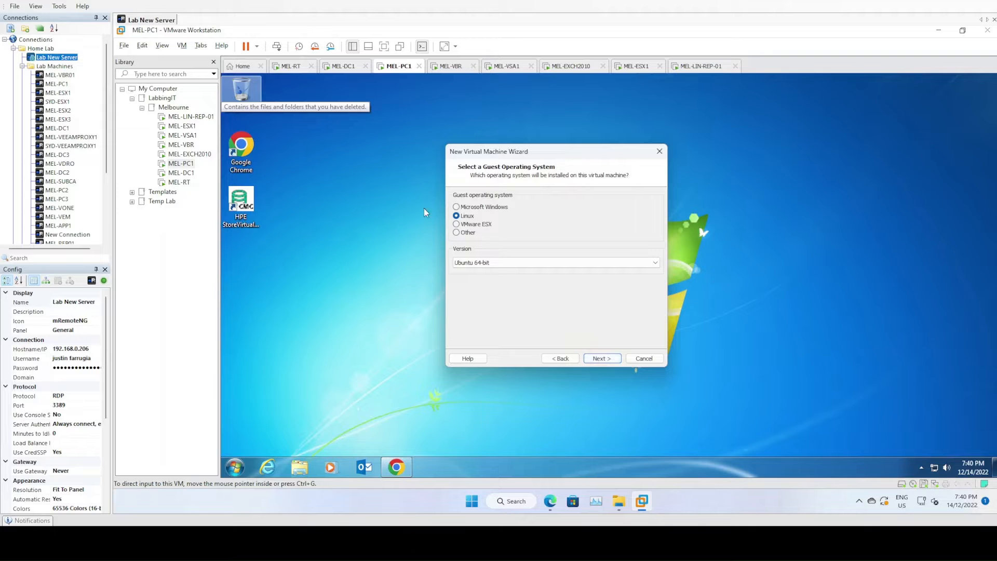
Keep Ubuntu 64-bit as the Linux guest version and name the virtual machine MEL-TAPE
left_click(580, 263)
left_click(470, 380)
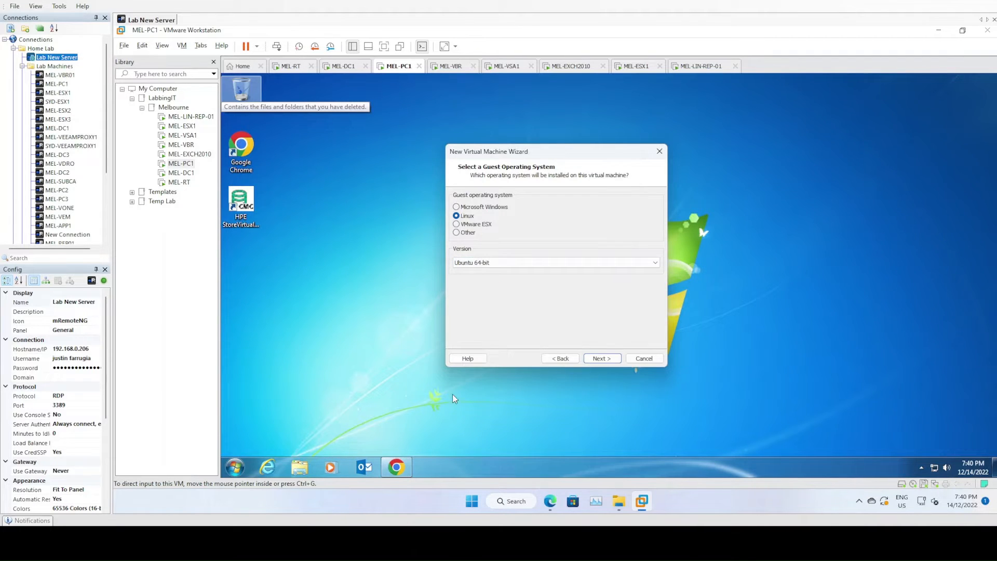
left_click(601, 359)
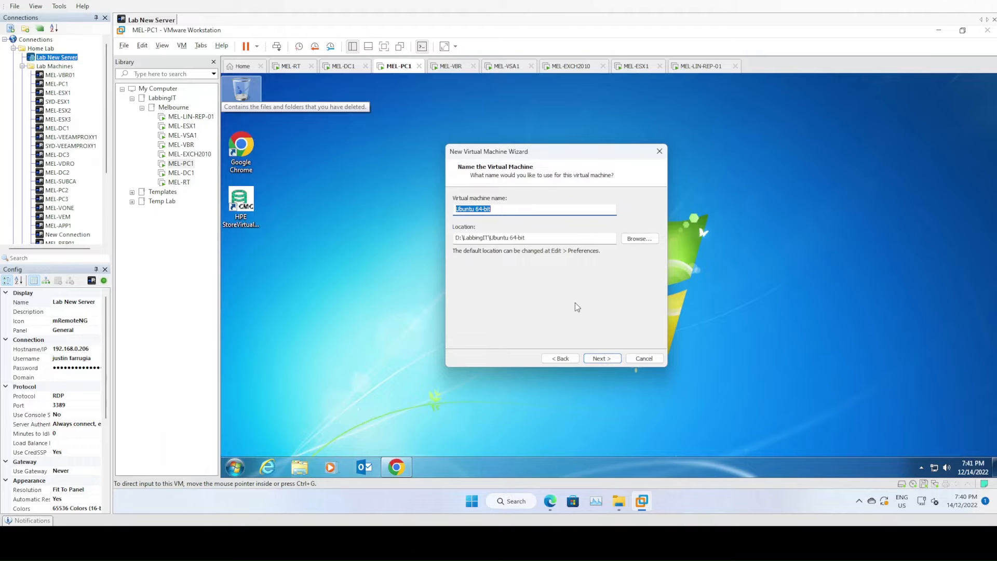
type("MEL-TAPE")
Close the open Series 1 folder windows in File Explorer
mouse_move(618, 504)
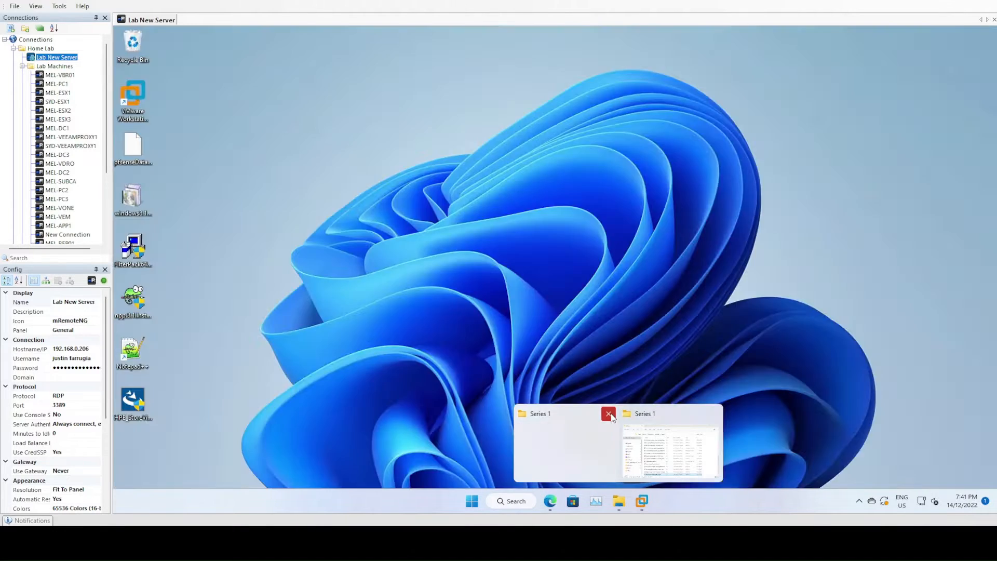
left_click(608, 414)
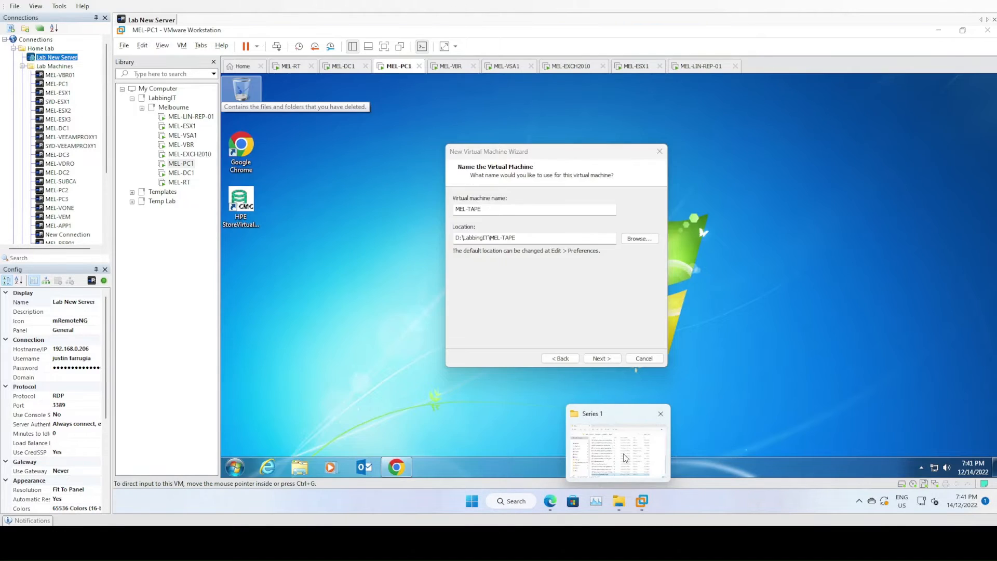
left_click(625, 446)
left_click(682, 128)
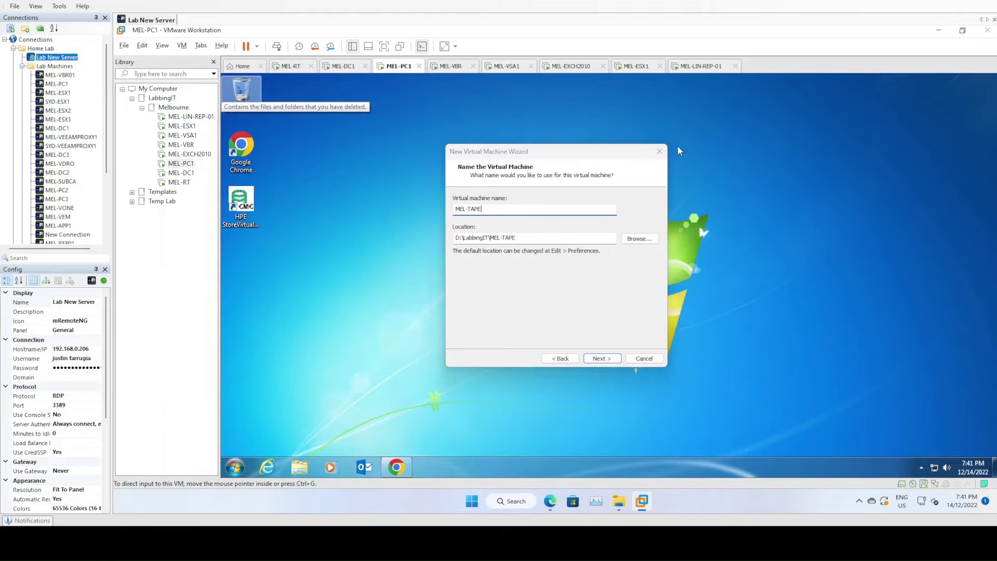
right_click(619, 501)
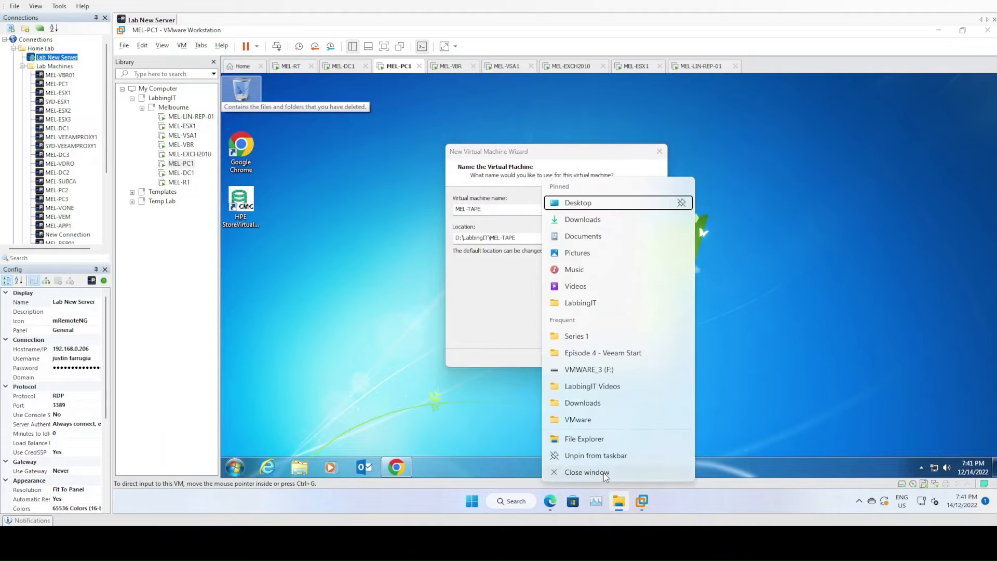
left_click(603, 472)
Browse the DATA (G:) drive in File Explorer and compare the free space on the computer's drives
left_click(620, 504)
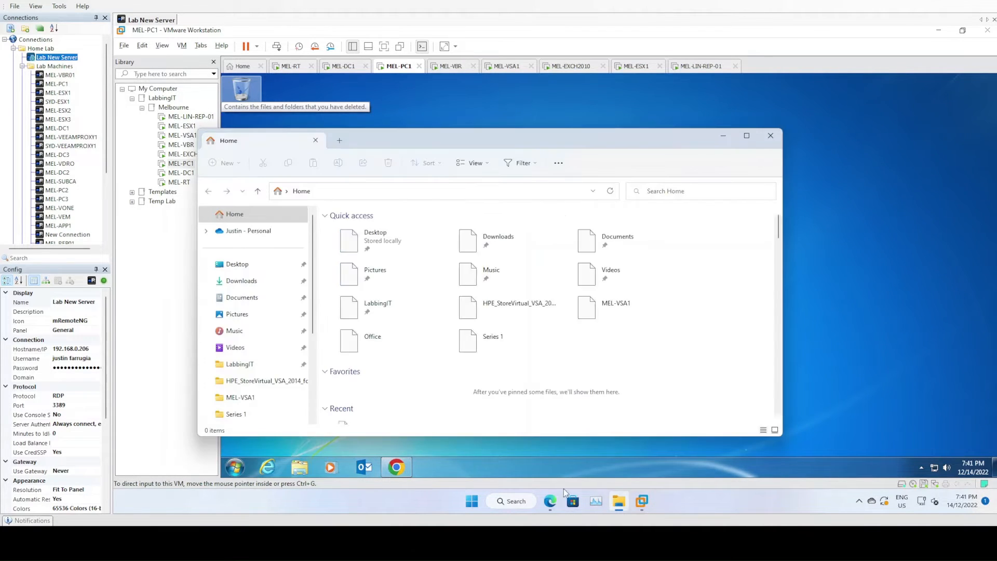
scroll(253, 365, "down", 3)
scroll(253, 365, "down", 1)
left_click(244, 398)
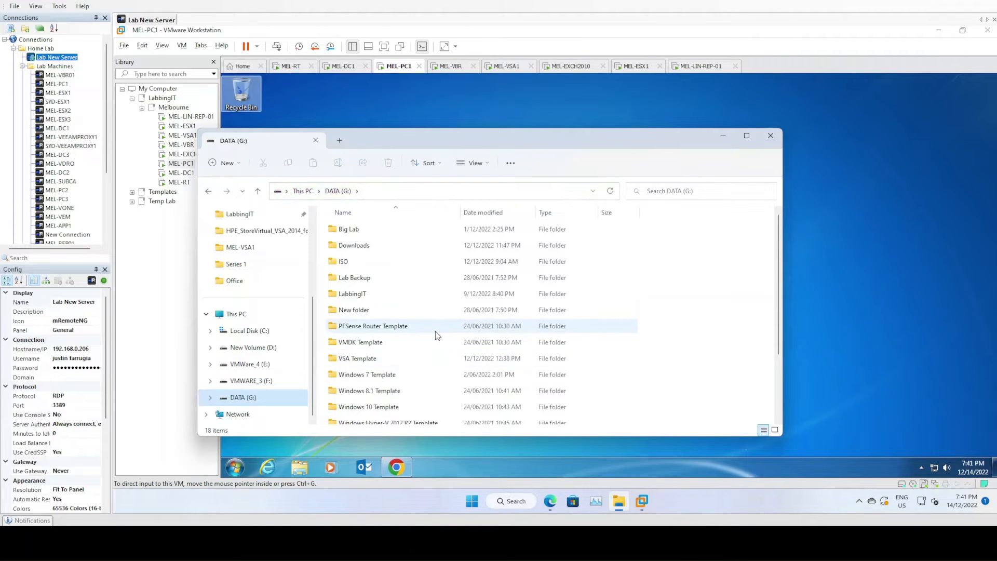
scroll(435, 331, "down", 2)
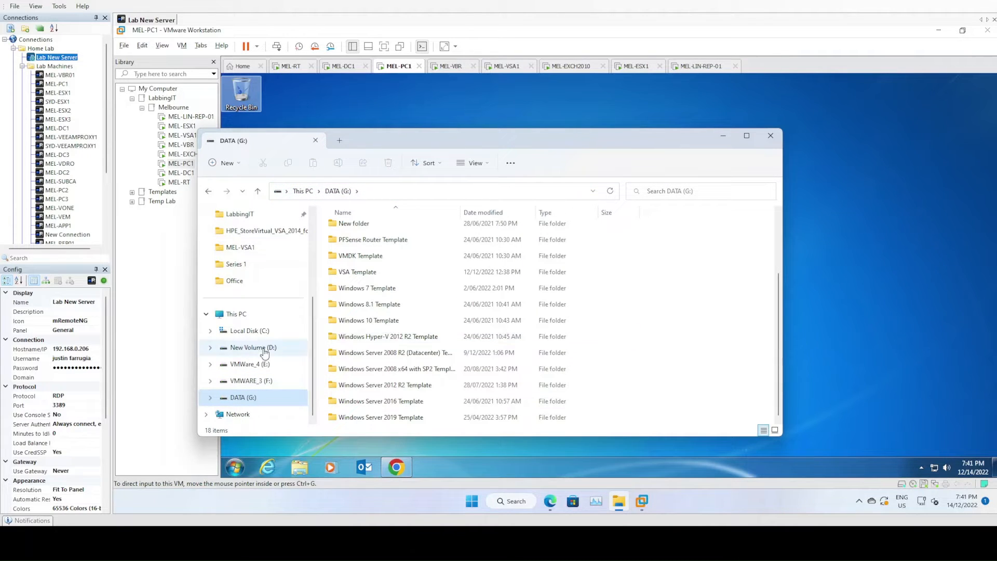
left_click(239, 316)
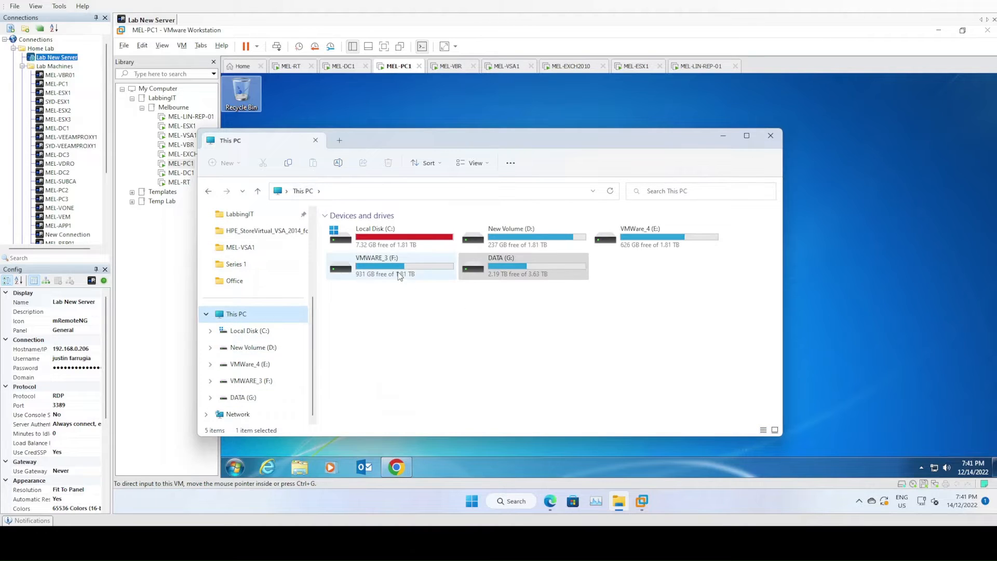
left_click(401, 277)
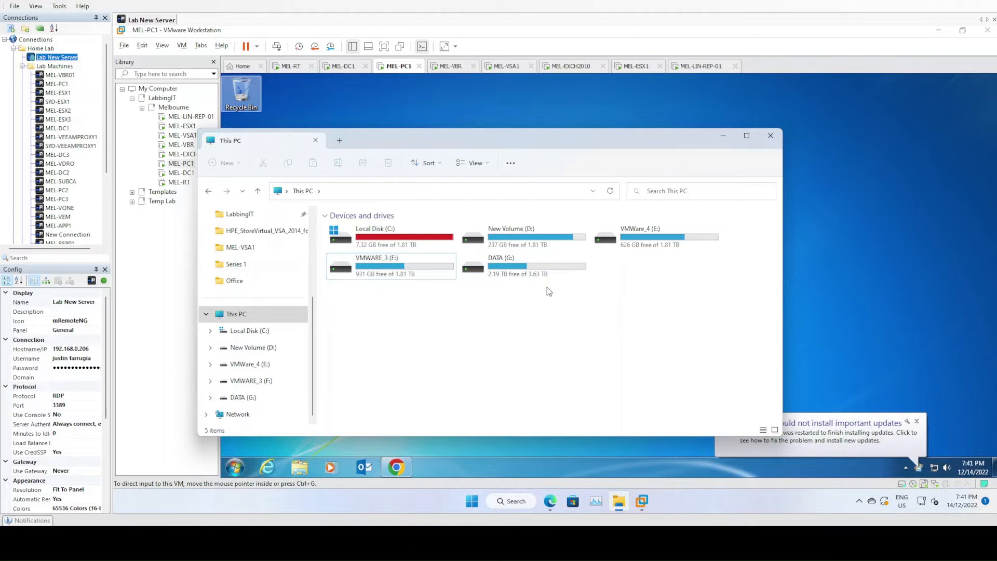
left_click(541, 251)
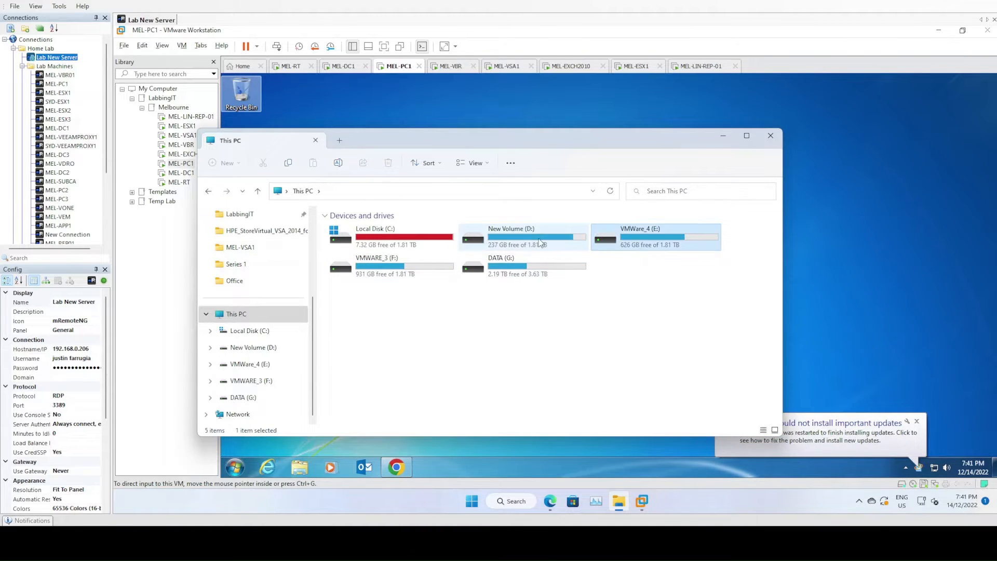
left_click(449, 239)
left_click(503, 239)
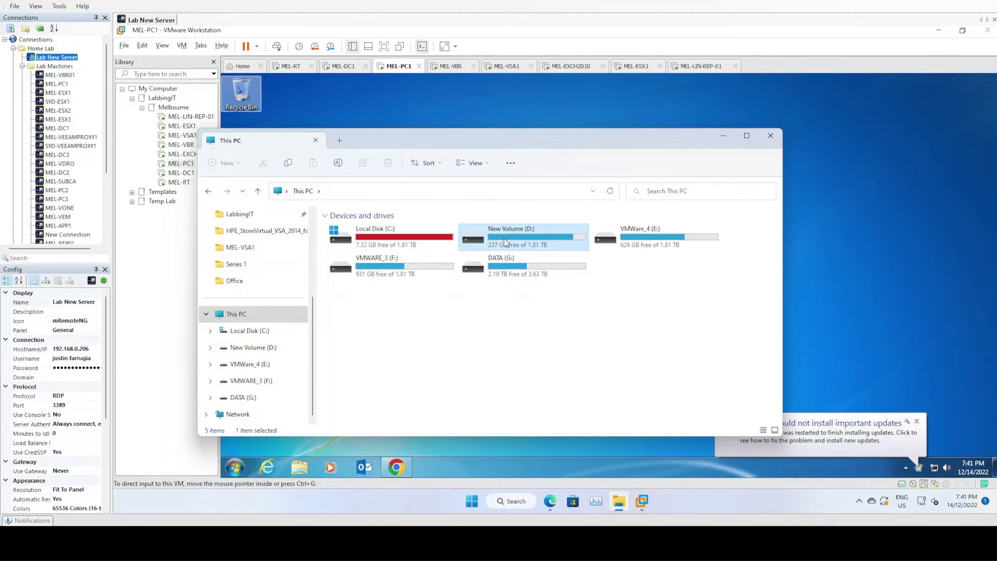
left_click(660, 242)
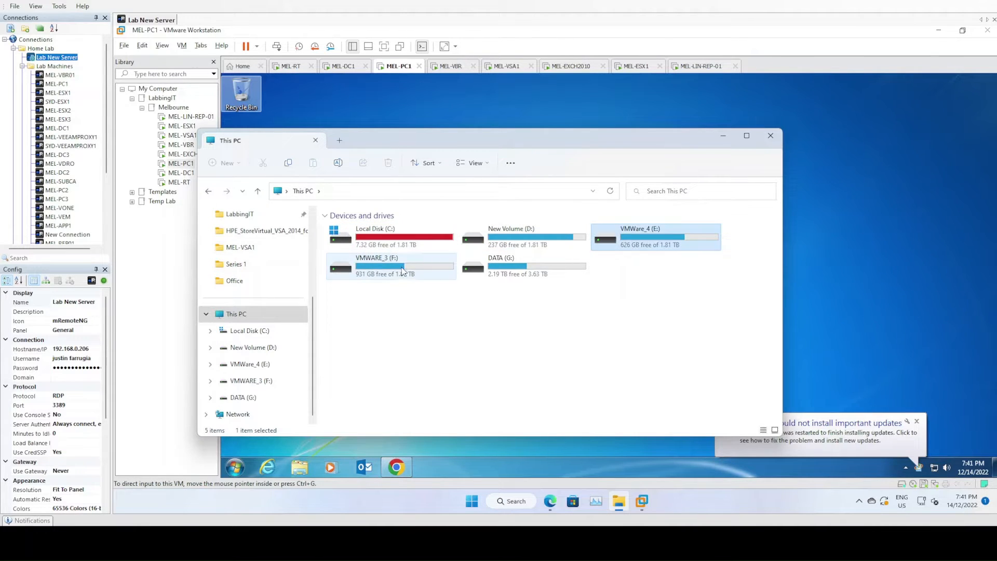
left_click(555, 240)
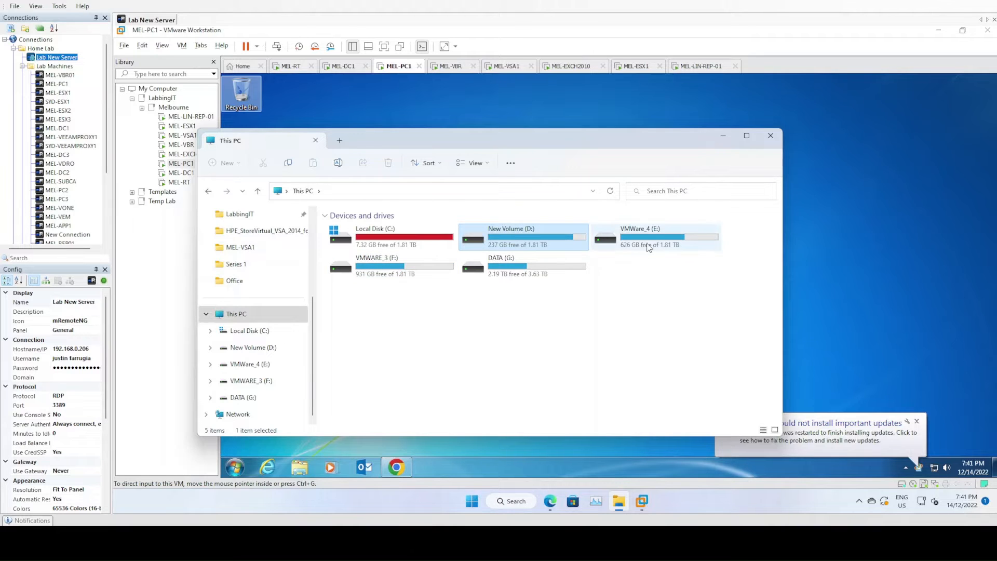
Change the virtual machine's storage location to E:\LabbingIT\MEL-TAPE in the New Virtual Machine Wizard
left_click_drag(533, 142, 685, 396)
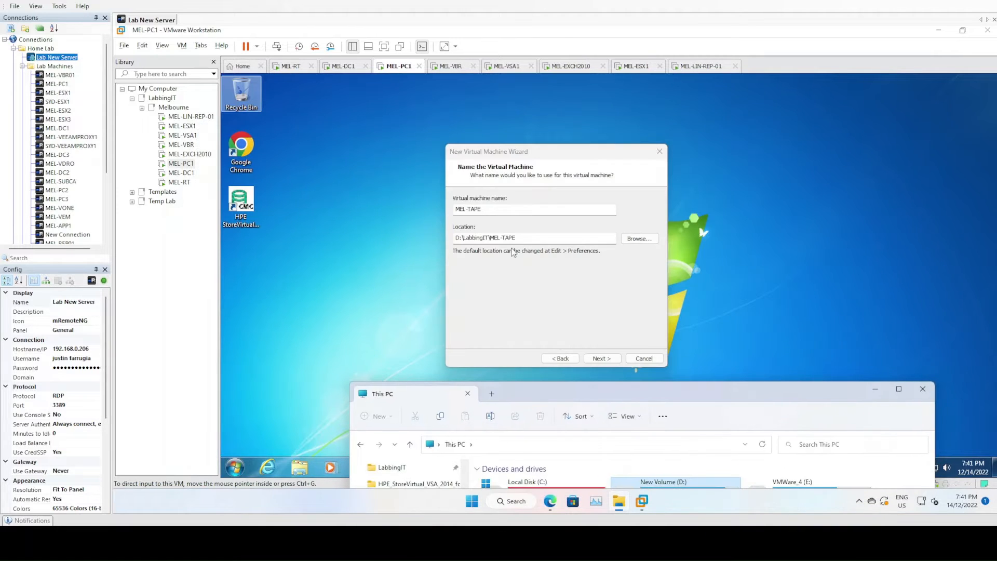
left_click(487, 239)
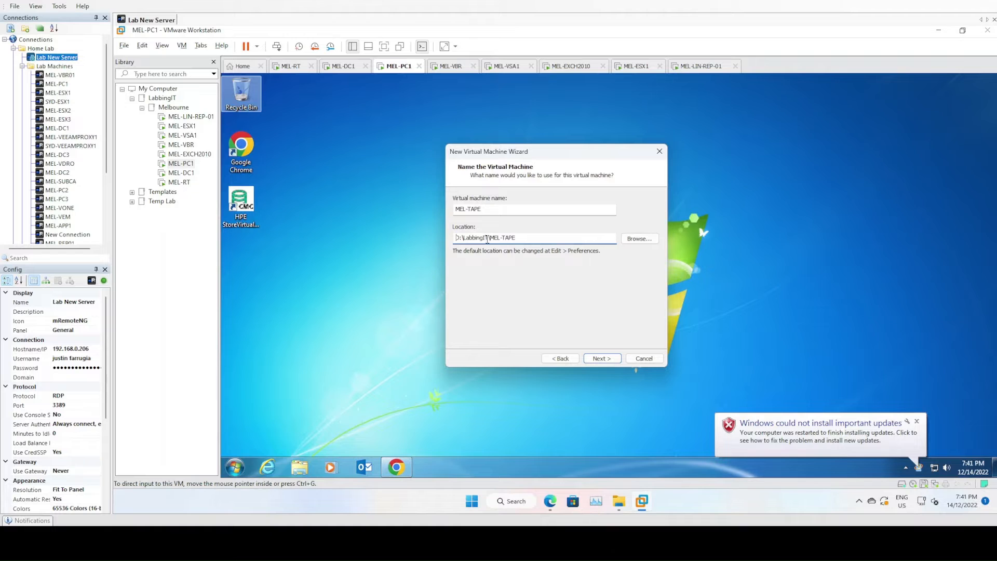
key("Delete")
type("E")
left_click(605, 359)
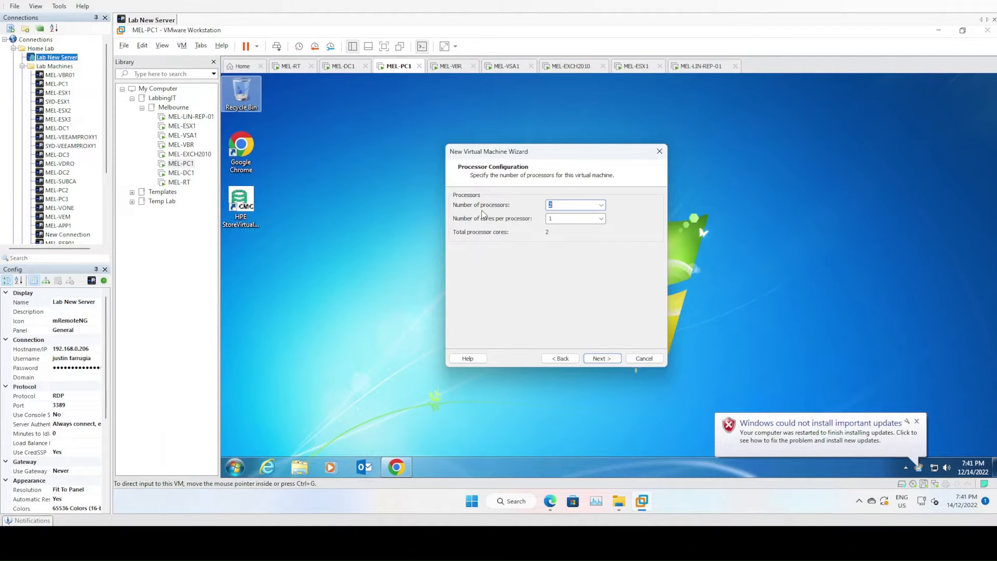
Accept 2 processors with 1 core each and set the virtual machine's memory to 8192 MB
left_click(603, 359)
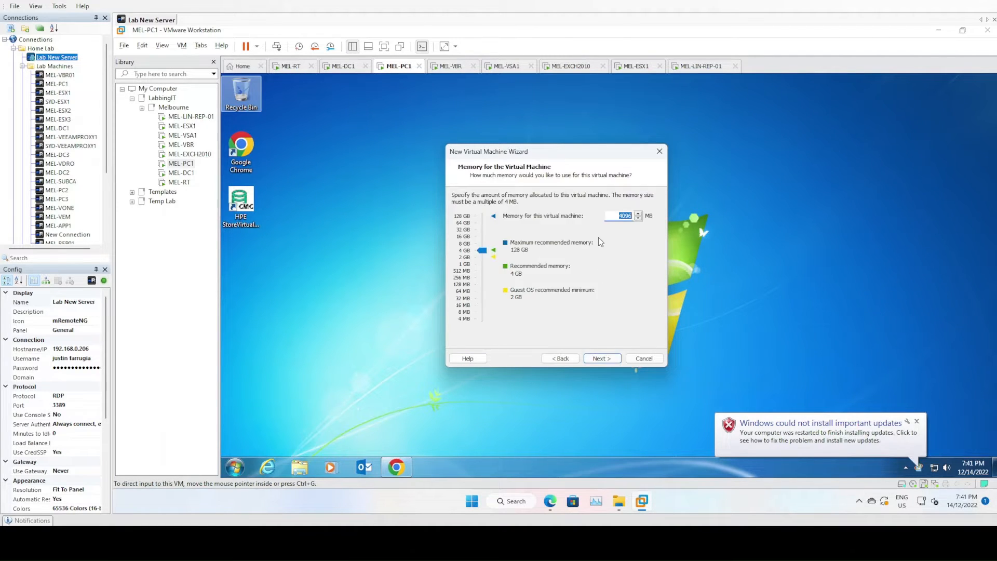
type("8192")
key("Return")
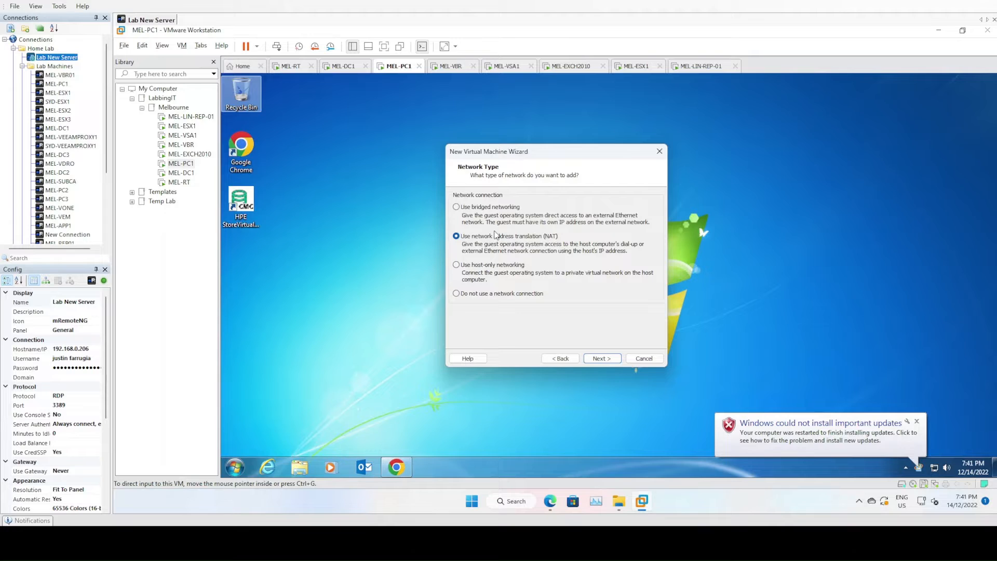
Accept NAT networking, the LSI Logic controller and the SCSI disk type, and choose to create a new virtual disk
left_click(602, 358)
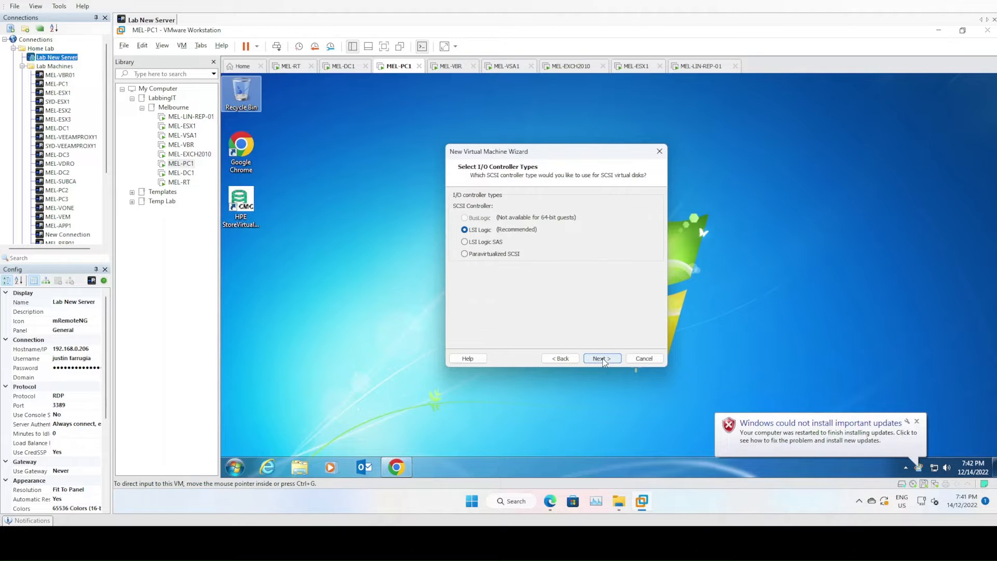
left_click(603, 357)
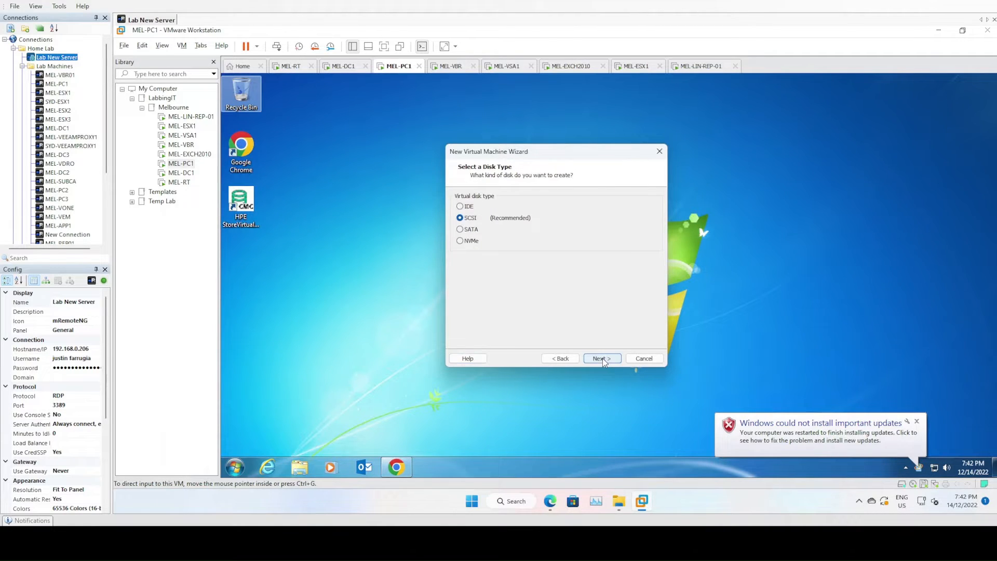
left_click(602, 358)
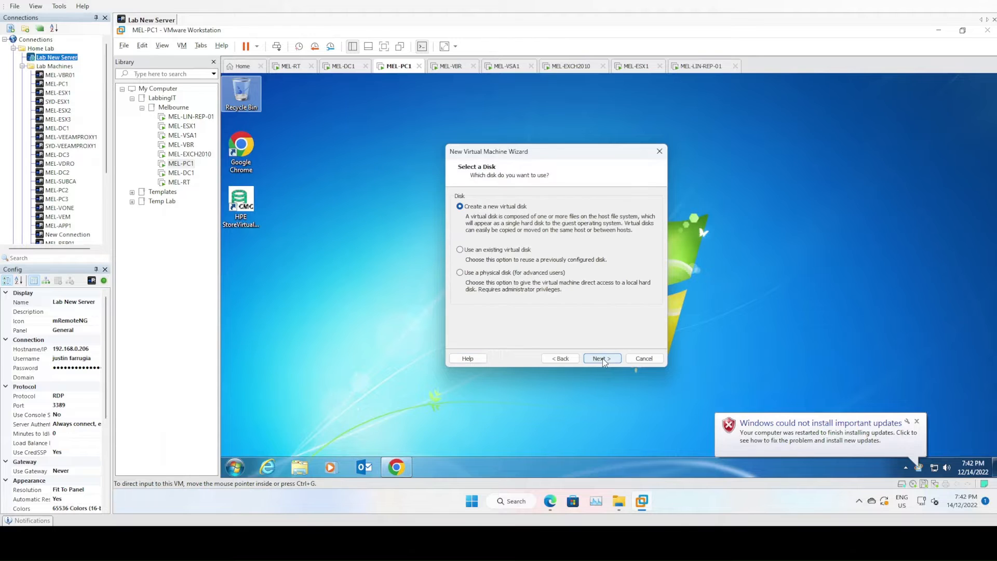
left_click(602, 358)
Store the 20 GB virtual disk as a single file named MEL-TAPE.vmdk
left_click(502, 274)
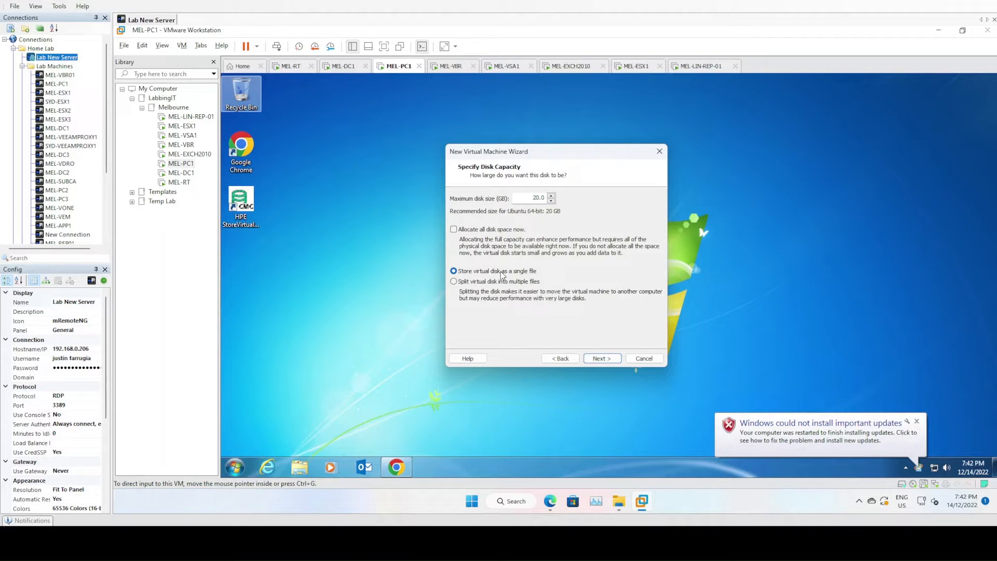
left_click(602, 358)
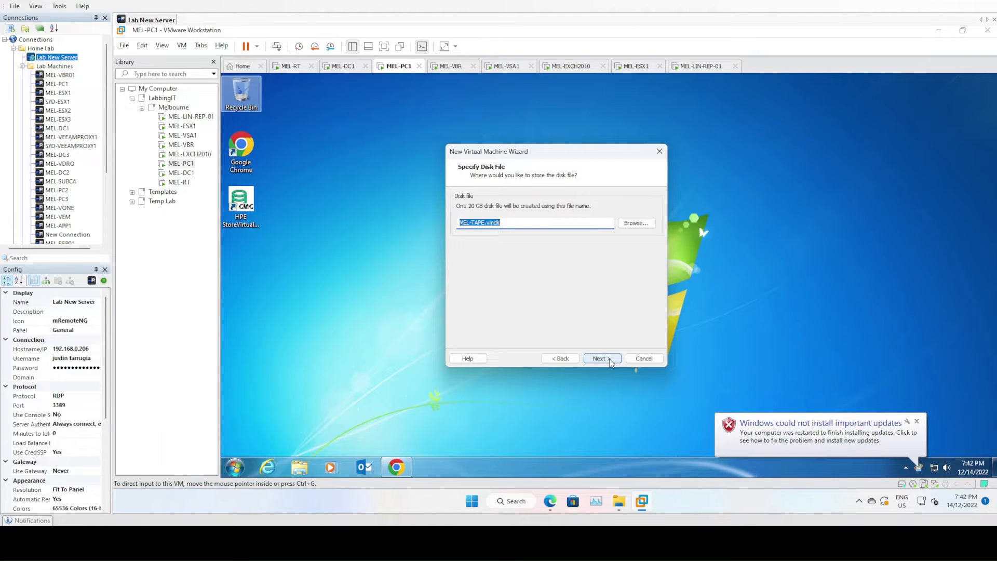
left_click(602, 358)
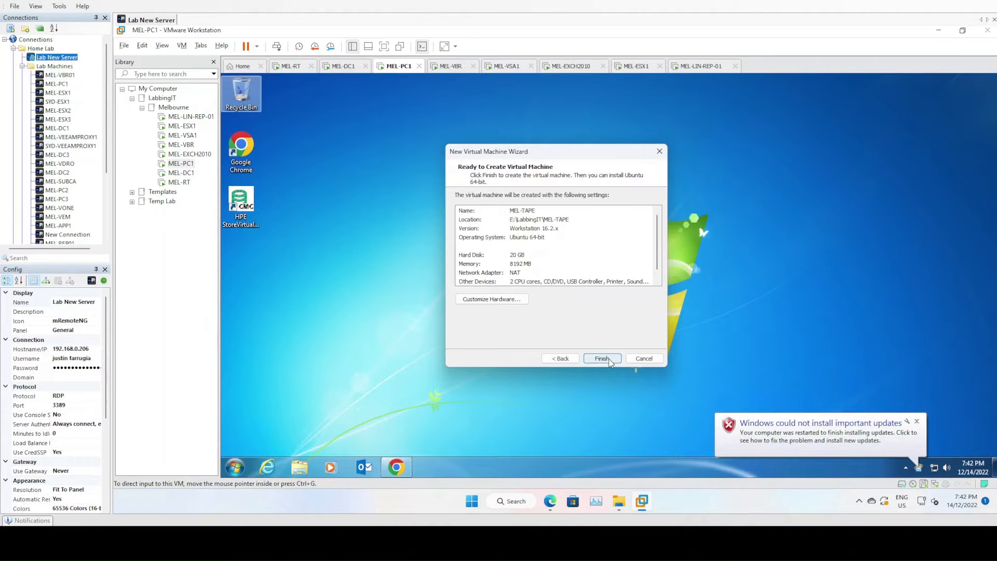
Customize the virtual machine's hardware by connecting its network adapter to the LabbingIT-Melbourne LAN segment
left_click(481, 300)
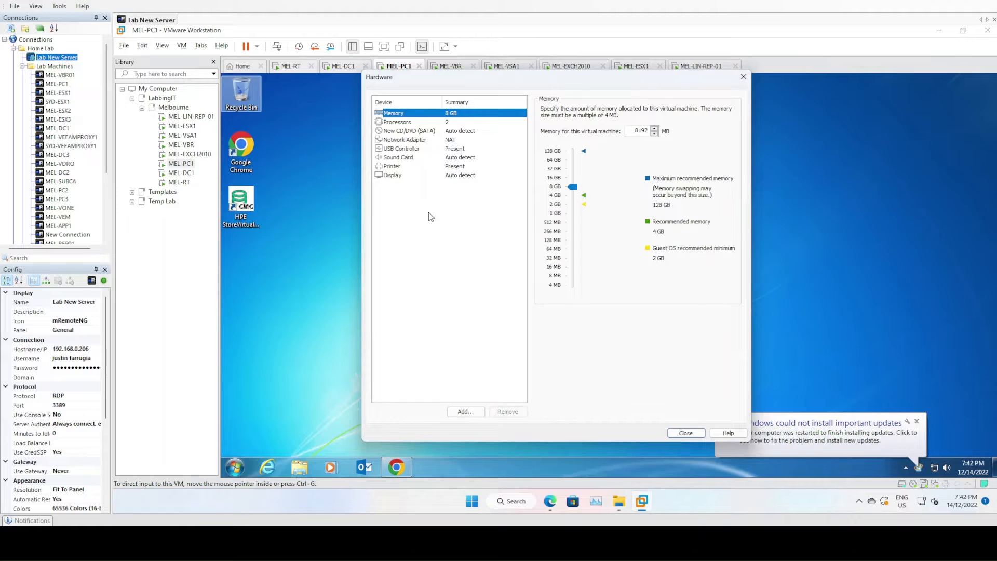
left_click(451, 140)
left_click(567, 220)
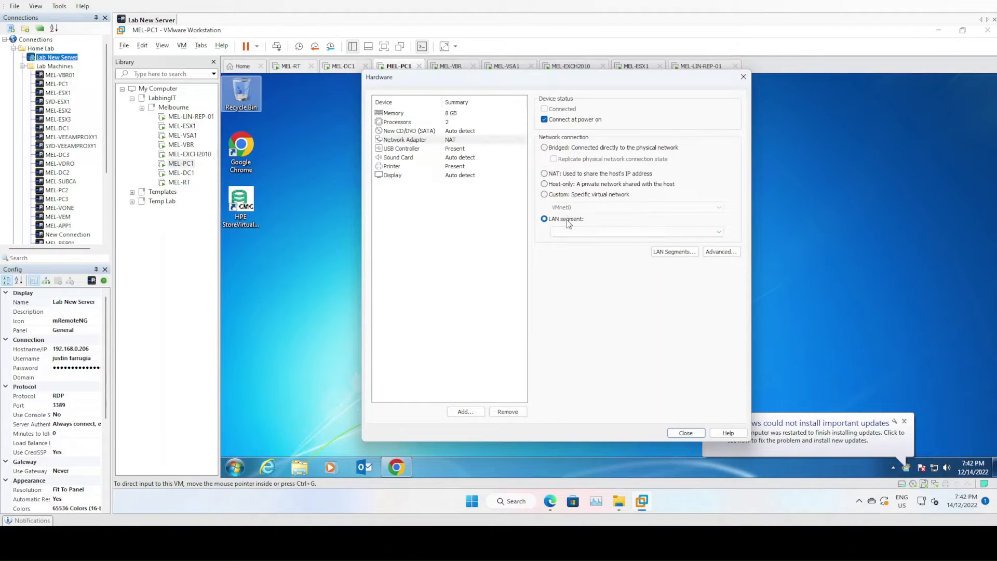
left_click(569, 231)
left_click(573, 258)
left_click(490, 291)
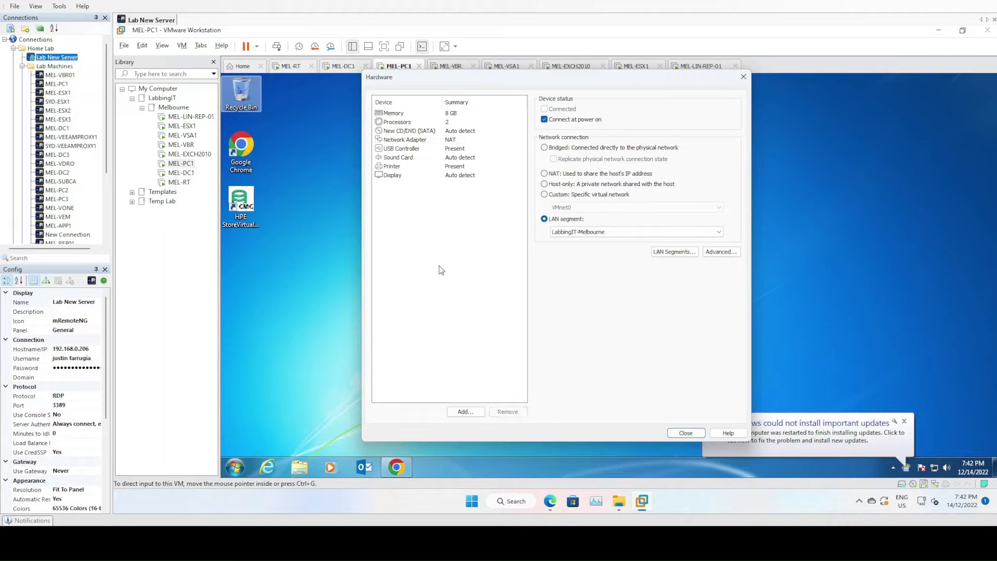
Attach the ubuntu-20.04.3-live-server-amd64.iso image to the virtual CD/DVD drive and close the hardware settings
left_click(459, 132)
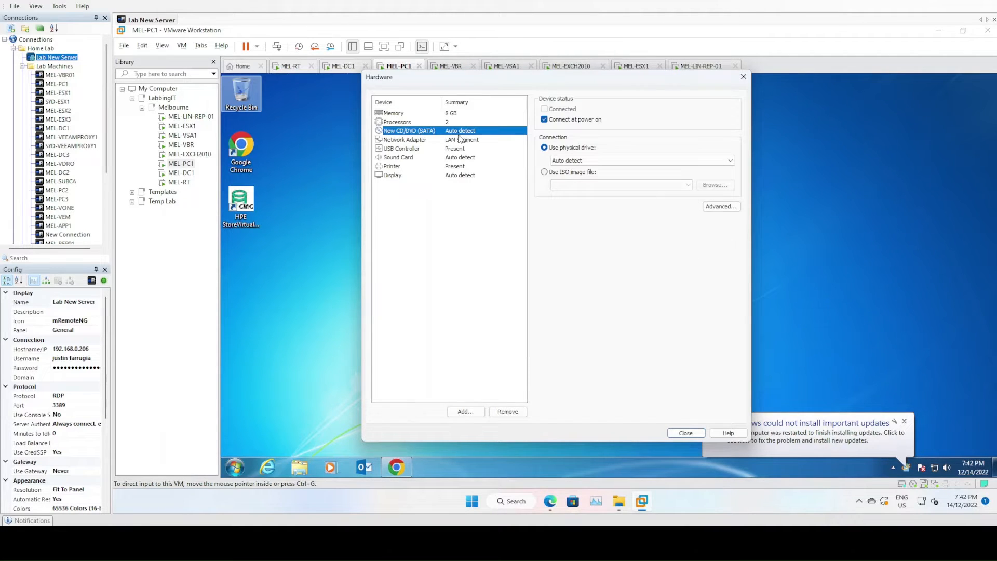
left_click(545, 172)
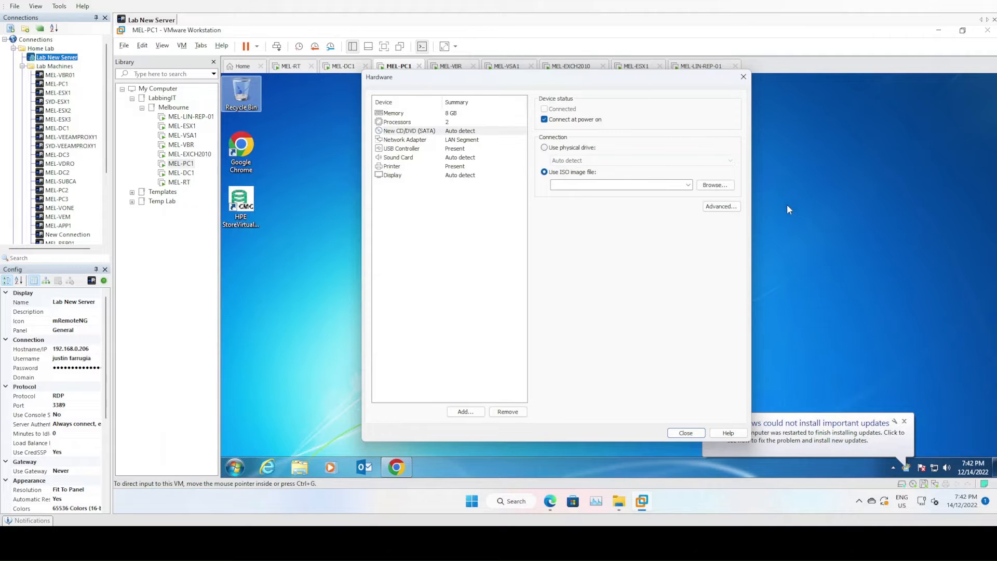
left_click(715, 185)
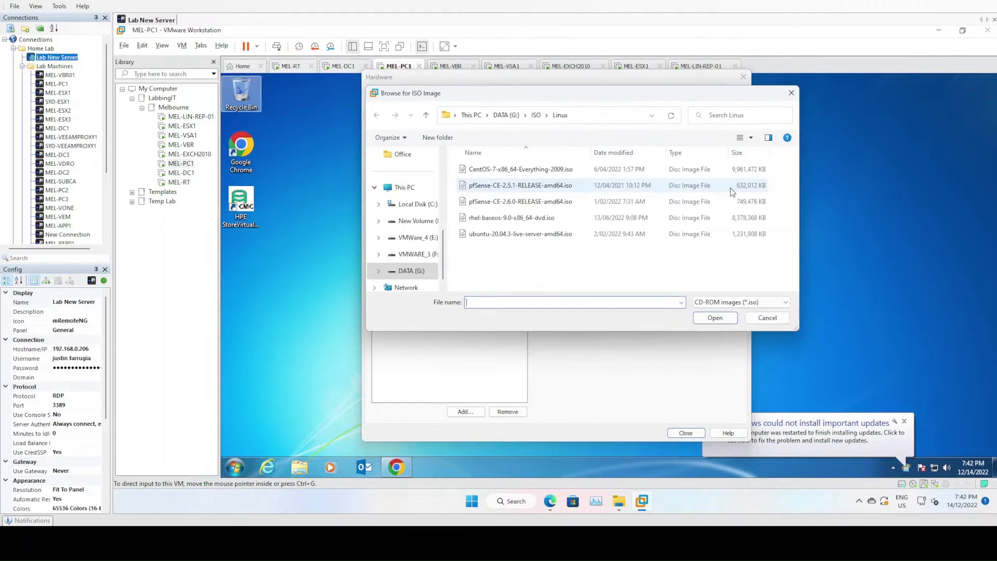
left_click(520, 236)
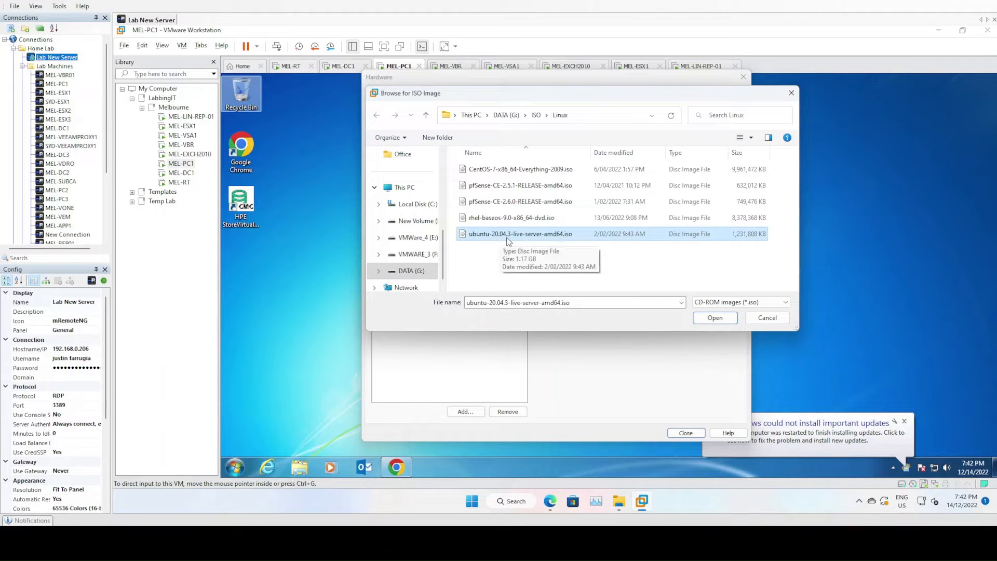
left_click(708, 318)
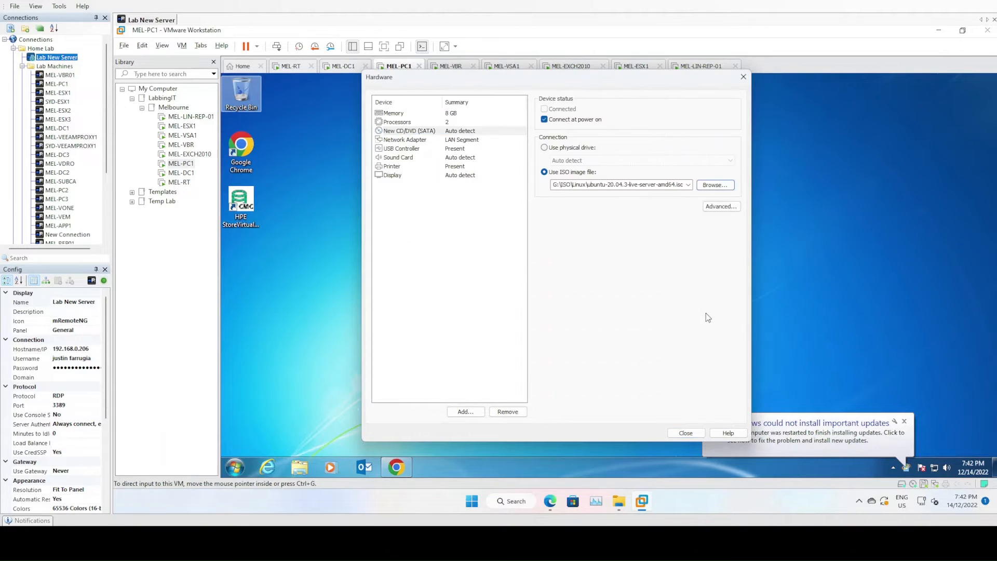
left_click(678, 434)
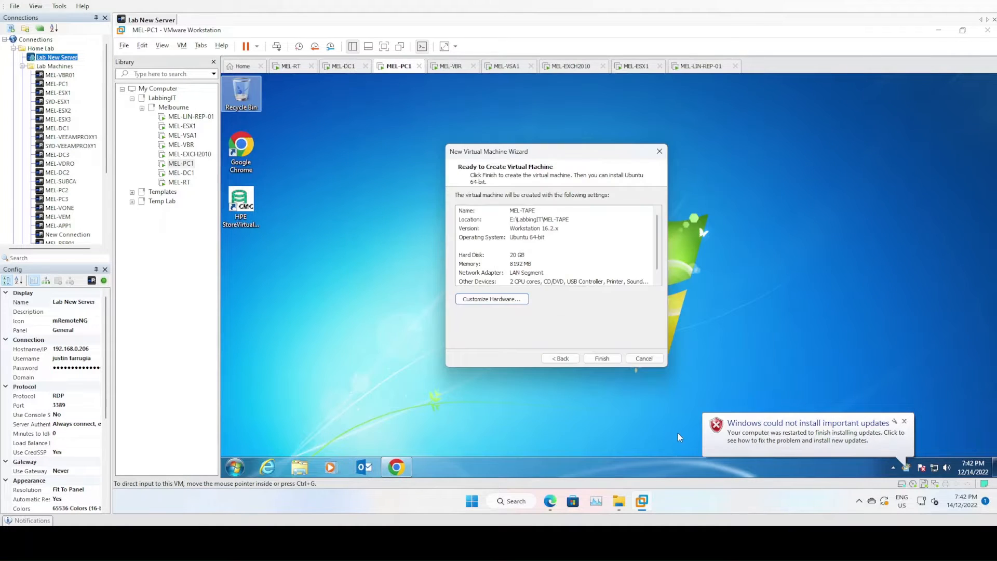
Finish creating the MEL-TAPE virtual machine, then open its settings and view the existing hard disk
left_click(602, 359)
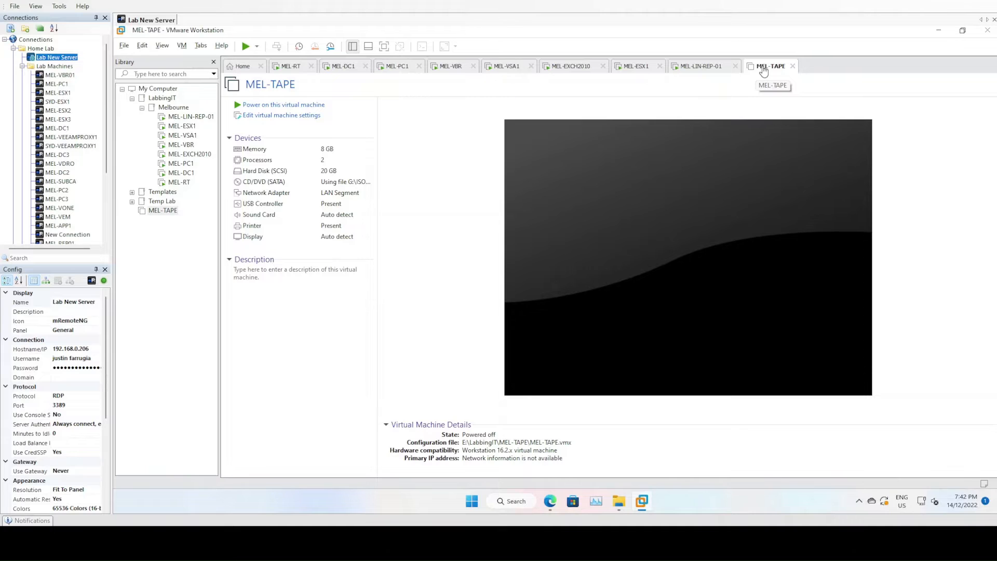
left_click(301, 117)
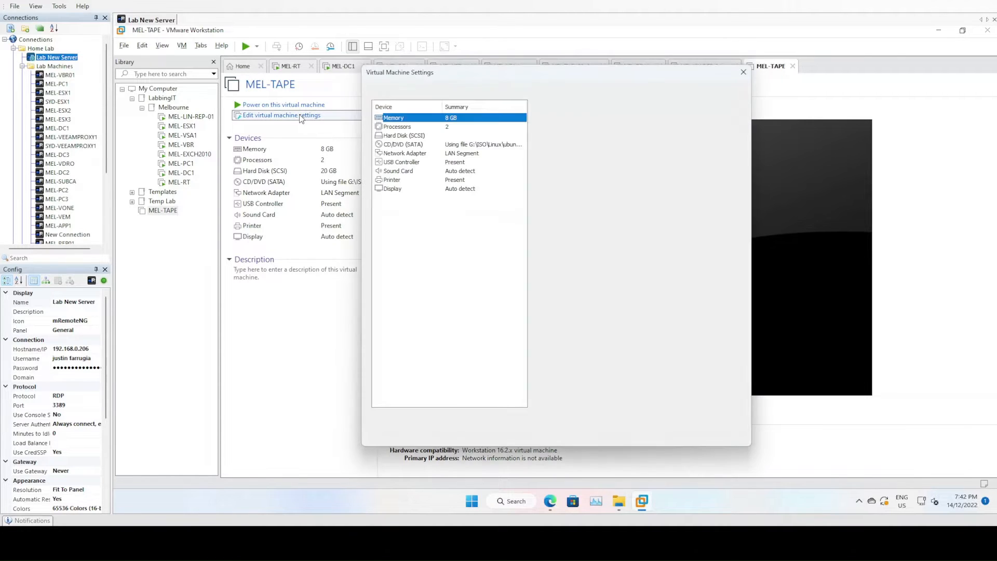
left_click(434, 137)
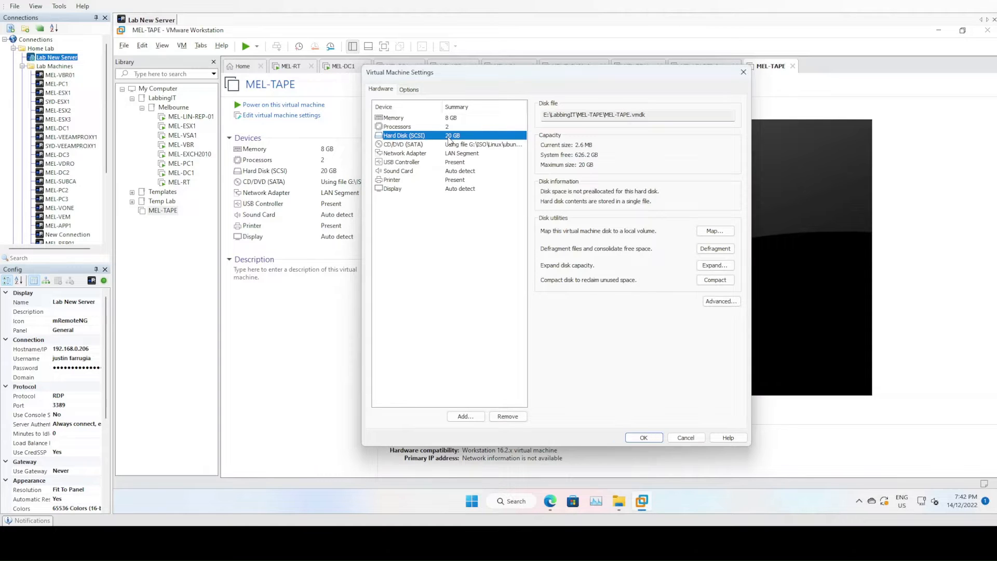
left_click(466, 326)
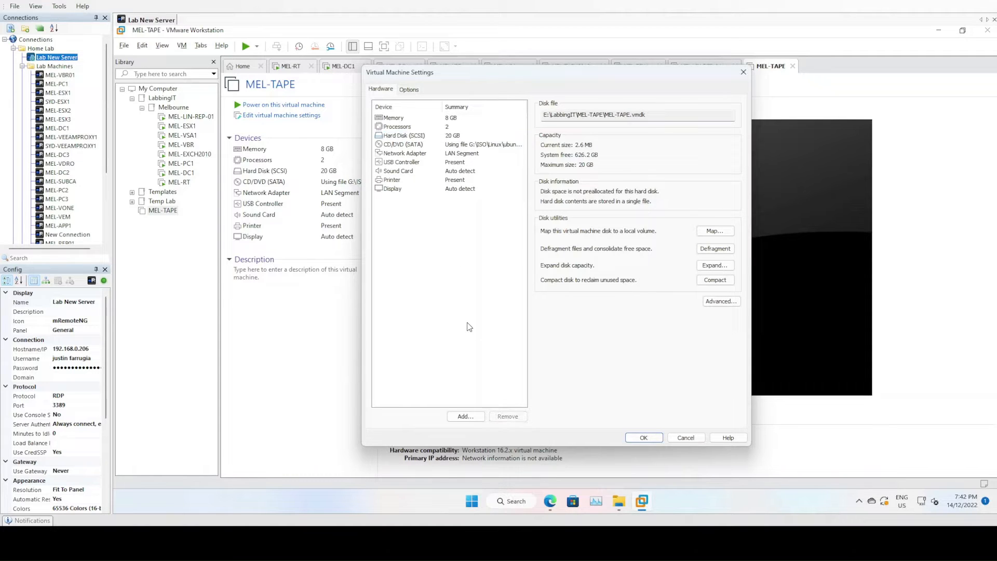
Start adding a second SCSI hard disk with a 1000 GB maximum size, stored as a single file
left_click(466, 416)
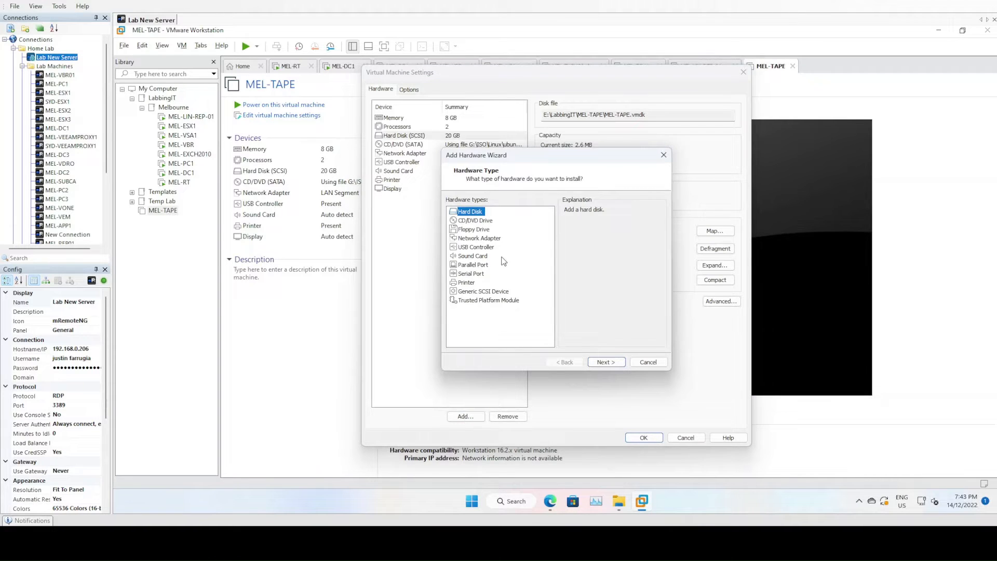
left_click(602, 361)
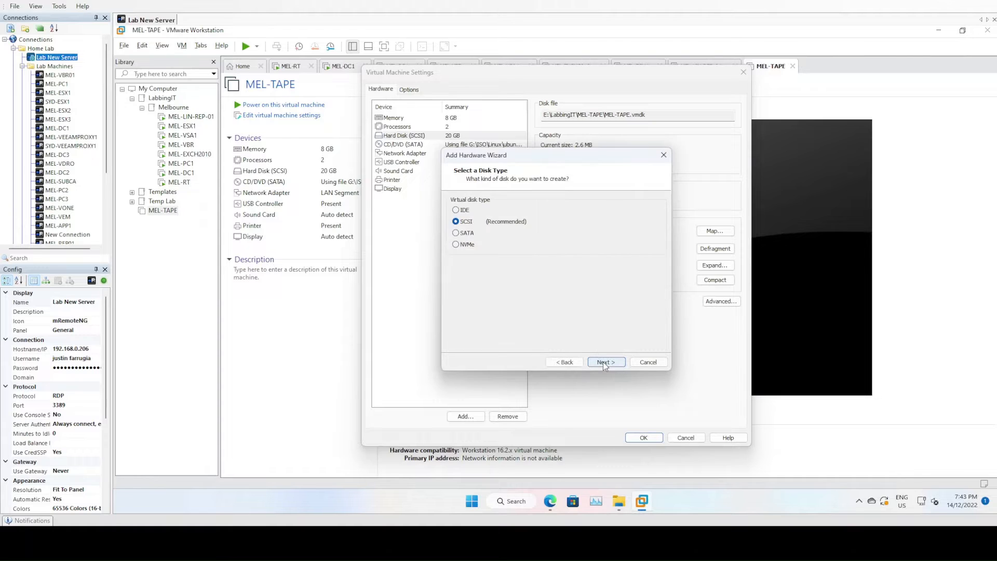
left_click(603, 361)
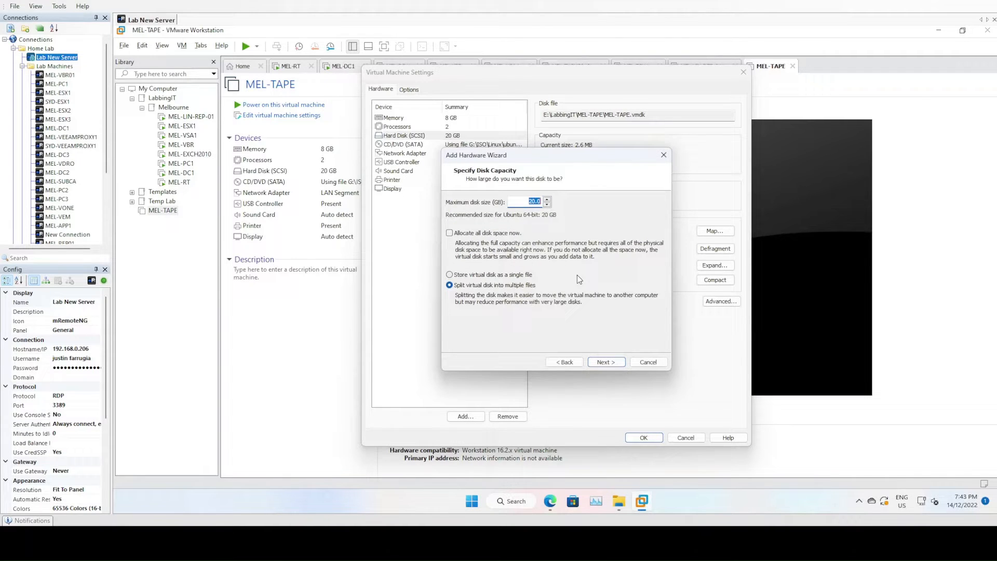
type("1000")
left_click(465, 275)
left_click(597, 363)
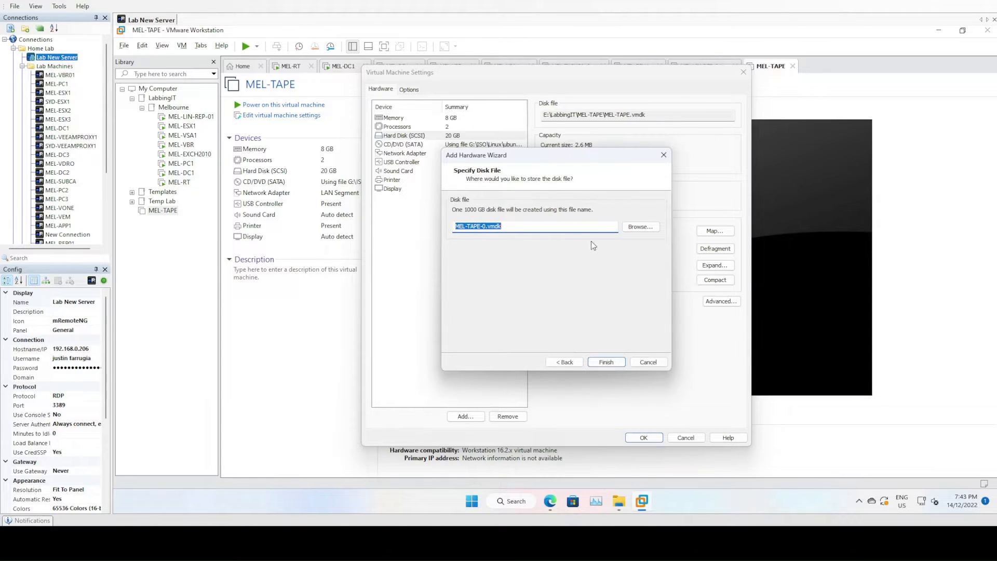
Browse for the disk file location and create a folder named MEL-TAPE in LabbingIT on the DATA (G:) drive
left_click(638, 231)
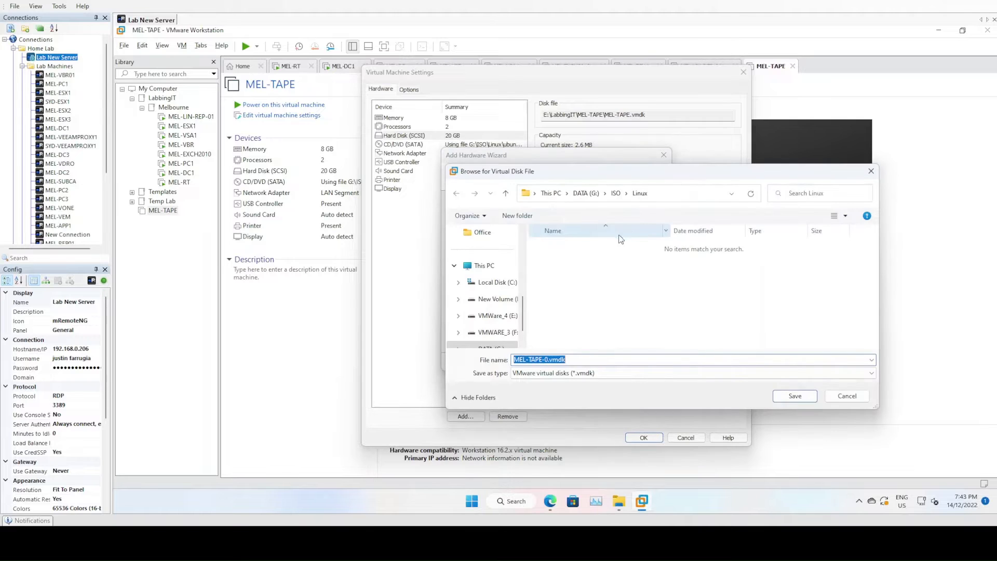
left_click(482, 270)
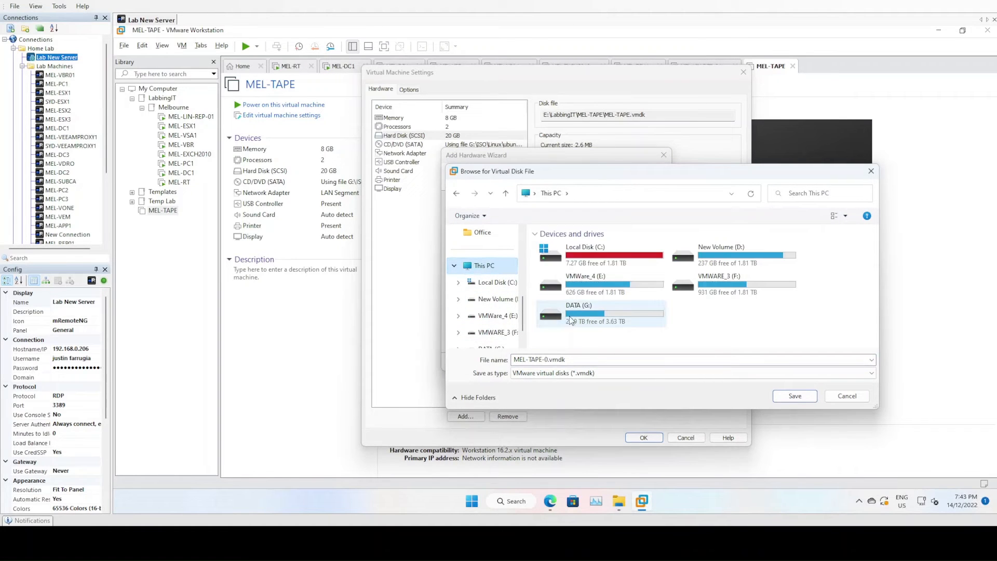
left_click(602, 319)
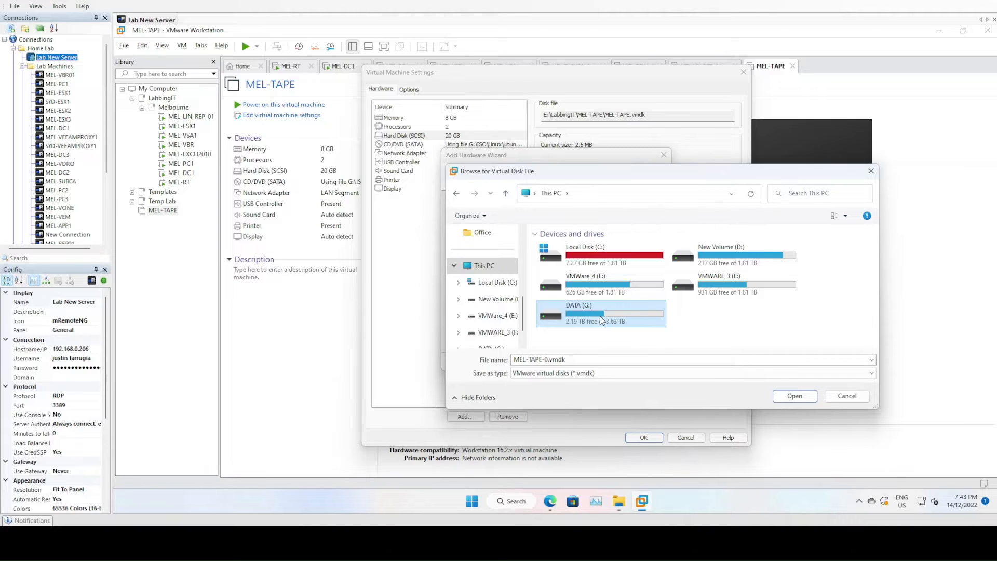
double_click(590, 314)
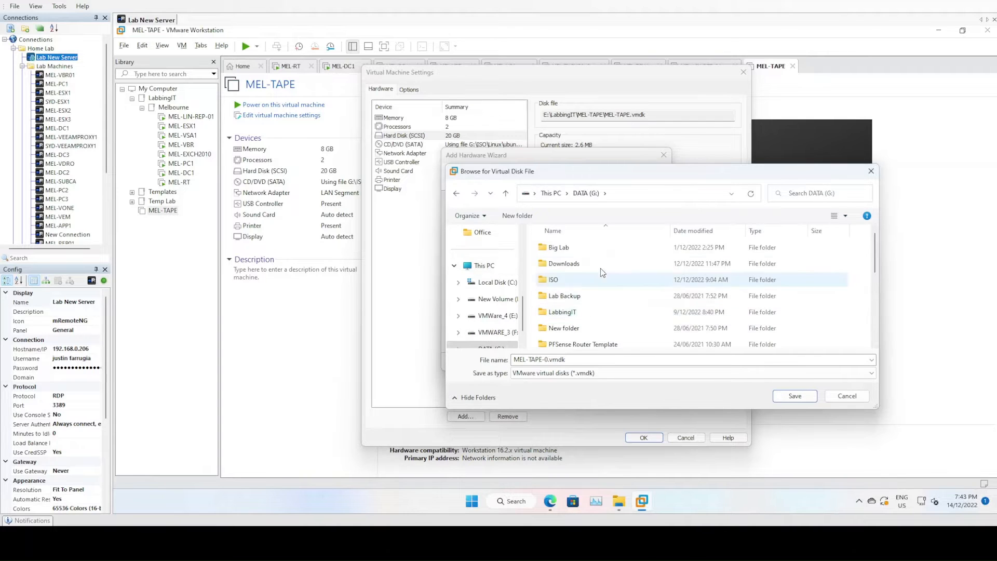
double_click(574, 313)
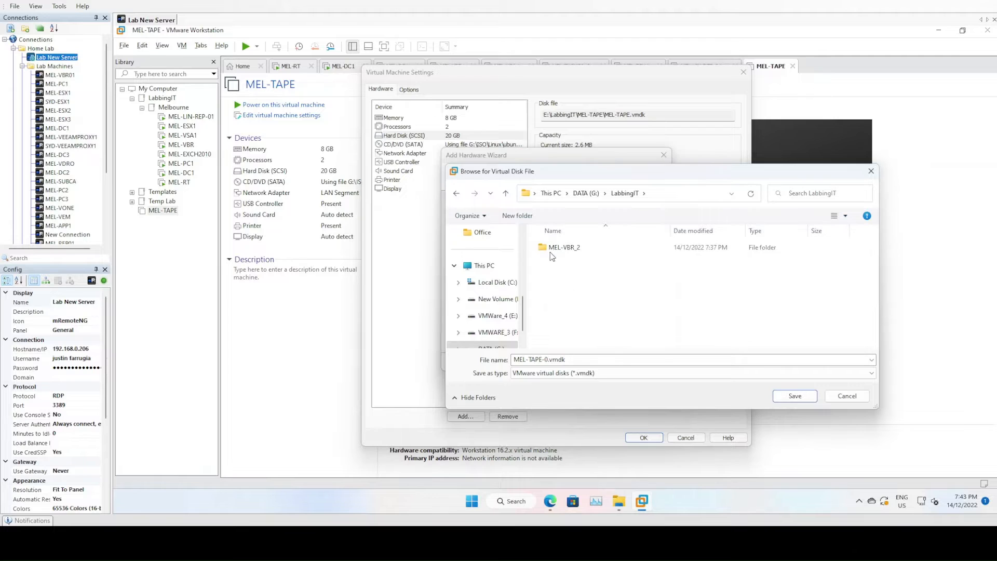
left_click(517, 215)
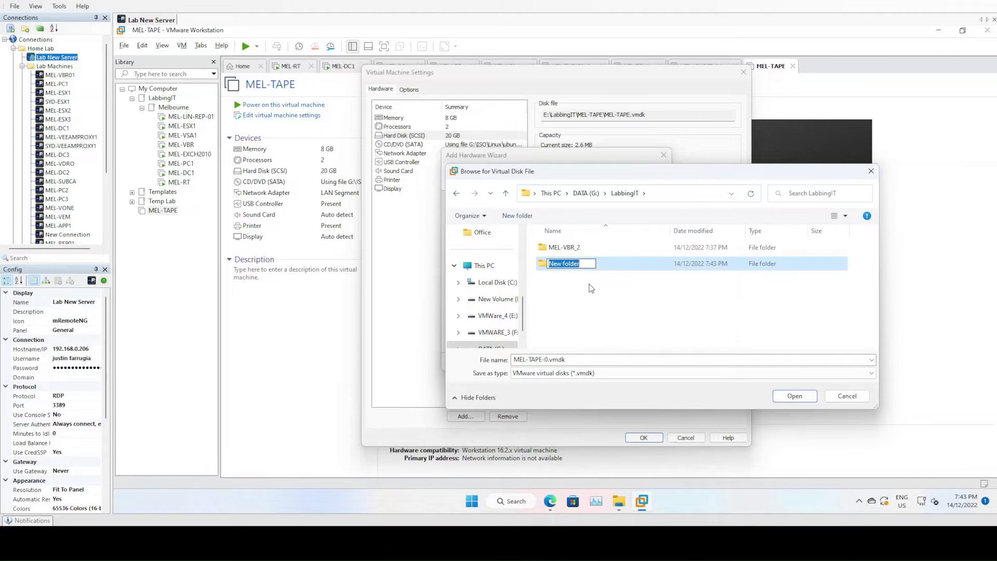
type("MEL-TAPE")
left_click(596, 291)
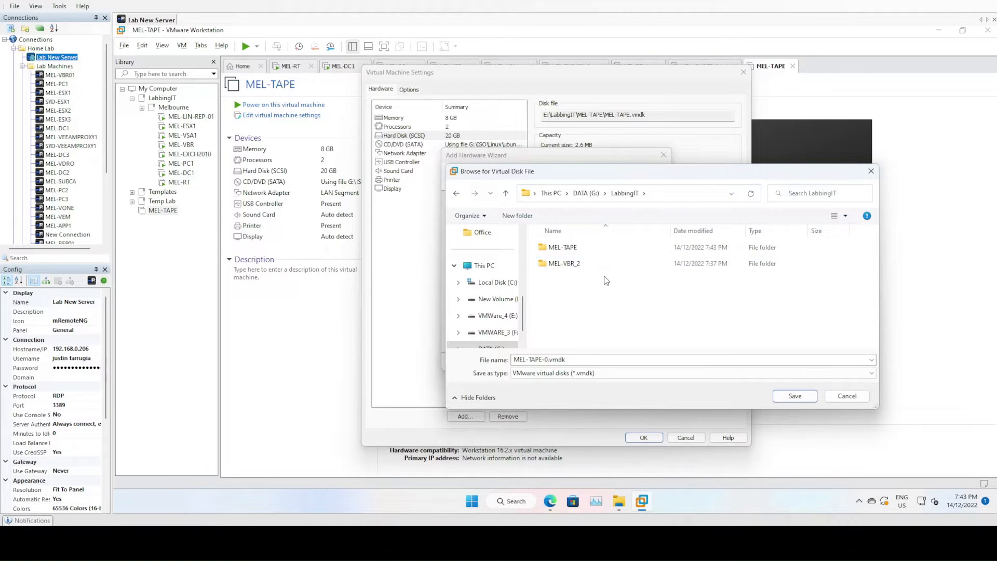
Save the disk file as MEL-TAPE-0.vmdk in the new MEL-TAPE folder and finish adding the disk
double_click(576, 248)
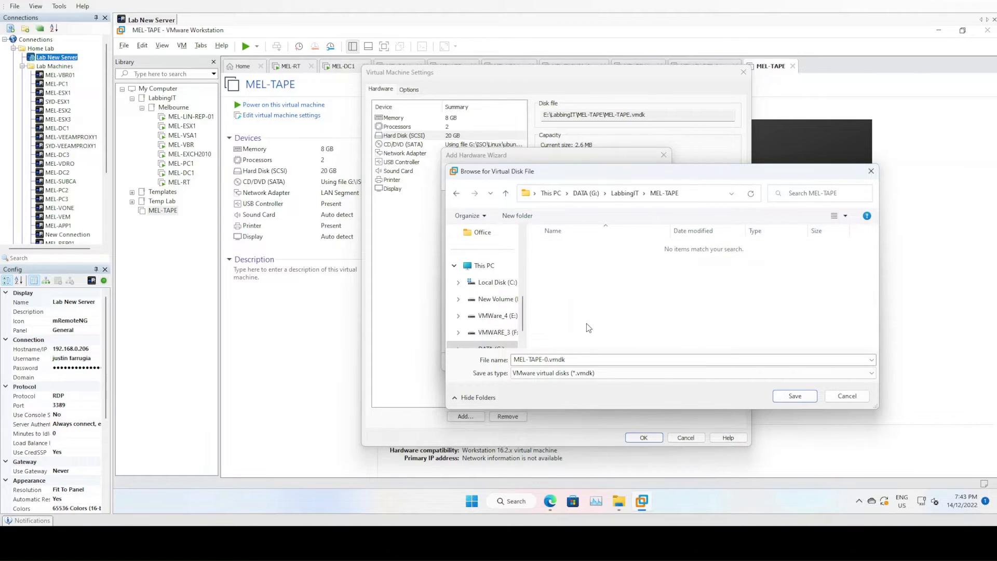
left_click(795, 395)
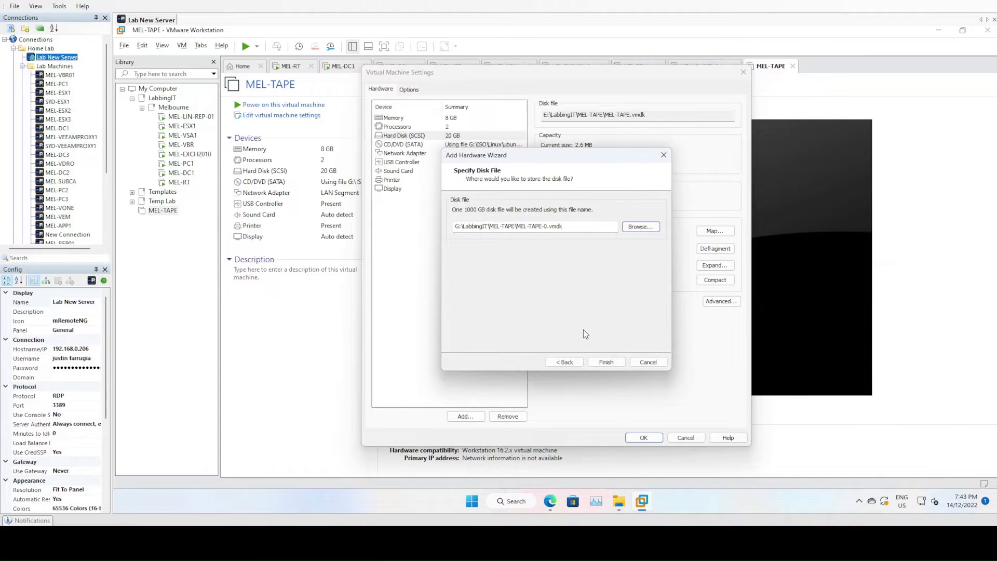
left_click(605, 362)
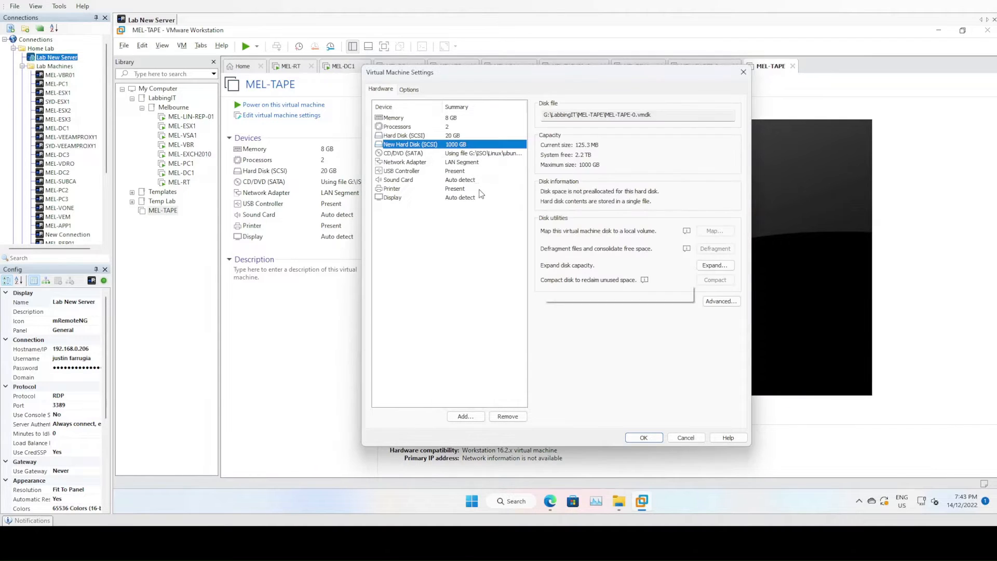
Compare the disk file paths of the 20 GB and 1000 GB hard disks and accept the virtual machine settings
left_click(454, 136)
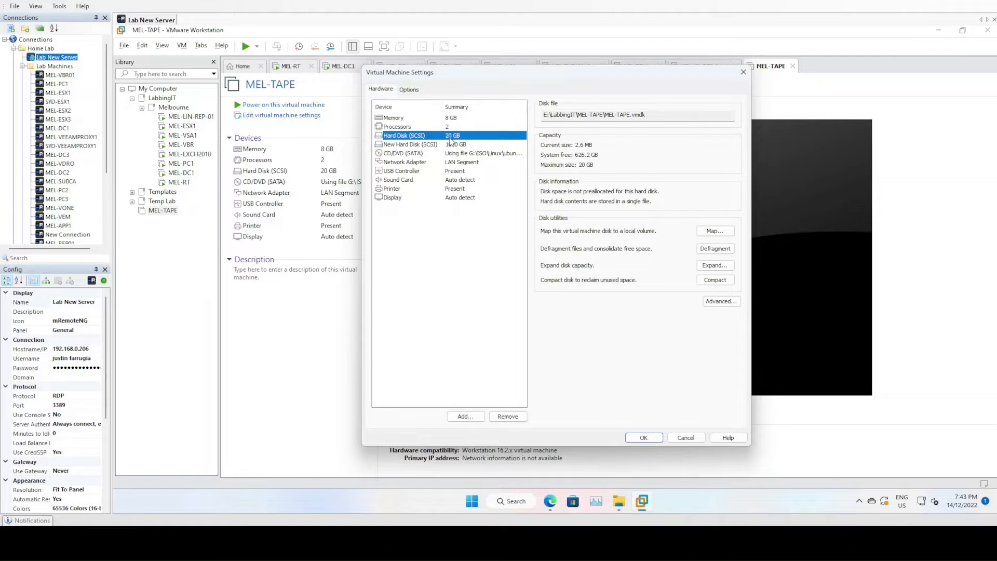
left_click(548, 116)
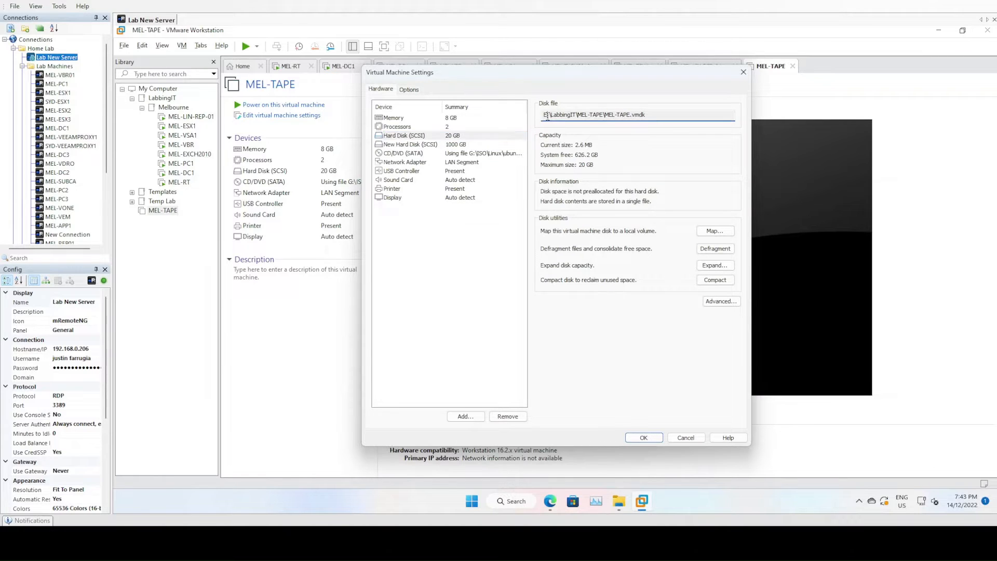
left_click(443, 146)
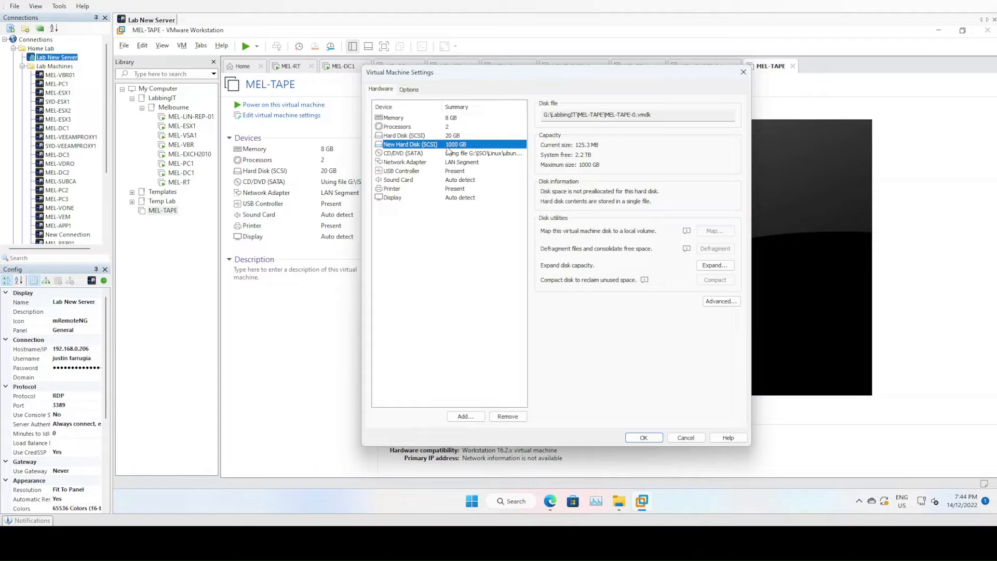
left_click(543, 114)
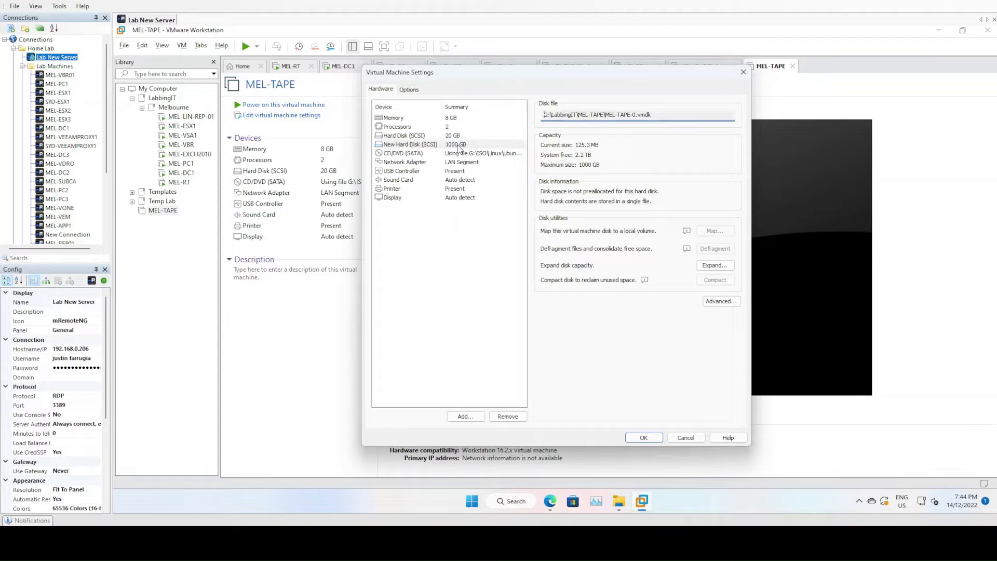
left_click(456, 146)
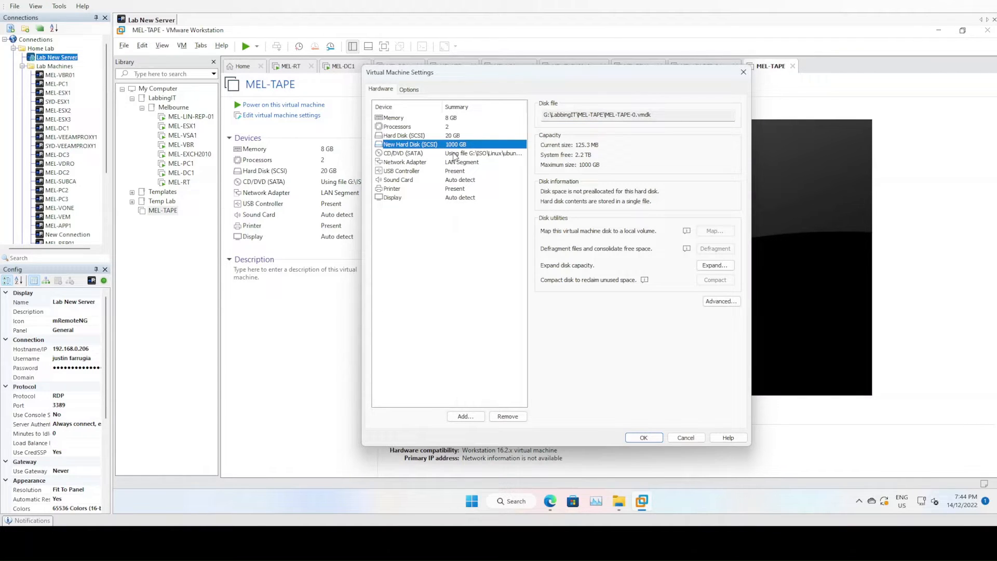
left_click(547, 114)
double_click(548, 114)
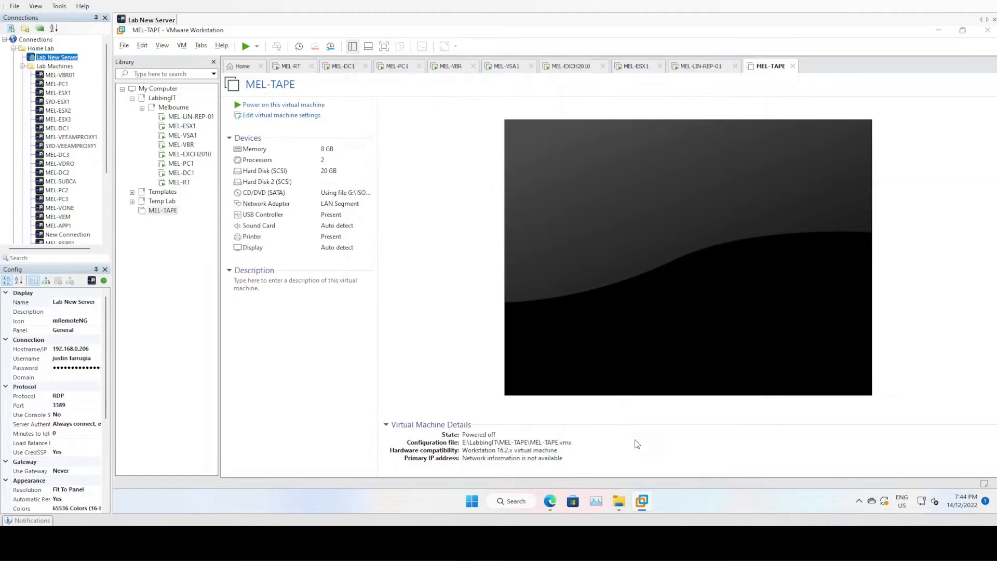
Power on the MEL-TAPE virtual machine and dismiss the virtual printing notice and the installation reminder
left_click(287, 106)
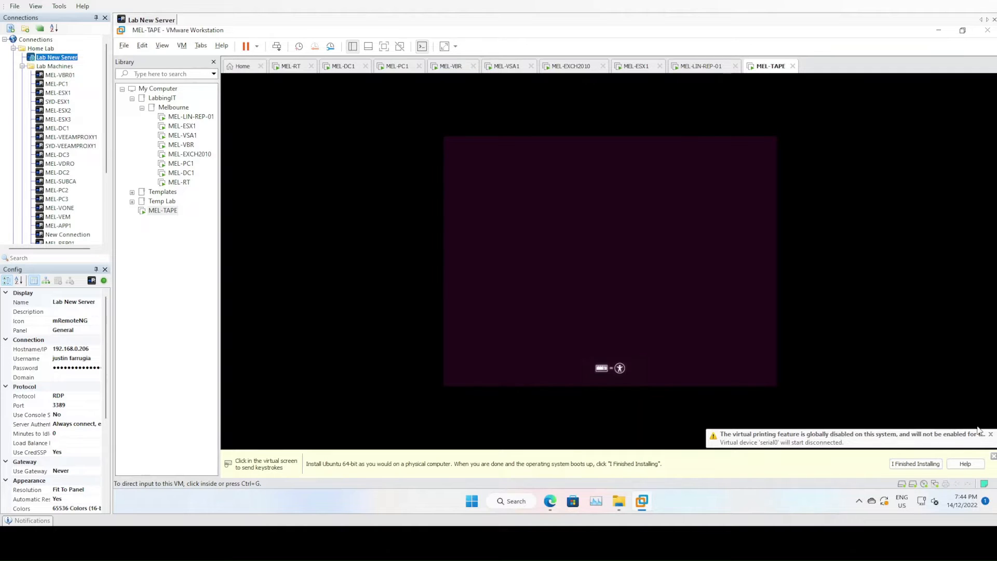
left_click(989, 433)
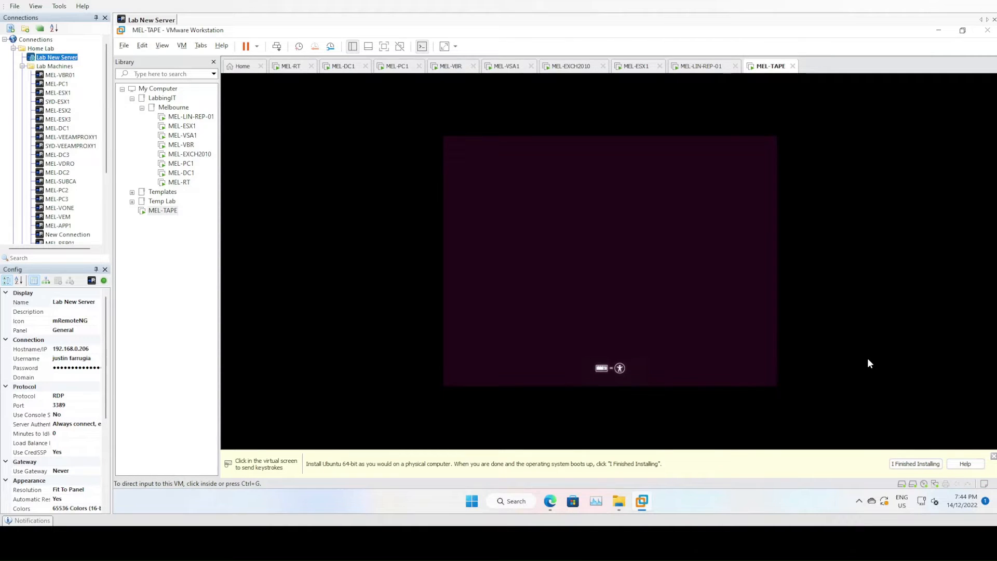
left_click(993, 456)
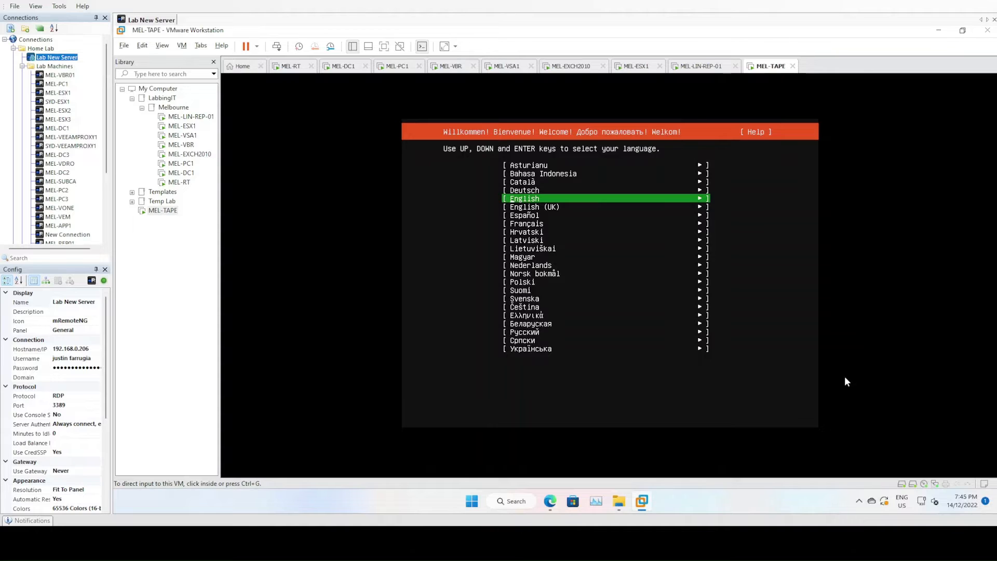
Choose English as the language in the Ubuntu installer
left_click(654, 281)
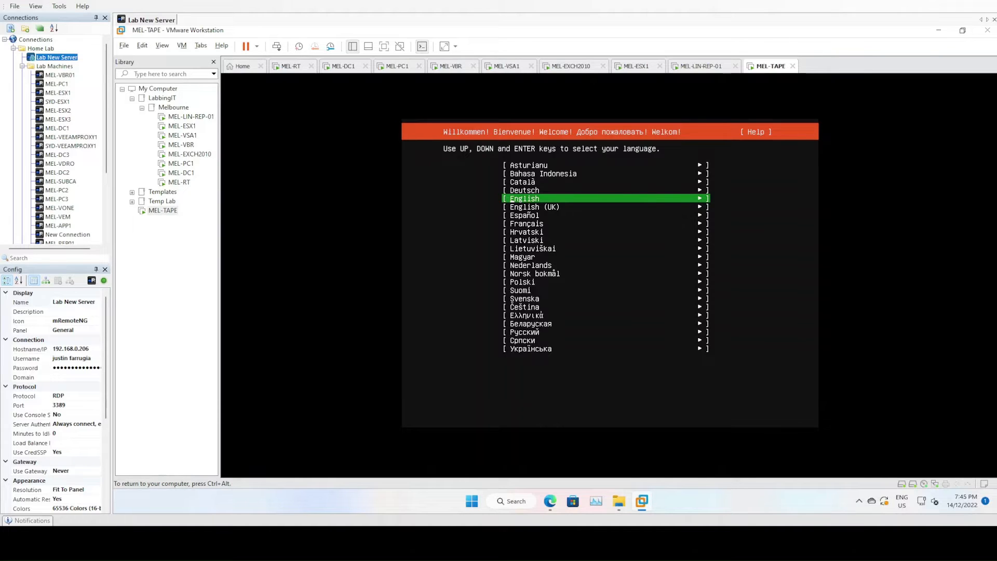
key("Up")
key("Down")
key("Up")
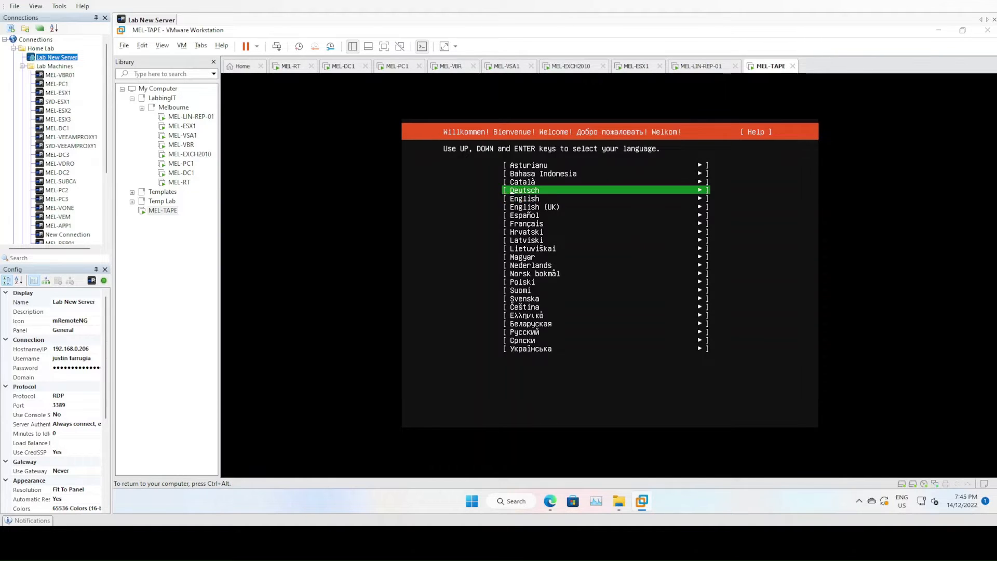
key("Down")
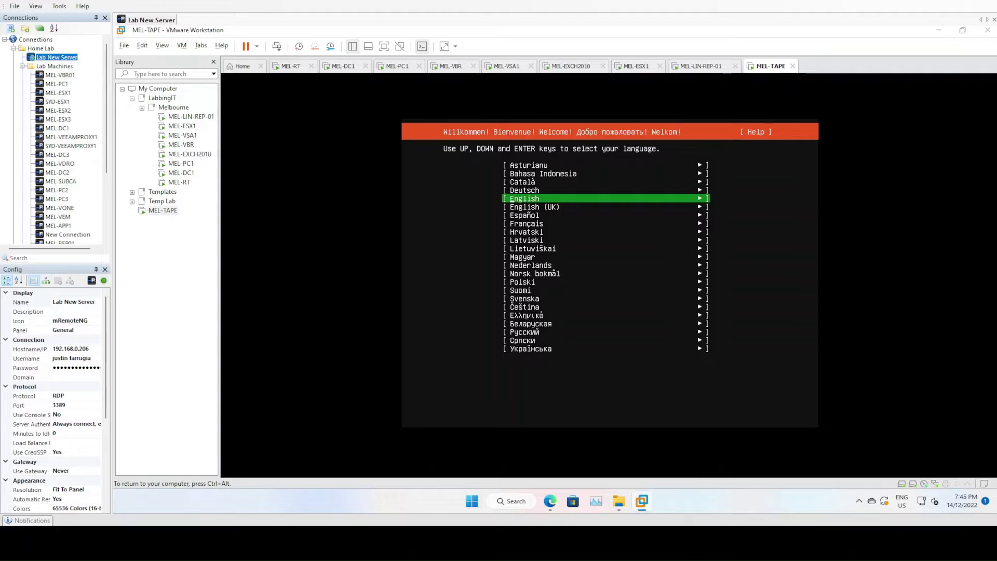
key("Return")
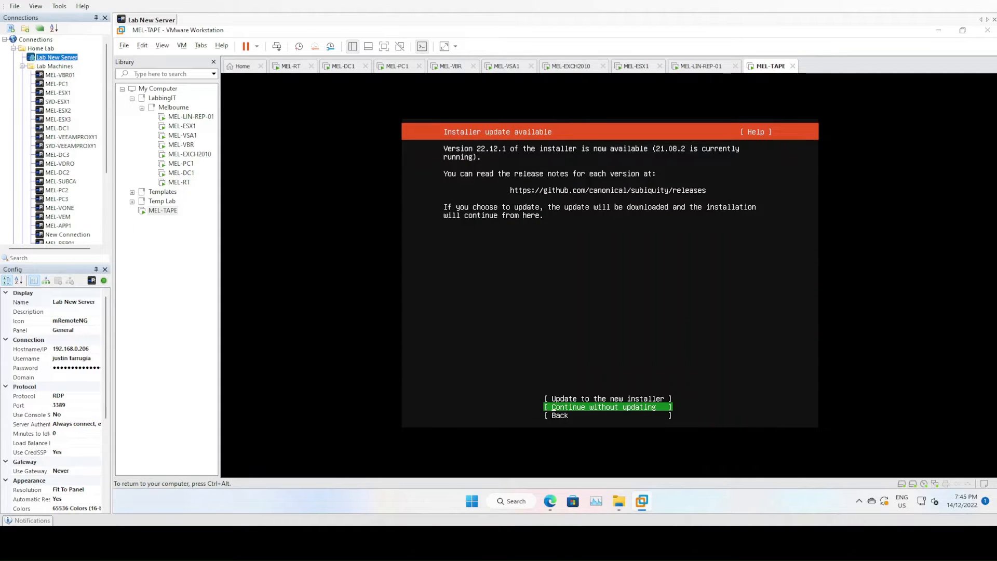
Continue without updating the installer and accept English (US) as the keyboard layout and variant
key("Return")
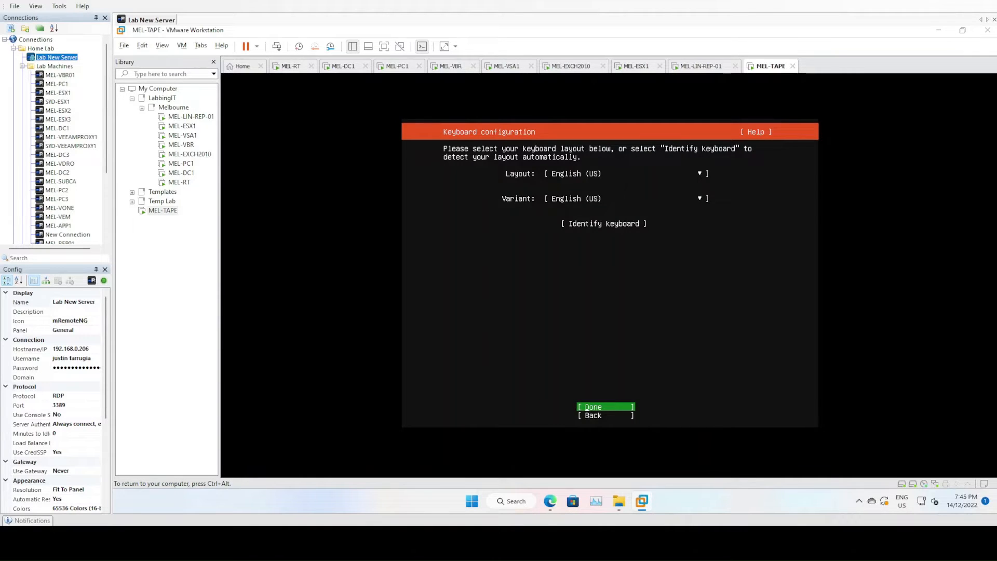
key("Return")
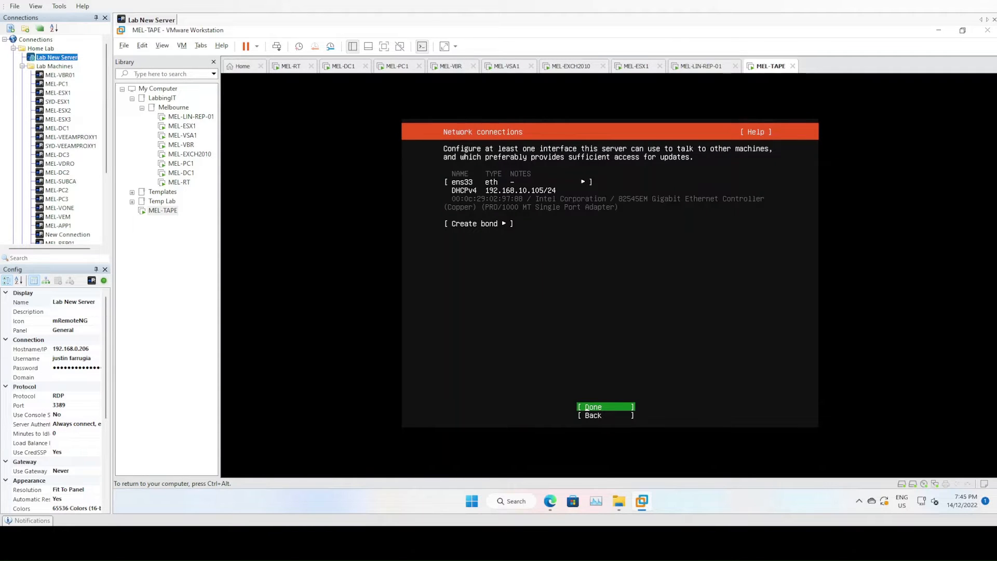
Open the IPv4 configuration of the ens33 network interface and change its method from Automatic (DHCP) to Manual
key("Tab")
key("Tab")
key("Tab")
key("Tab")
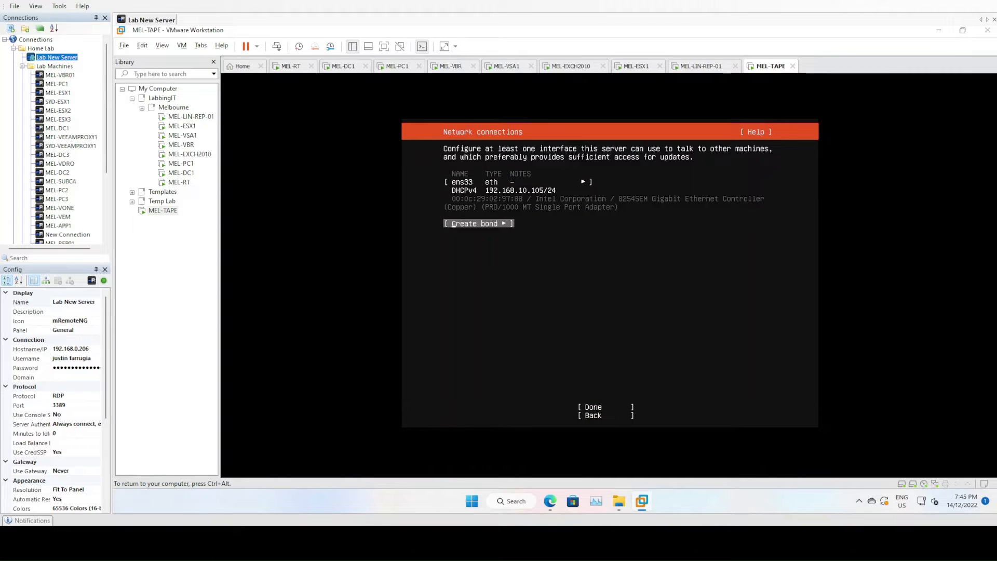
key("Up")
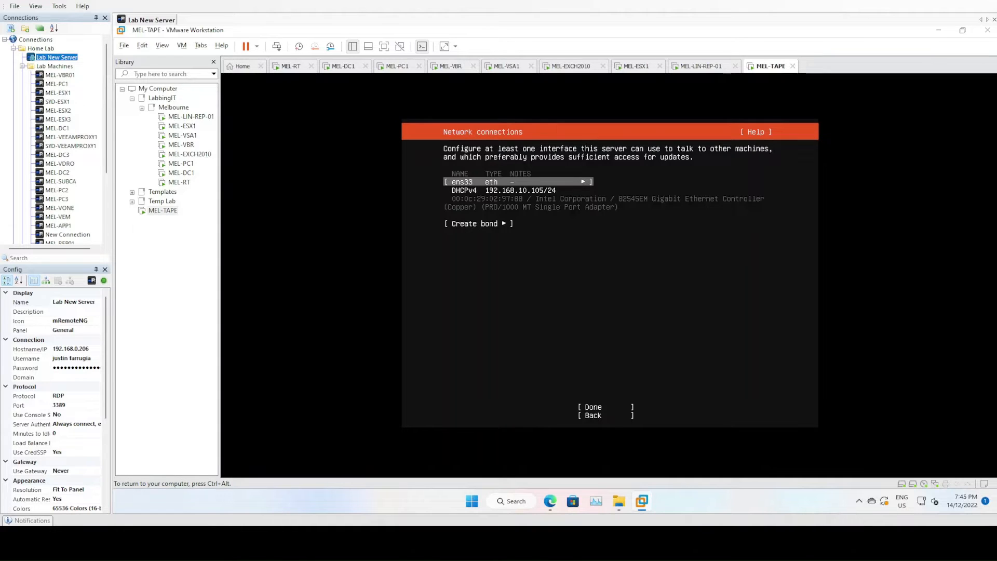
key("Return")
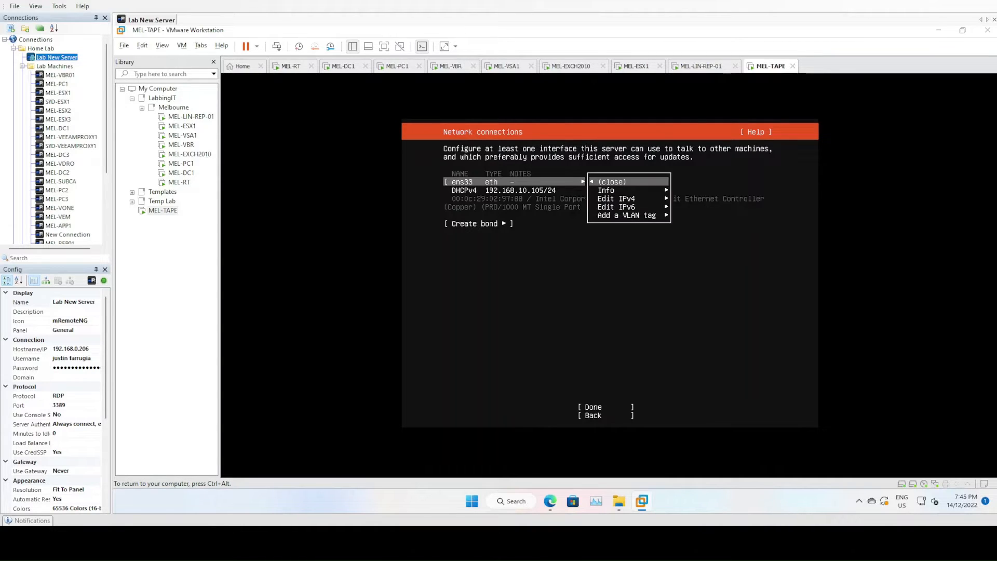
key("Down")
key("Down")
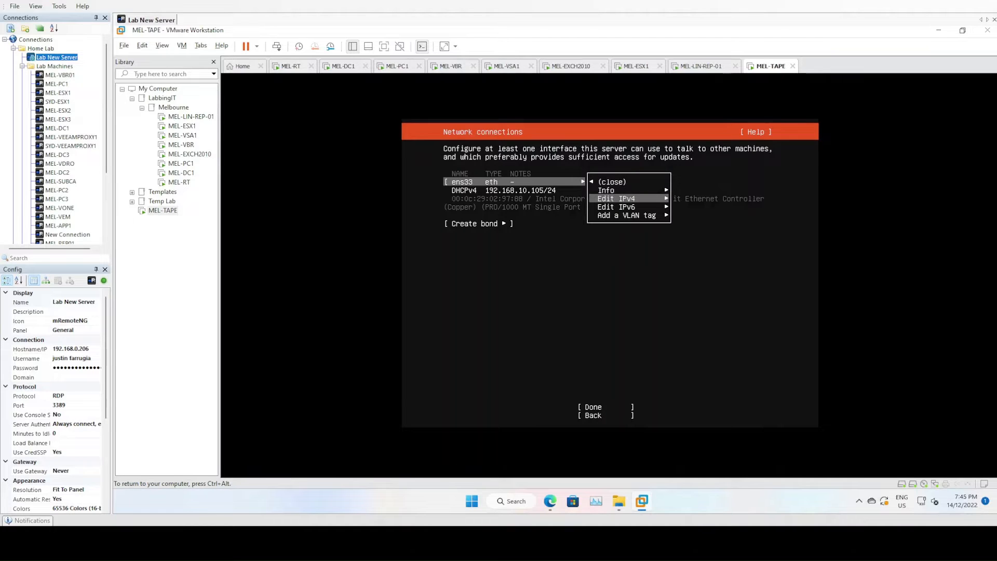
key("Return")
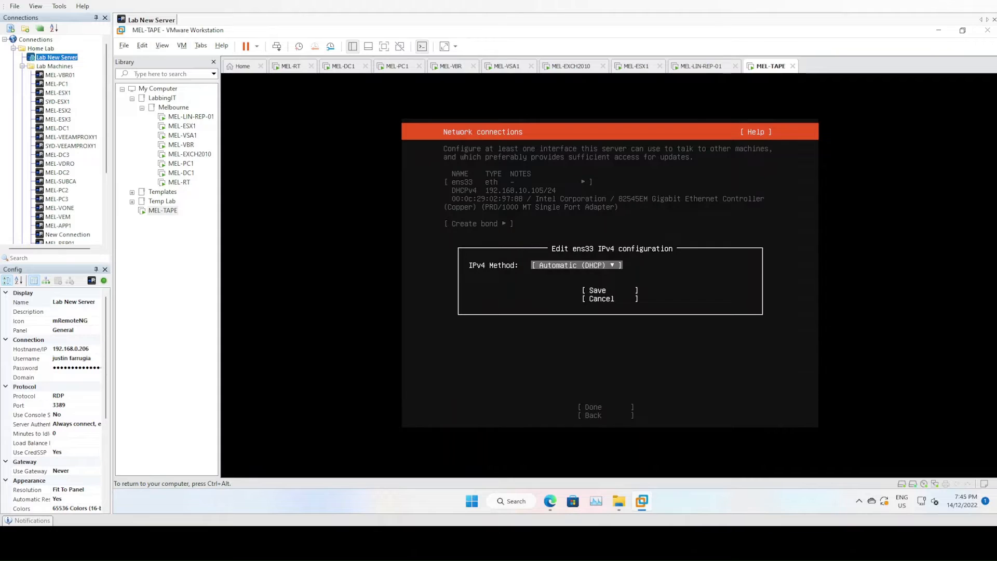
key("Return")
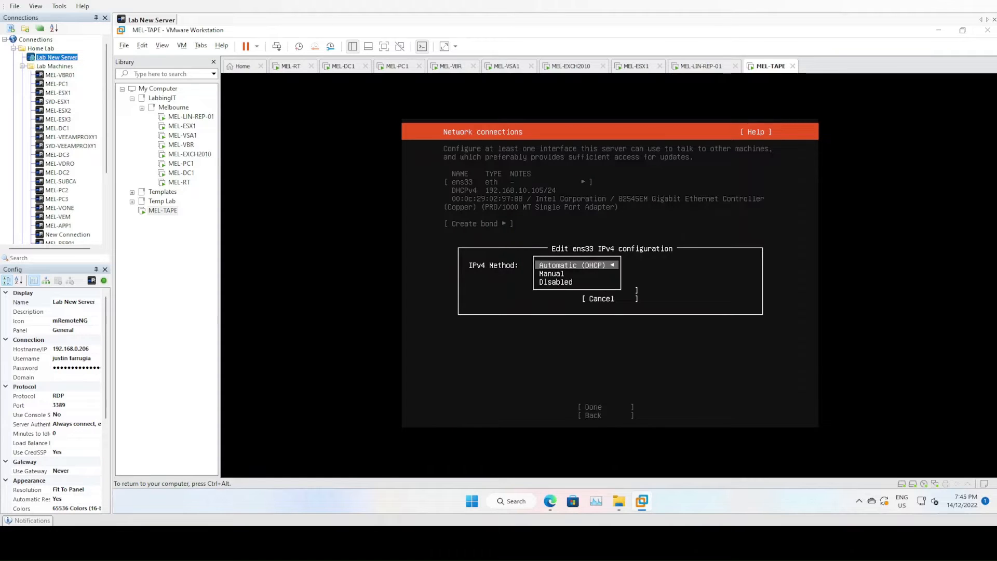
key("Down")
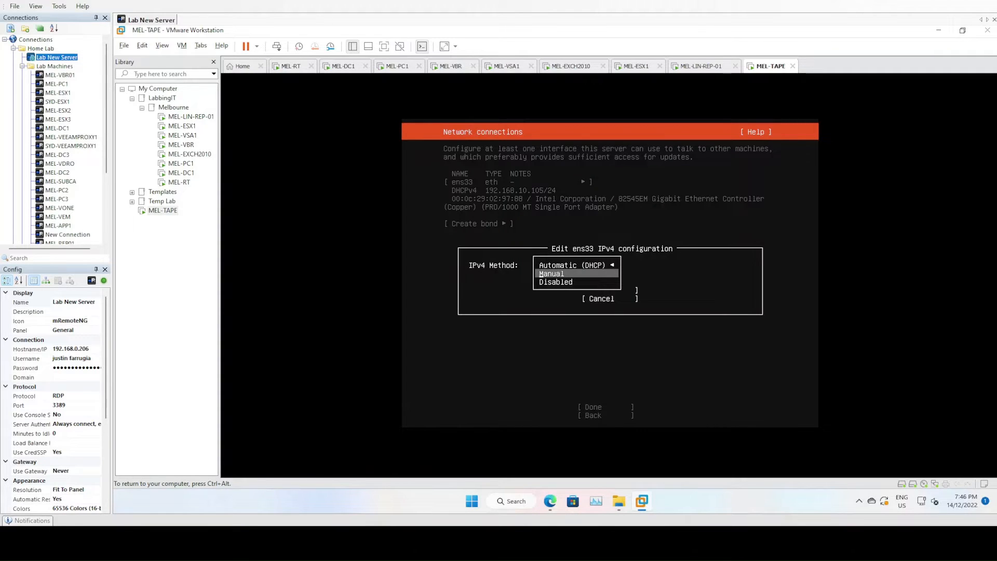
key("Return")
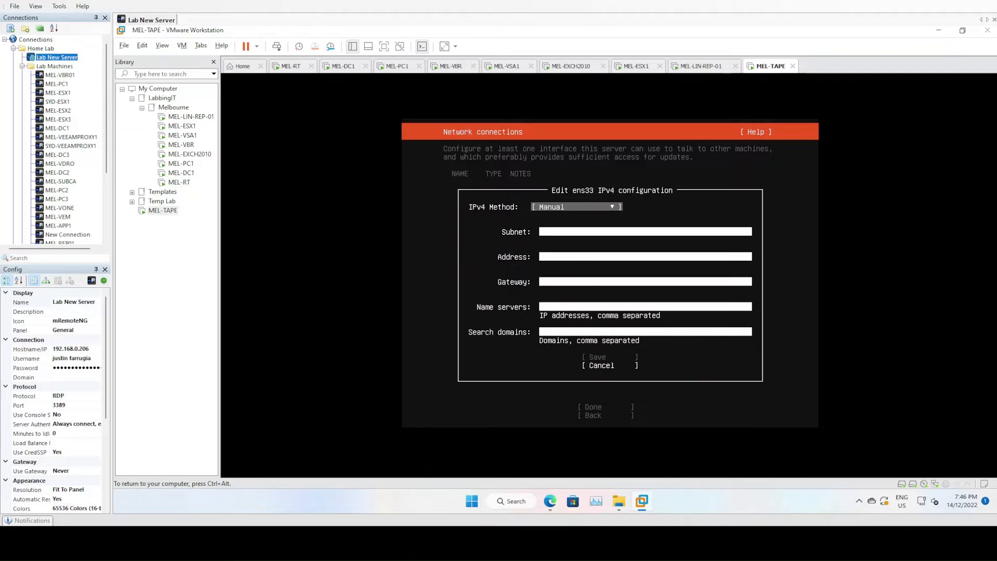
Try entering the subnet of the manual ens33 configuration as the mask 255.255.255.0
key("Tab")
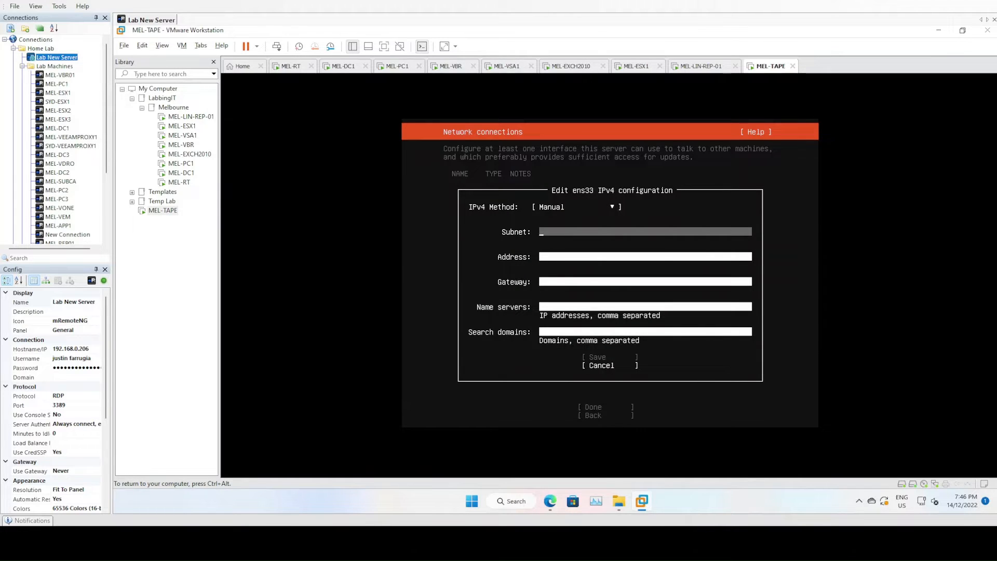
type("192.168.10")
type(".0")
type("/24")
key("BackSpace")
key("BackSpace")
key("BackSpace")
key("BackSpace")
key("BackSpace")
key("BackSpace")
key("BackSpace")
key("BackSpace")
key("BackSpace")
key("BackSpace")
key("BackSpace")
key("BackSpace")
key("BackSpace")
key("BackSpace")
key("BackSpace")
type("255.255.255.0")
key("Tab")
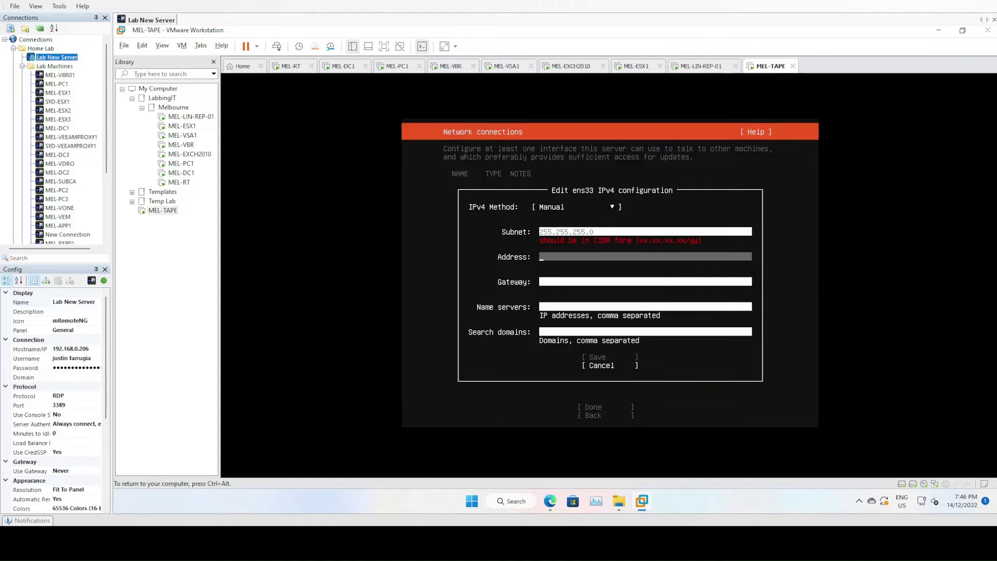
Set the subnet of the ens33 IPv4 configuration to 192.168.10.0/24
key("shift+Tab")
key("BackSpace")
key("BackSpace")
key("BackSpace")
key("BackSpace")
key("BackSpace")
key("BackSpace")
key("BackSpace")
key("BackSpace")
key("BackSpace")
key("BackSpace")
key("BackSpace")
key("BackSpace")
key("BackSpace")
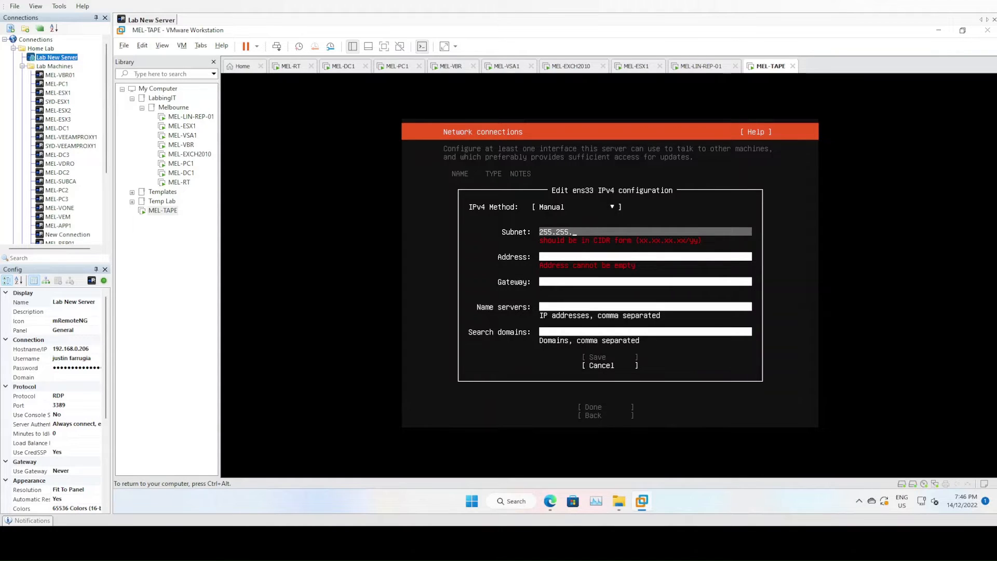
type("192.168.10.0/24")
key("Tab")
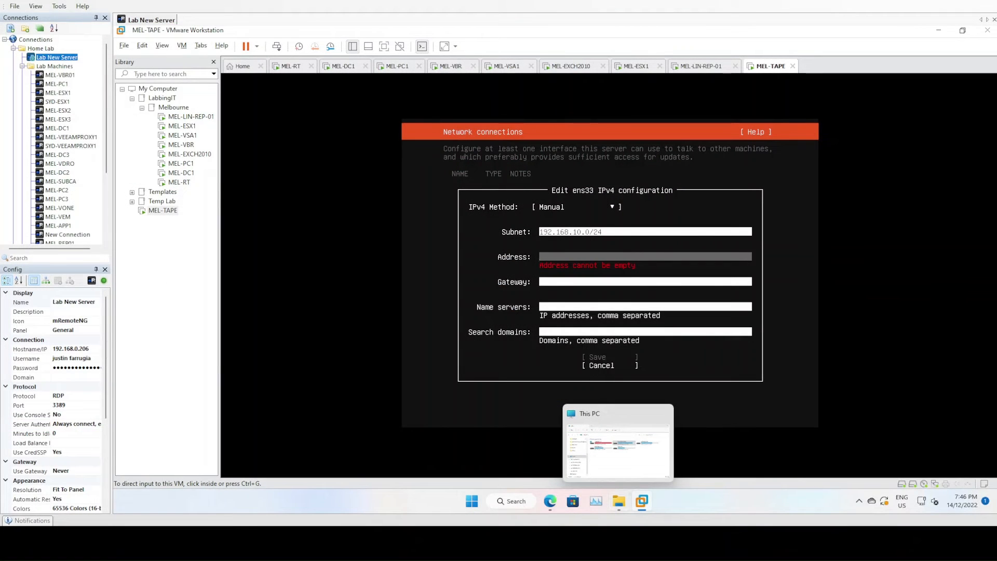
Set the ens33 address to 192.168.10.16 and the gateway to 192.168.10.1
key("ctrl+g")
type("192.168.10.16")
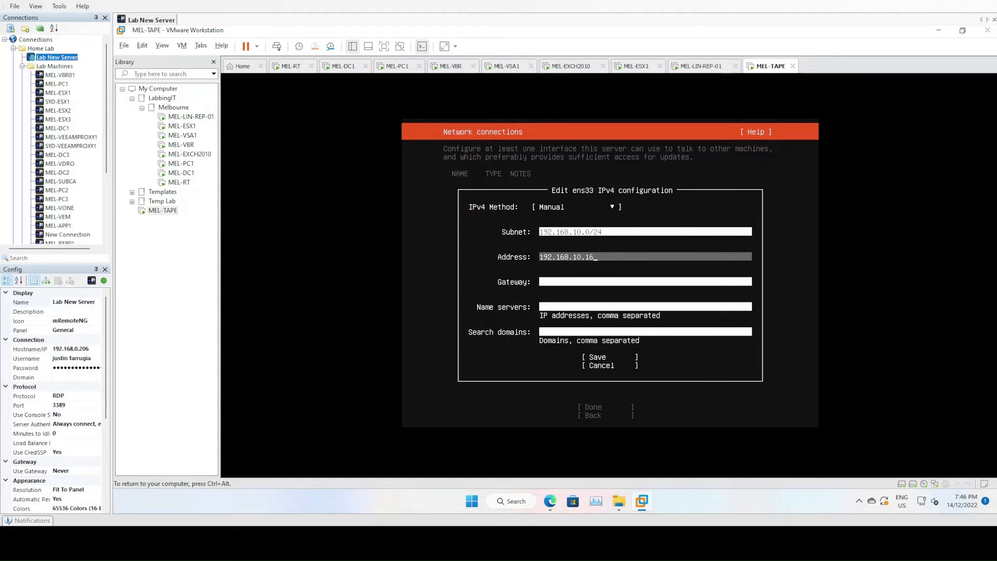
key("Tab")
type("192.168.10.1")
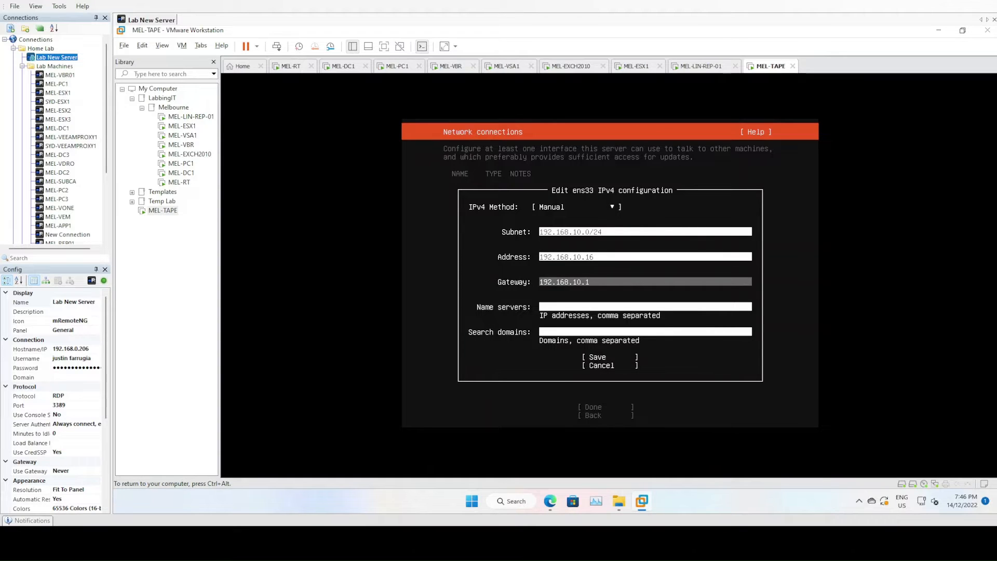
Enter 192.168.10.10 and 192.168.10.14 as the name servers and release keyboard control from the virtual machine
key("Tab")
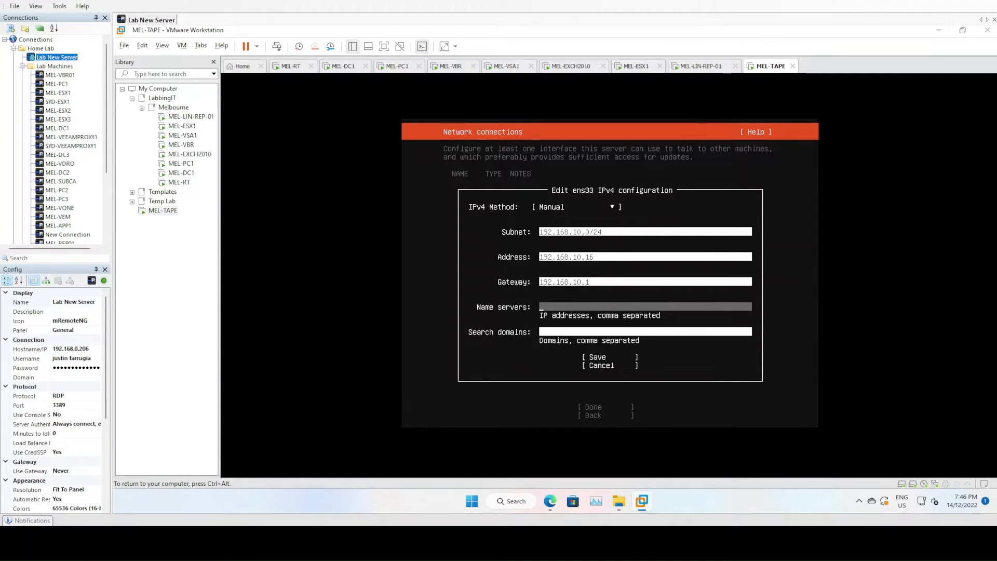
type("192.168.10.10,192.168.10.14")
key("ctrl+alt")
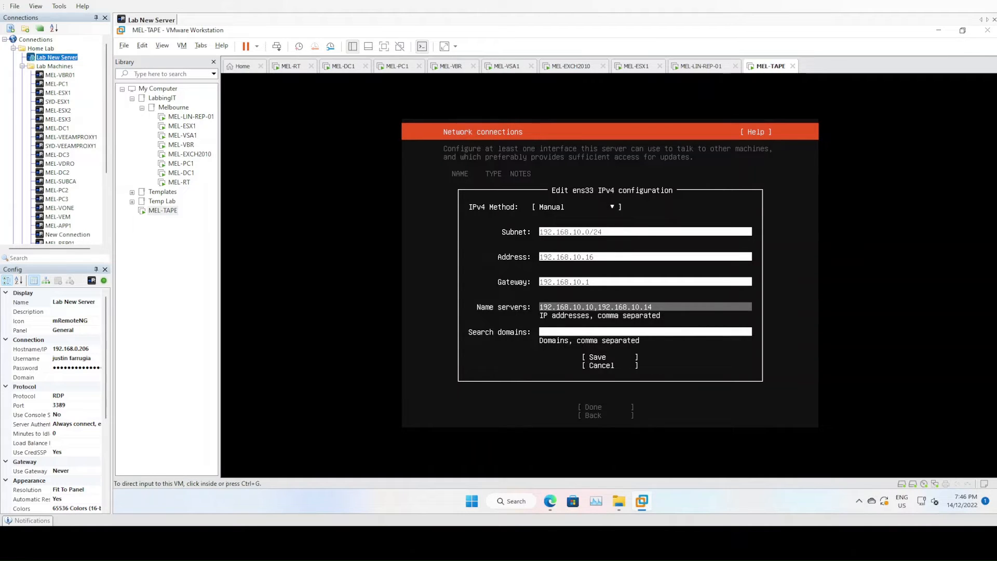
Switch to the MEL-PC1 virtual machine, start a command prompt and ping mel-dc1 to check its IP address
left_click(394, 66)
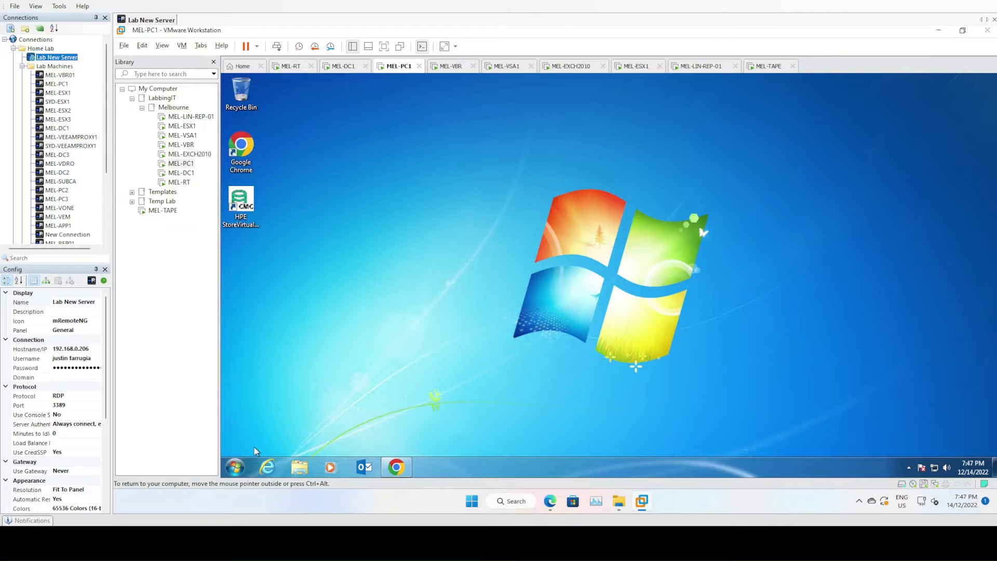
left_click(238, 467)
type("cmd")
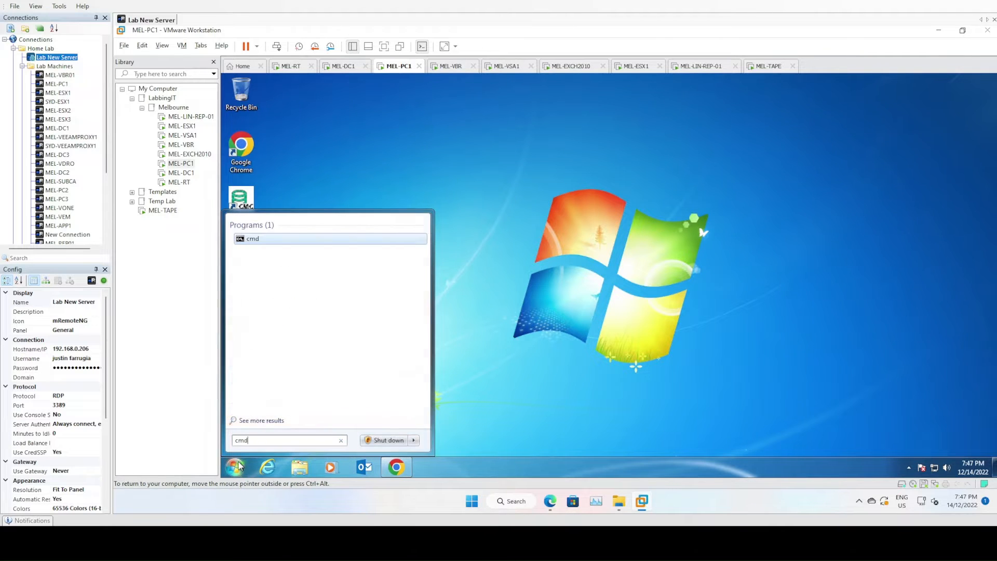
key("Return")
type("ping")
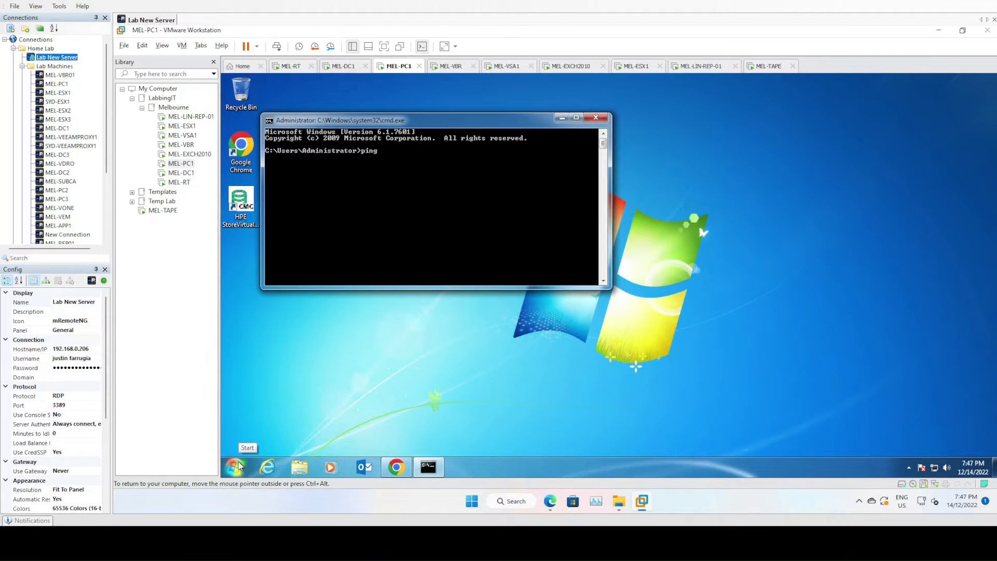
type(" mel-dc1")
key("Return")
key("ctrl+c")
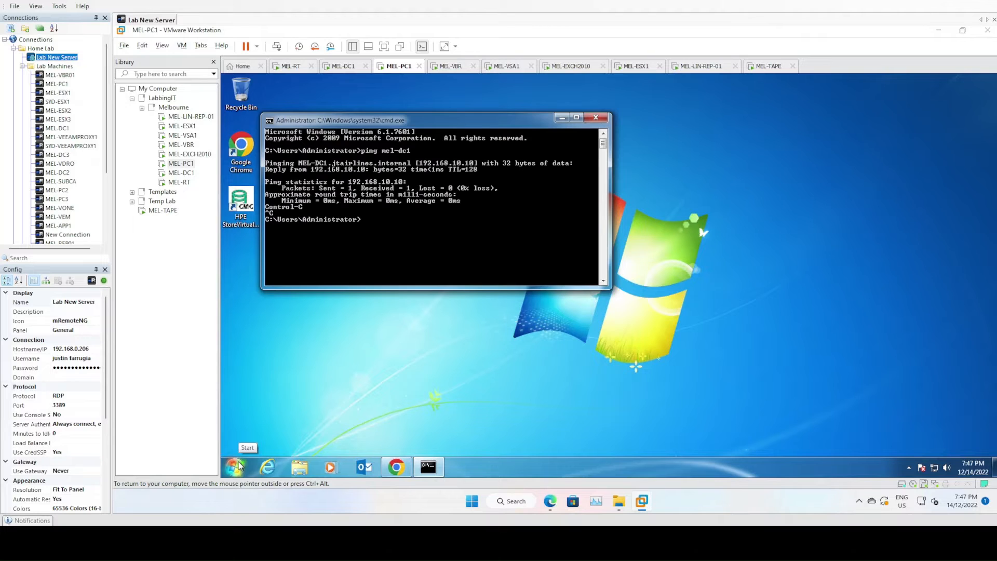
Ping mel-dc2 to check the second name server's IP address and stop the ping
key("Up")
type("2")
key("Return")
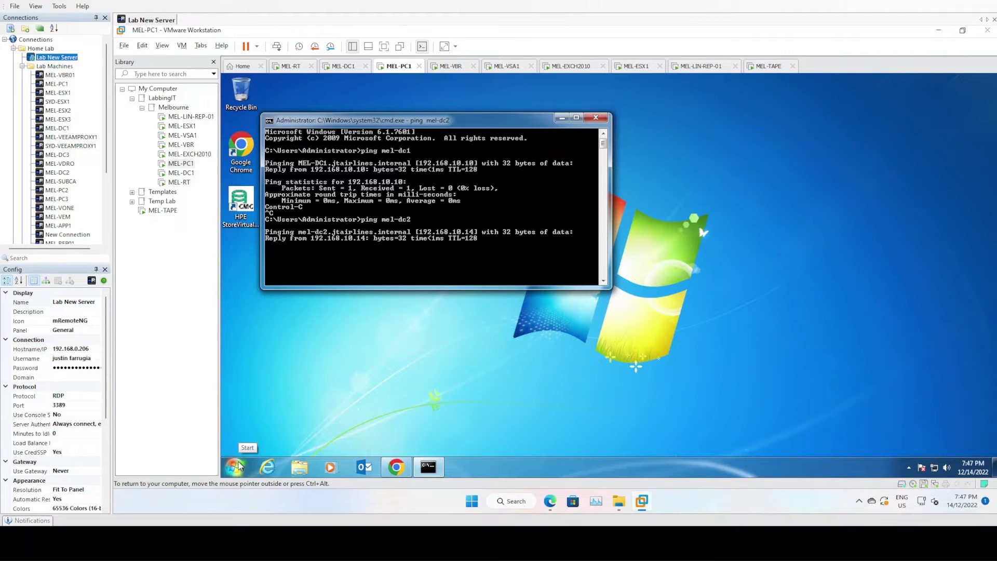
key("ctrl+c")
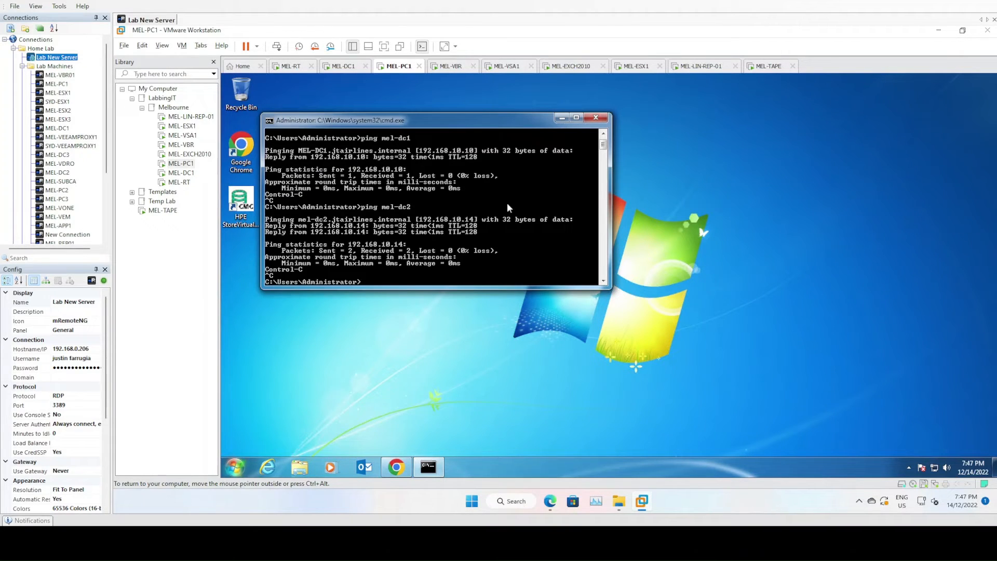
Return to the MEL-TAPE virtual machine, set the search domain to jtairlines.internal and save the IPv4 configuration
left_click(768, 66)
left_click(675, 315)
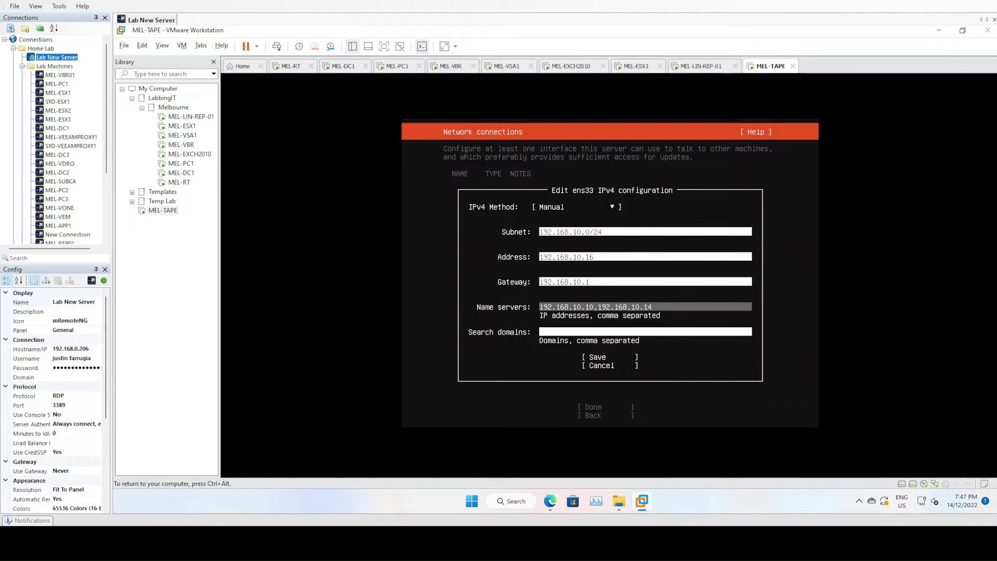
key("Tab")
type("jtairli")
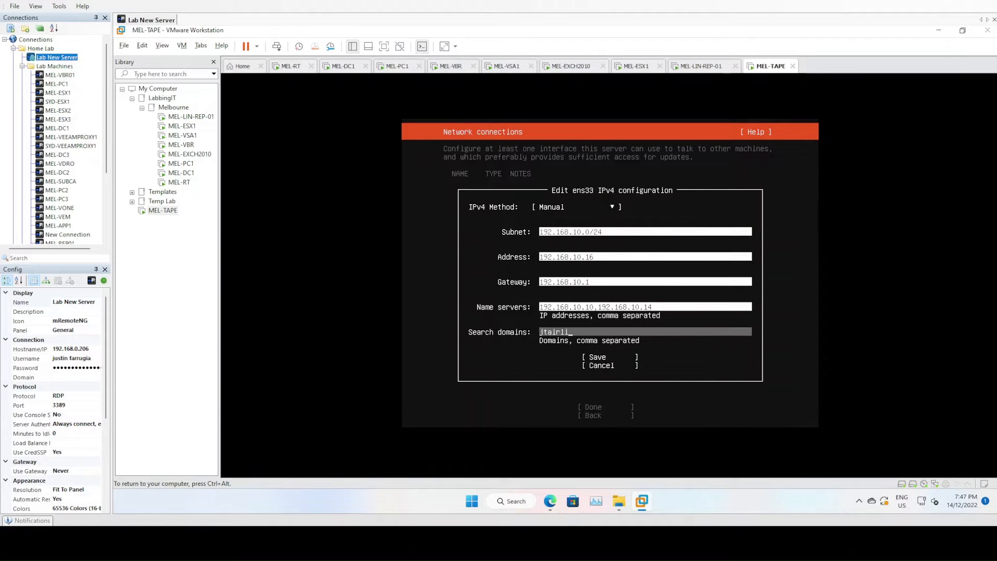
type("nes.internal")
key("Tab")
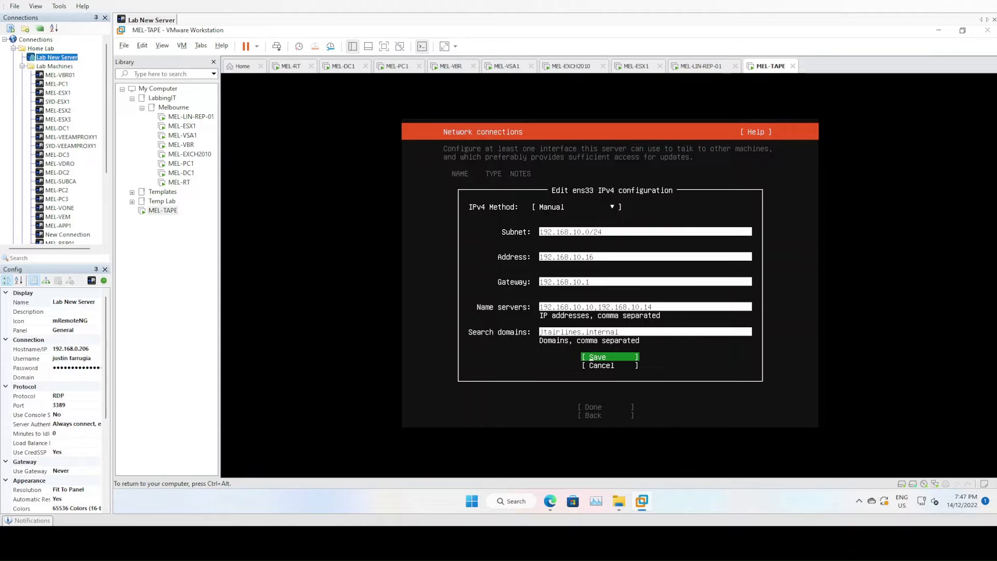
key("Return")
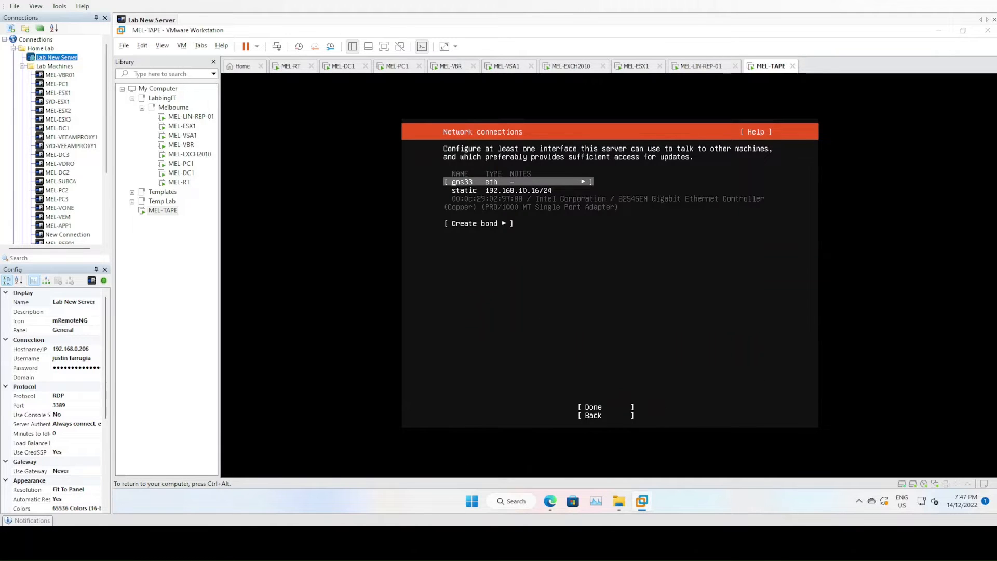
key("Down")
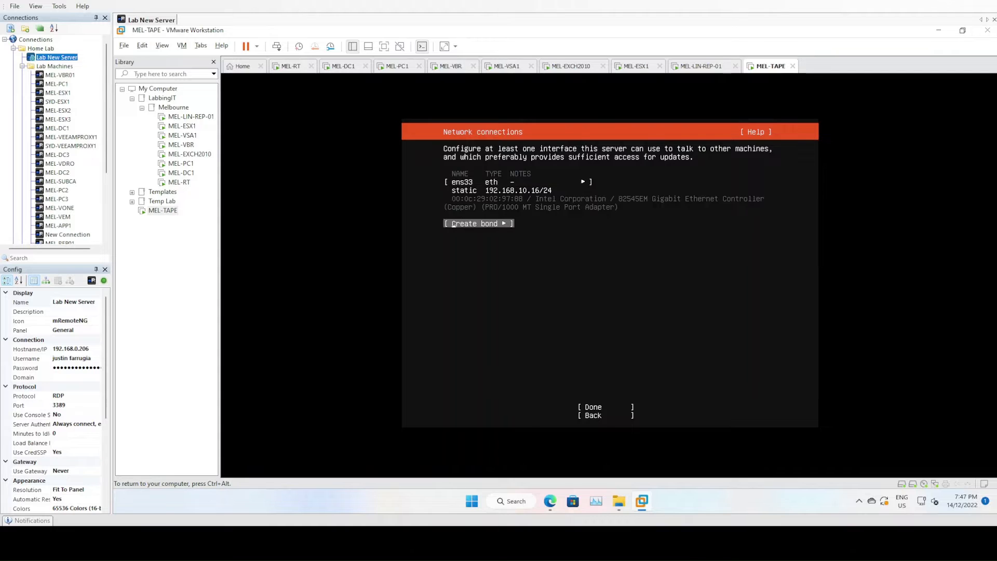
key("Up")
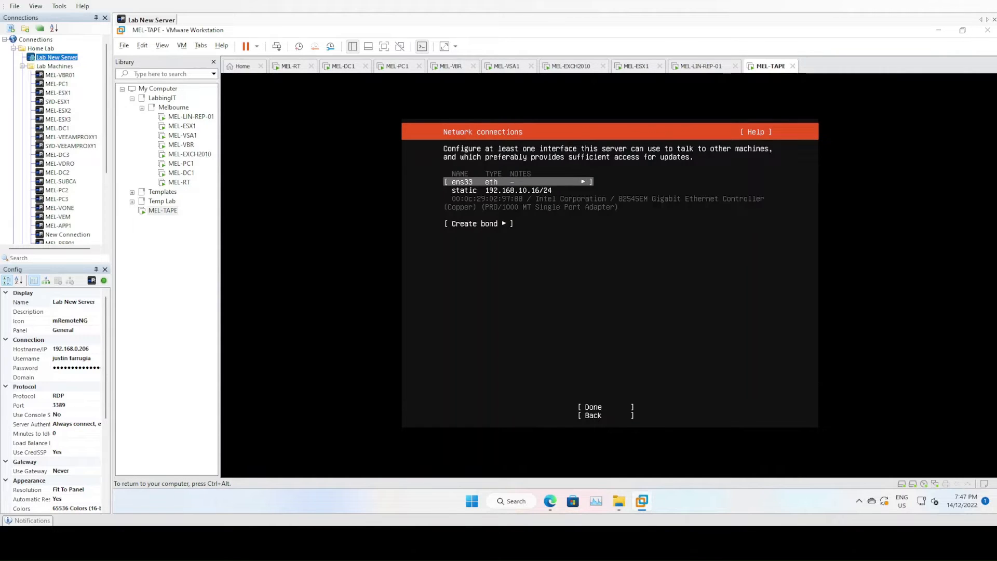
key("Down")
key("Down")
key("Up")
key("Up")
key("Up")
key("Down")
key("Down")
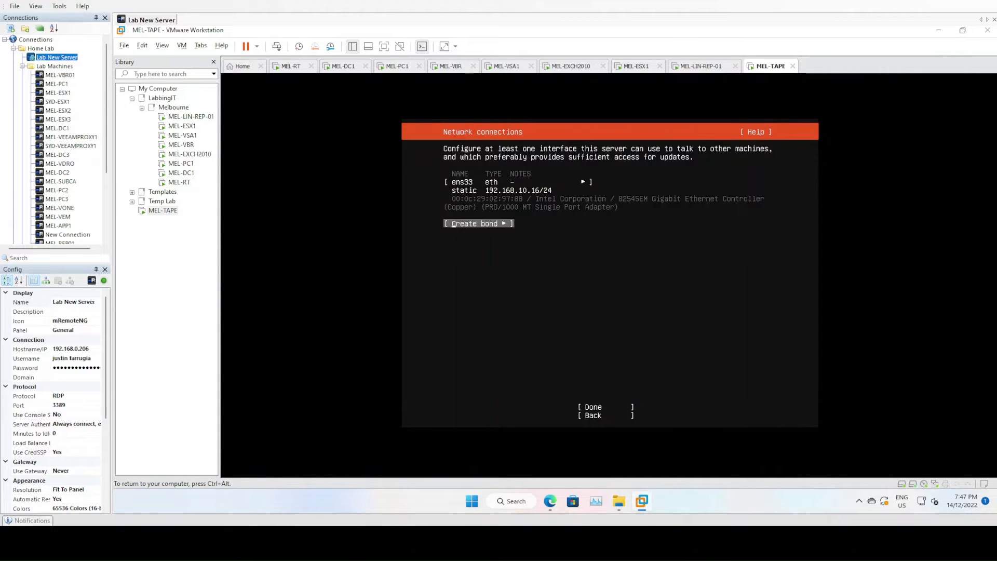
key("Down")
key("Down")
key("Up")
key("Up")
key("Up")
key("Up")
key("Down")
key("Down")
key("Up")
Accept the network connections and continue with a blank proxy address and the default Ubuntu archive mirror
key("Down")
key("Down")
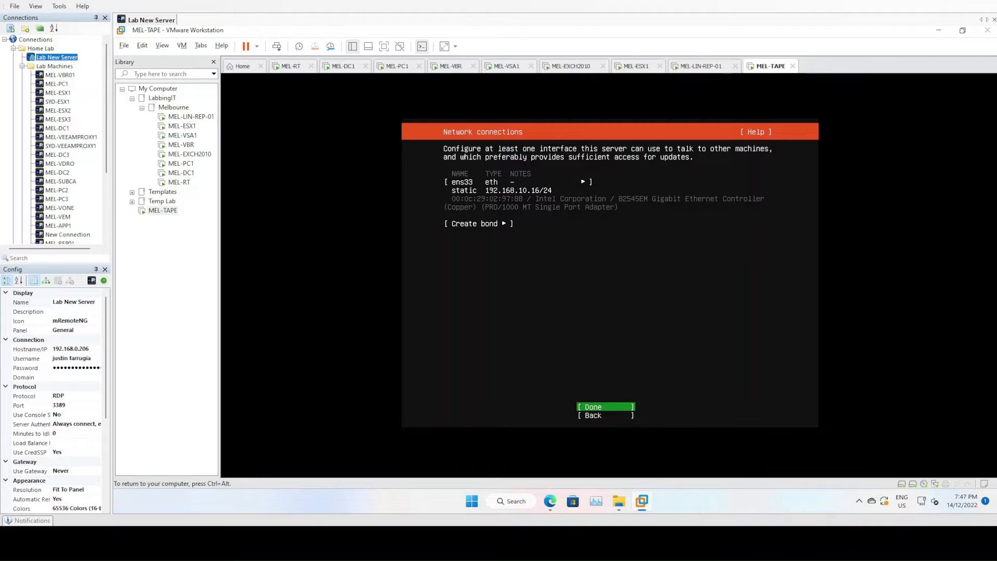
key("Return")
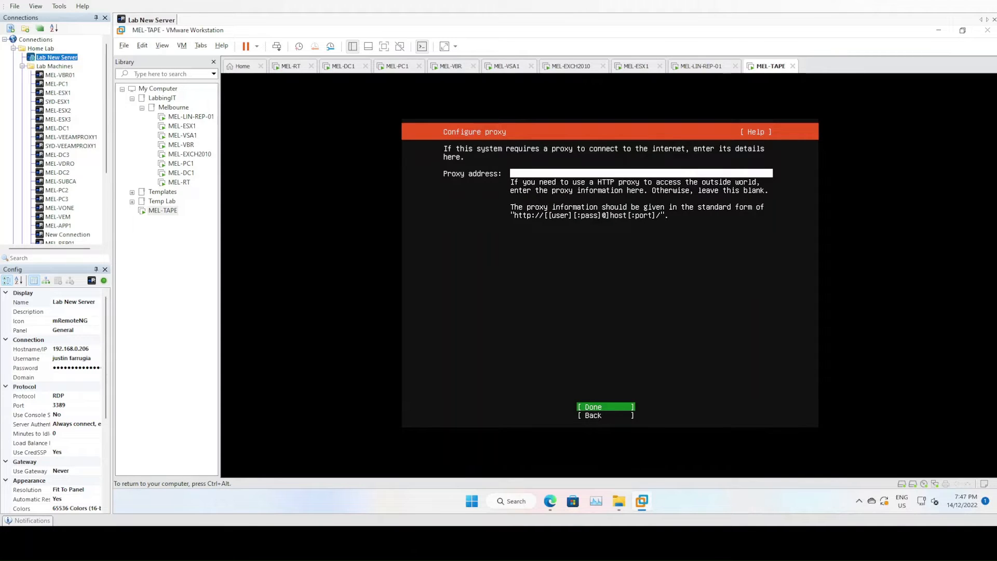
key("Return")
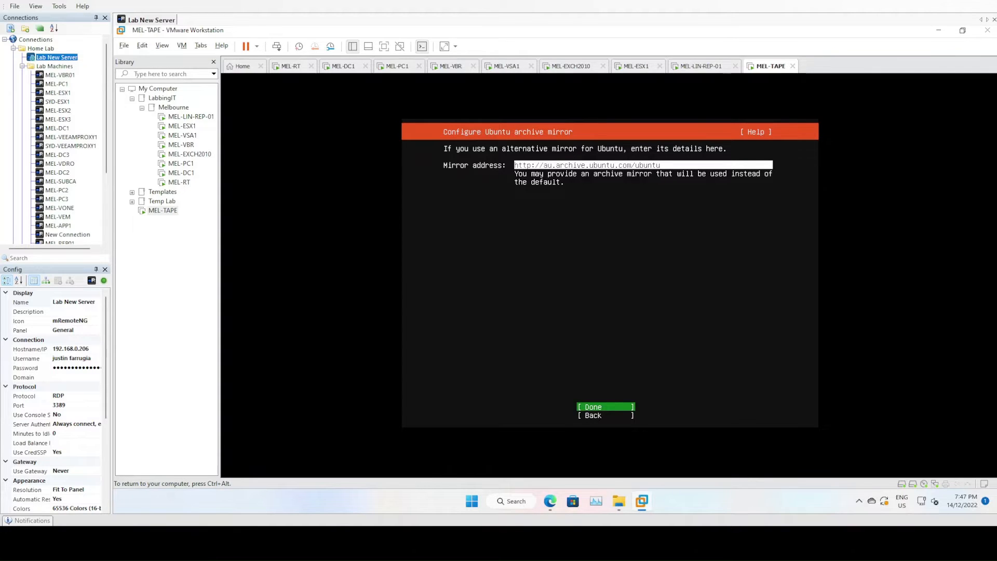
key("Return")
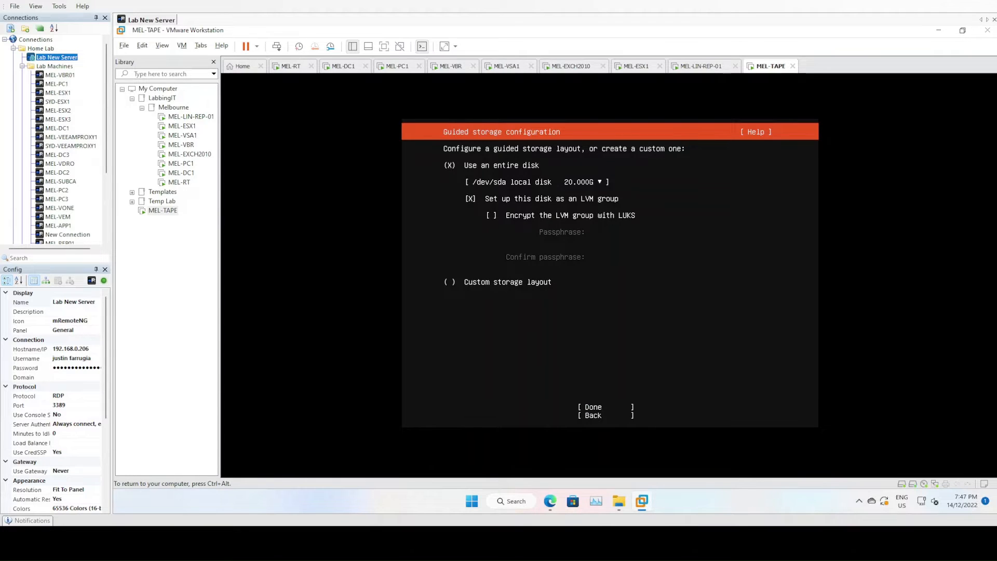
Accept the guided layout using the entire /dev/sda disk as an LVM group and confirm the destructive formatting
key("Down")
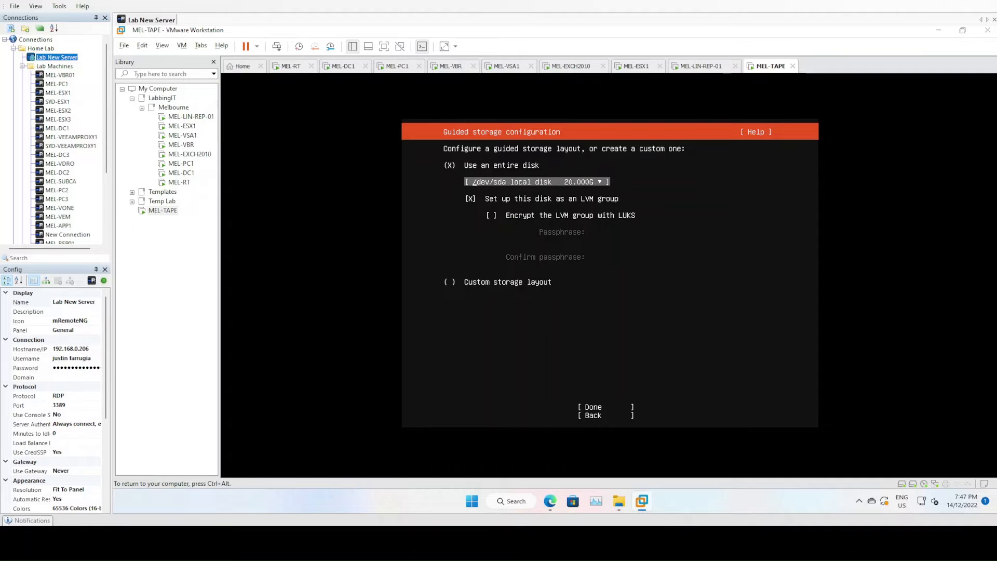
key("Down")
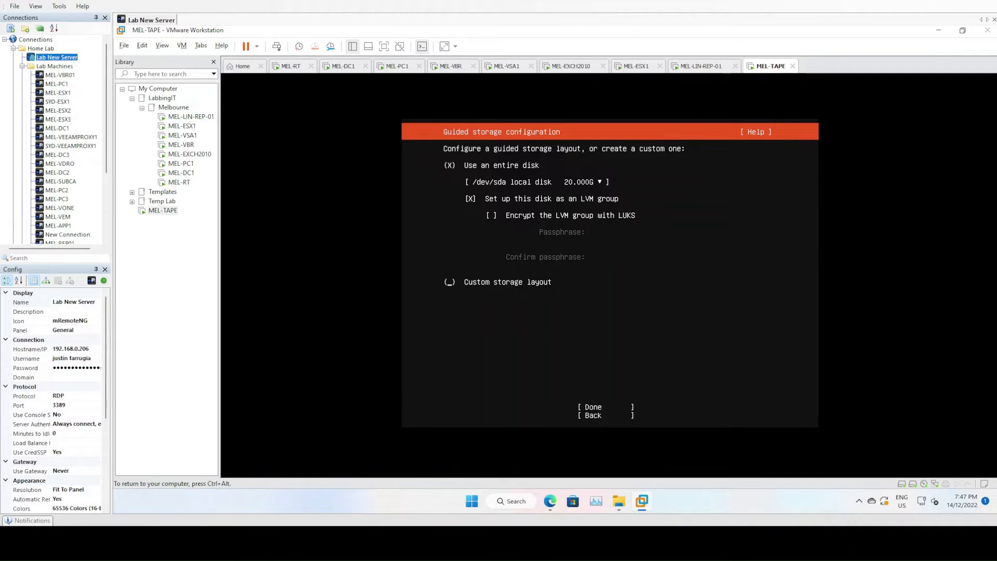
key("Down")
key("Return")
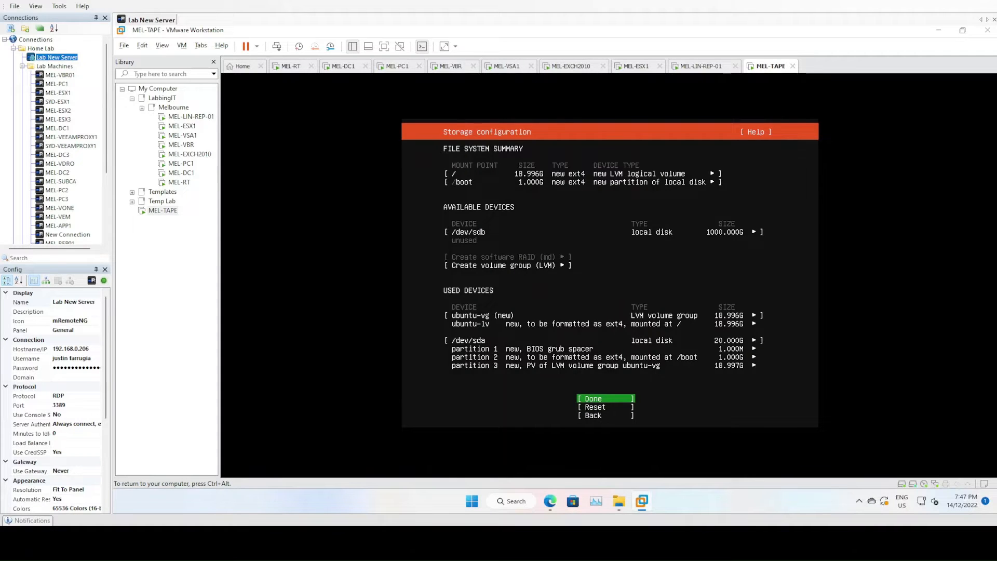
key("Return")
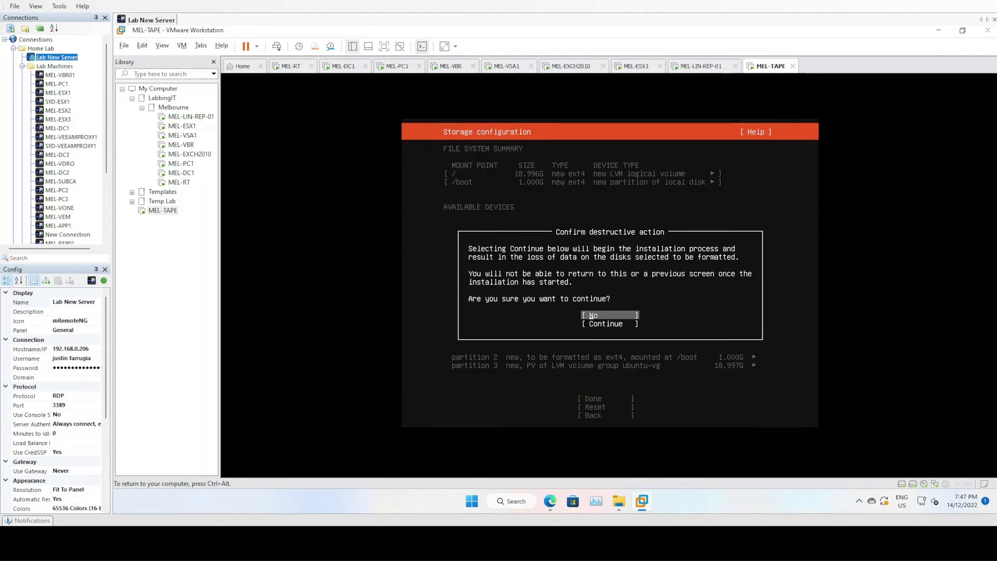
key("Down")
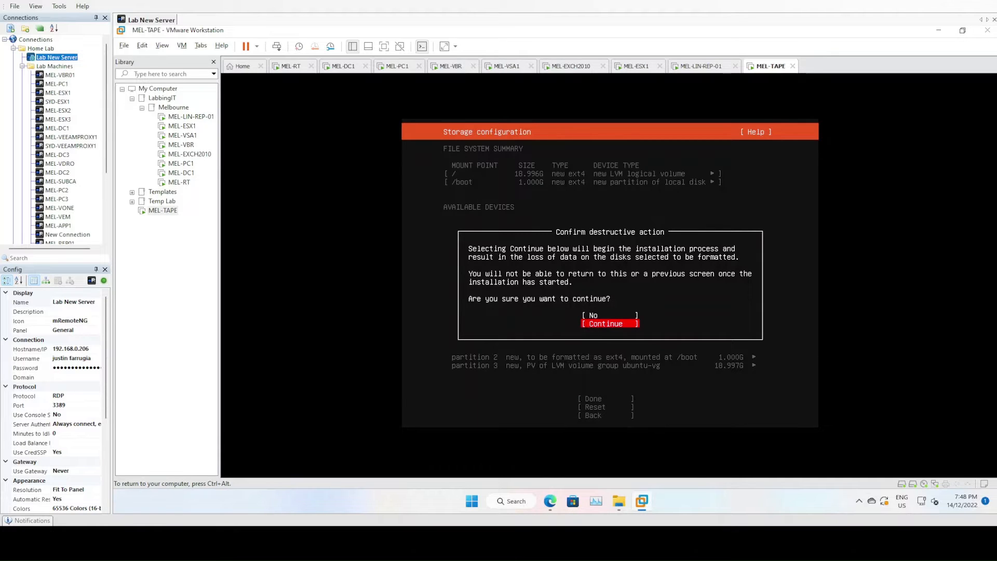
key("Return")
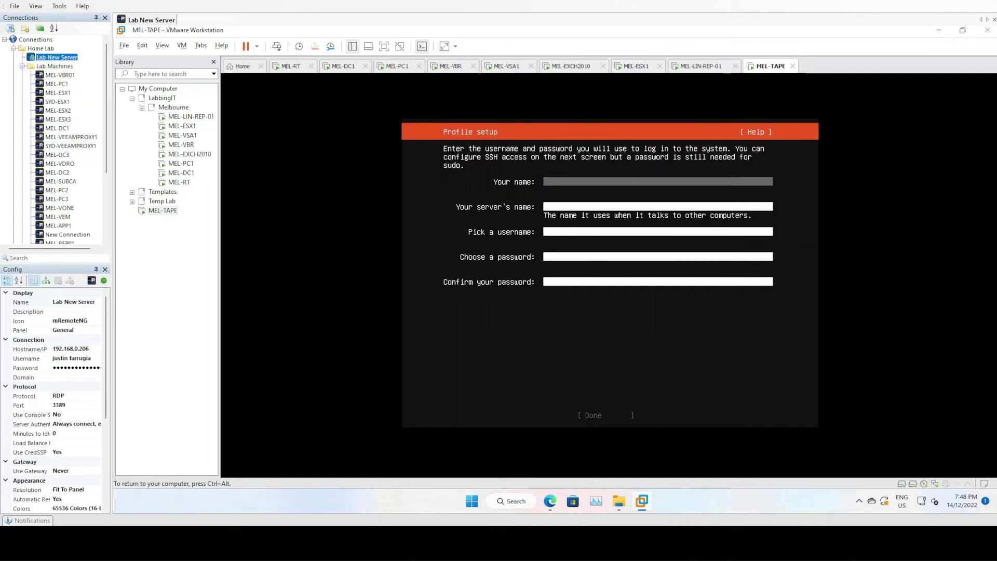
Fill in the profile's name as Labbing IT and the server's name as mel-tape
type("Labbing IT")
key("Tab")
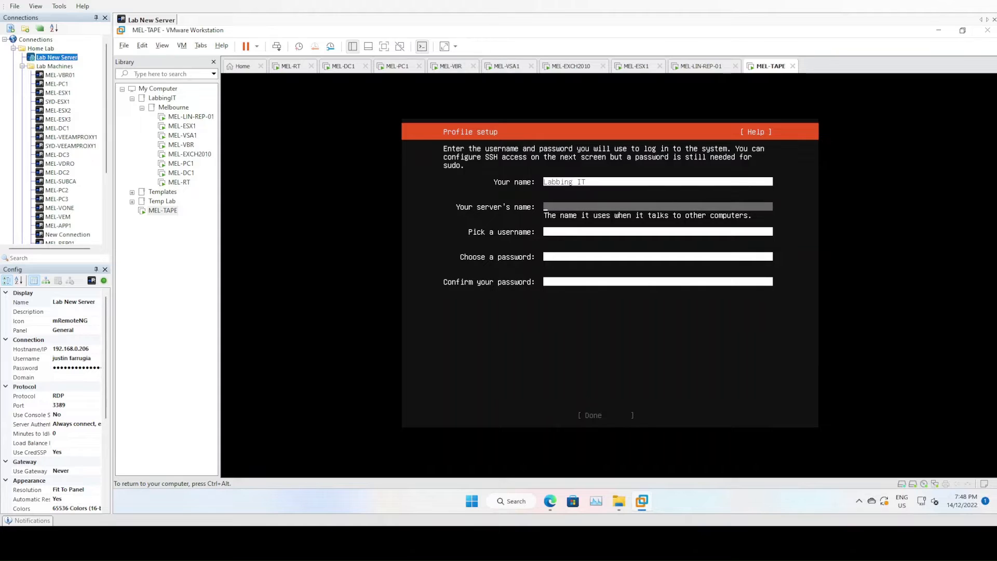
type("mel-tapejtai")
key("BackSpace")
key("BackSpace")
key("BackSpace")
key("BackSpace")
key("BackSpace")
key("Tab")
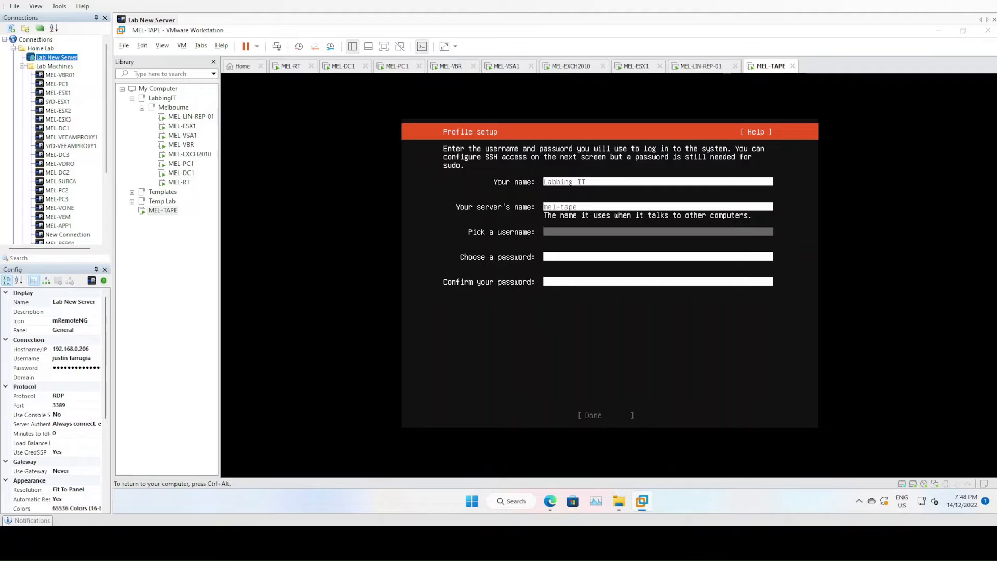
Set the username to tapeadmin, enter and confirm the account password, and submit the profile setup
type("tapeadmin")
key("Tab")
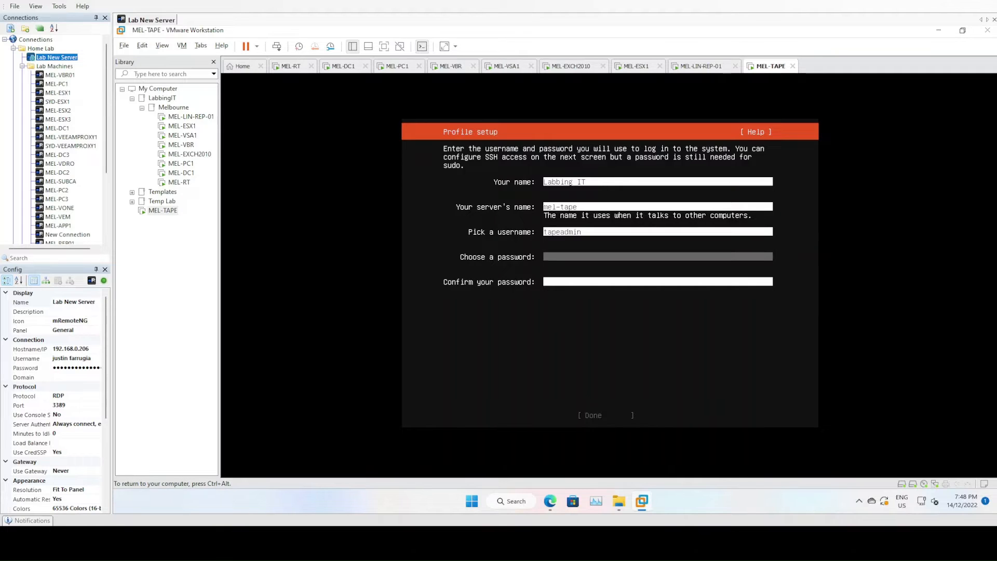
type("*************")
key("Tab")
type("**********")
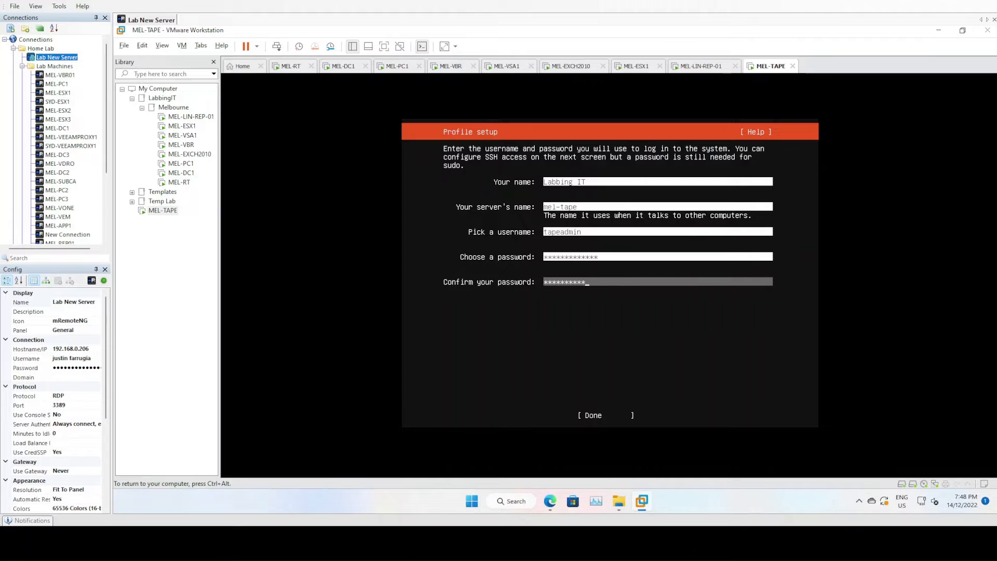
type("***")
key("Tab")
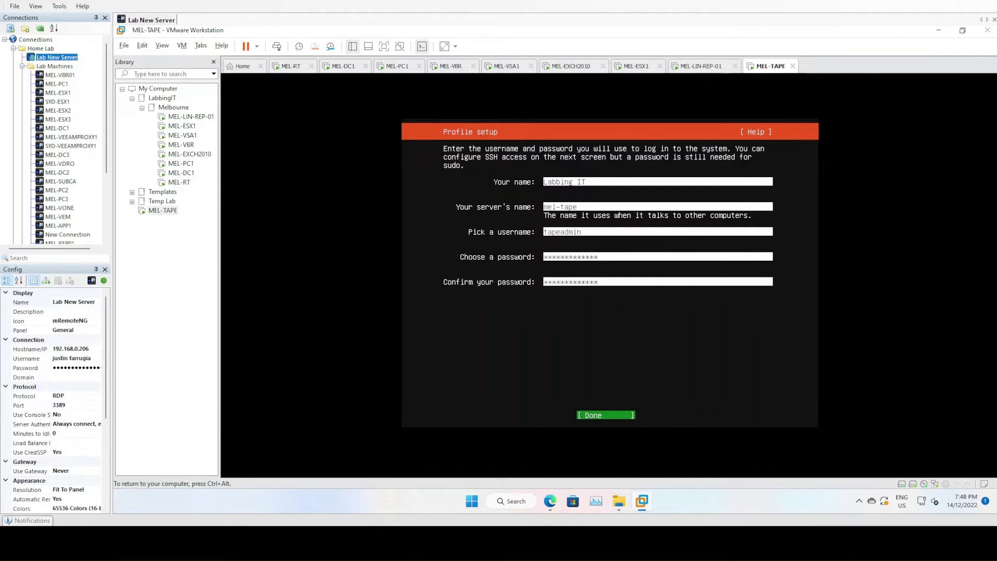
key("Return")
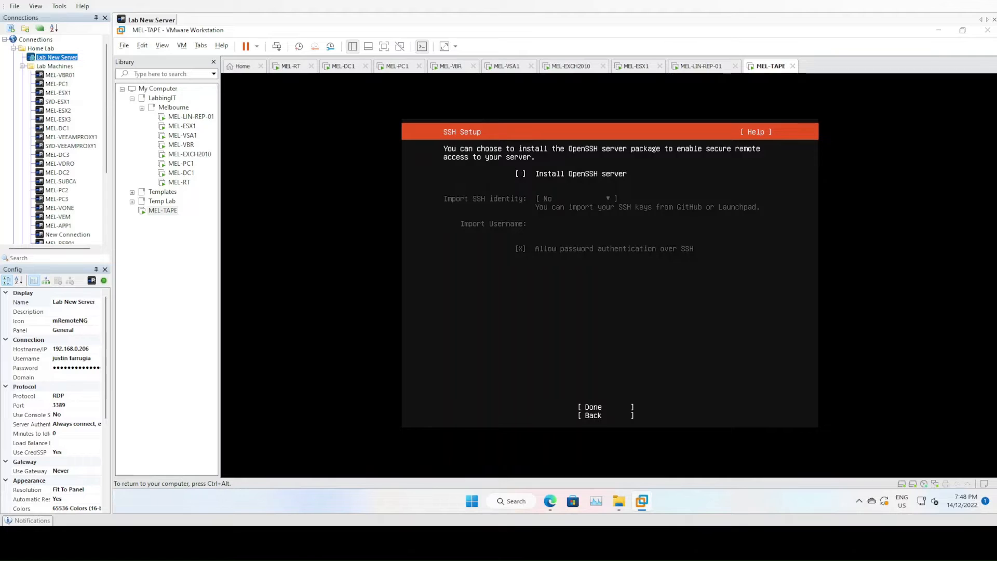
Continue without installing OpenSSH server and without selecting any featured server snaps
key("Tab")
key("Return")
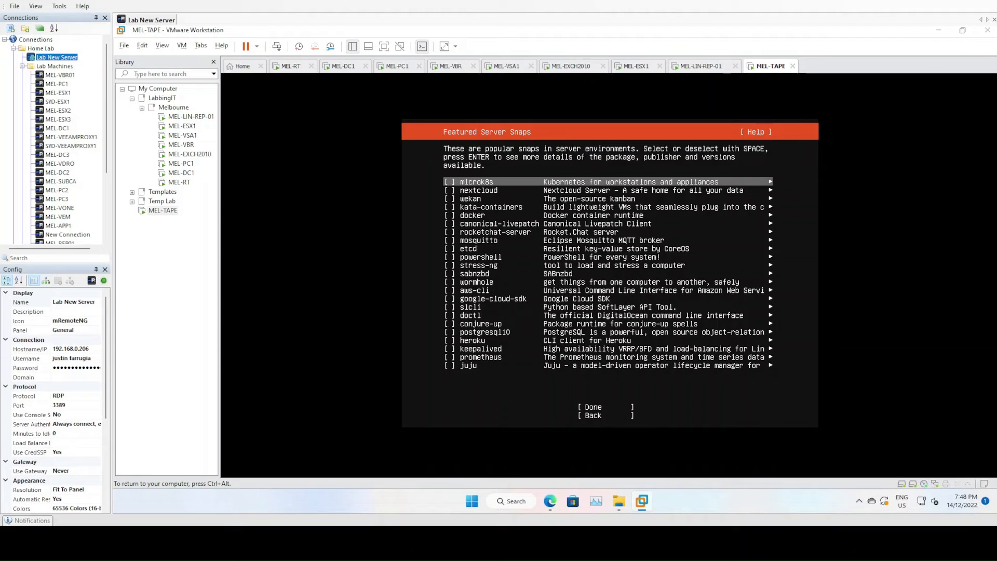
key("Tab")
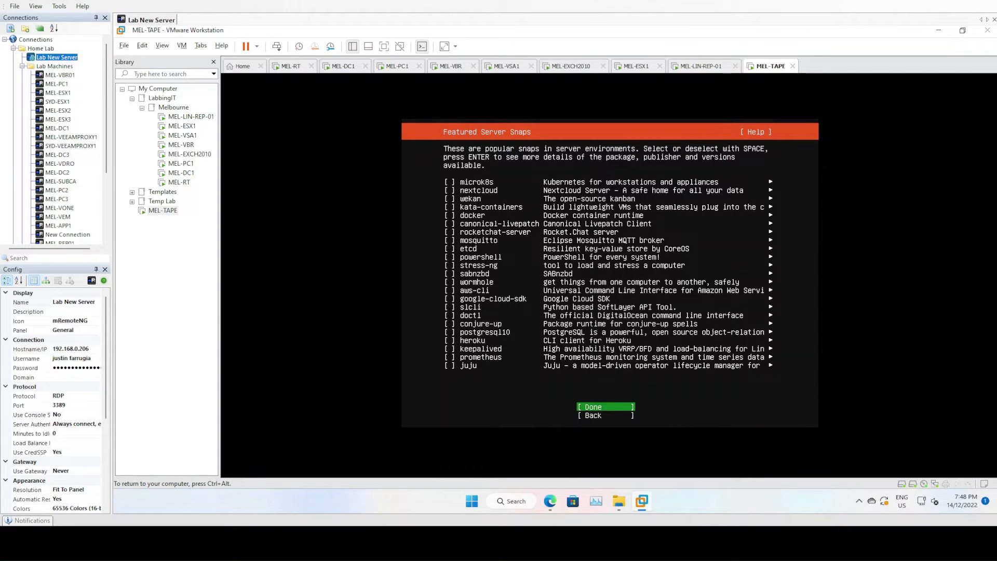
key("Return")
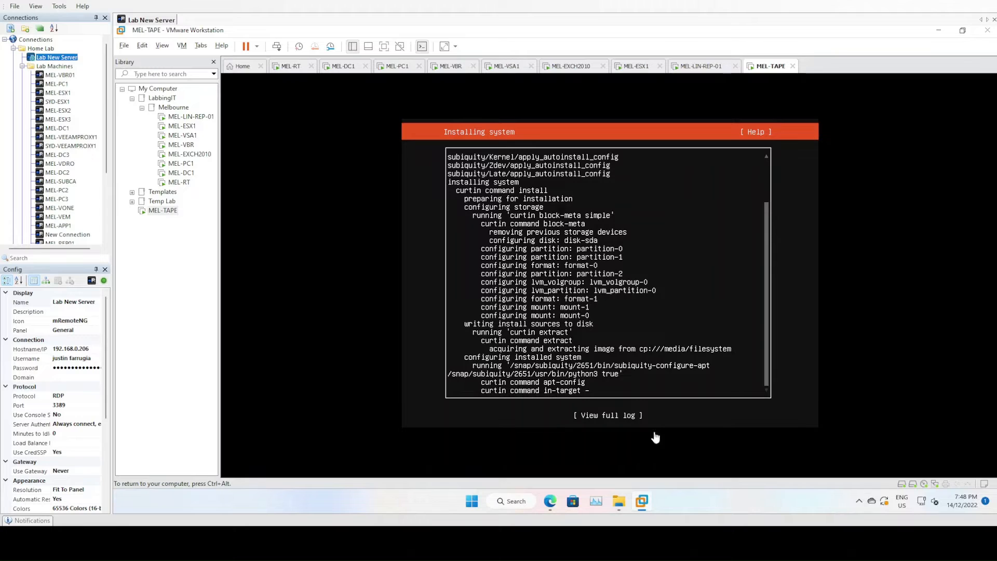
Switch to the MEL-DC1 virtual machine and log on as the JTAIRLINES Administrator with the account password
key("ctrl+alt")
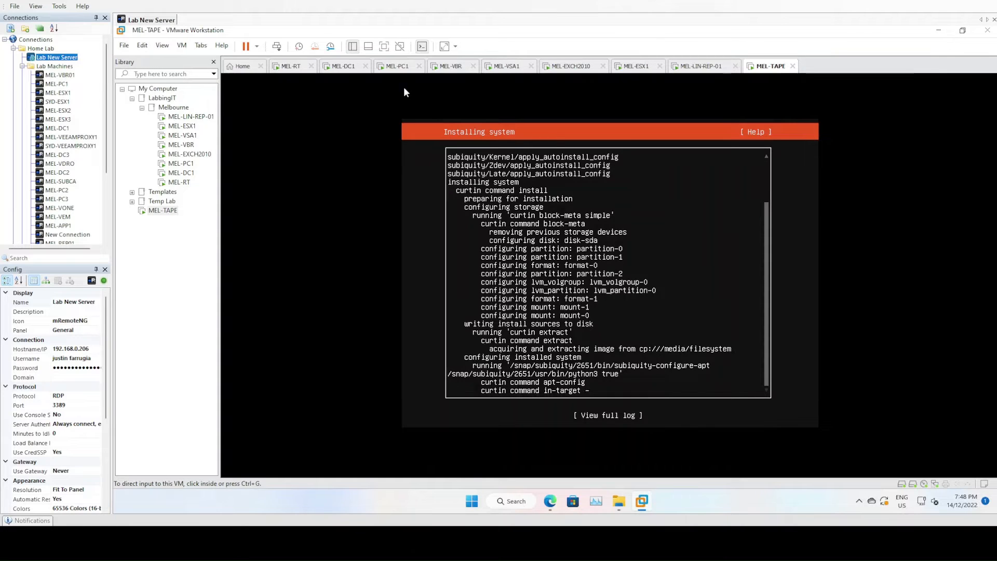
left_click(343, 67)
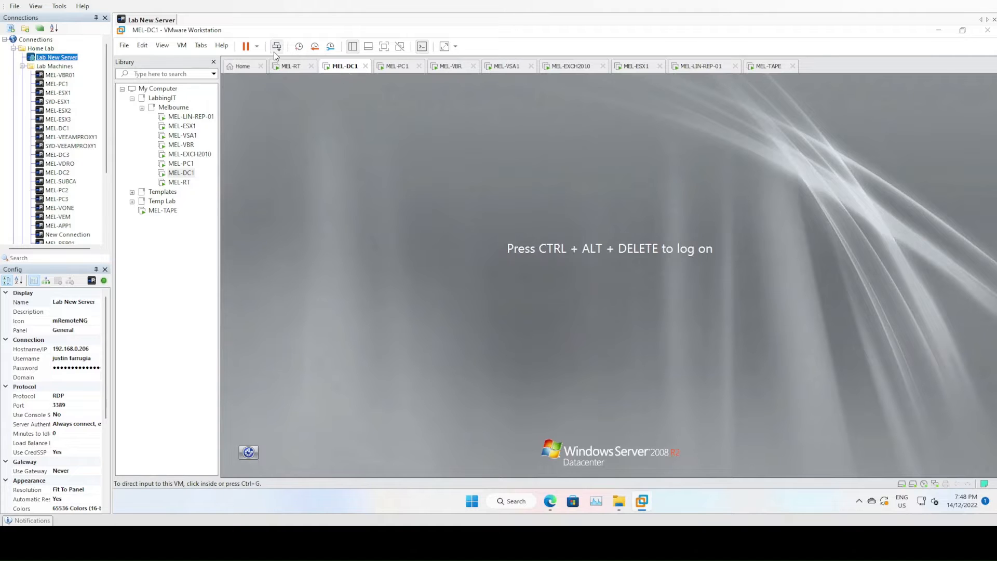
left_click(274, 51)
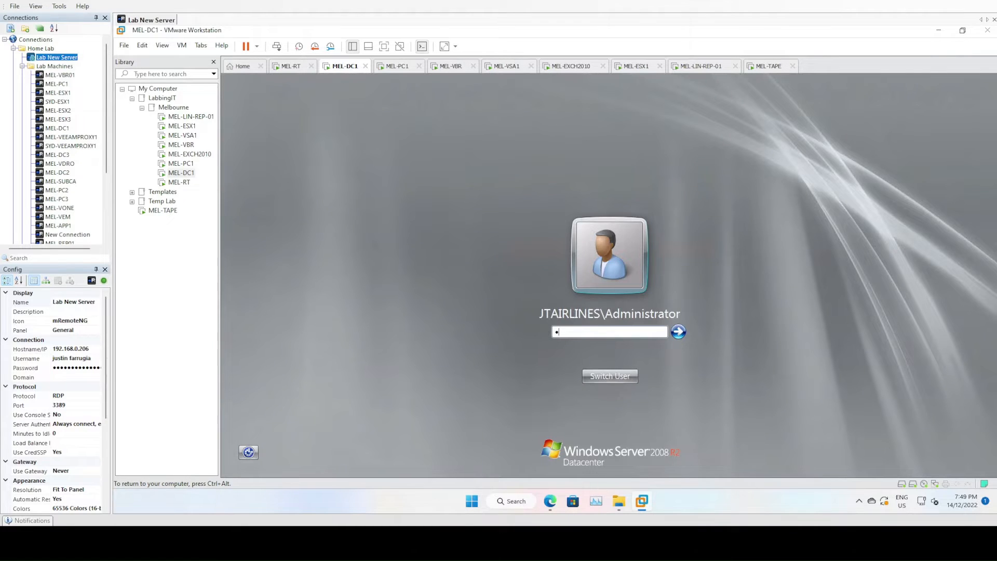
type("*************")
key("Return")
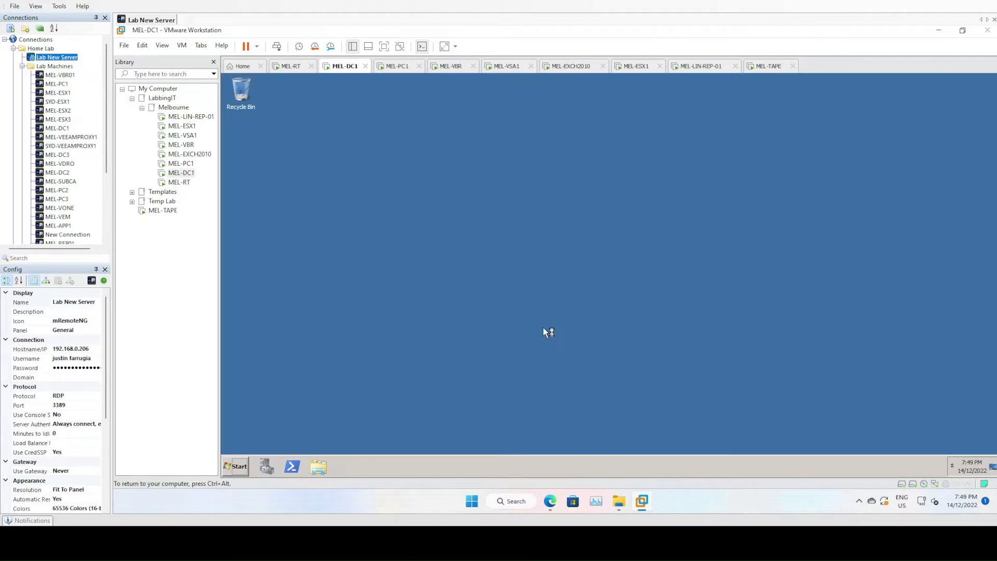
Open DNS Manager, expand MEL-DC1's Forward Lookup Zones and widen the tree to show the full zone names
left_click(236, 467)
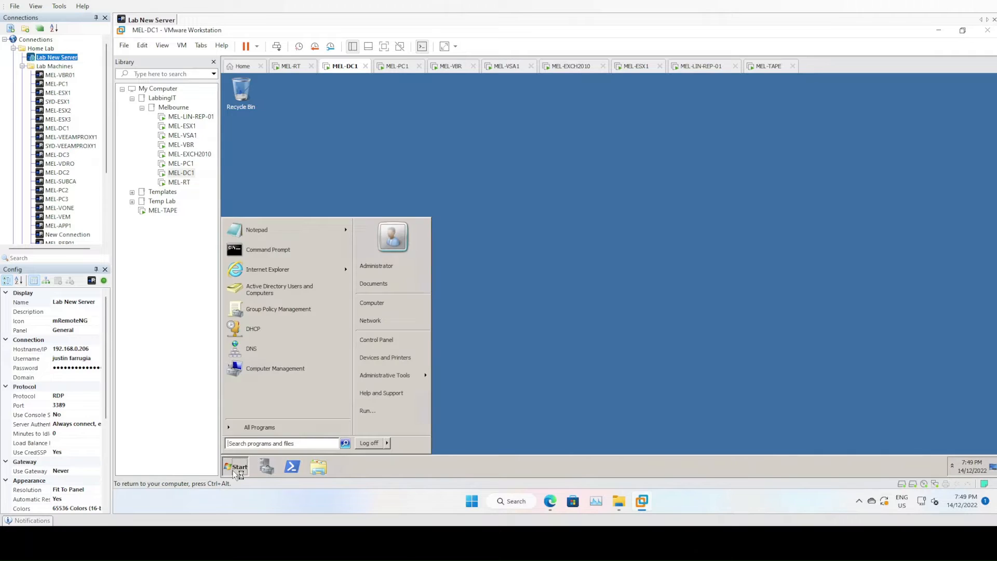
type("dns")
key("Return")
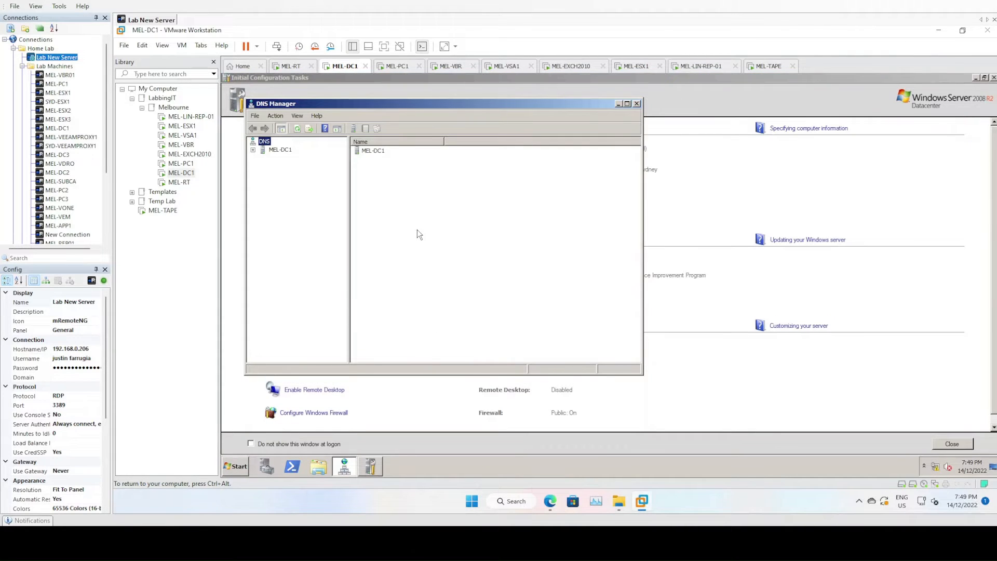
double_click(291, 152)
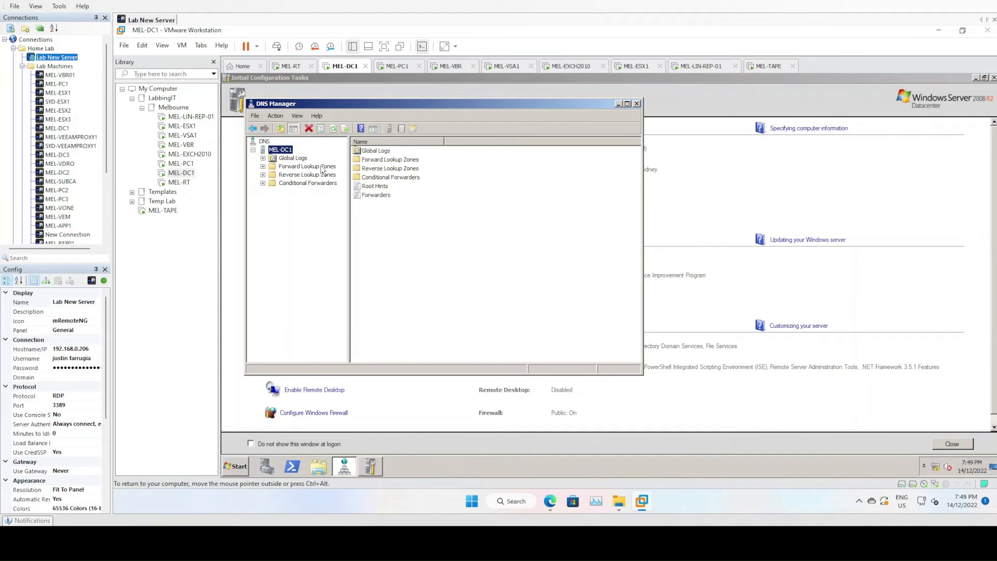
double_click(321, 167)
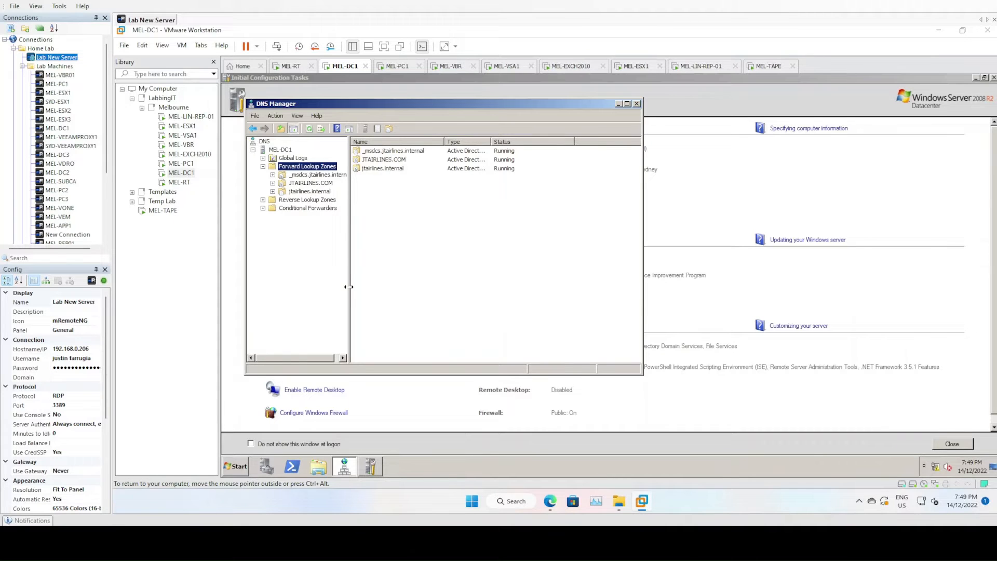
left_click_drag(349, 287, 399, 275)
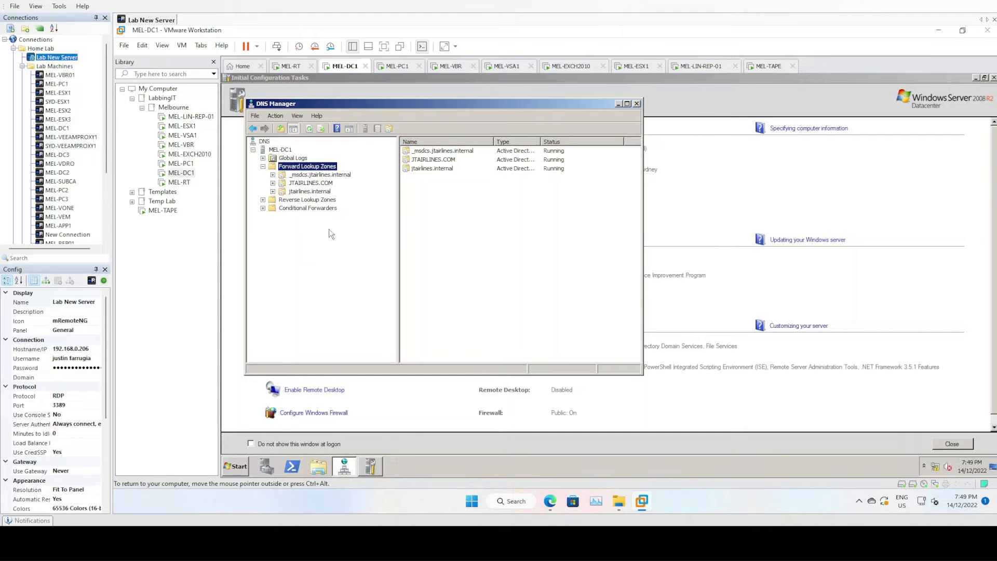
Add a host record mel-tape with IP address 192.168.10.16 and an associated pointer record to the jtairlines.internal zone
left_click(324, 193)
right_click(325, 194)
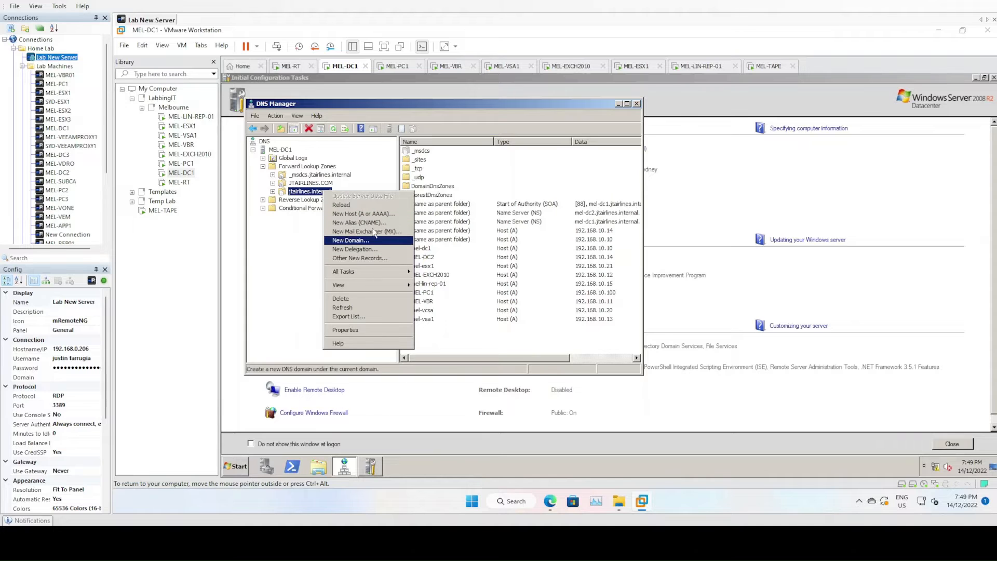
left_click(369, 214)
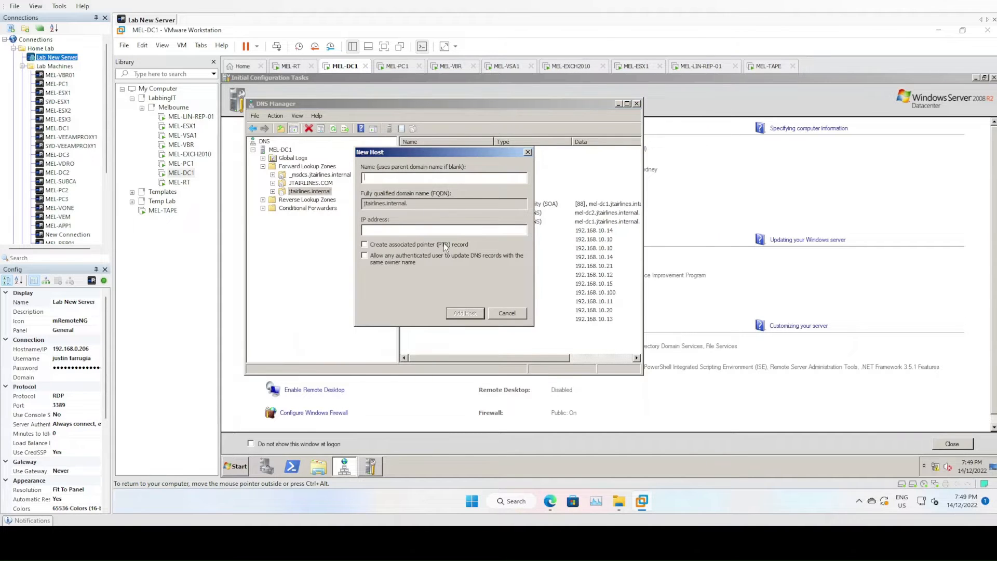
type("mel-tape")
key("Tab")
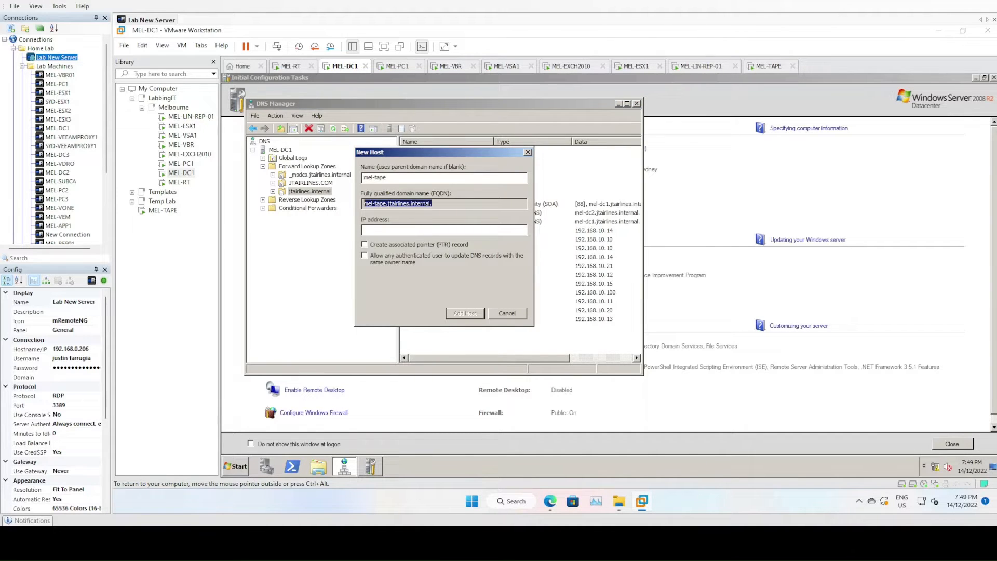
key("Tab")
type("192.168.10.16")
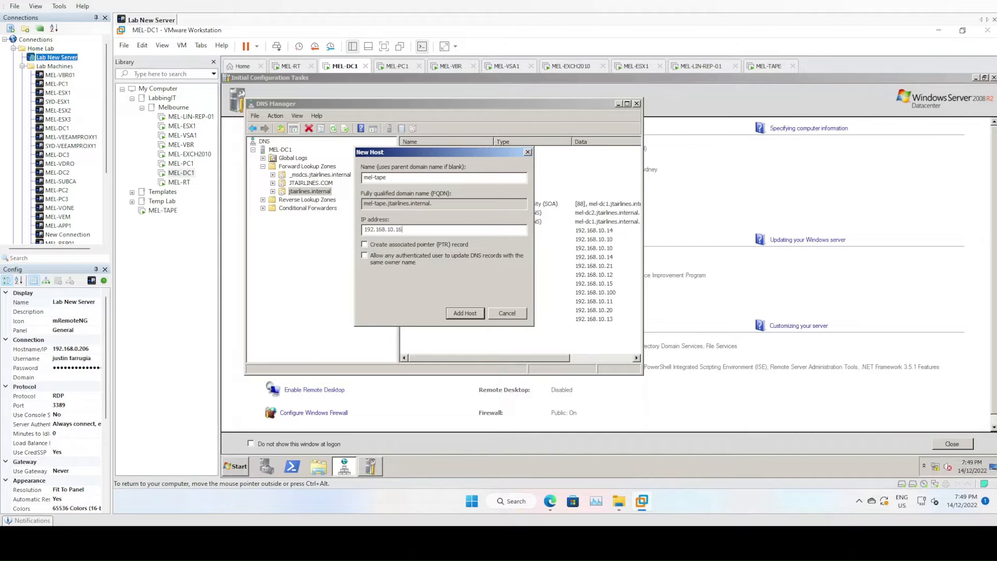
left_click(406, 244)
left_click(464, 313)
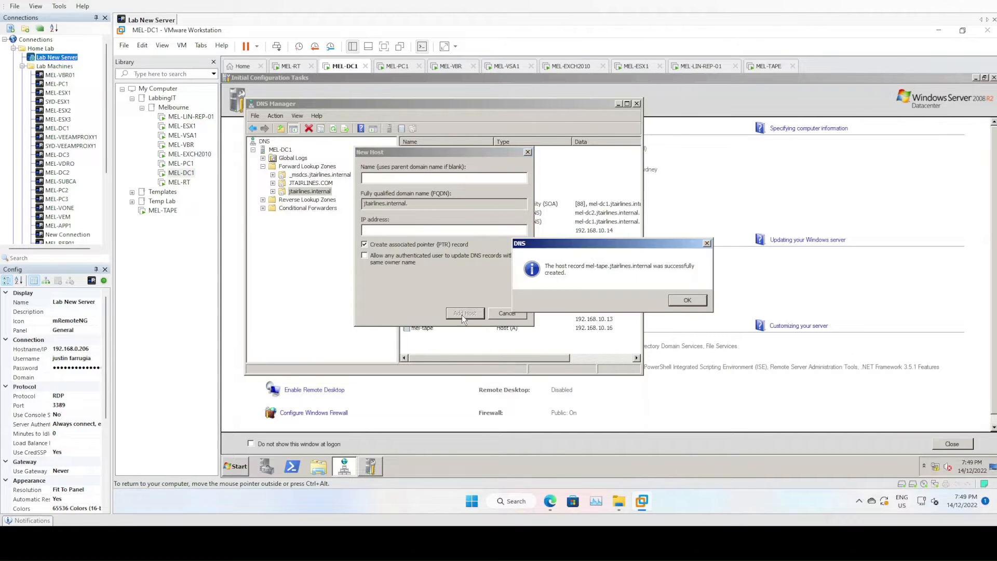
left_click(690, 300)
left_click(519, 314)
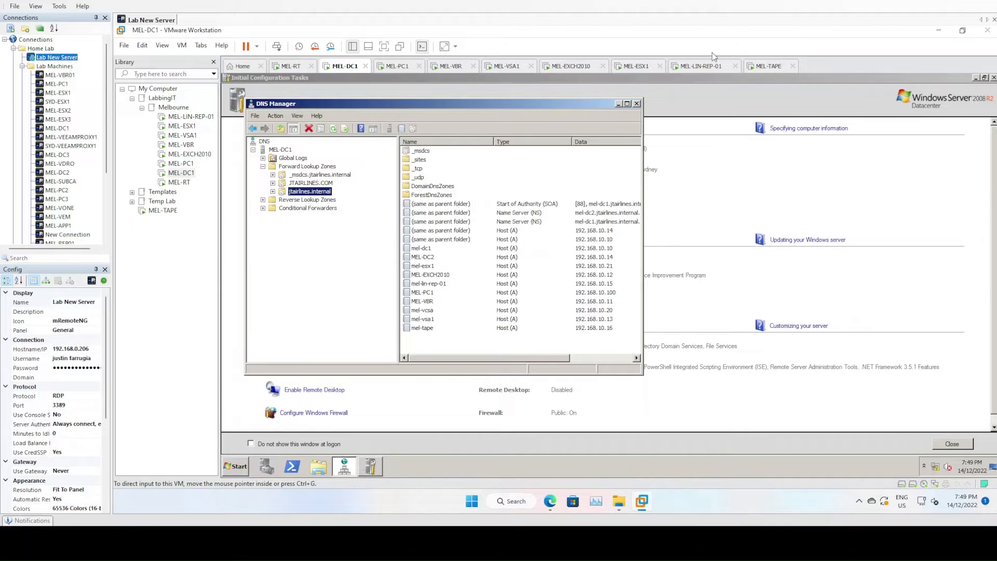
Return to the MEL-TAPE virtual machine, reboot it into the installed system past the installation-medium prompt, and direct input to its console
left_click(767, 66)
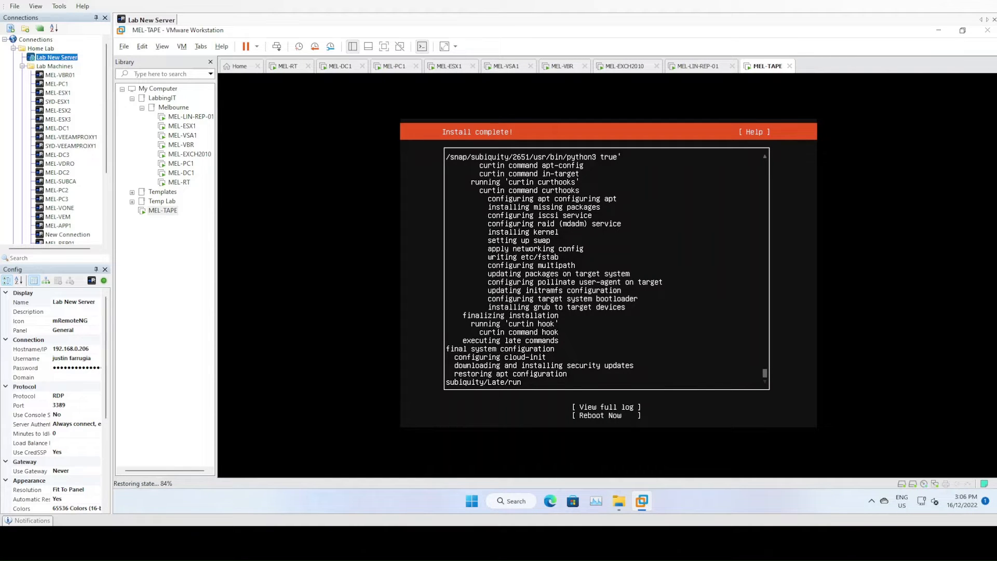
key("Tab")
key("Tab")
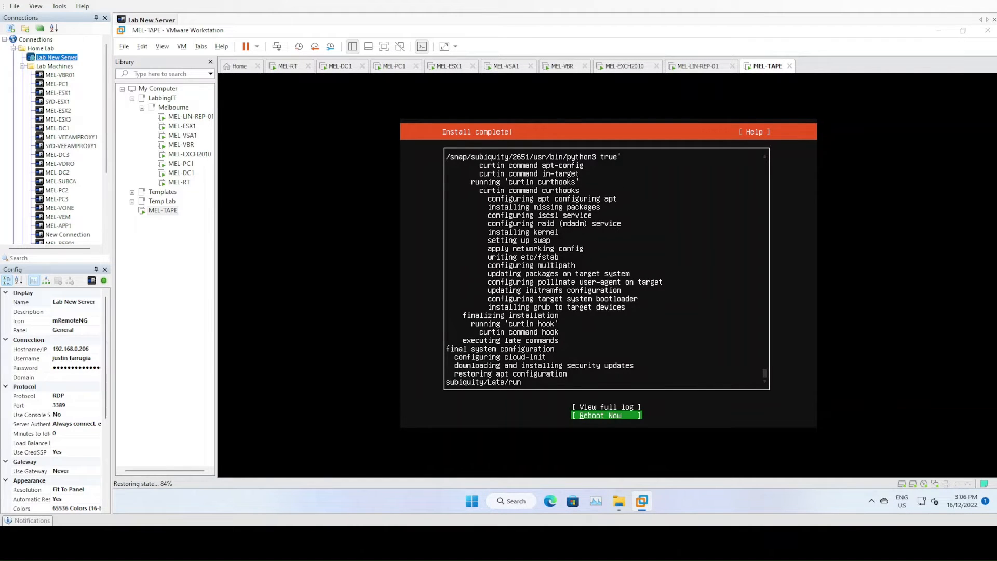
key("Return")
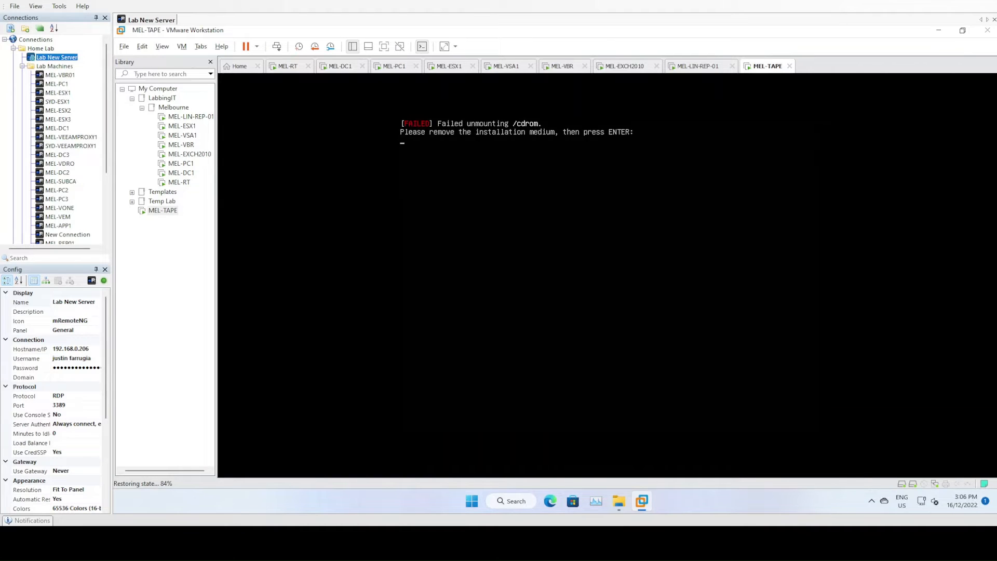
key("Return")
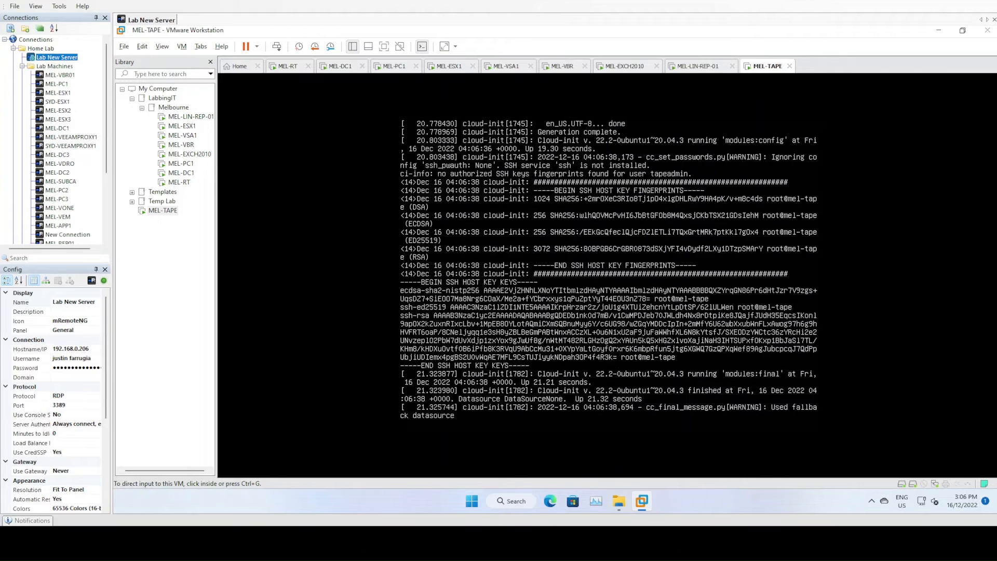
key("ctrl+g")
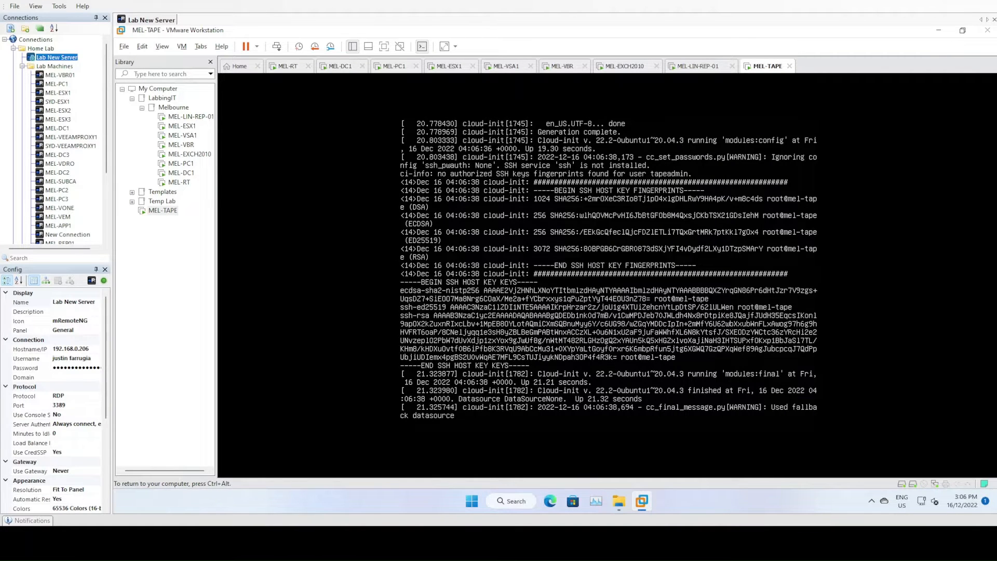
Log in to the MEL-TAPE console as tapeadmin with the account password
key("Return")
type("tapeadmin")
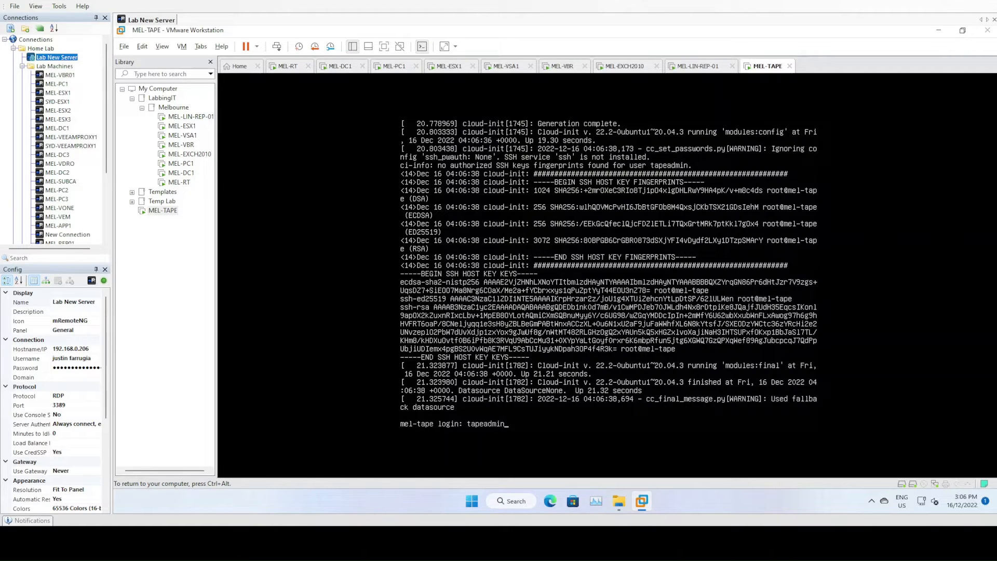
key("Return")
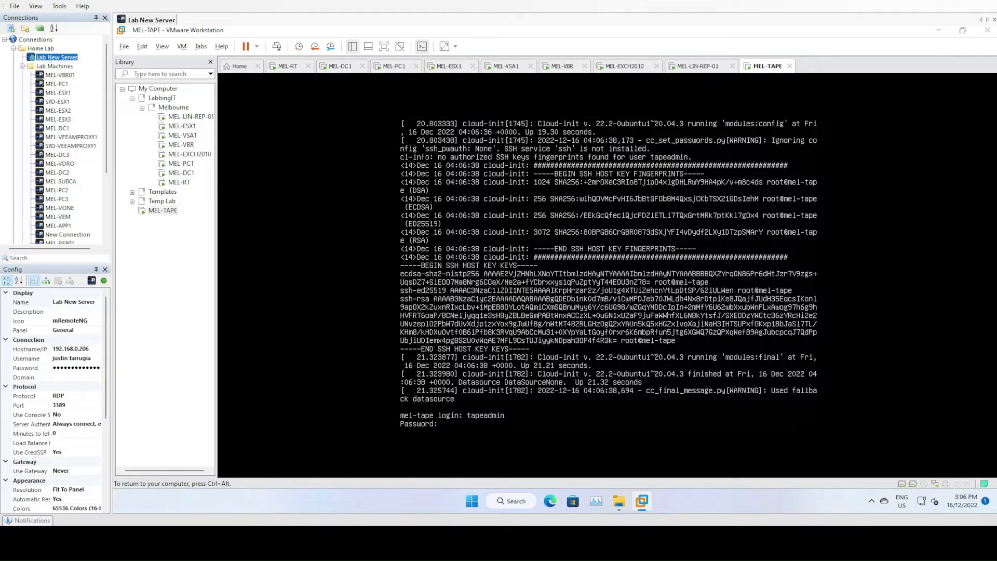
key("Return")
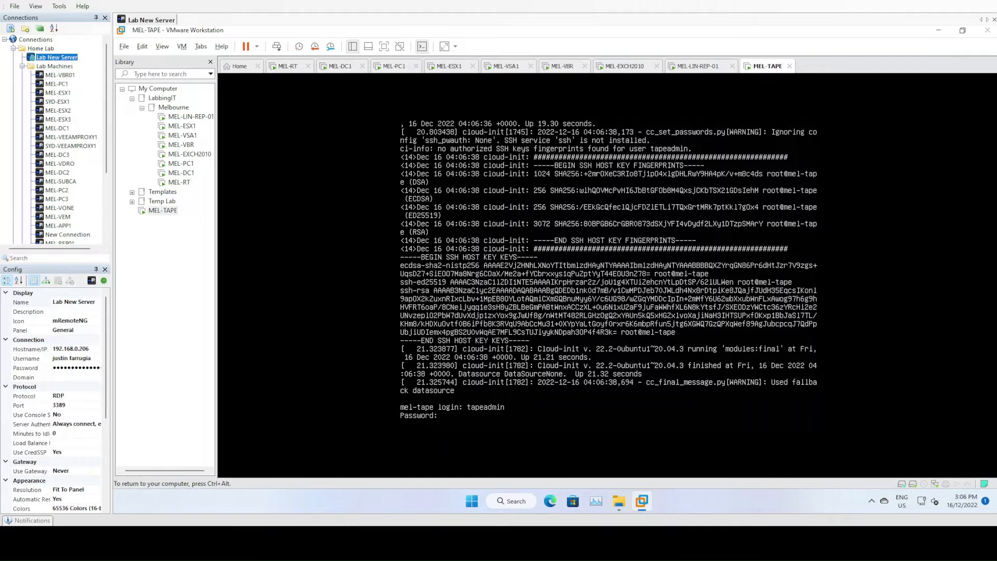
key("ctrl+alt")
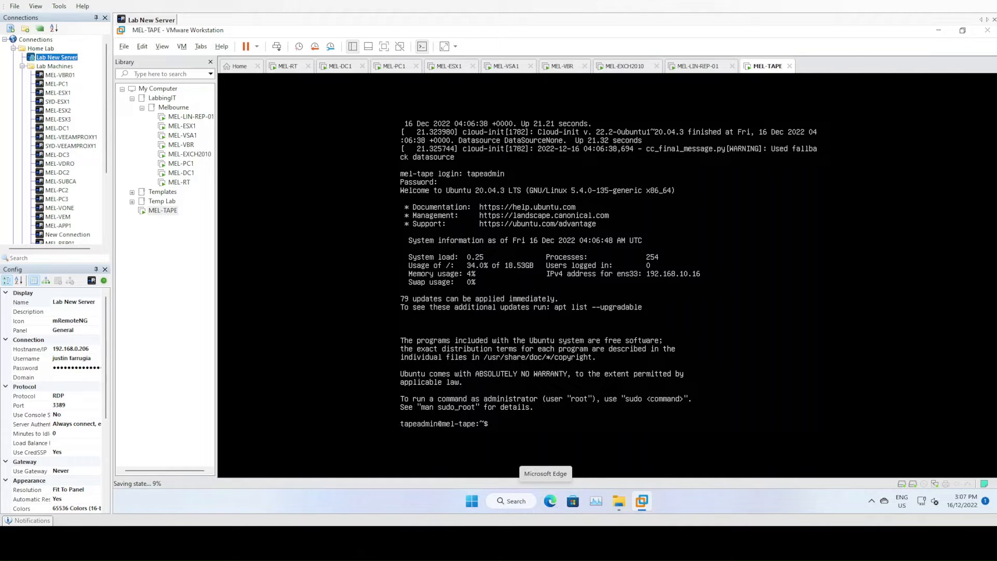
type("sudo")
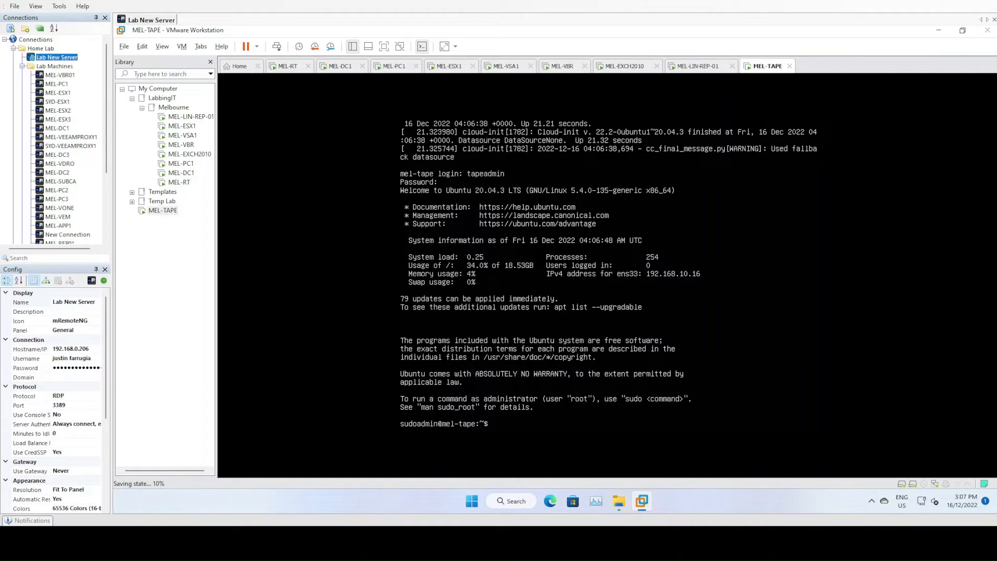
key("BackSpace")
key("BackSpace")
key("BackSpace")
key("BackSpace")
key("Return")
key("Return")
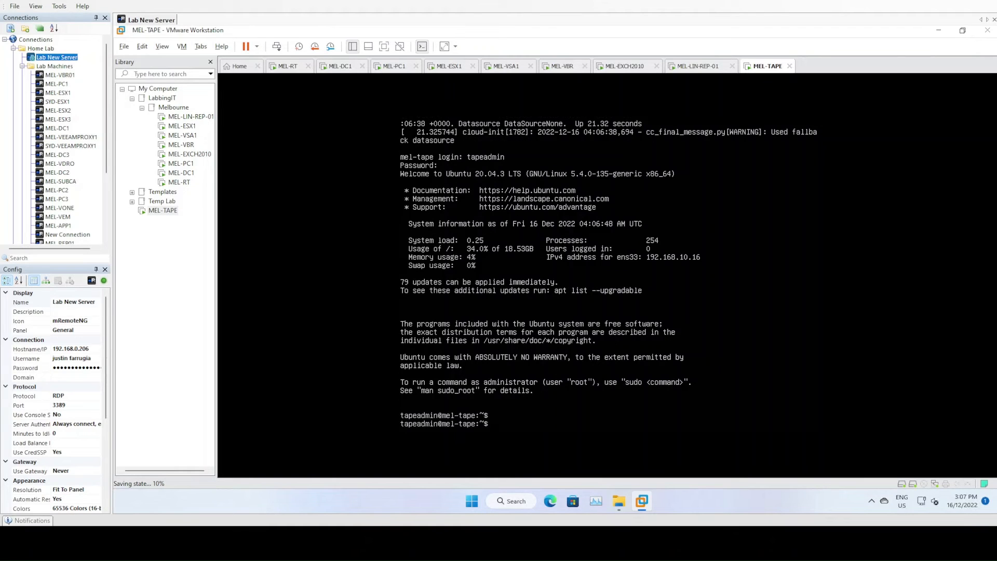
Refresh the package lists with sudo apt-get update, authenticating with the sudo password
type("sudo apt-get update")
key("Return")
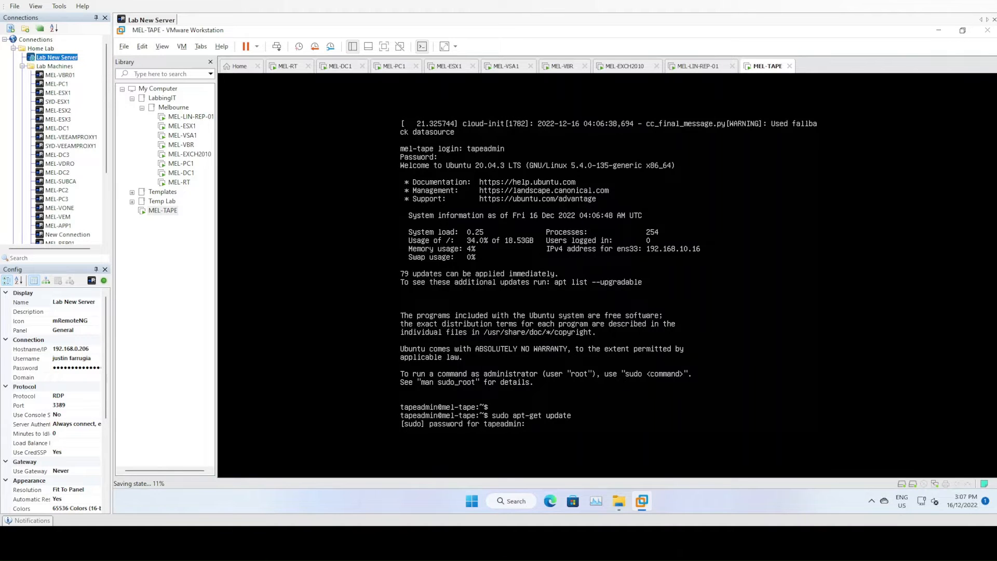
key("Return")
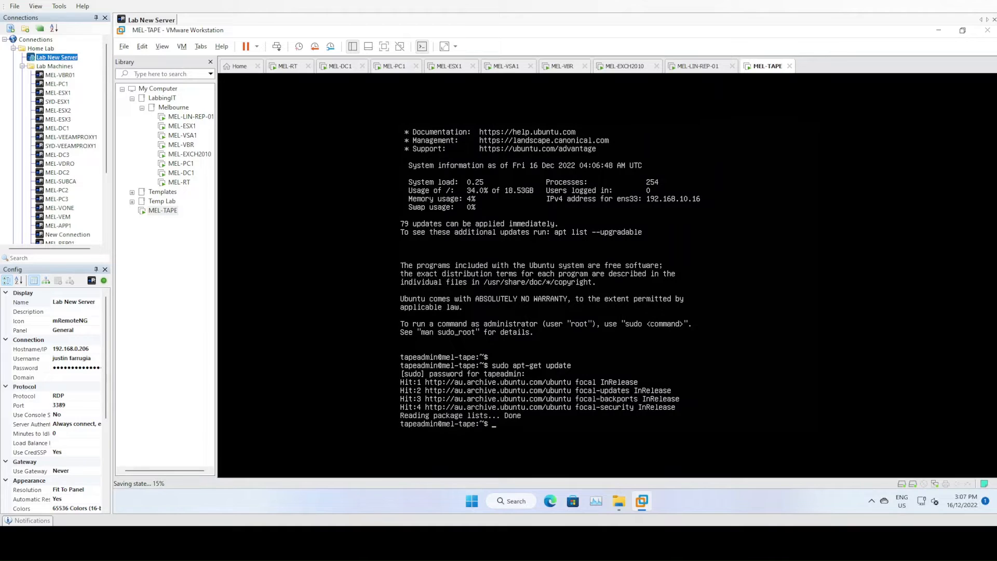
Upgrade the installed packages with sudo apt-get upgrade, answering Y to continue
type("sudo apt-get upgrade")
key("Return")
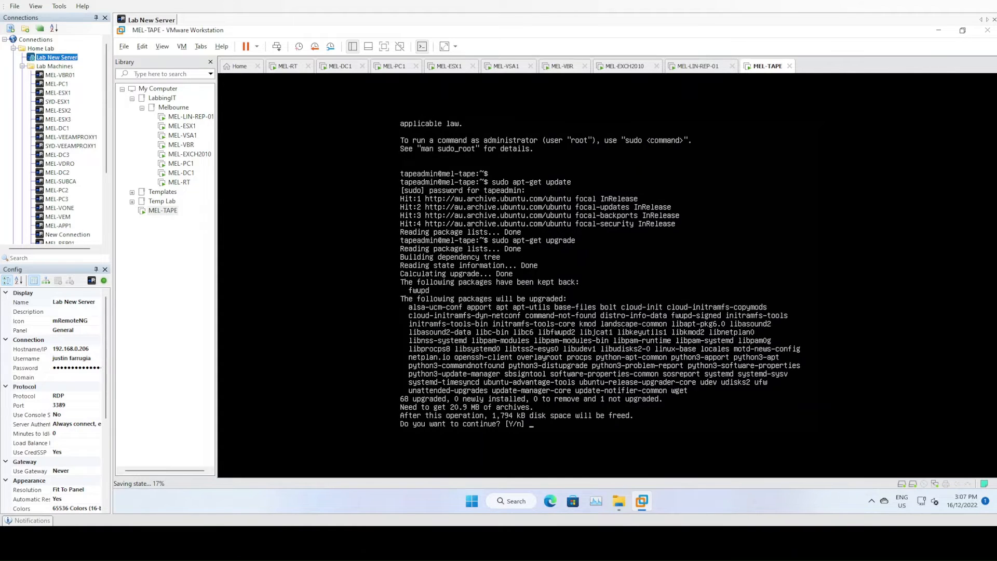
type("Y")
key("Return")
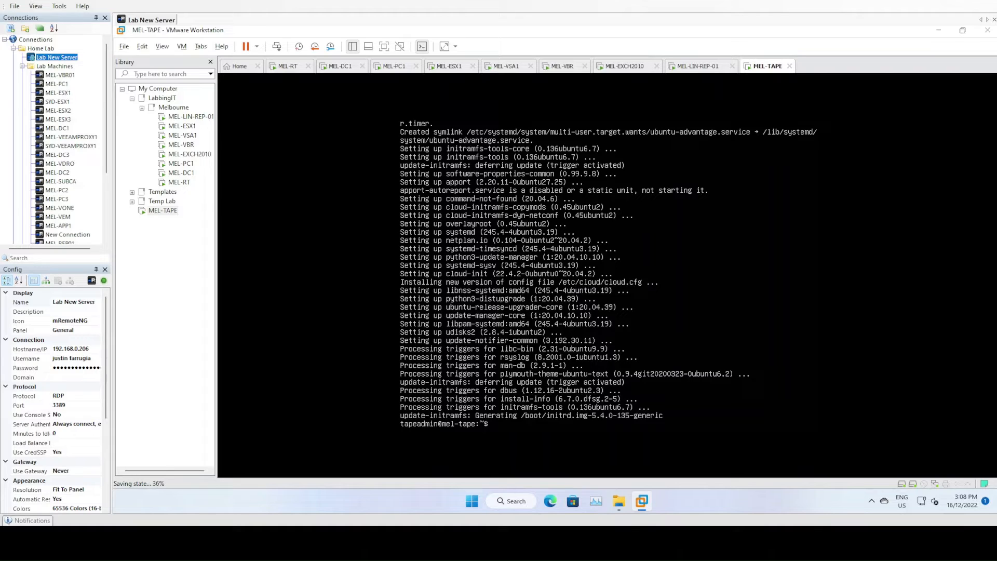
Install the uuid-runtime package through apt-get, rerunning the command with sudo
type("apt-get install uuid-runtime")
key("Return")
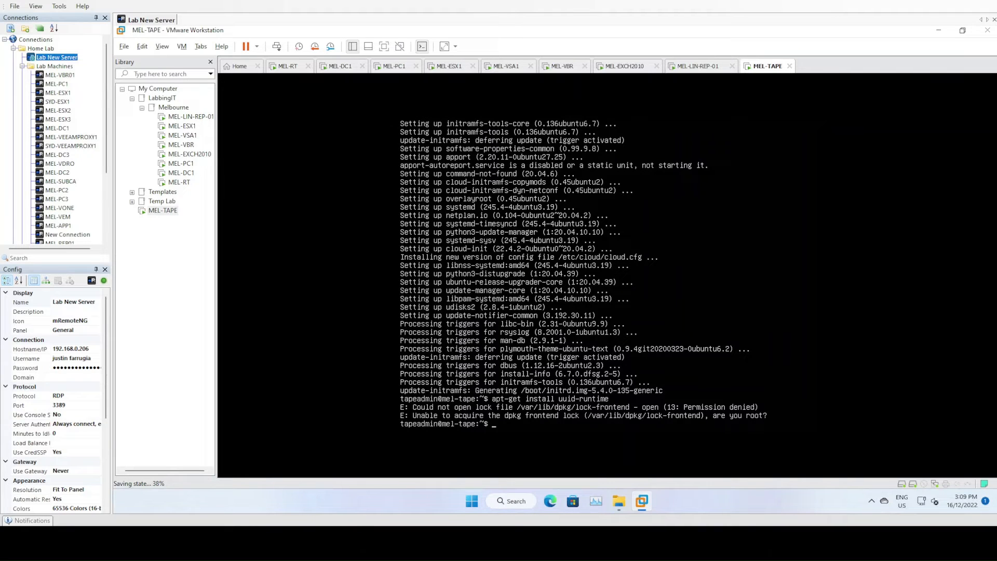
key("Up")
key("Home")
type("sudo")
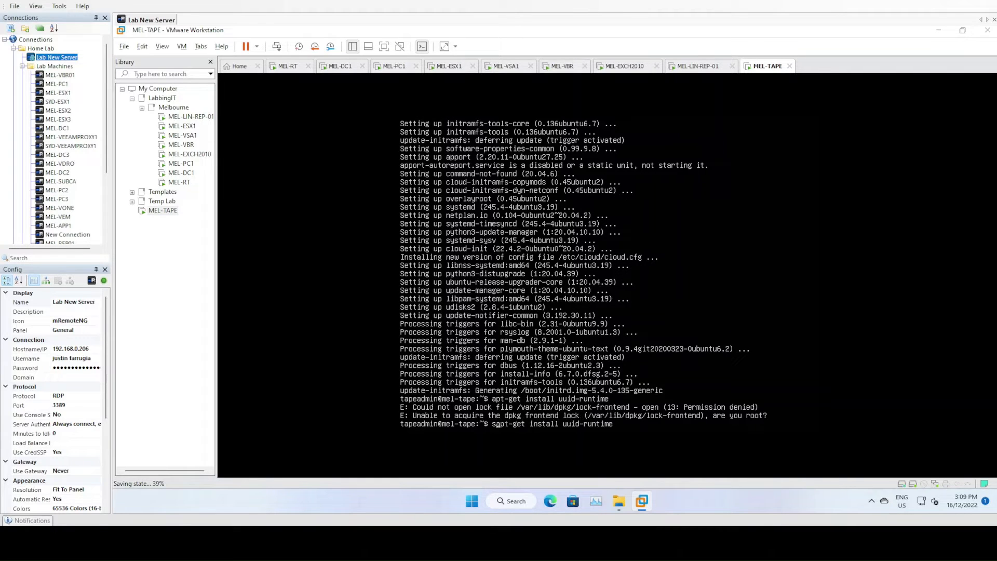
key("Return")
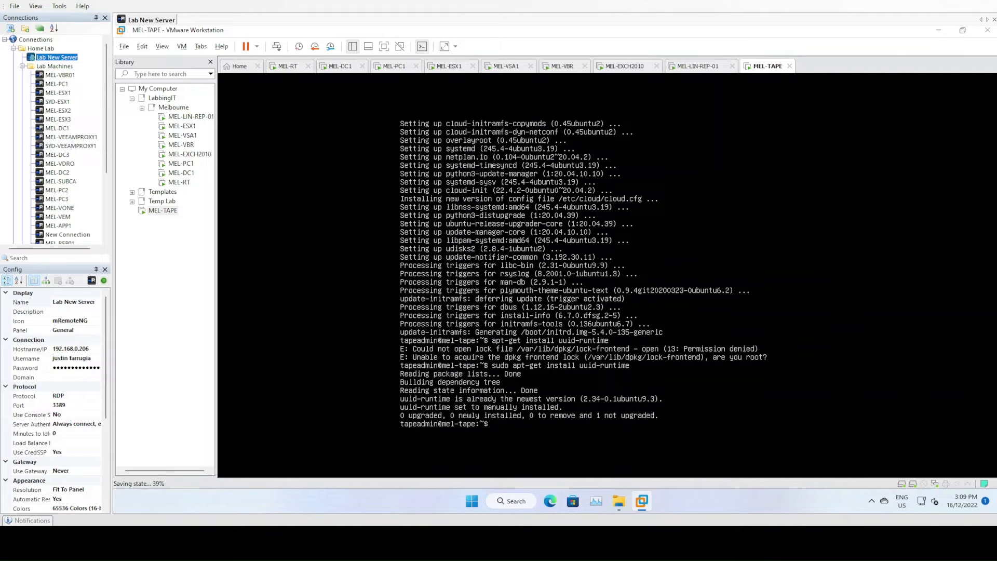
Install the build-essential package through apt-get, rerunning the command with sudo and accepting the installation
type("apt-get install build-essential")
key("Return")
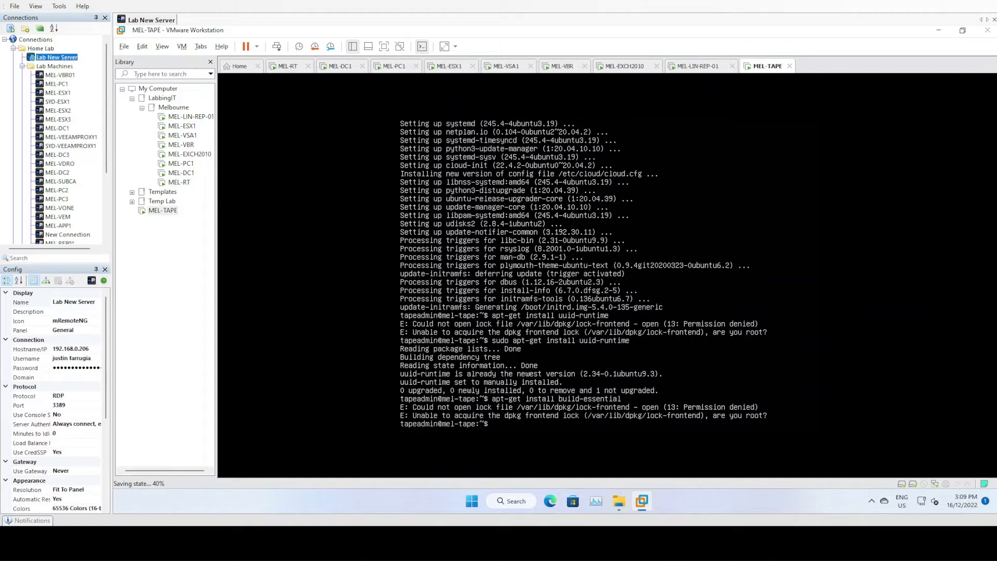
key("Up")
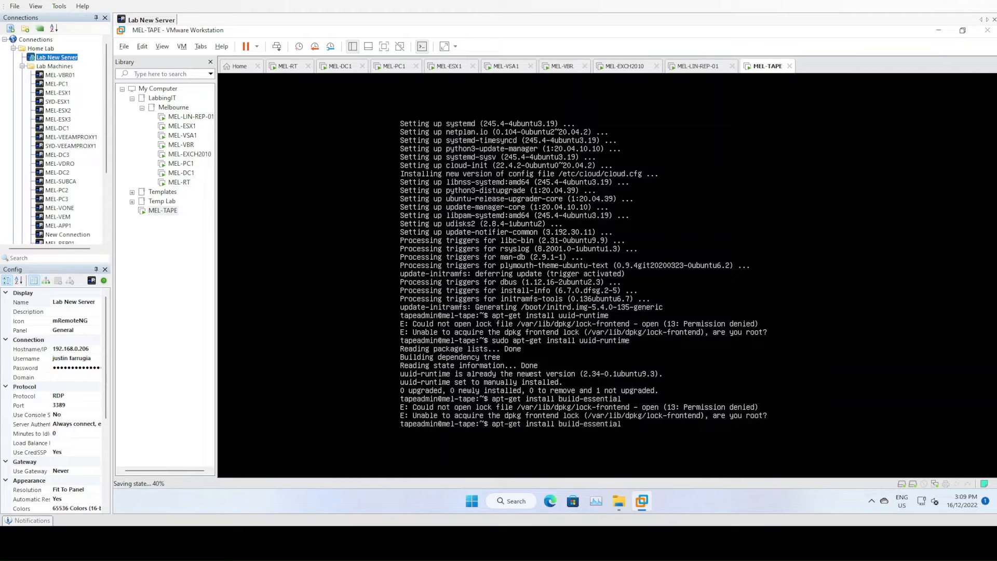
key("Home")
type("sudo")
key("Return")
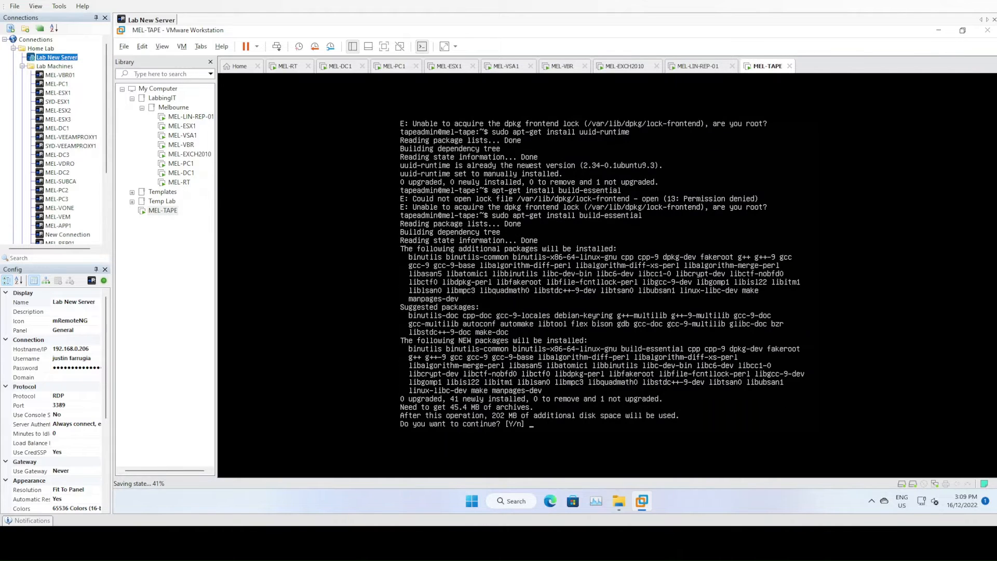
key("Return")
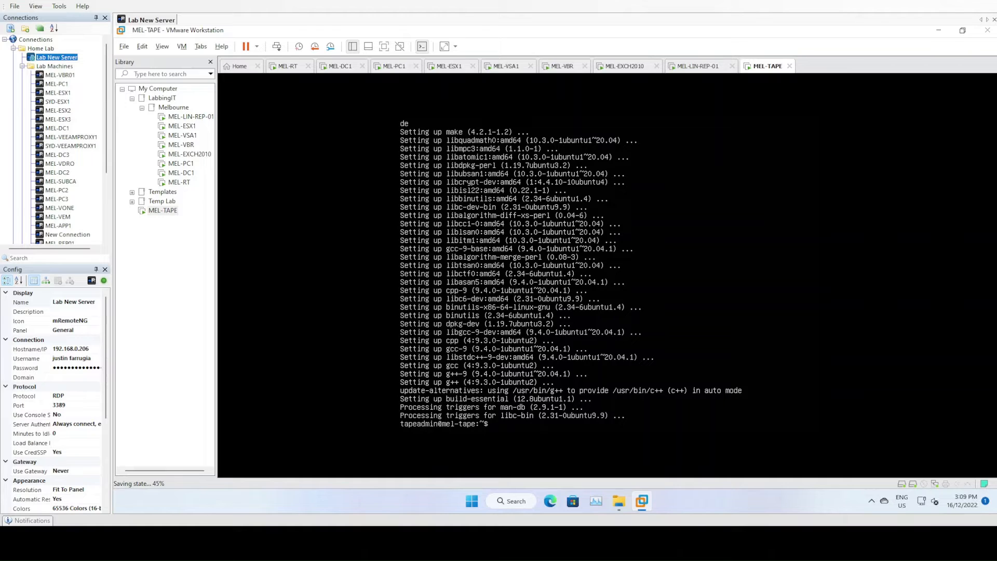
Install the sg3-utils and apache2 packages with sudo apt-get install, accepting the Apache installation
type("sudo apt-get install sg3-utils")
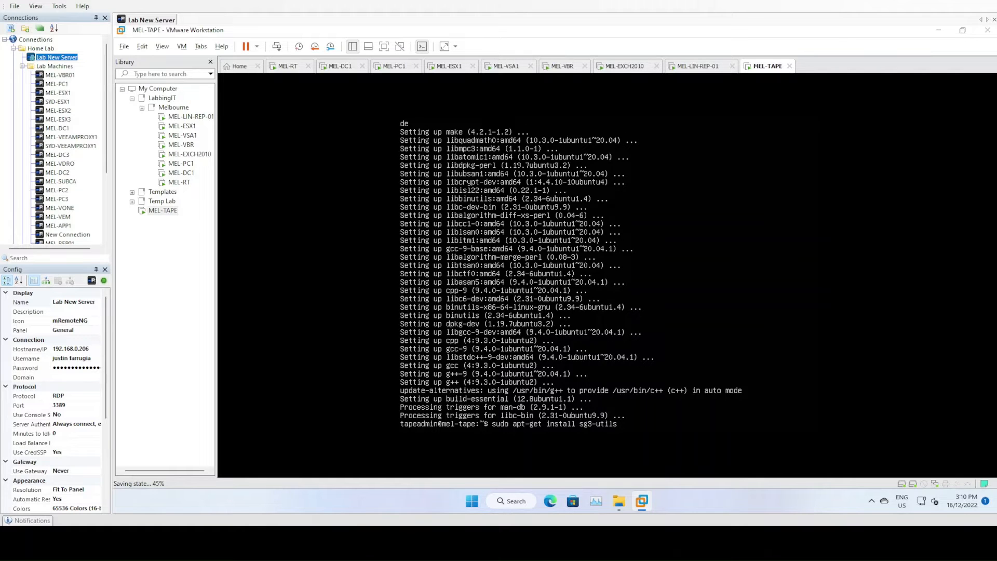
key("Return")
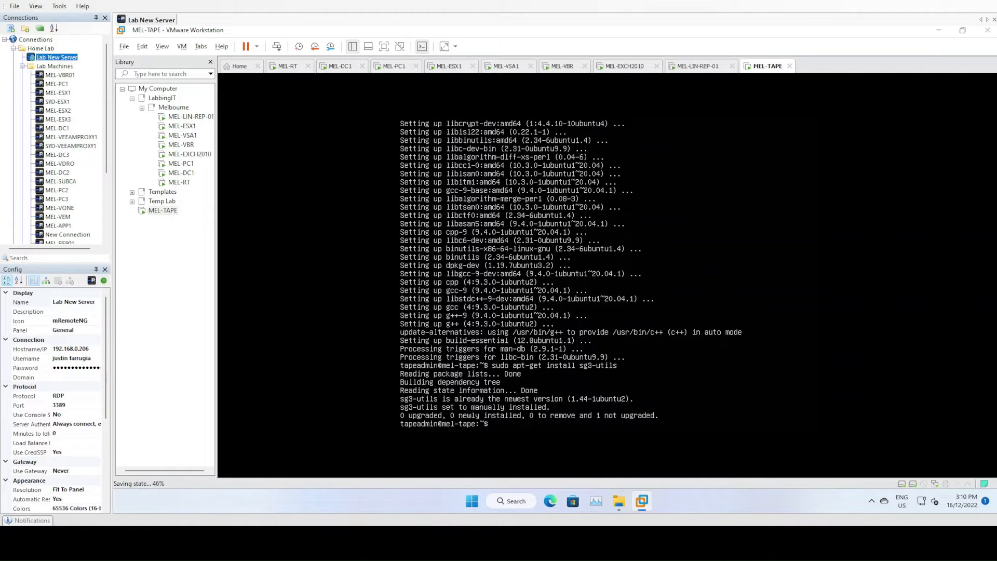
type("sudo apt-get install")
type(" apc")
type("ach2")
key("Return")
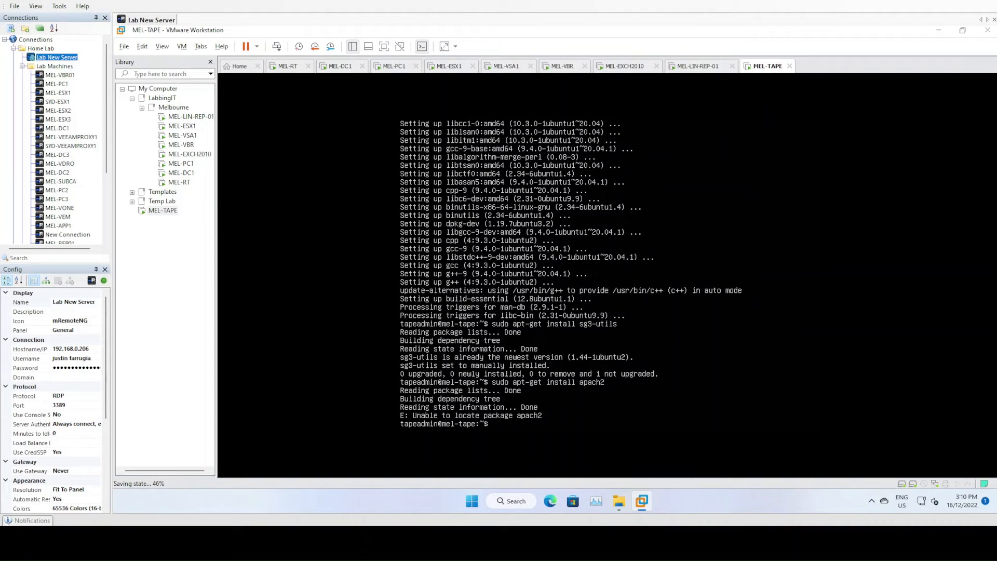
key("Up")
key("Left")
type("e")
key("Return")
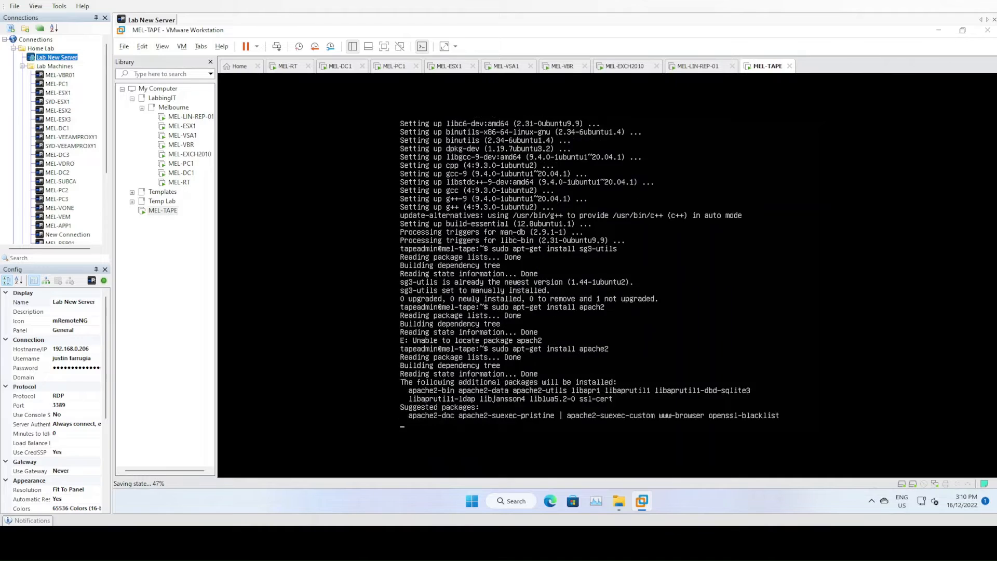
key("Return")
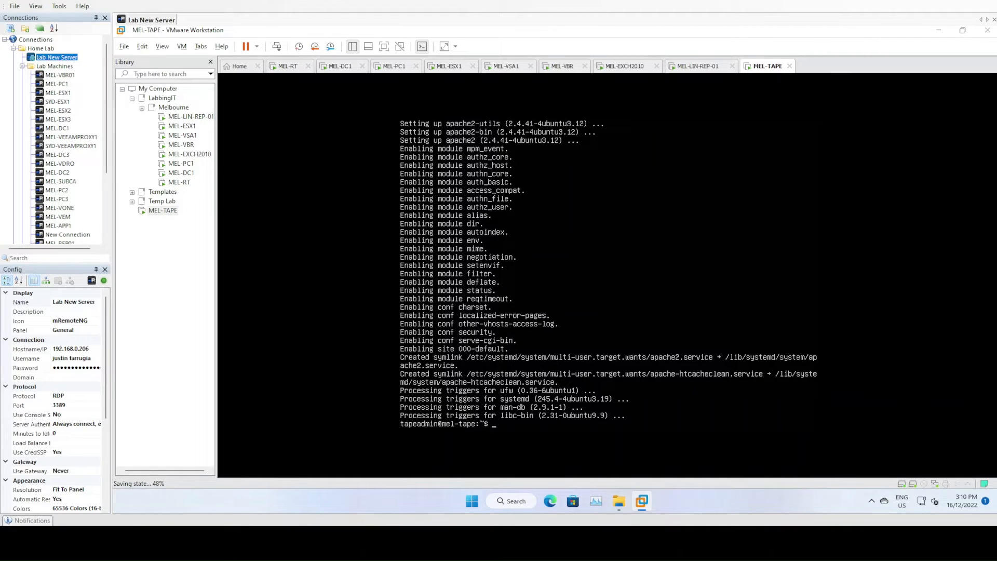
Install the psmisc package with sudo apt-get install
type("sudo apt-get install psmisc")
key("Return")
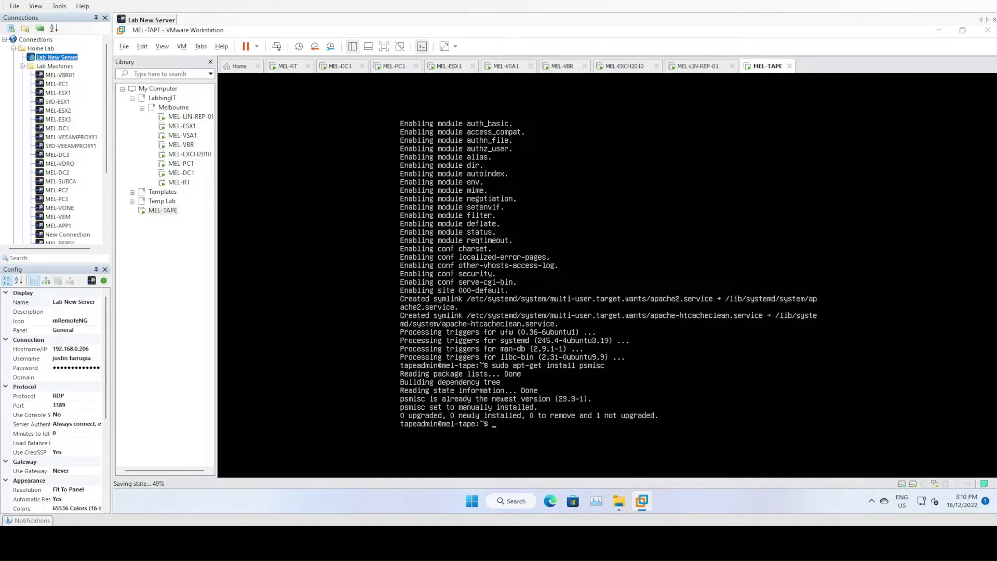
Try twice to install the firmware-qlogic package with sudo apt-get install, re-entering the qlogic part for the second attempt
type("sudo apt-get install firmware-qlogic")
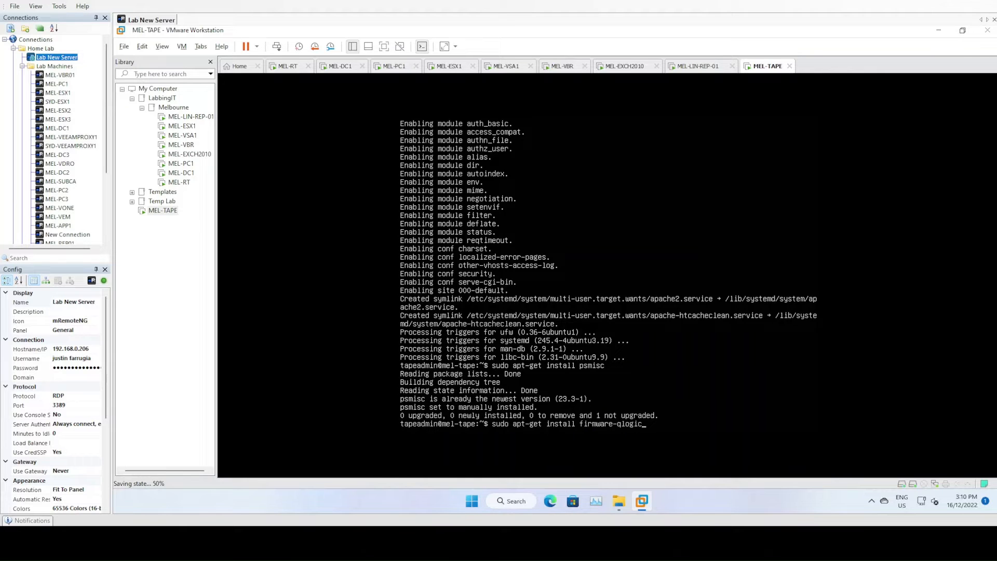
key("Return")
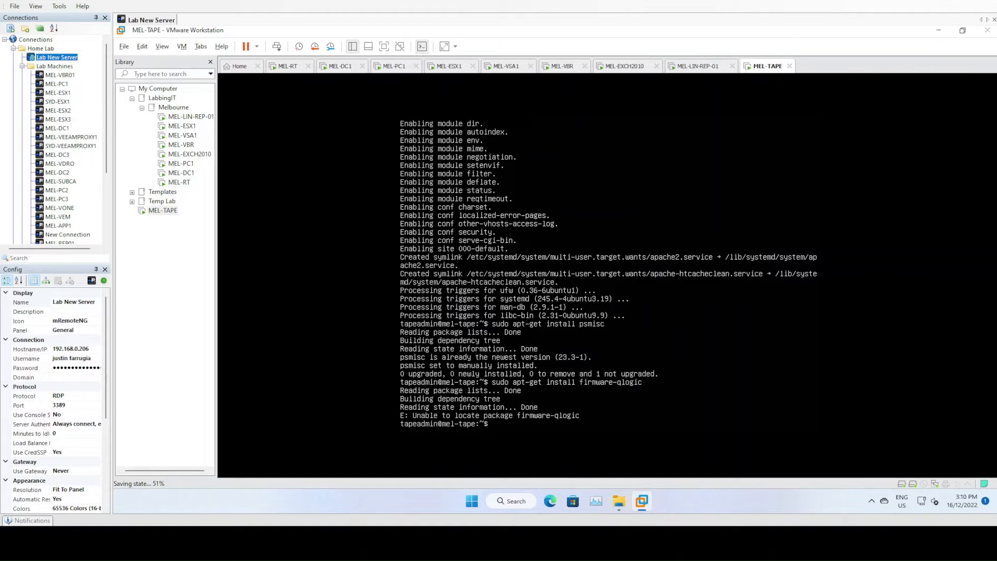
key("Up")
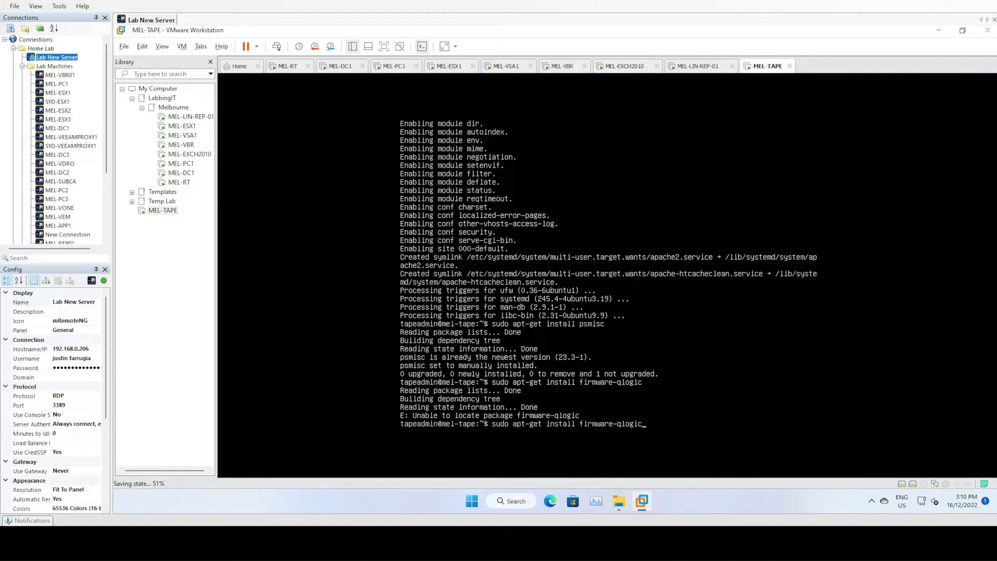
key("BackSpace")
key("BackSpace")
key("BackSpace")
key("BackSpace")
key("BackSpace")
key("BackSpace")
type("qlogic")
key("Return")
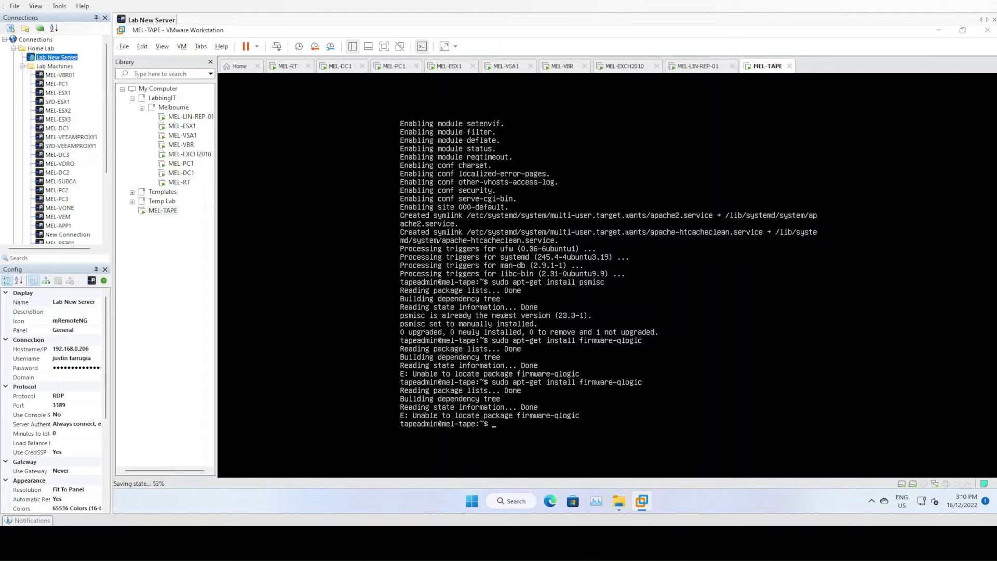
Install the linux-headers-generic package and enable Apache's CGI module with sudo a2enmod cgi
type("sudo apt-get install linux-headers-generic")
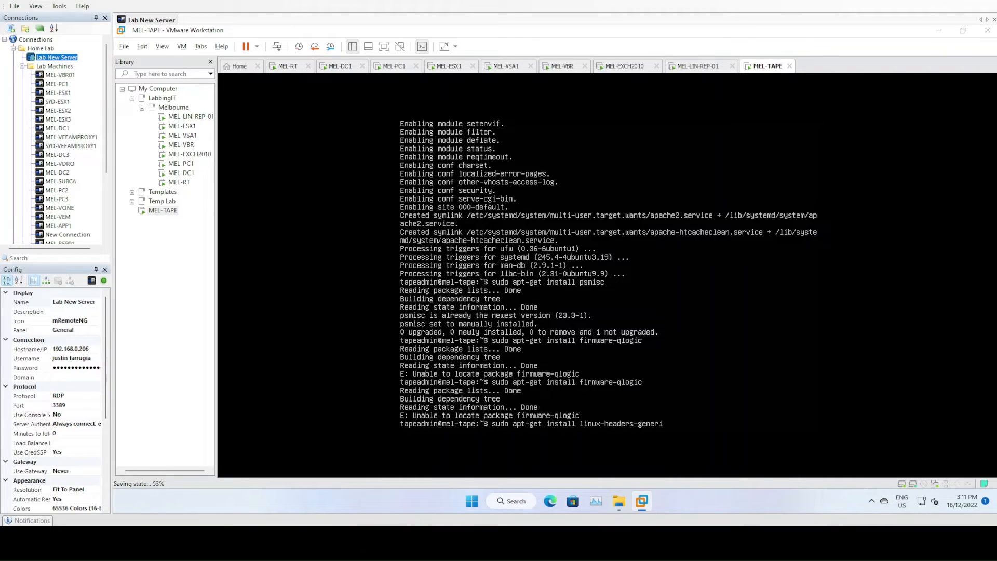
key("Return")
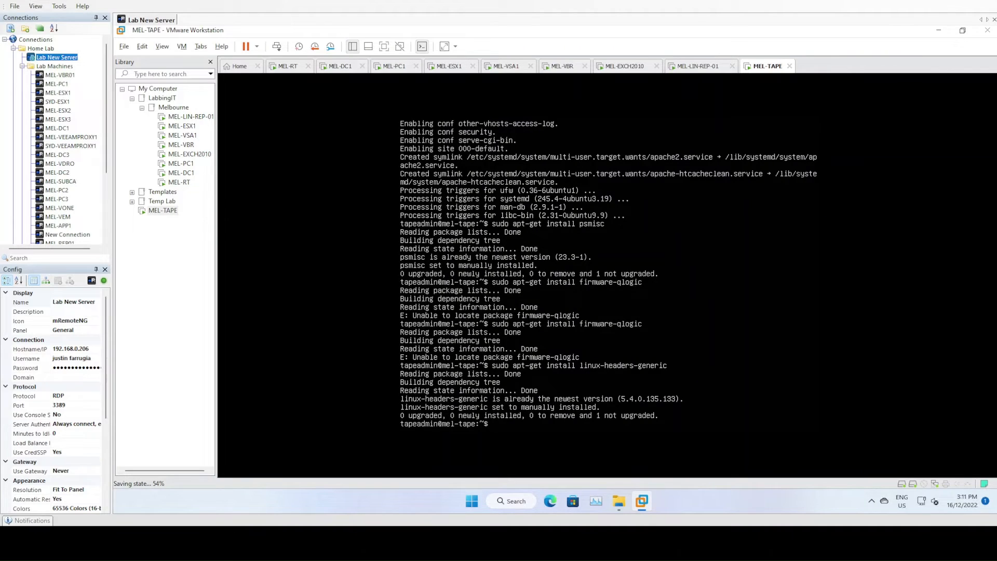
type("sudo a3")
type("enmod cgi")
key("Return")
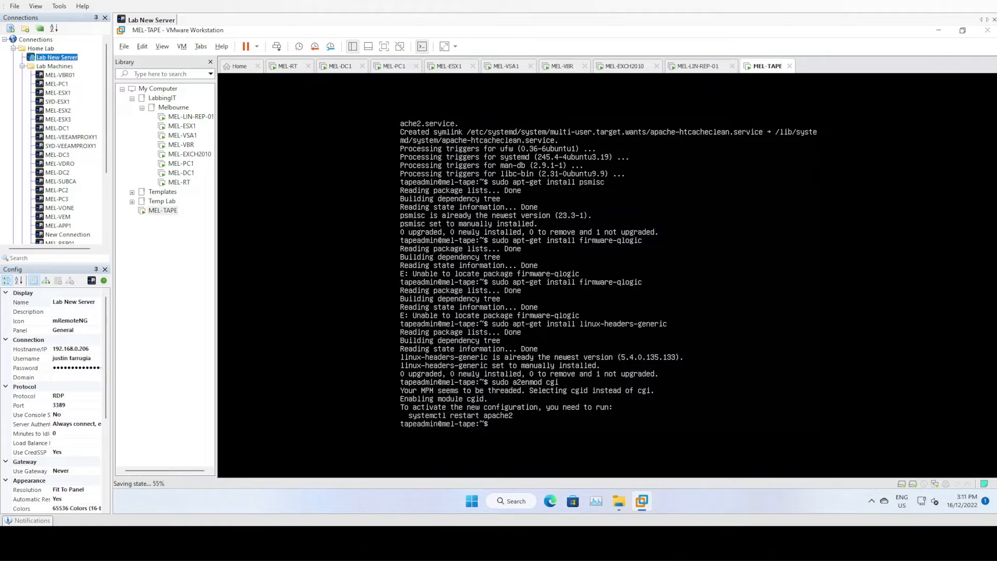
Restart the Apache service with sudo systemctl restart apache2
type("sudo sy")
type("stemctl restart")
type(" apr")
type("ache2")
key("Return")
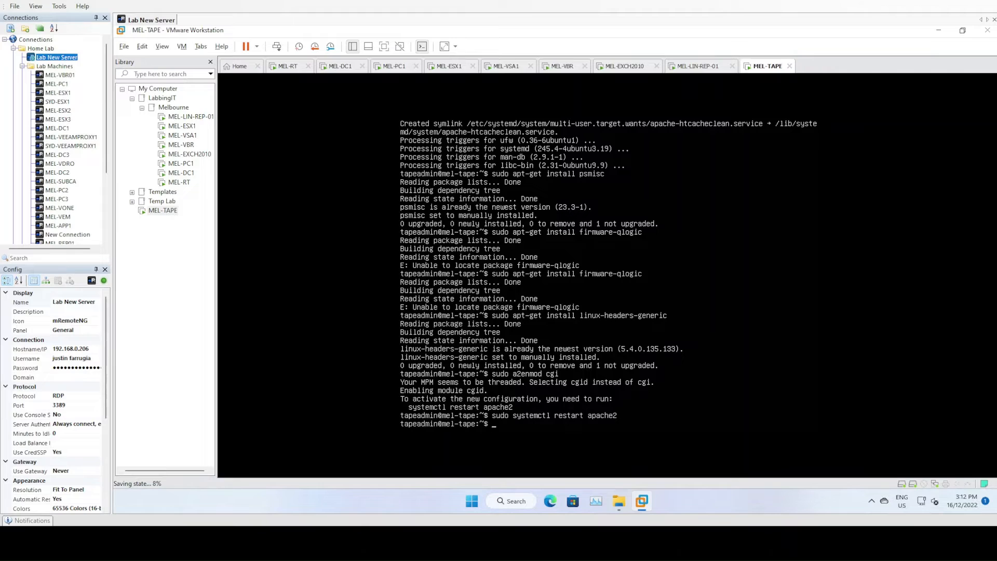
type("wget https://www.quadstor.com/vtl")
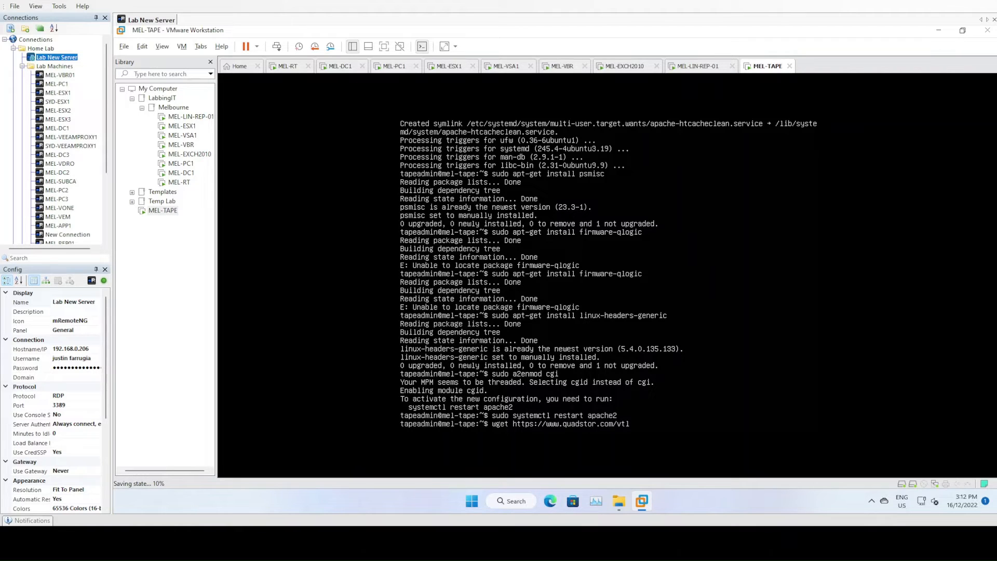
type("downloads/")
Switch to the Edge browser and search Google for quadstor vtl
left_click(553, 506)
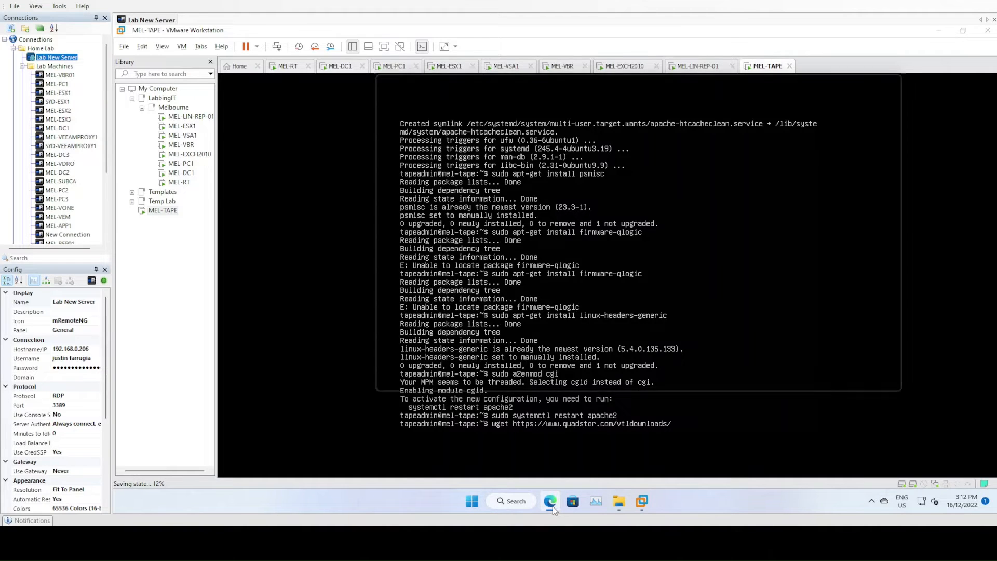
left_click(530, 110)
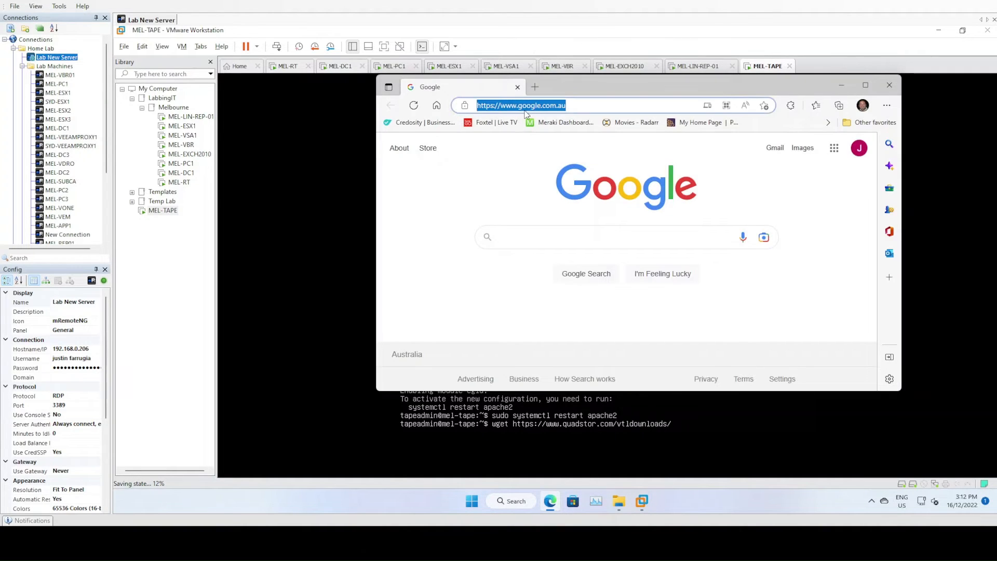
type("qu")
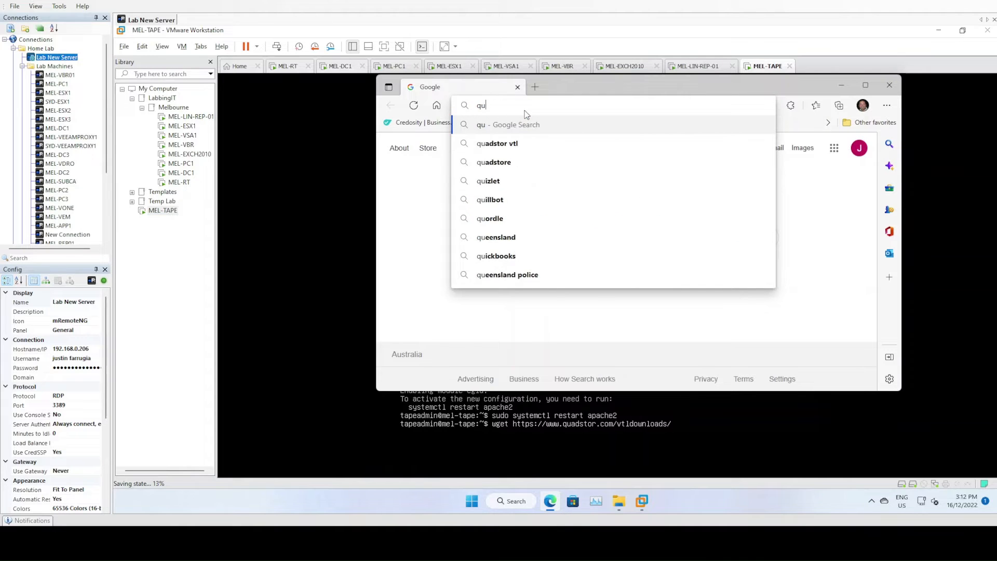
type("ads")
key("Return")
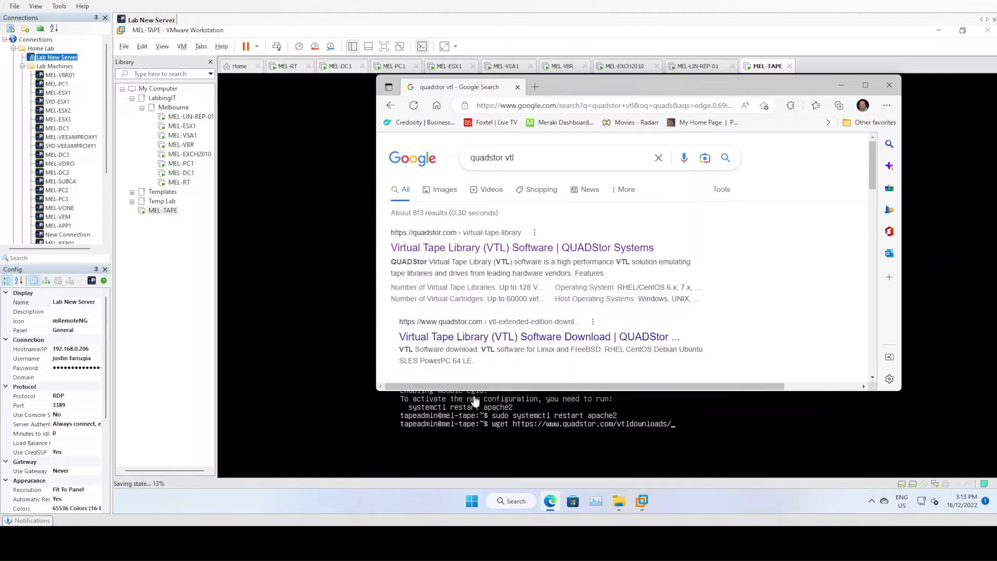
Open QUADStor's VTL Extended Edition downloads page and copy the link of the QUADStor VTL Ext 3.0.68 Debian x86_64 package
left_click(487, 253)
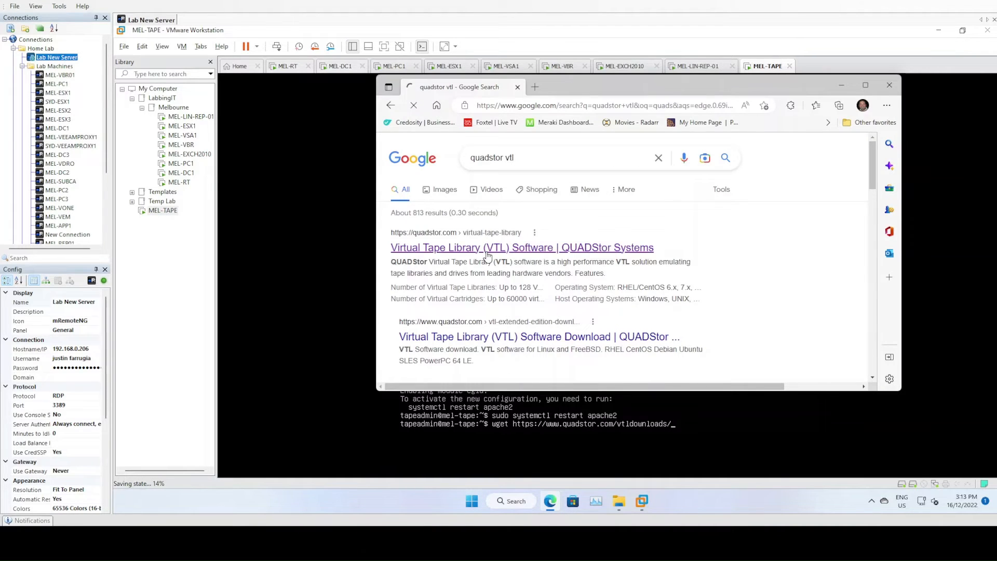
left_click(692, 151)
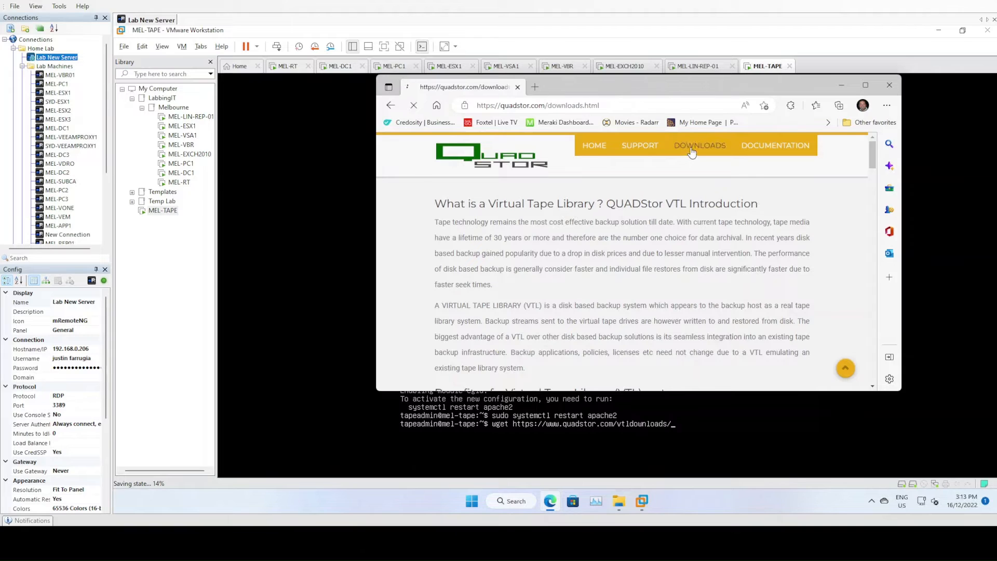
left_click(475, 267)
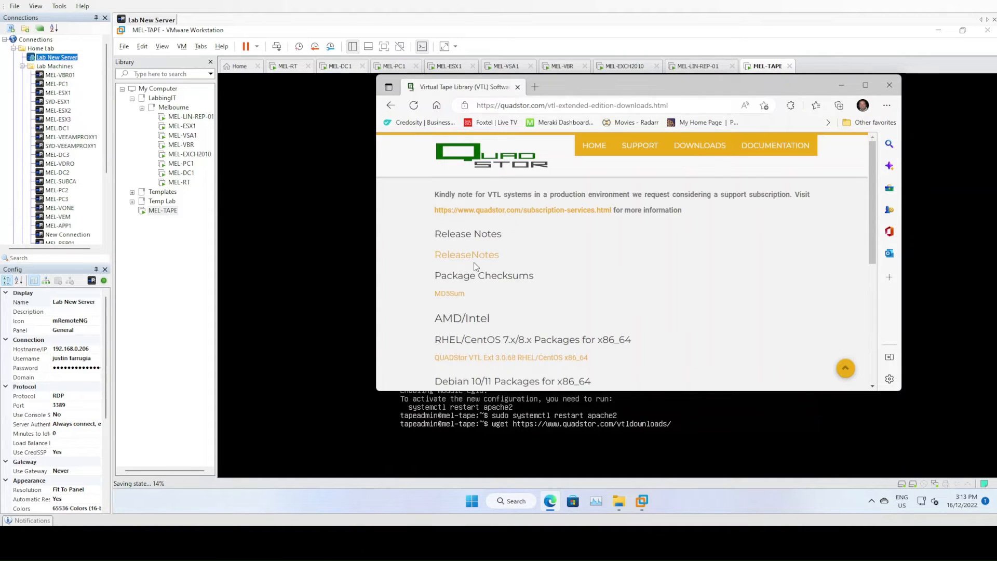
scroll(799, 314, "down", 2)
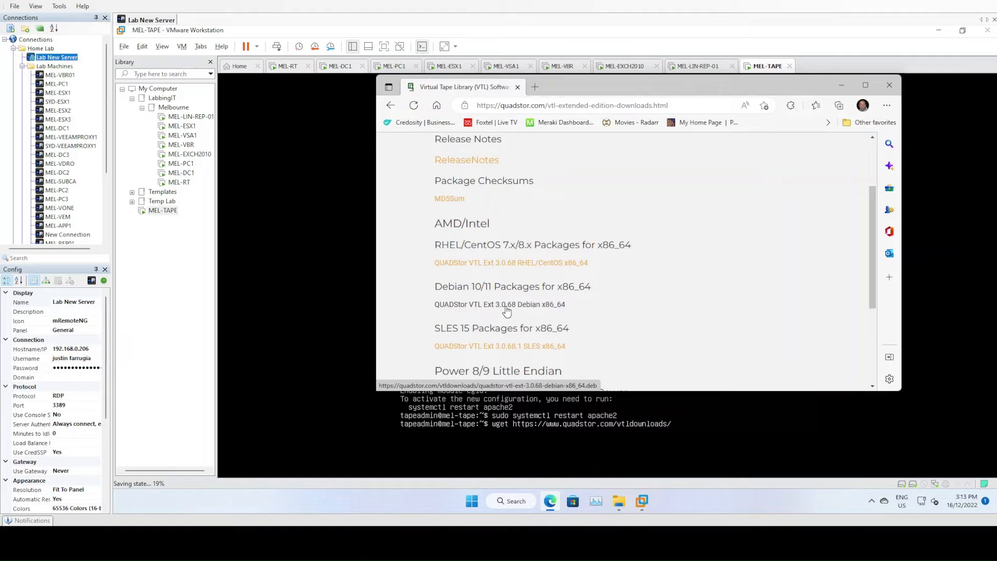
right_click(506, 311)
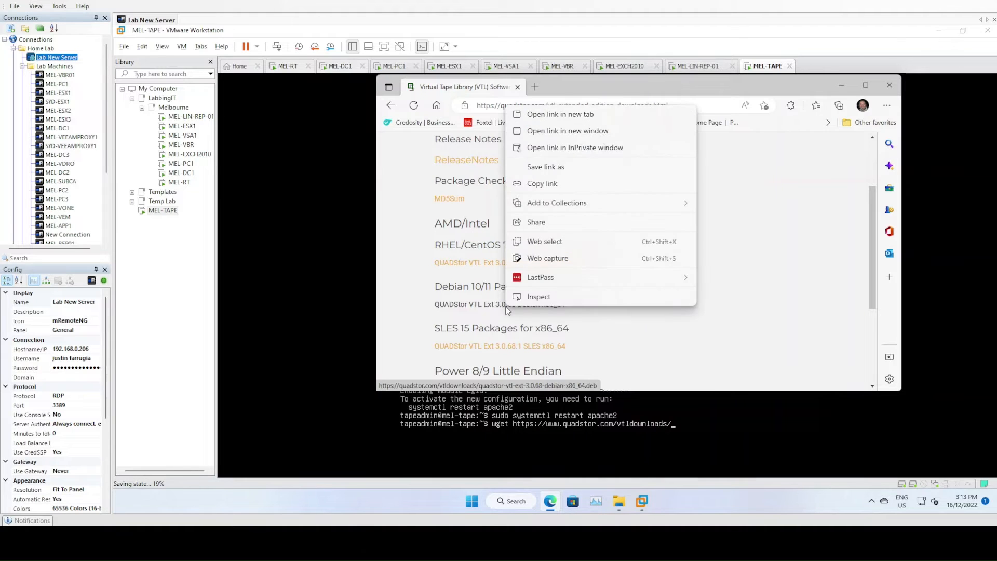
left_click(542, 184)
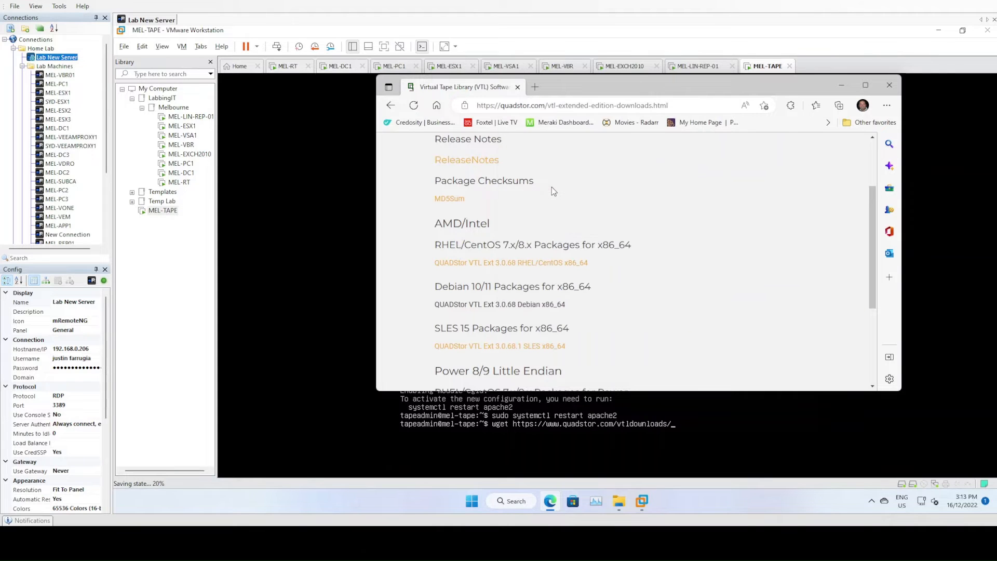
left_click(681, 423)
key("BackSpace")
key("BackSpace")
key("BackSpace")
key("BackSpace")
key("BackSpace")
key("BackSpace")
key("BackSpace")
key("BackSpace")
key("BackSpace")
key("BackSpace")
key("BackSpace")
key("BackSpace")
key("BackSpace")
key("BackSpace")
key("BackSpace")
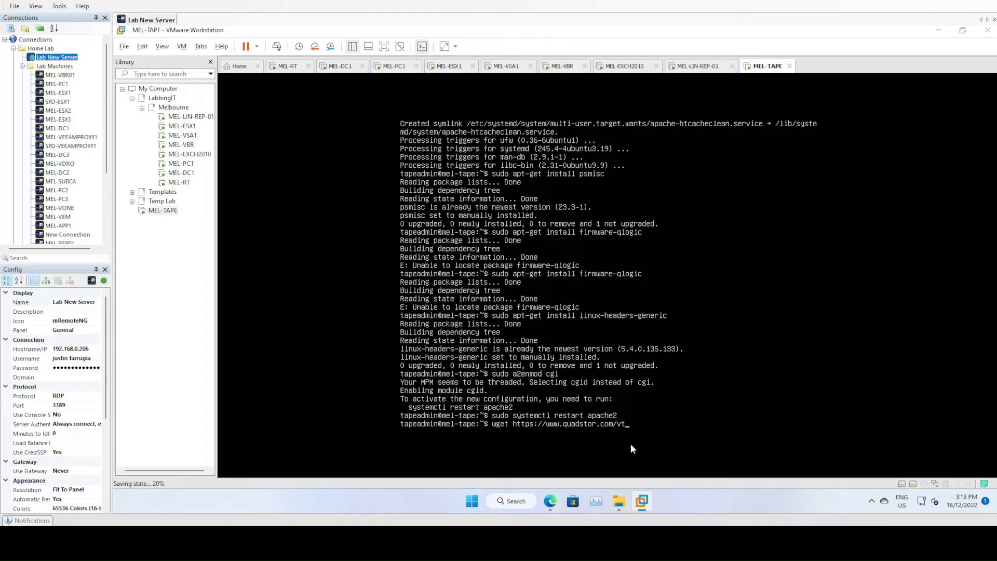
key("BackSpace")
key("BackSpace")
key("BackSpace")
key("BackSpace")
key("BackSpace")
key("BackSpace")
key("BackSpace")
key("BackSpace")
key("BackSpace")
key("BackSpace")
key("BackSpace")
key("BackSpace")
key("BackSpace")
key("BackSpace")
key("BackSpace")
key("BackSpace")
key("BackSpace")
key("BackSpace")
key("BackSpace")
key("BackSpace")
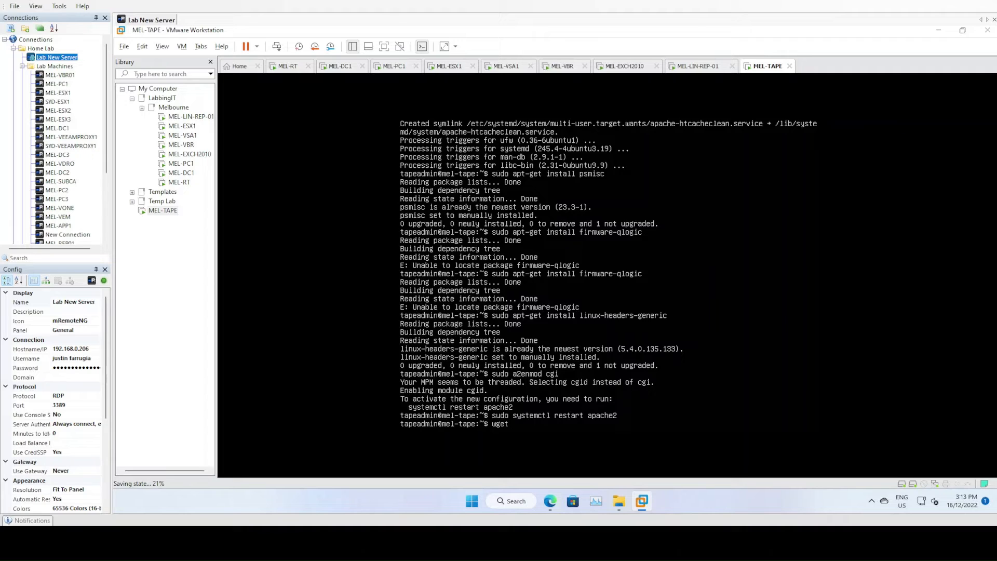
type("https://quadstor.com/vtldowno")
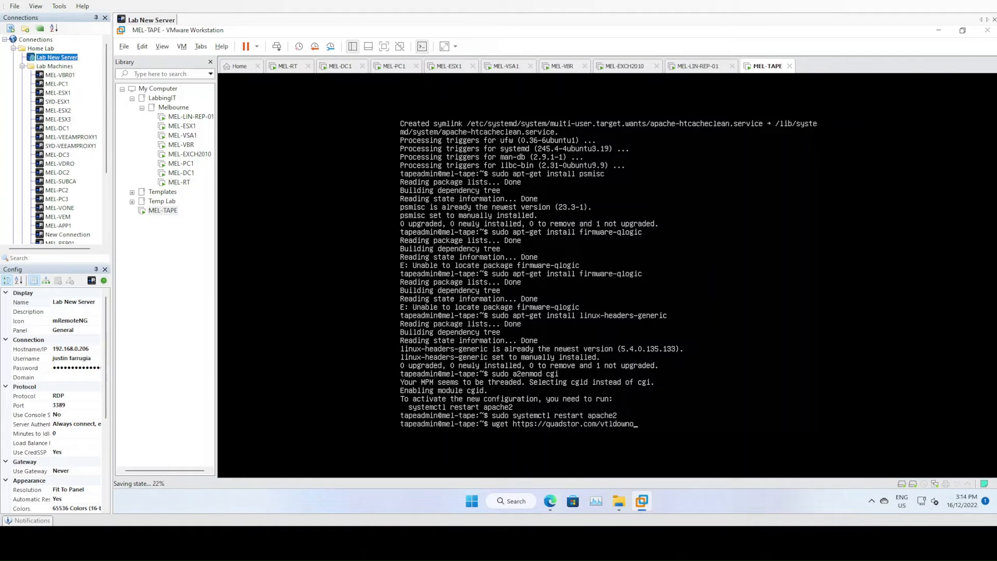
type("ads")
Open the Downloads folder in File Explorer and arrange it side by side with the MEL-TAPE VMware Workstation window
left_click(619, 502)
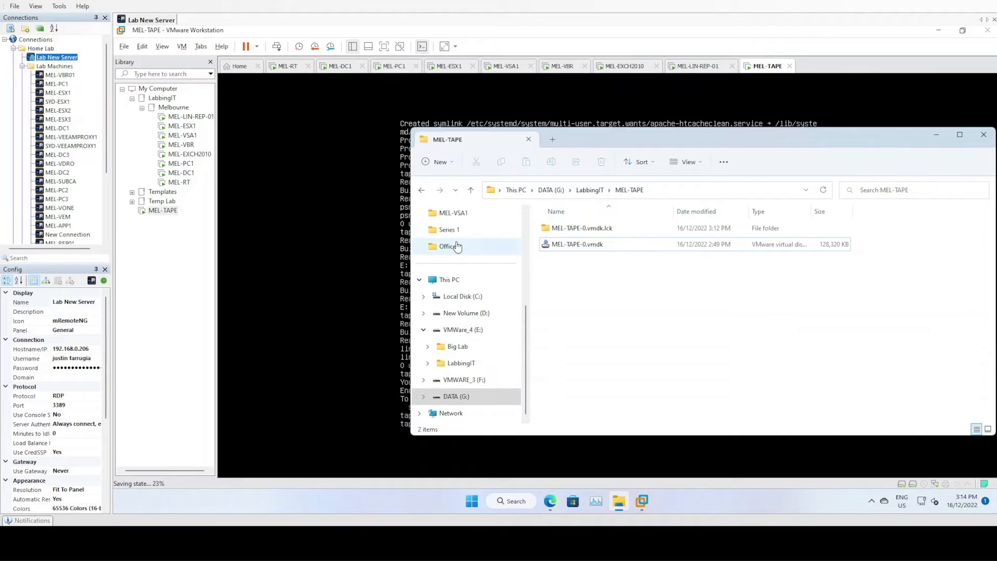
scroll(462, 311, "up", 5)
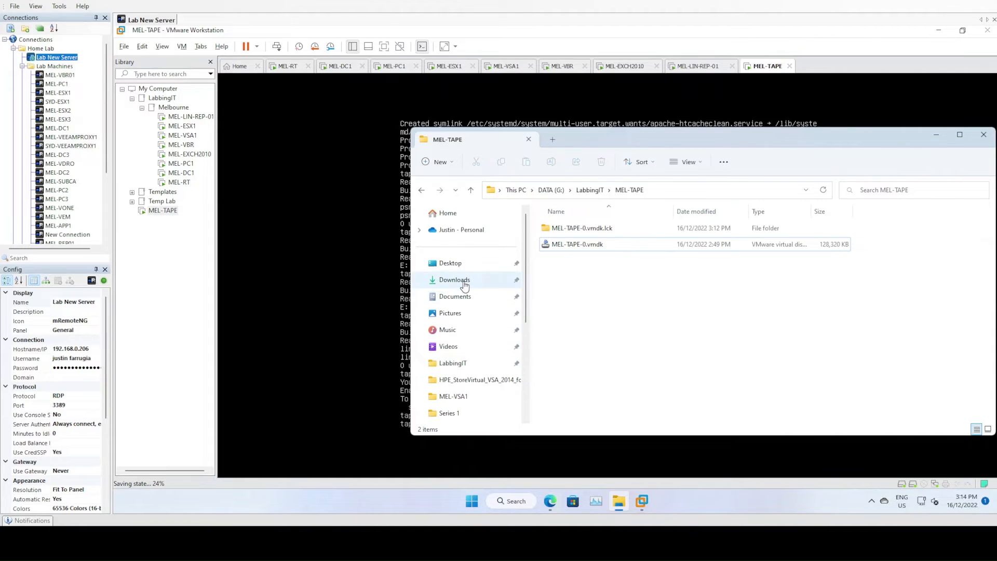
left_click(462, 281)
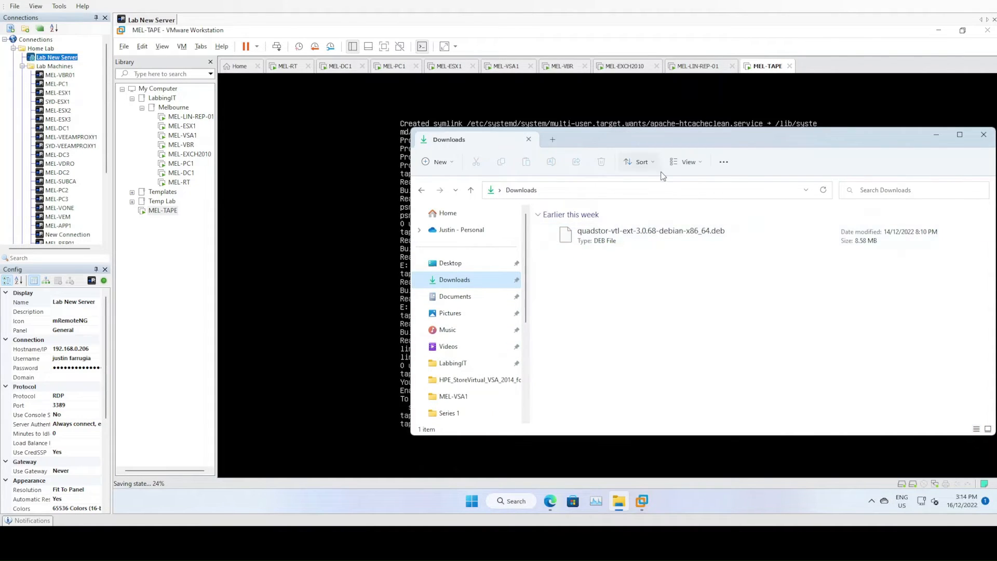
left_click_drag(641, 135, 994, 156)
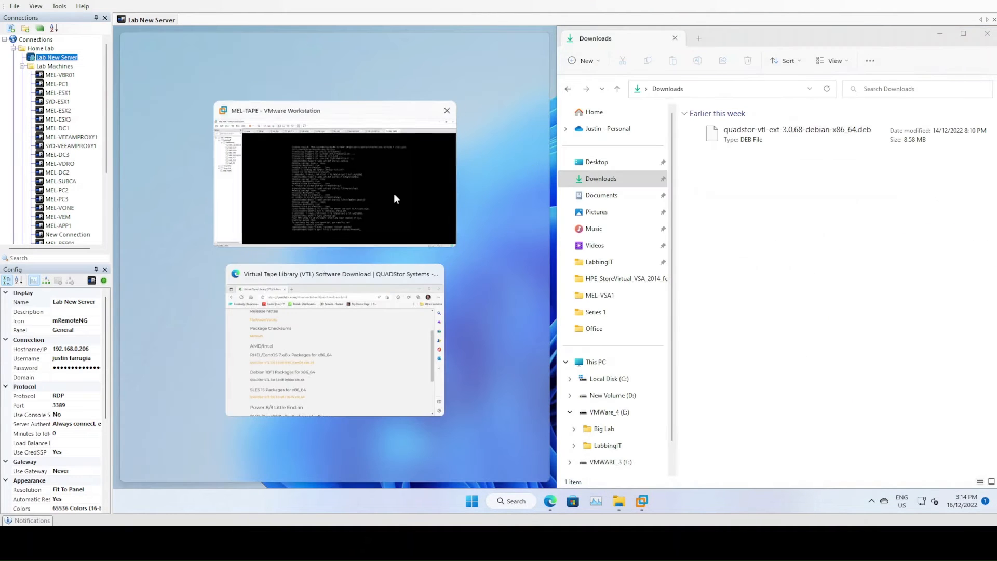
left_click(393, 199)
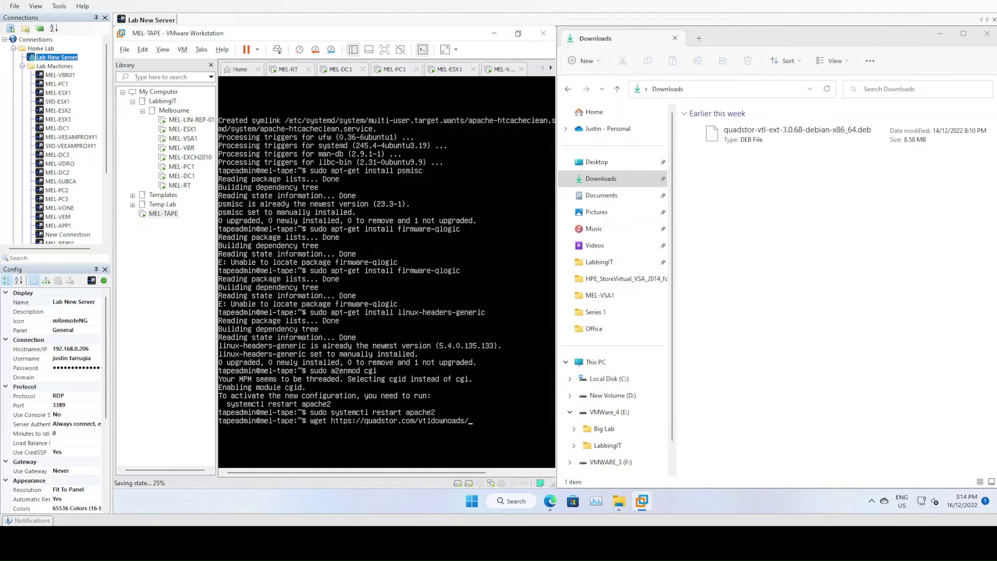
Try to extend the wget address with the quadstor-vtl-ext-3.0.68-debian file name, discarding the command and clearing the prompt
type("quadstor-vtl-ext-3.0.")
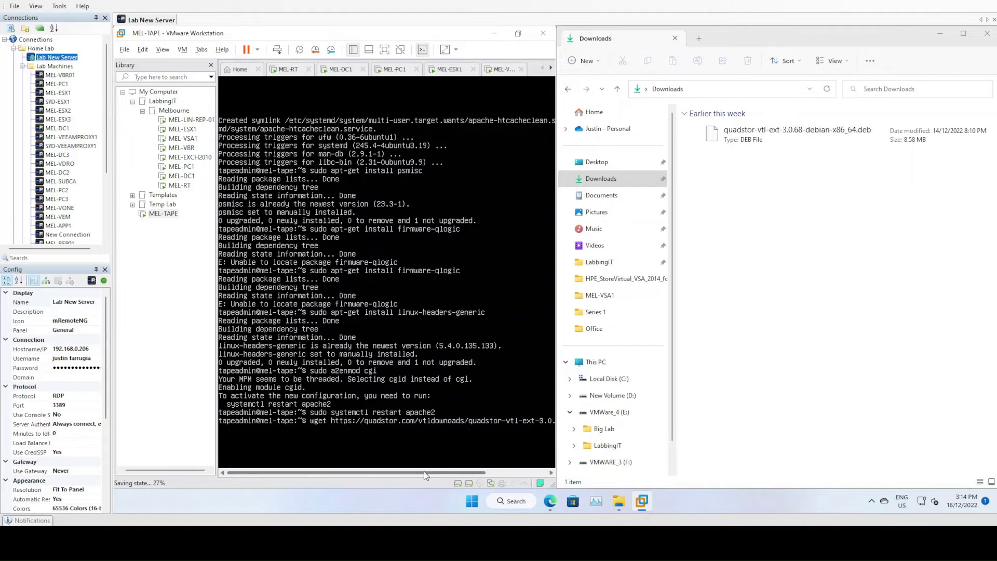
left_click_drag(424, 472, 485, 465)
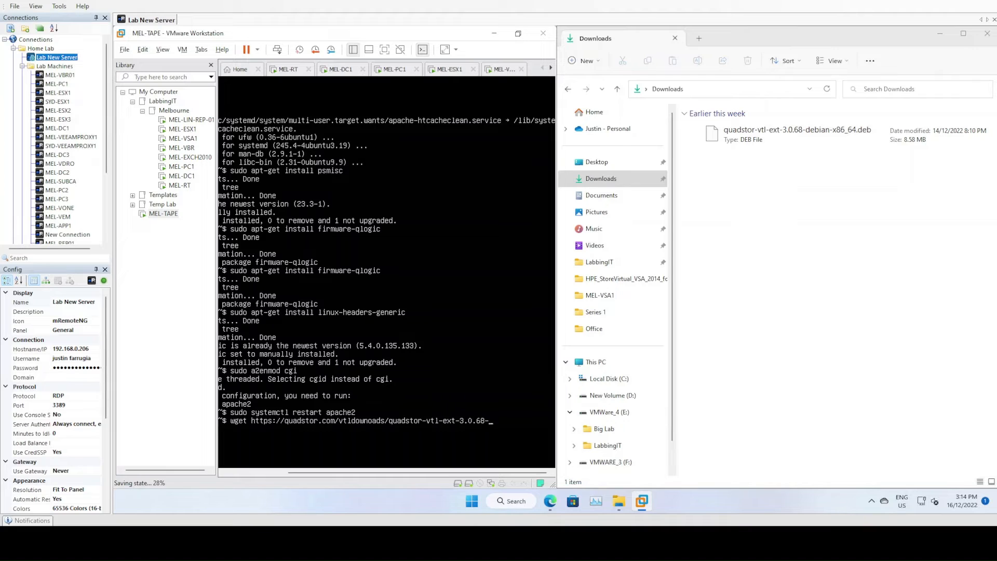
type("debian-x")
key("Up")
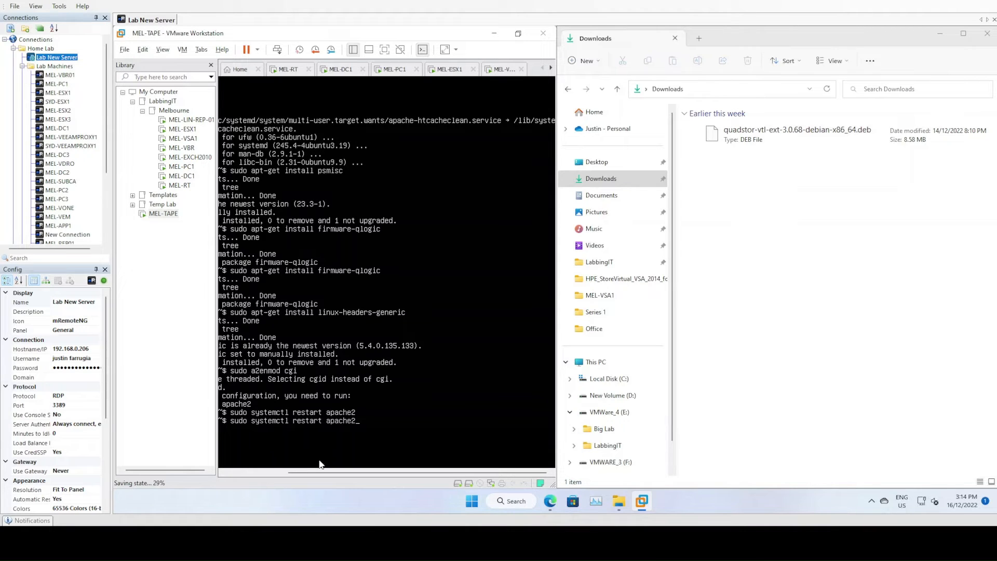
left_click_drag(311, 472, 250, 473)
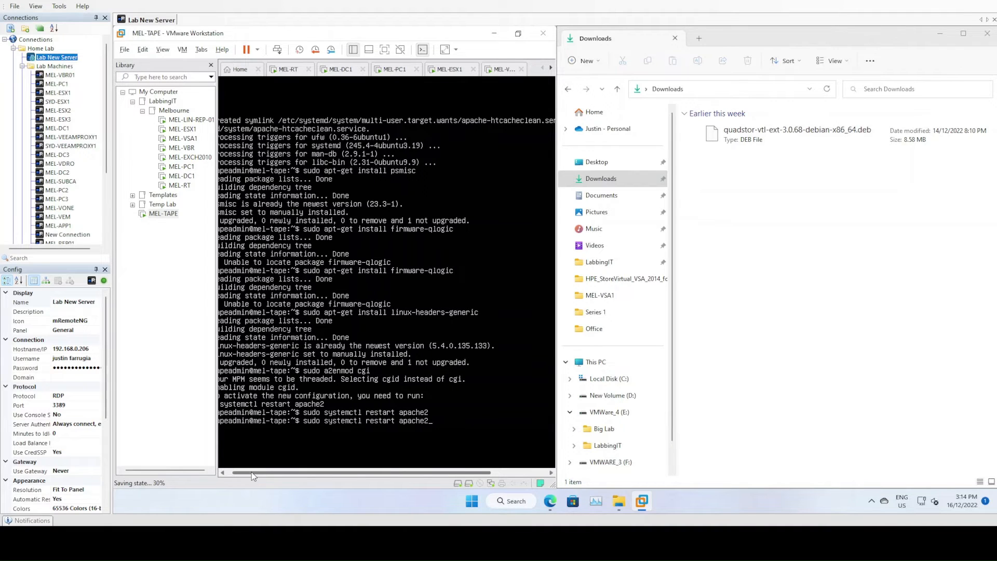
key("BackSpace")
key("BackSpace")
key("BackSpace")
key("BackSpace")
key("BackSpace")
key("BackSpace")
key("BackSpace")
key("BackSpace")
key("BackSpace")
key("BackSpace")
key("BackSpace")
key("BackSpace")
key("BackSpace")
key("BackSpace")
key("BackSpace")
key("BackSpace")
key("BackSpace")
key("BackSpace")
key("BackSpace")
key("BackSpace")
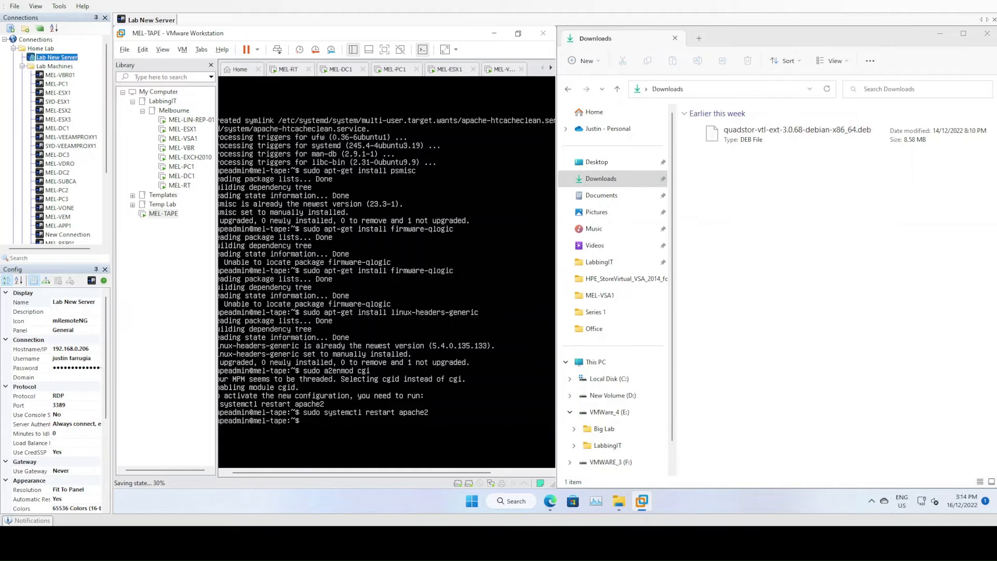
type("get https://quadstor.com/vtl")
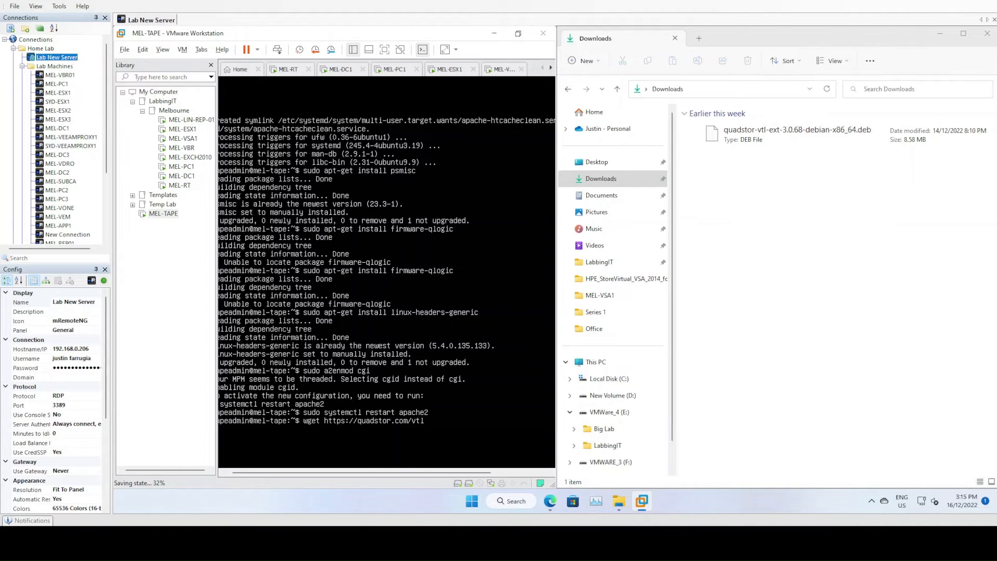
type("downloads/quadstor-vtl-ext-3.")
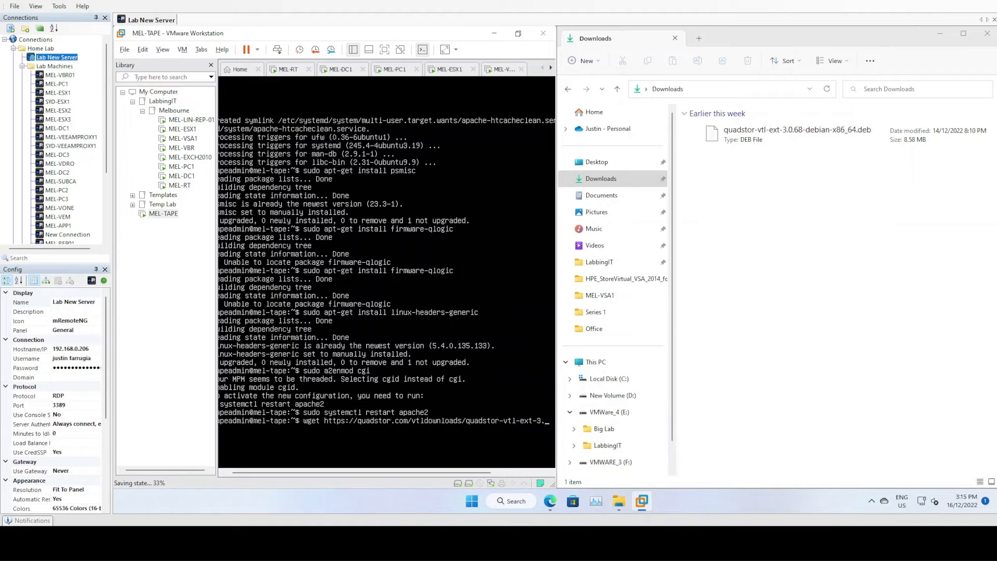
type("0.6")
key("Return")
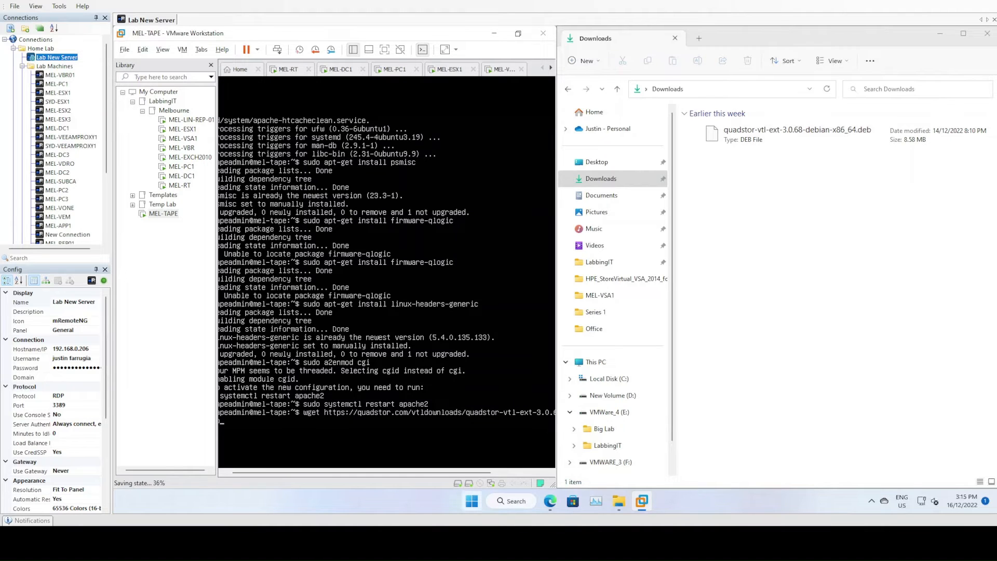
left_click_drag(338, 473, 502, 477)
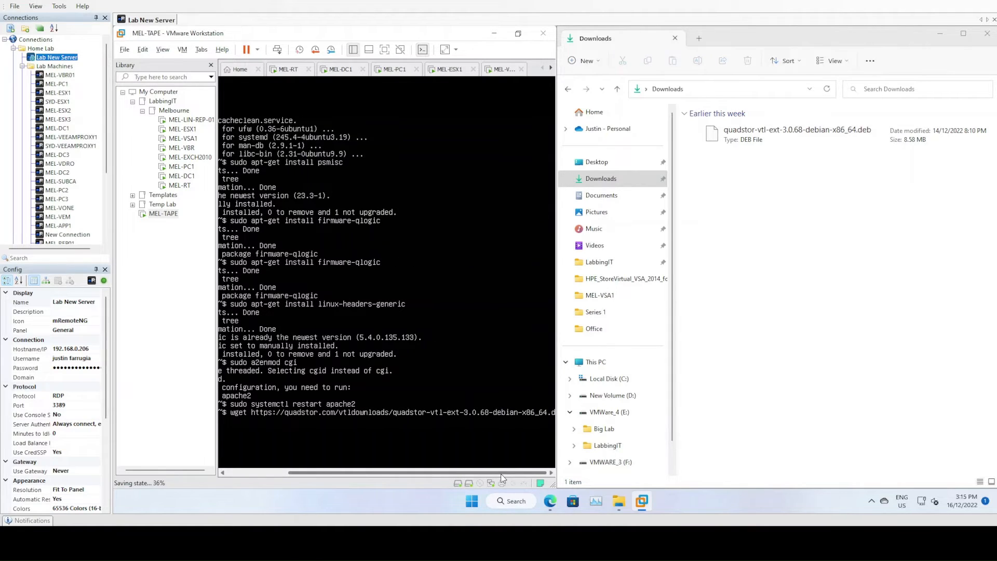
left_click_drag(418, 474, 414, 473)
Minimize the Downloads folder, maximize the MEL-TAPE VMware window, and run the prepared wget download
left_click(936, 34)
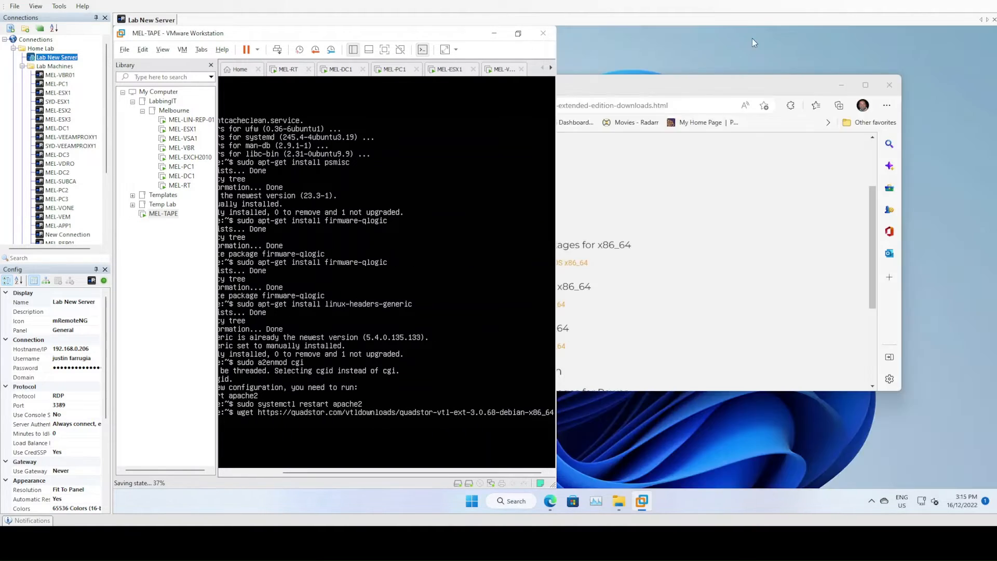
left_click_drag(456, 37, 554, 47)
double_click(551, 33)
left_click(626, 54)
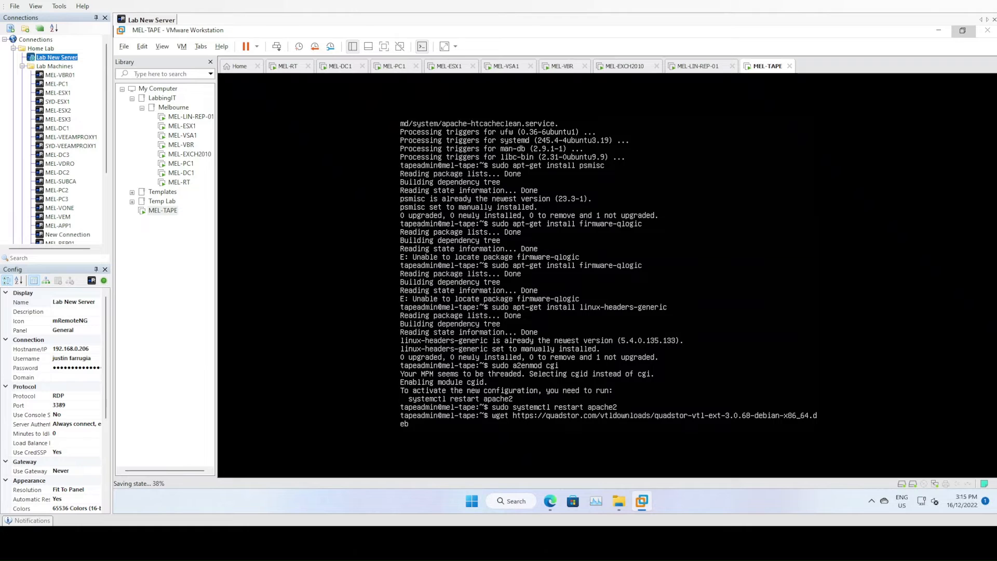
key("Return")
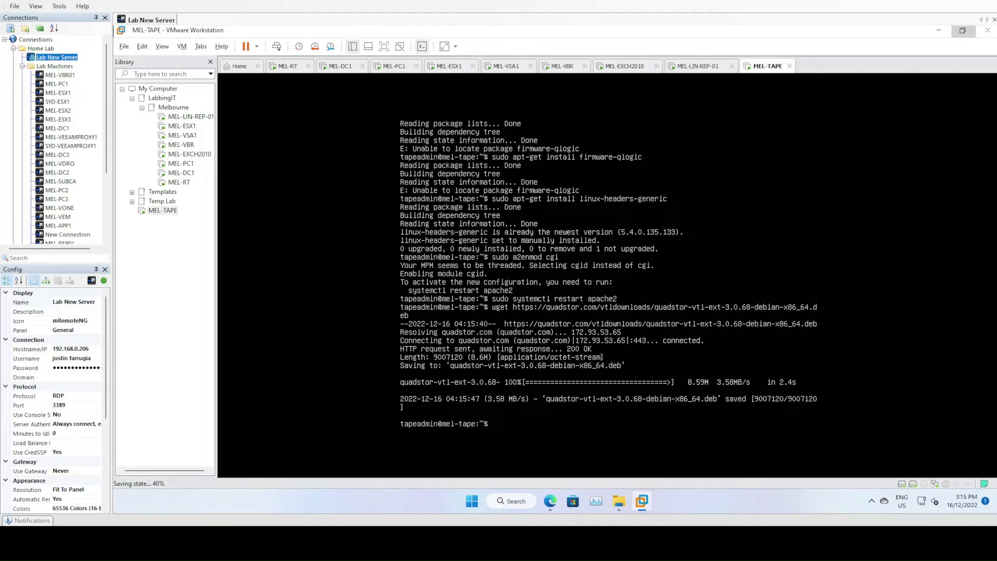
Try to install quadstor-vtl-ext-3.0.68-debian-x86_64.deb with dpkg -i without sudo
type("dpkg -i qua")
key("Tab")
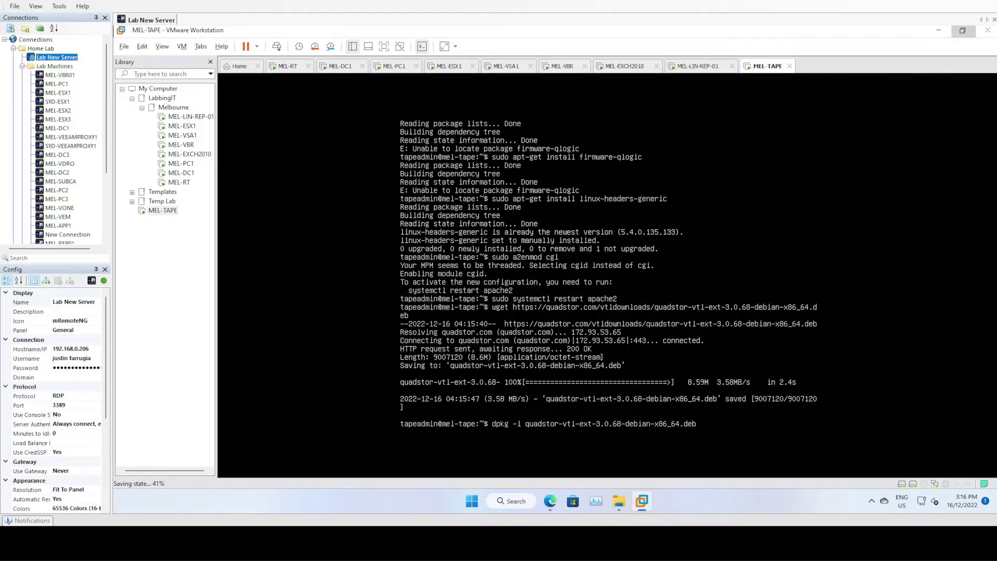
key("Return")
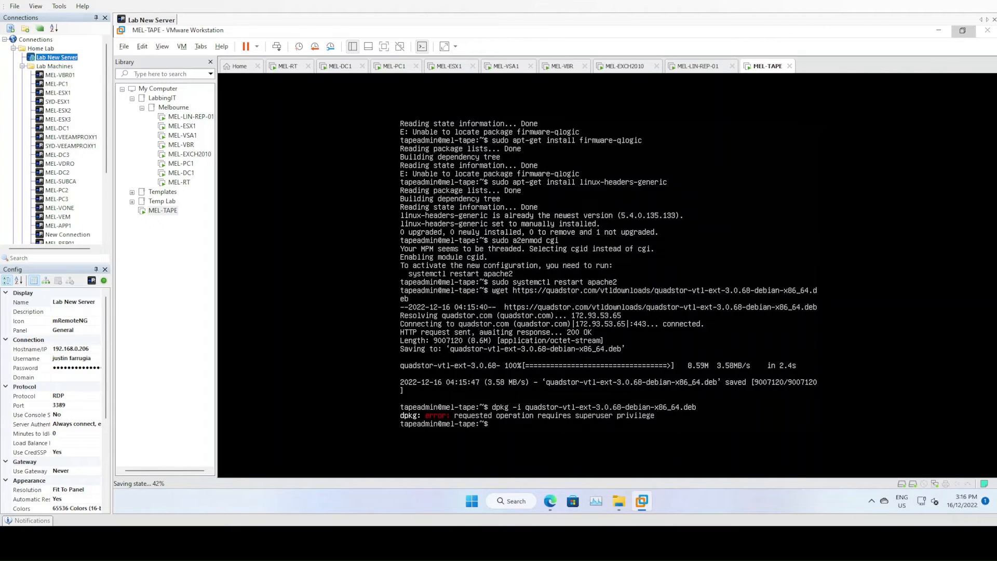
Install the downloaded package with sudo dpkg -i quadstor-vtl-ext-3.0.68-debian-x86_64.deb
key("Up")
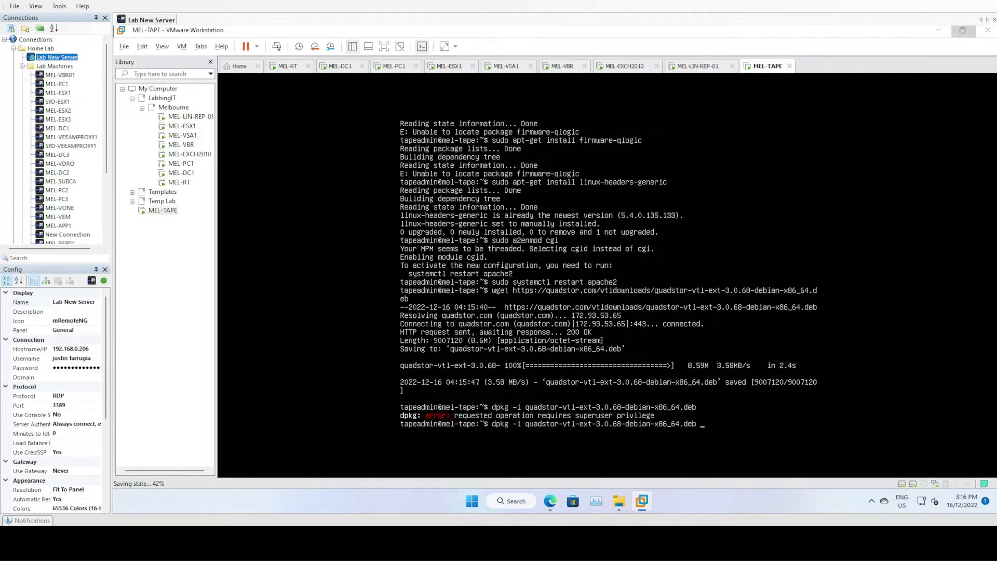
key("Home")
type("sudo")
key("Return")
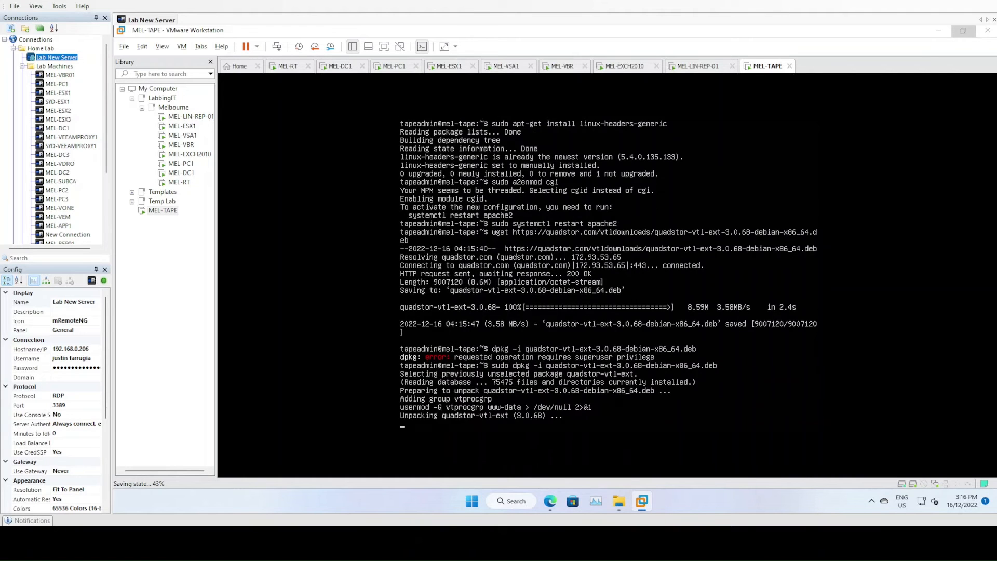
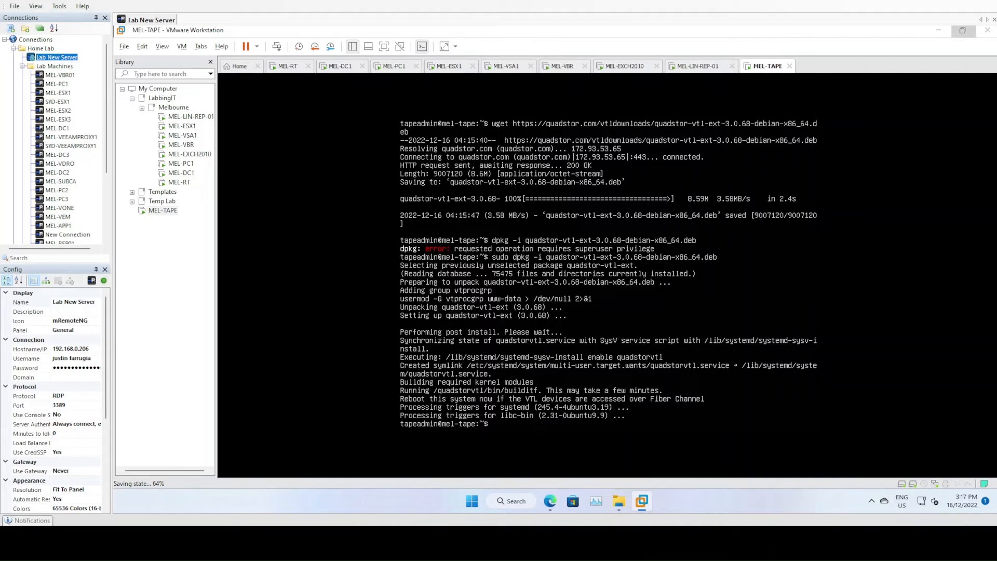
Open Google Chrome on the MEL-PC1 virtual machine
left_click(395, 66)
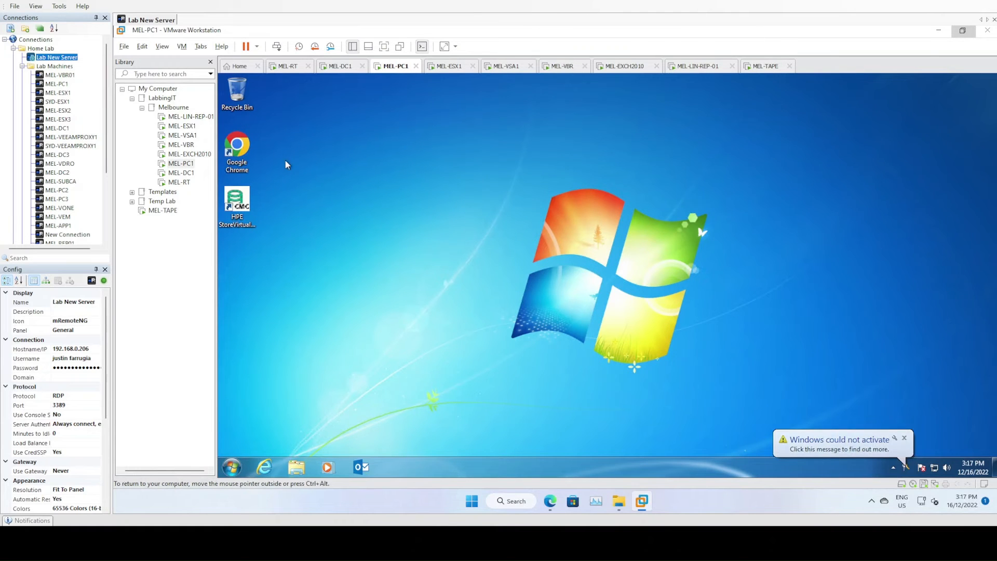
double_click(240, 156)
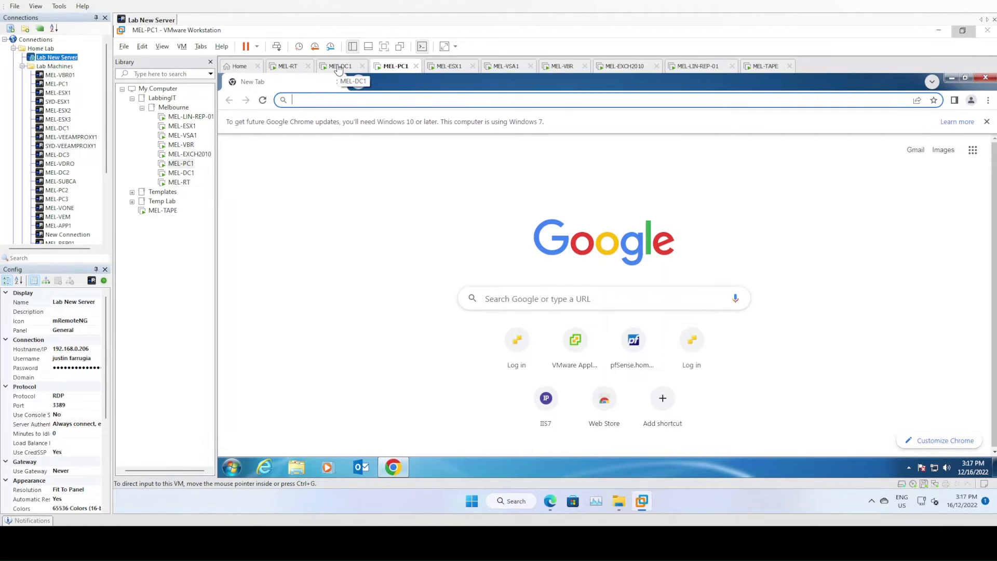
Sign in to MEL-DC1 as JTAIRLINES\Administrator with the account password
left_click(340, 71)
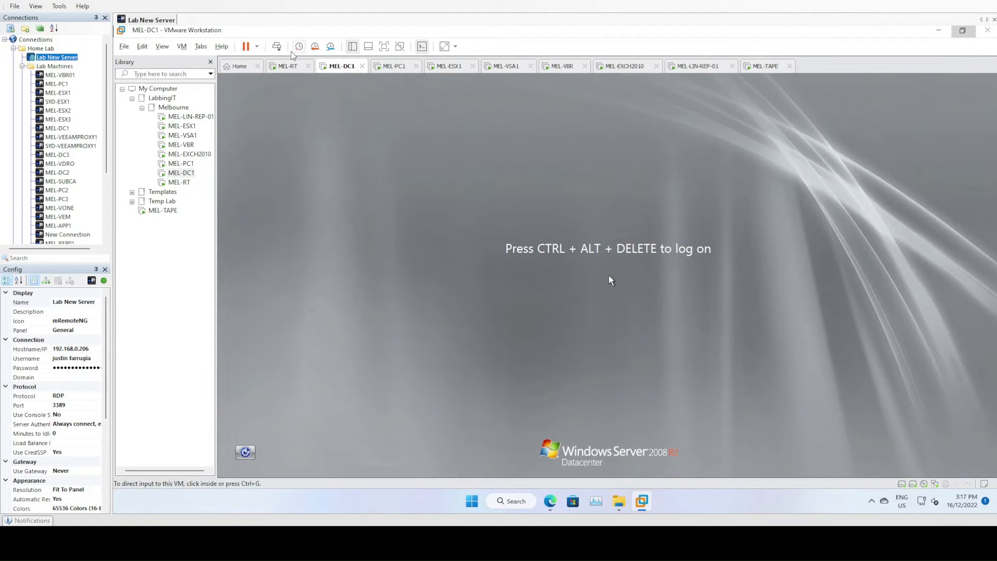
left_click(277, 47)
left_click(579, 331)
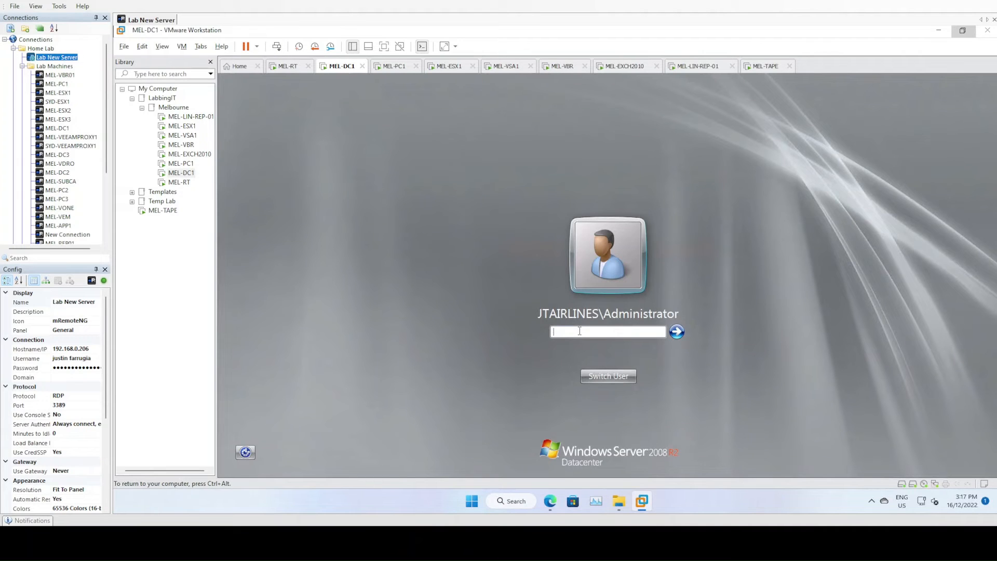
type("**********")
key("Return")
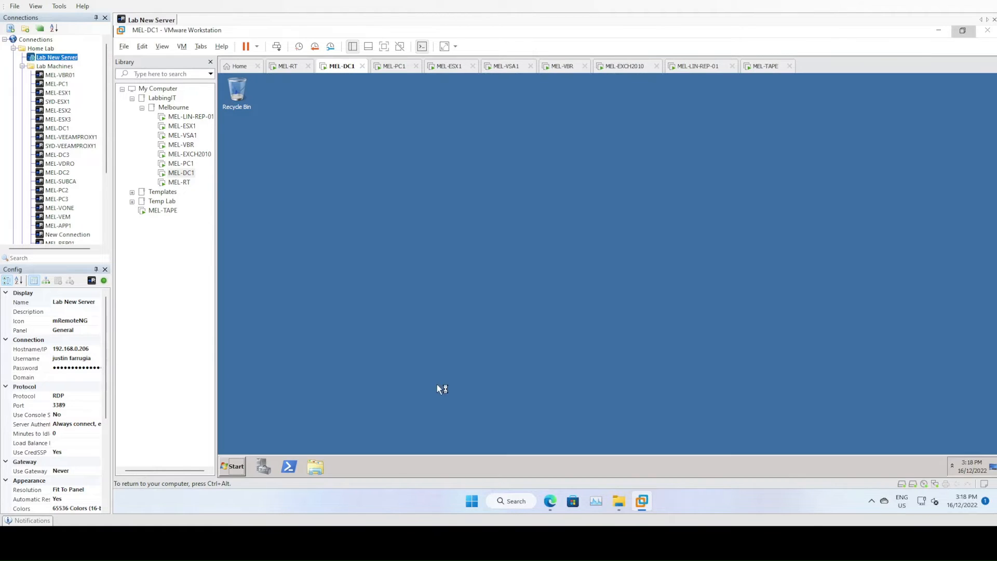
Open DNS Manager on MEL-DC1 and close the Initial Configuration Tasks and Server Manager windows
left_click(242, 466)
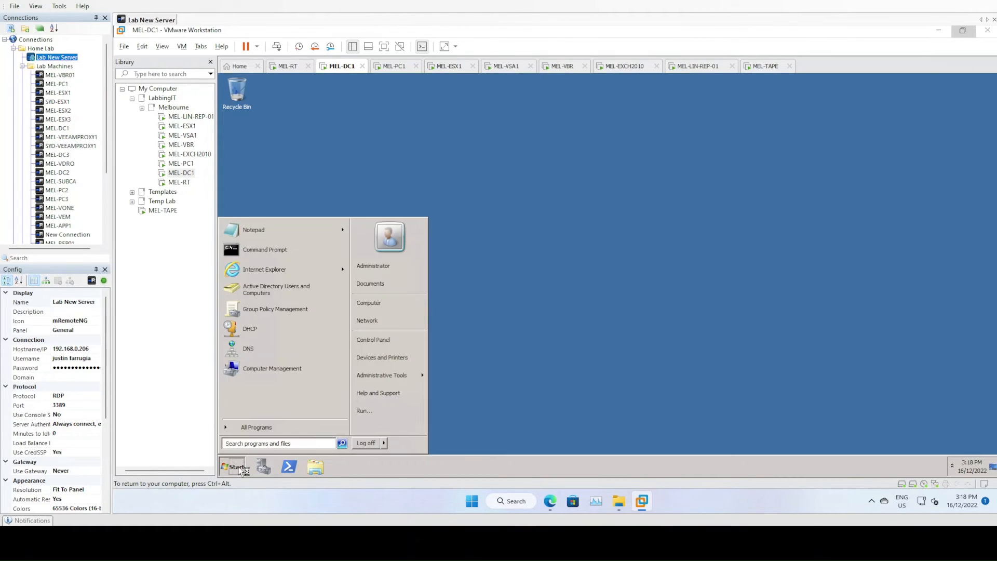
type("dns")
key("Return")
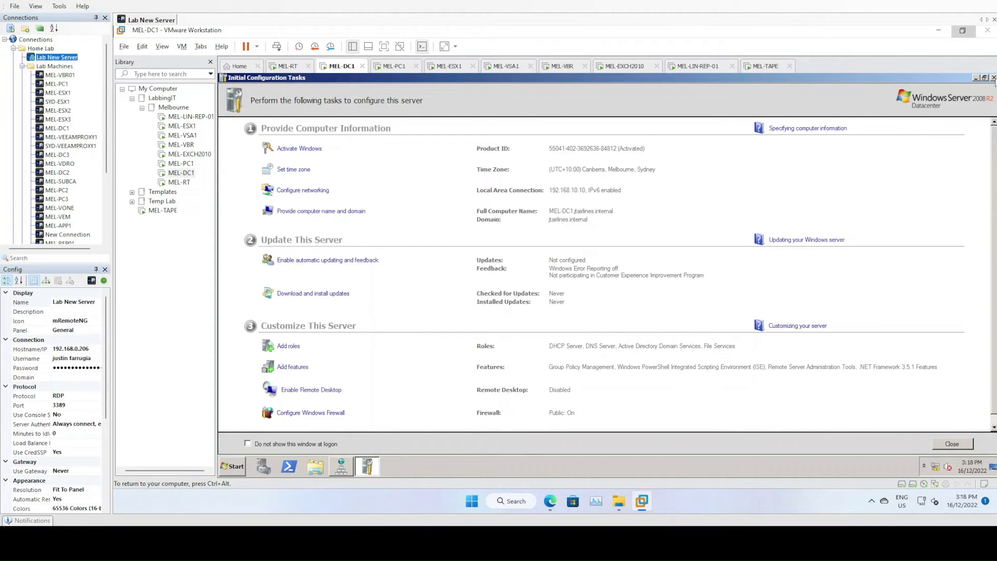
left_click(993, 77)
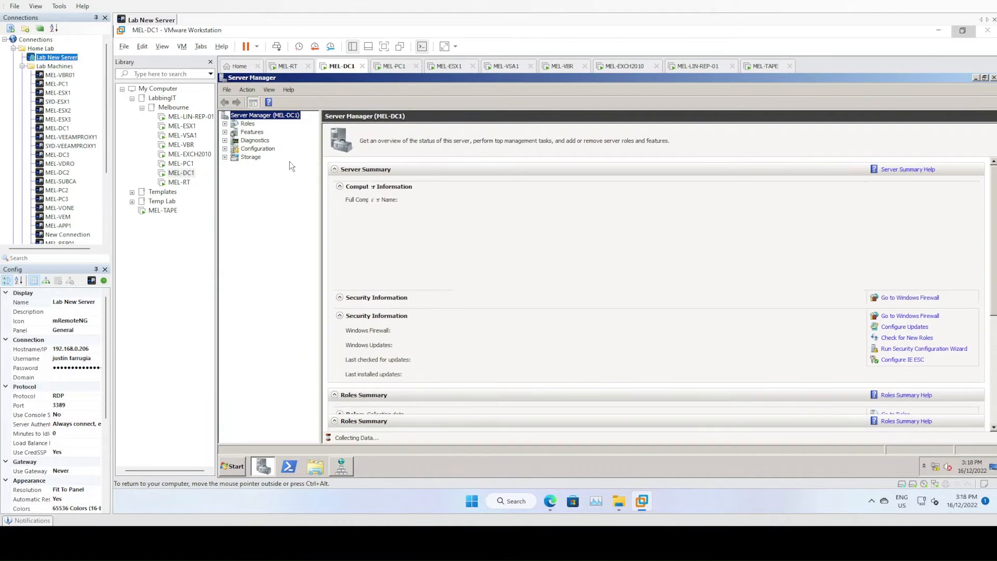
left_click(984, 77)
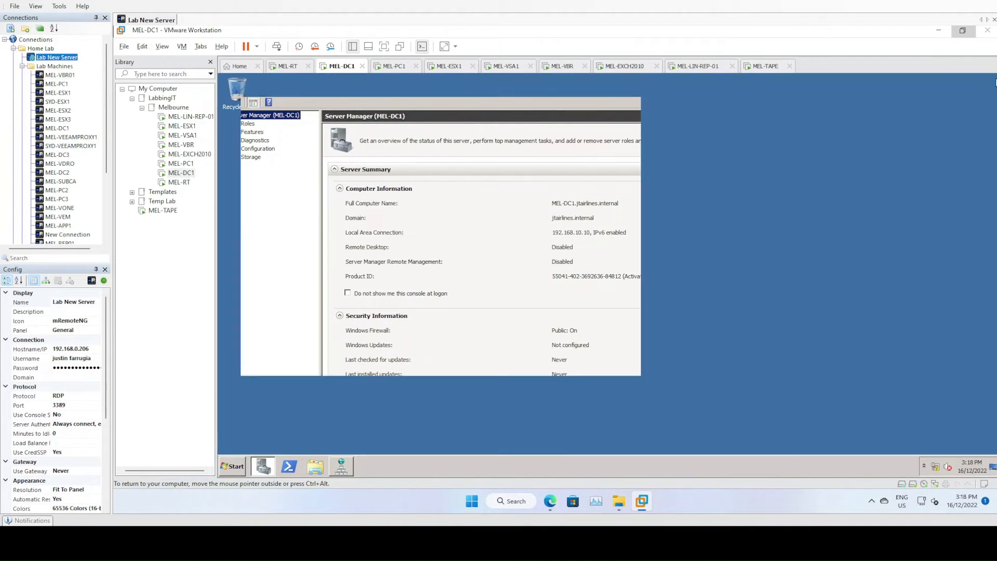
Look up the mel-tape host record in the jtairlines.internal forward lookup zone
double_click(371, 151)
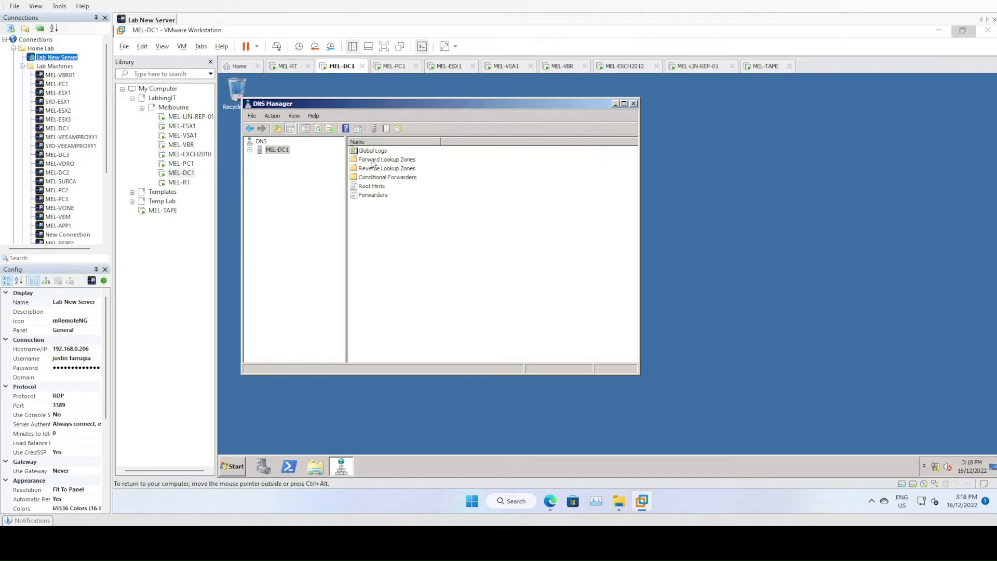
double_click(371, 161)
double_click(372, 169)
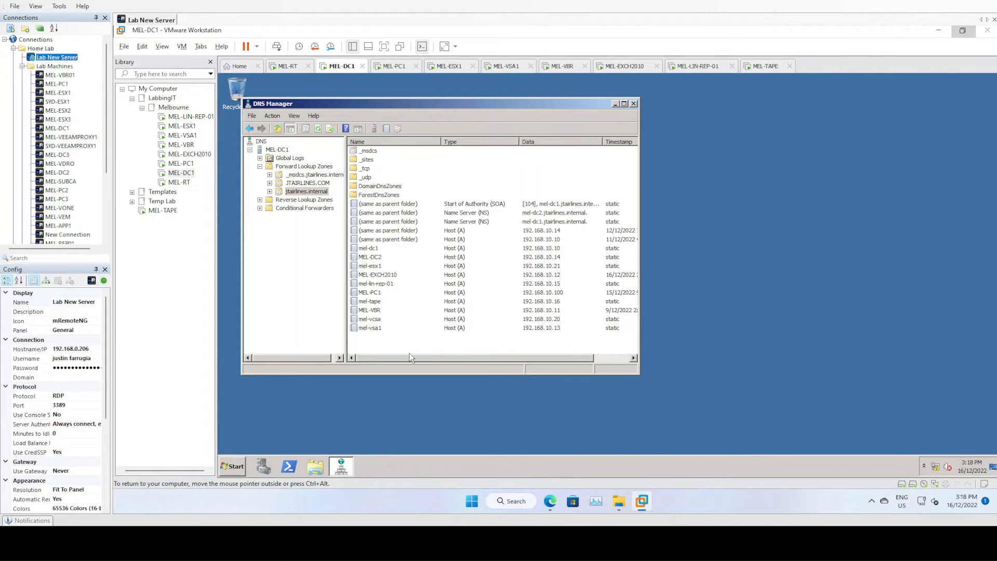
left_click(574, 303)
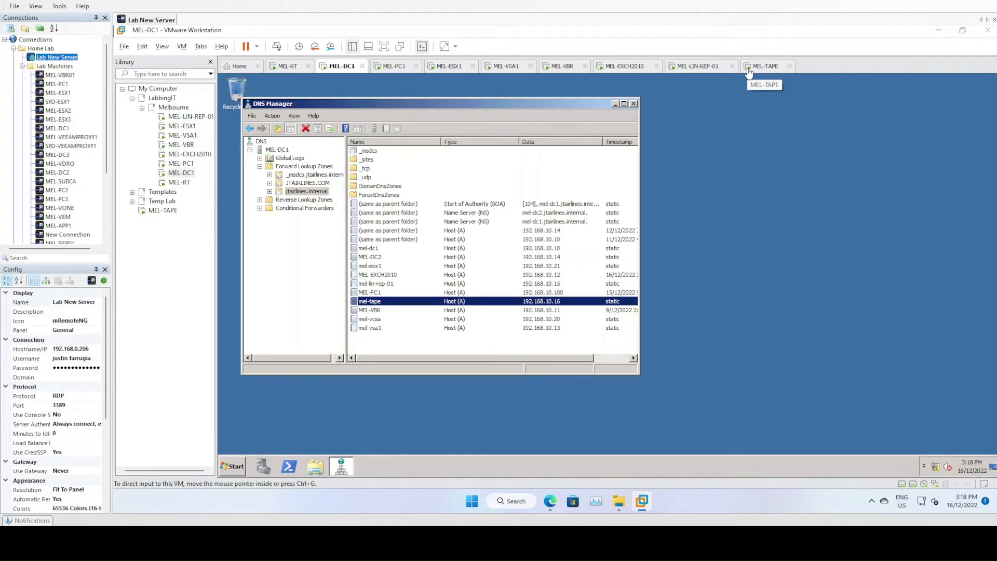
Try to open mel-tape.jtairlines.internal in Chrome on MEL-PC1 without a protocol prefix
left_click(397, 66)
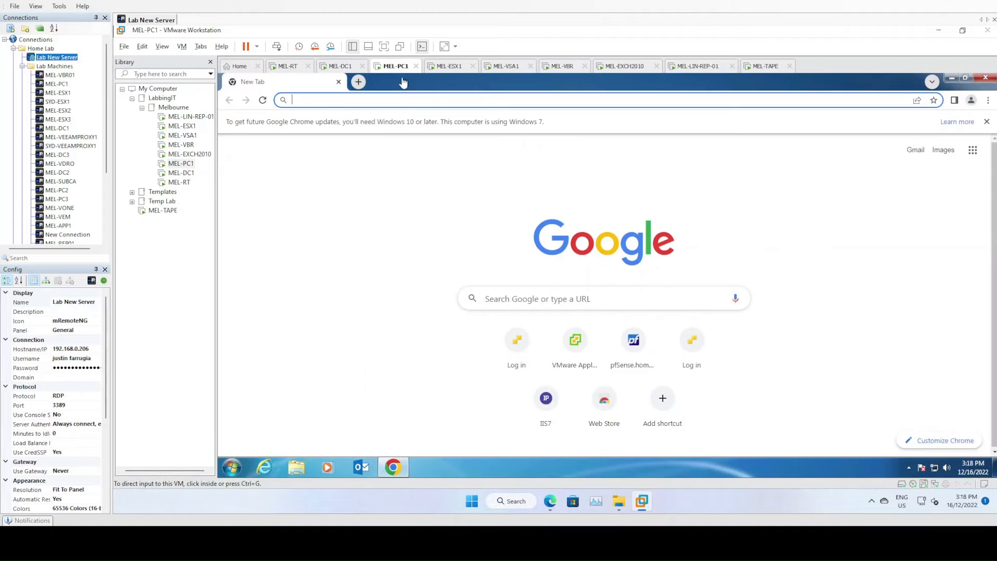
left_click(377, 101)
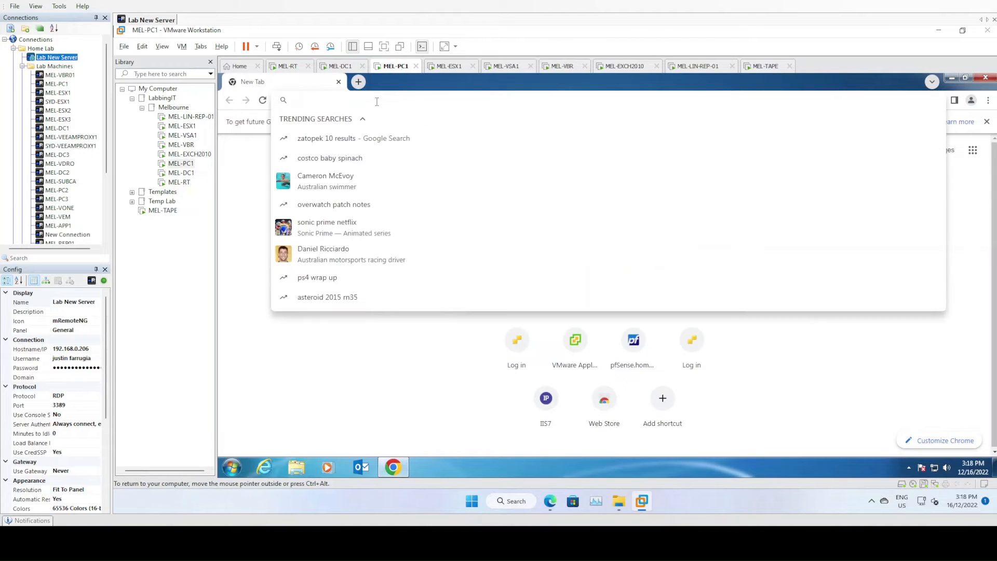
type("mel-ta")
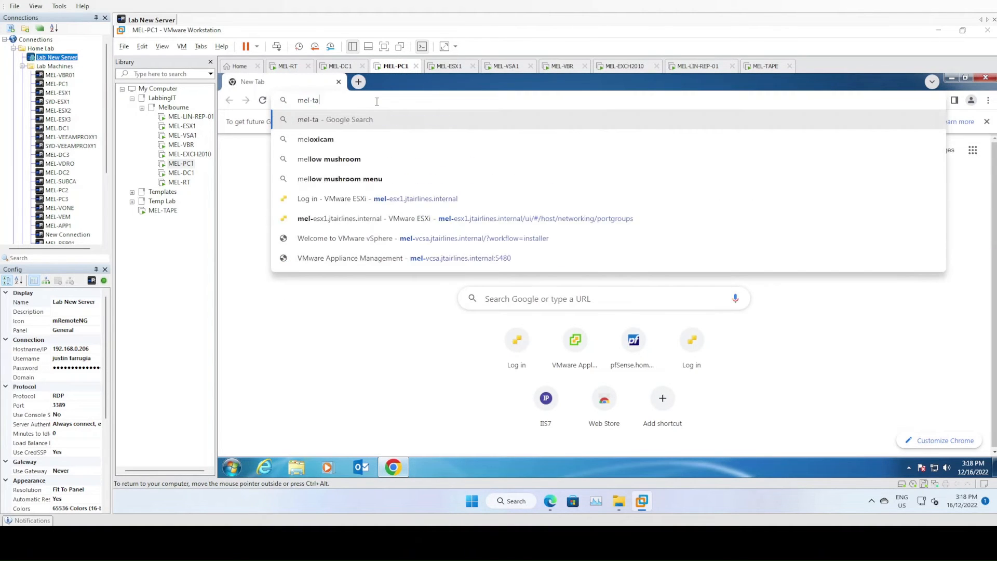
type("pe.jtairlines.internal")
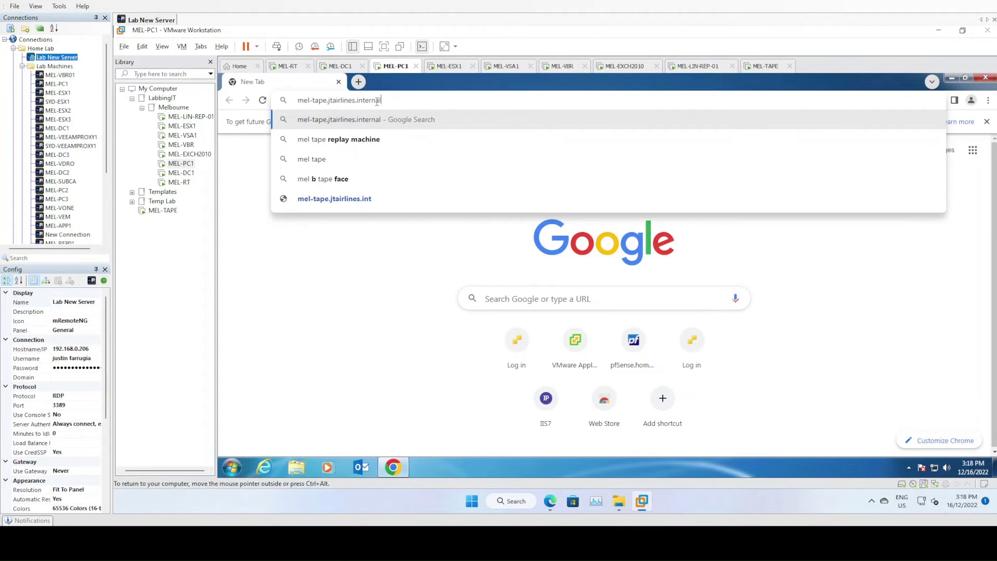
key("Return")
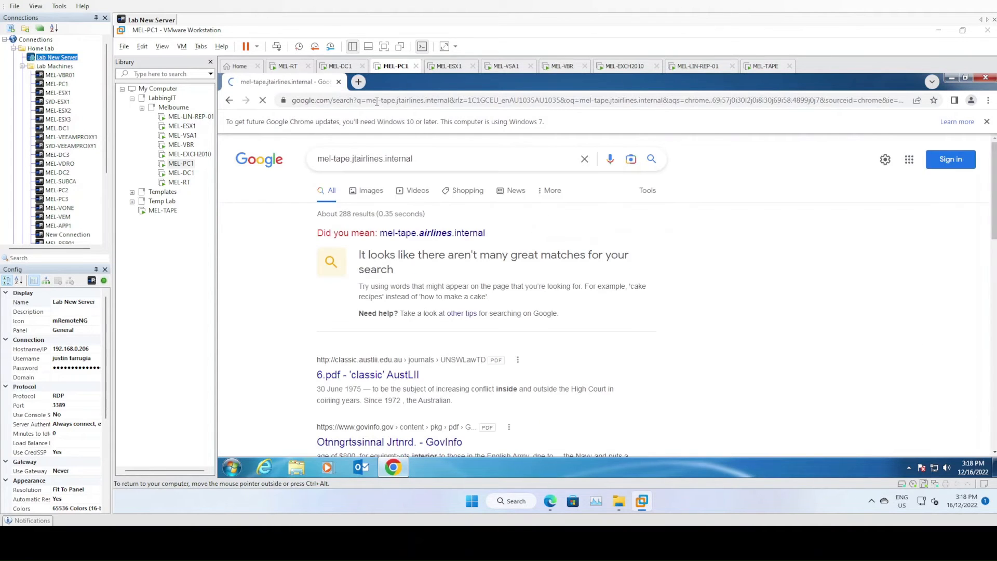
left_click(364, 103)
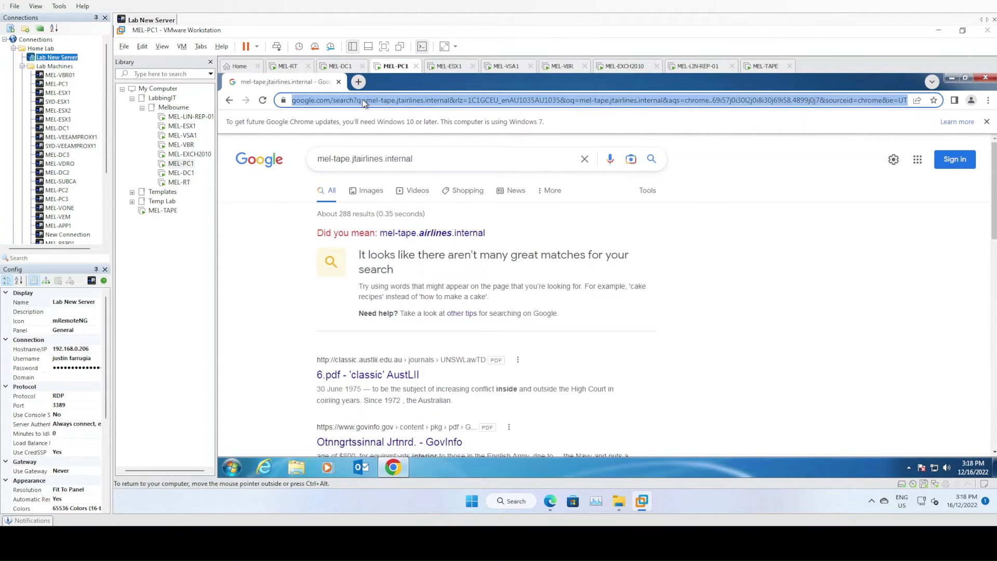
type("https://mel")
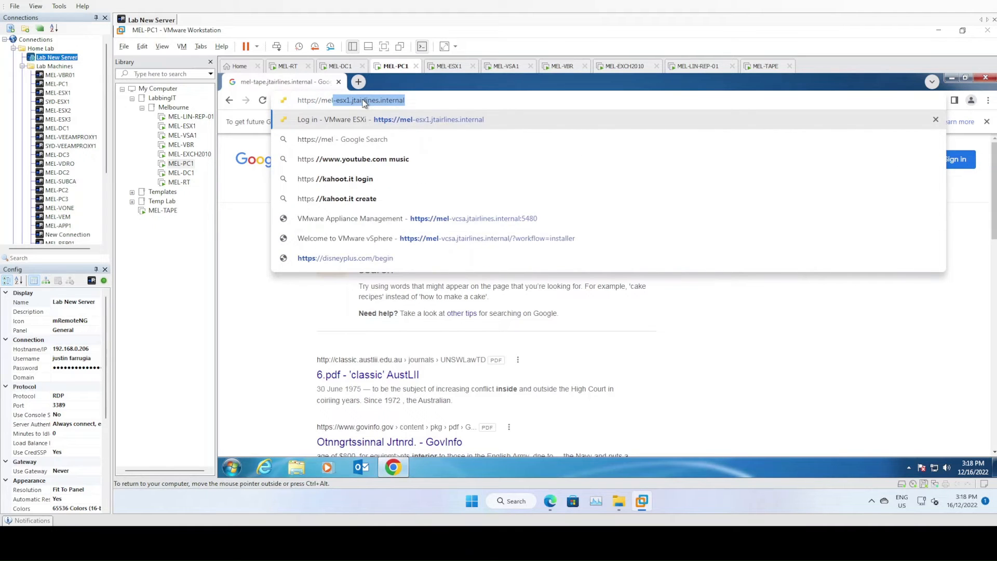
type("-tape.jtairlines.internal")
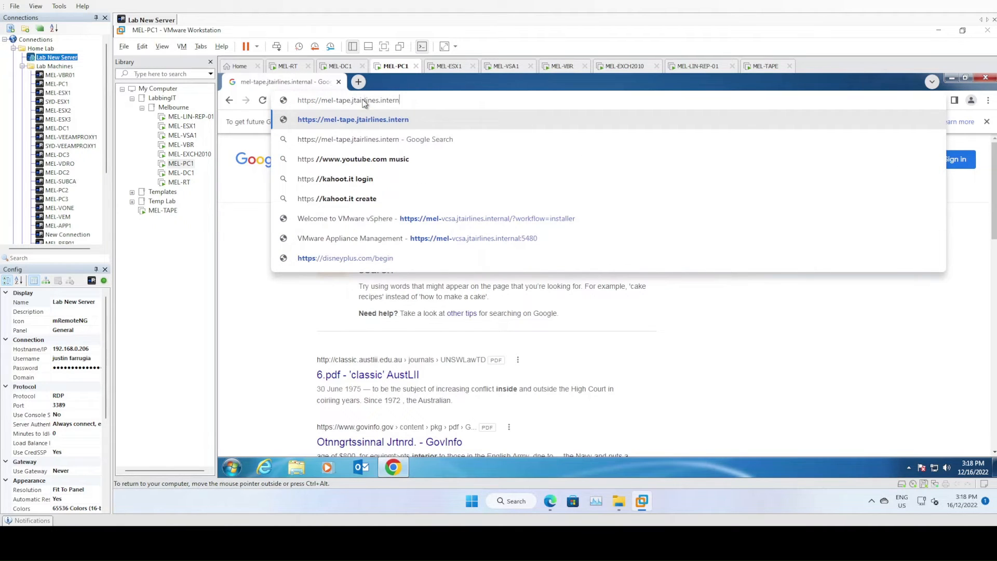
key("Return")
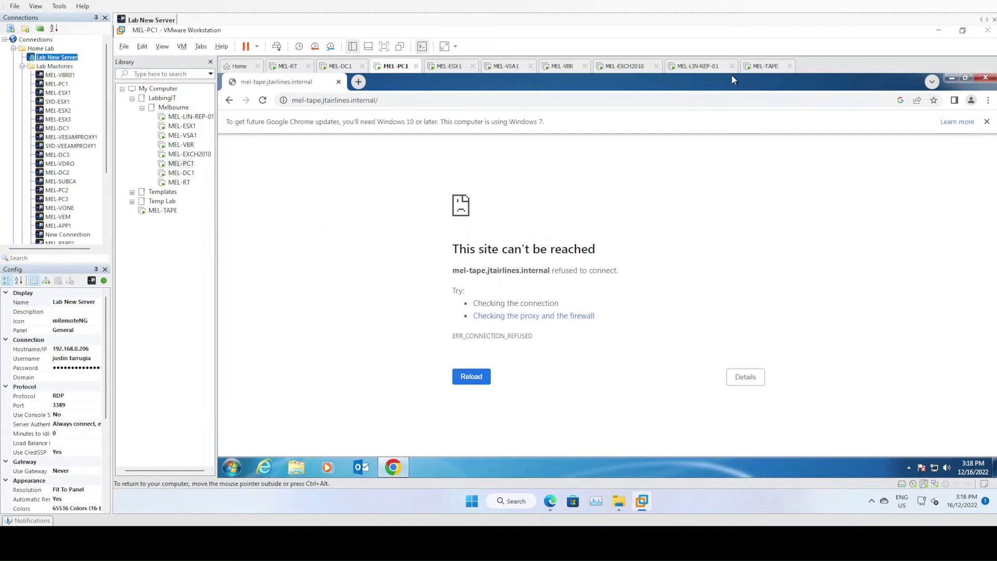
Restart the MEL-TAPE server with sudo reboot
left_click(764, 66)
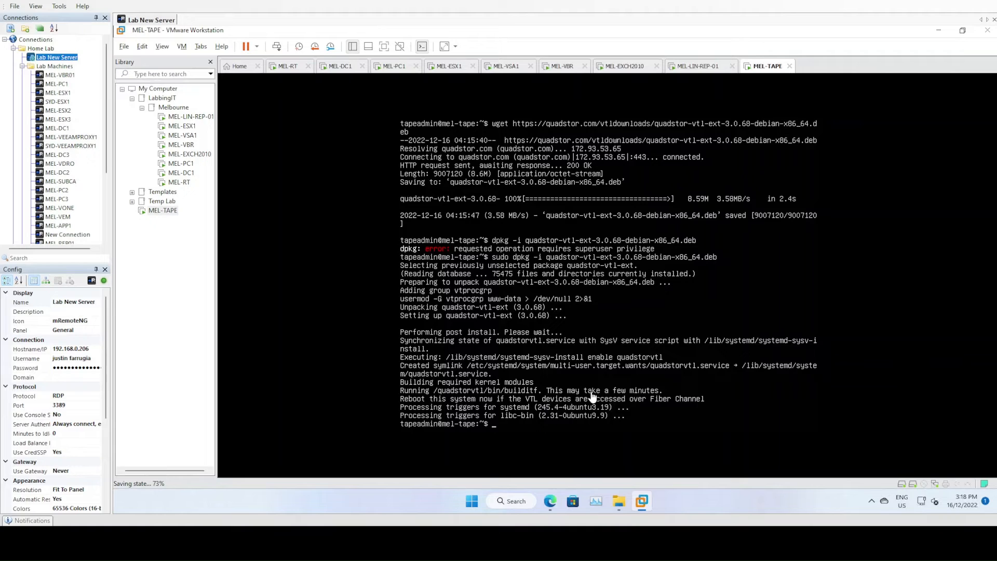
left_click(546, 352)
type("sudo reboot")
key("Return")
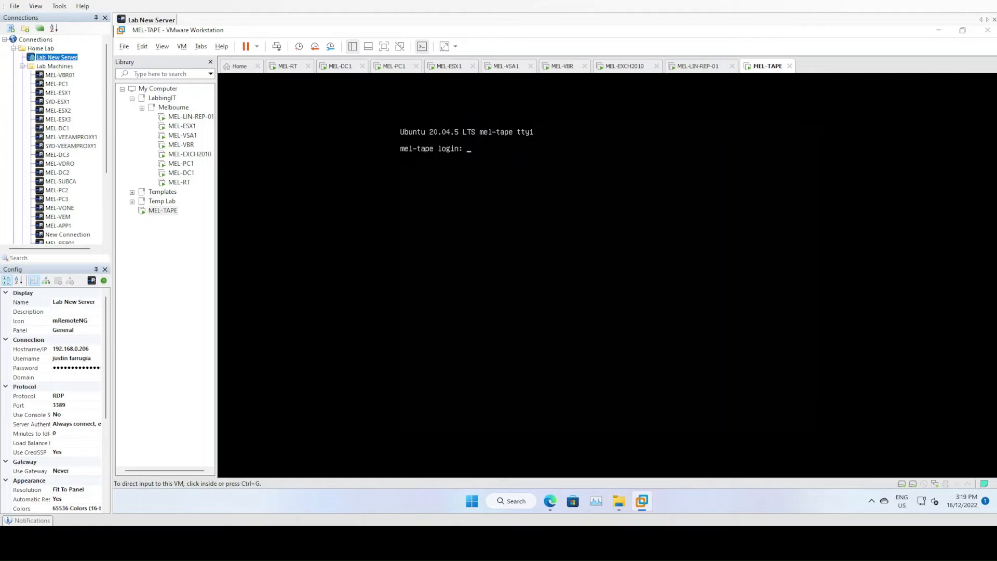
Return to MEL-PC1 and reload the mel-tape.jtairlines.internal page in Chrome
key("ctrl+g")
key("ctrl+alt")
left_click(400, 67)
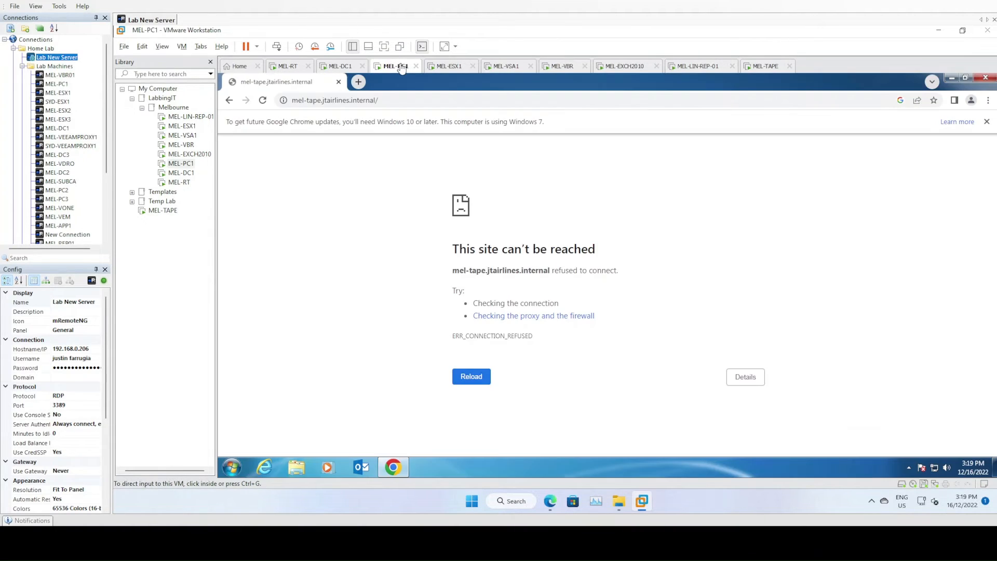
left_click(263, 101)
left_click(263, 102)
Open a command prompt on MEL-PC1, test connectivity with ping mel-tape, and stop the ping early
left_click(233, 470)
type("cmd")
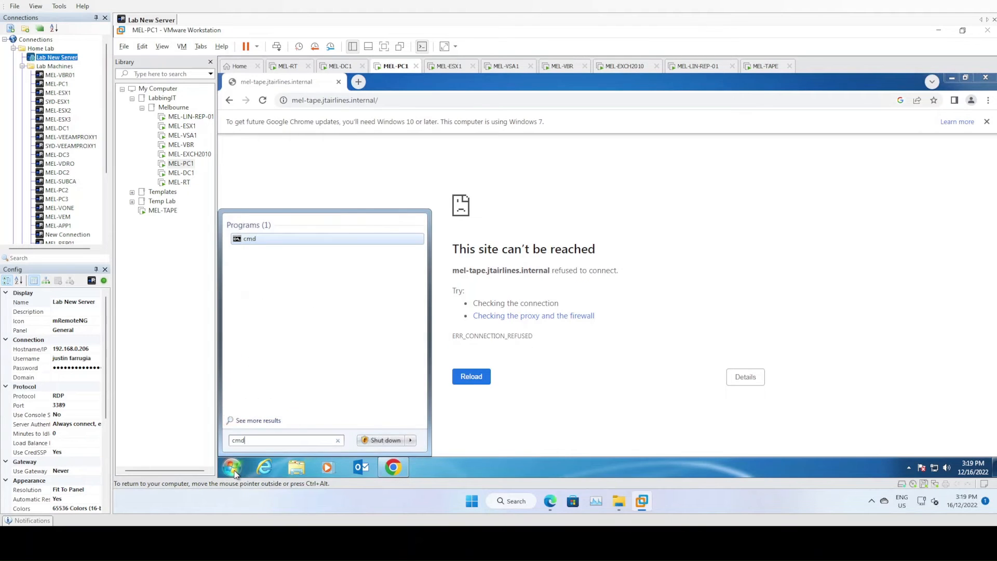
key("Return")
type("ping mel-tape")
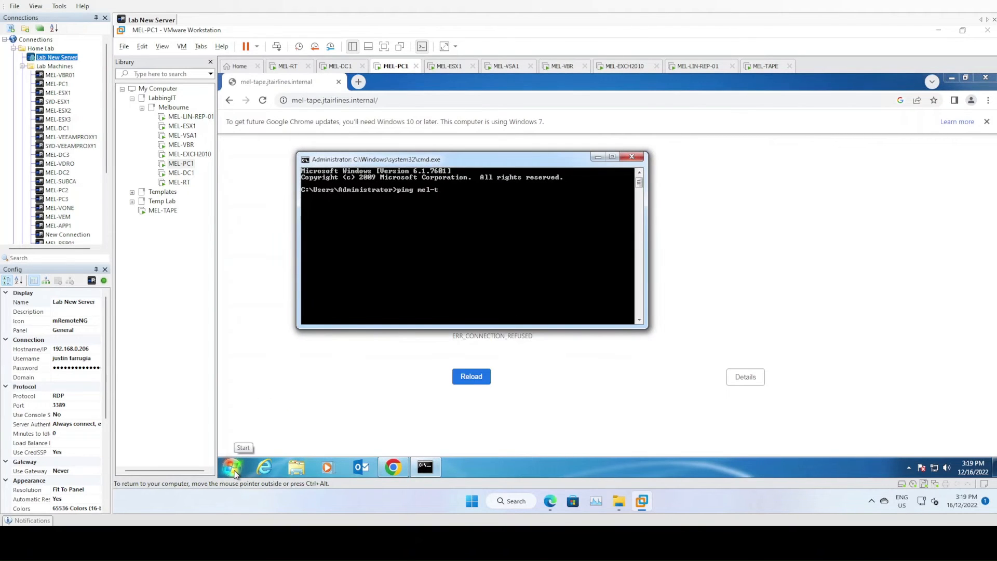
key("Return")
key("ctrl+c")
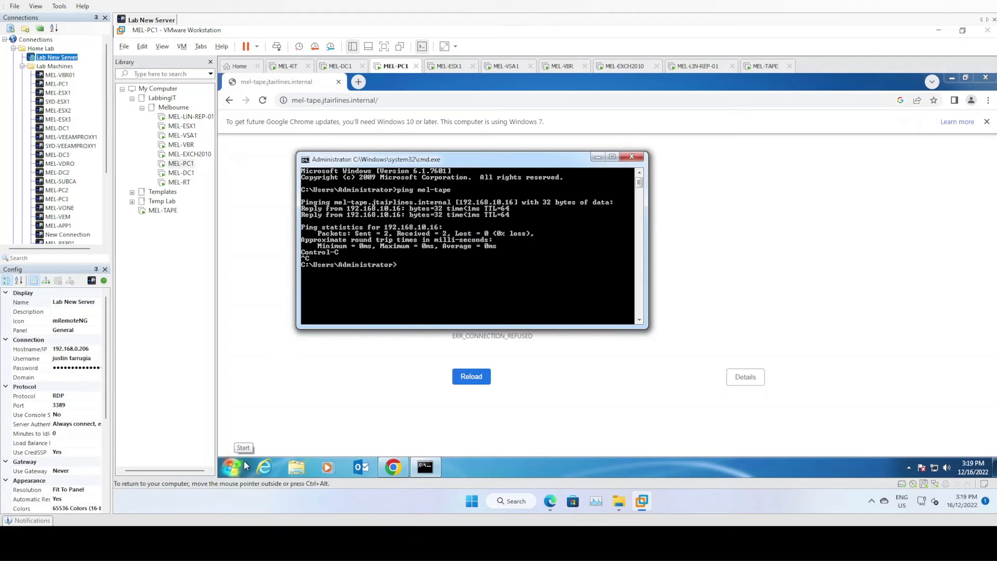
Log in to the MEL-TAPE console as tapeadmin with the account password
left_click(708, 67)
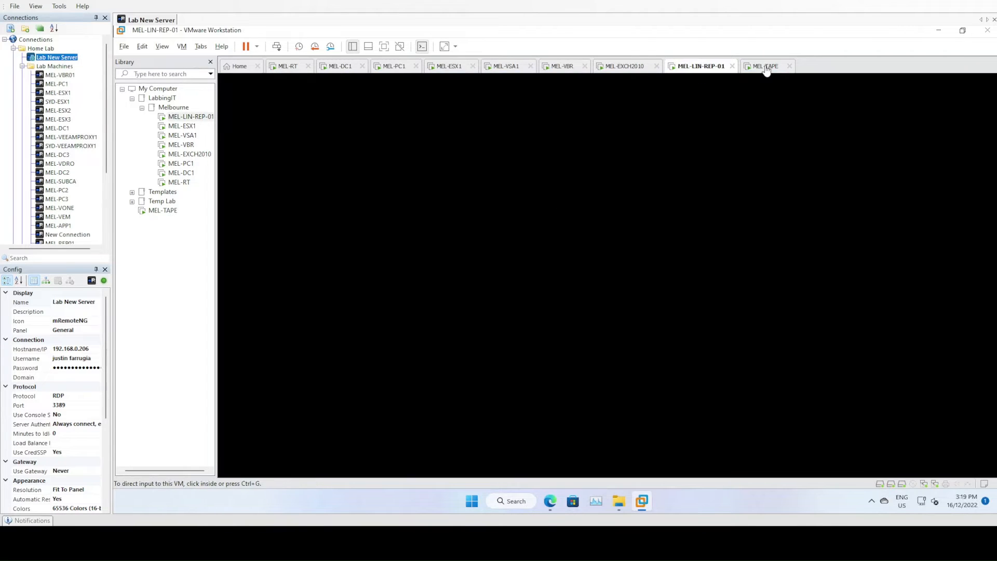
left_click(762, 67)
left_click(586, 240)
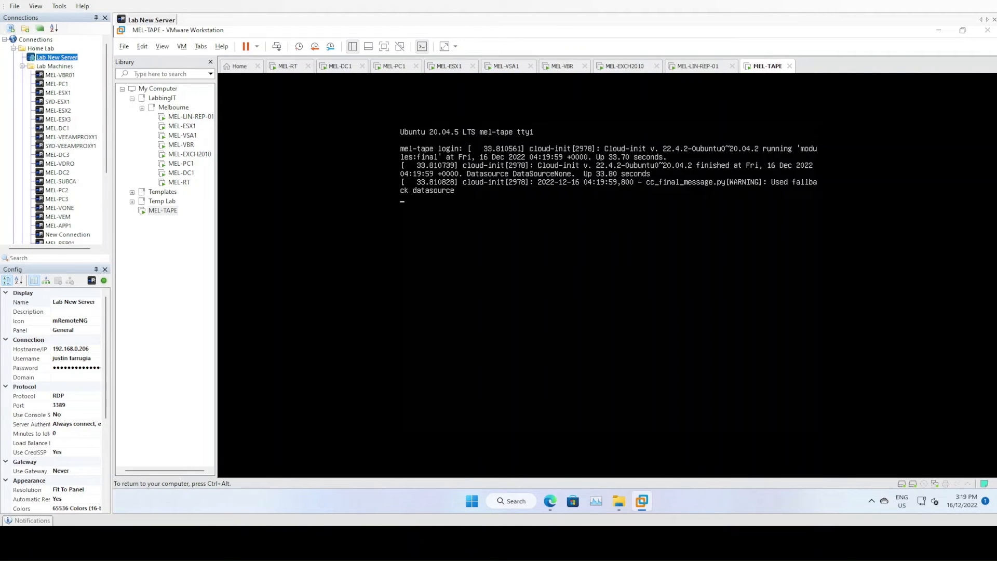
key("Return")
type("tapeadmin")
key("Return")
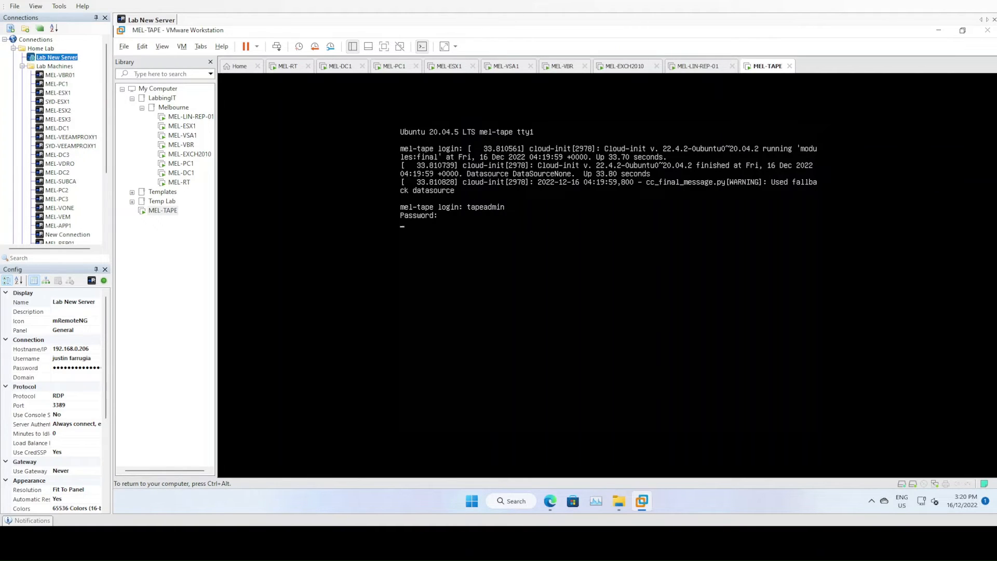
key("Return")
Try to check MEL-TAPE's network configuration with the ifconfig and ipconfig commands
type("ifconfig")
key("Return")
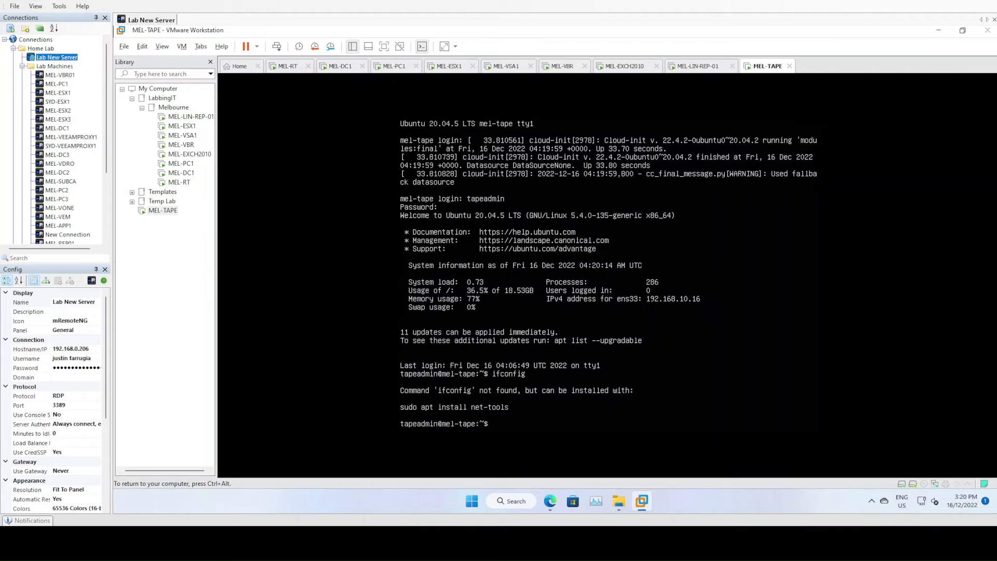
type("ipconfig")
key("Return")
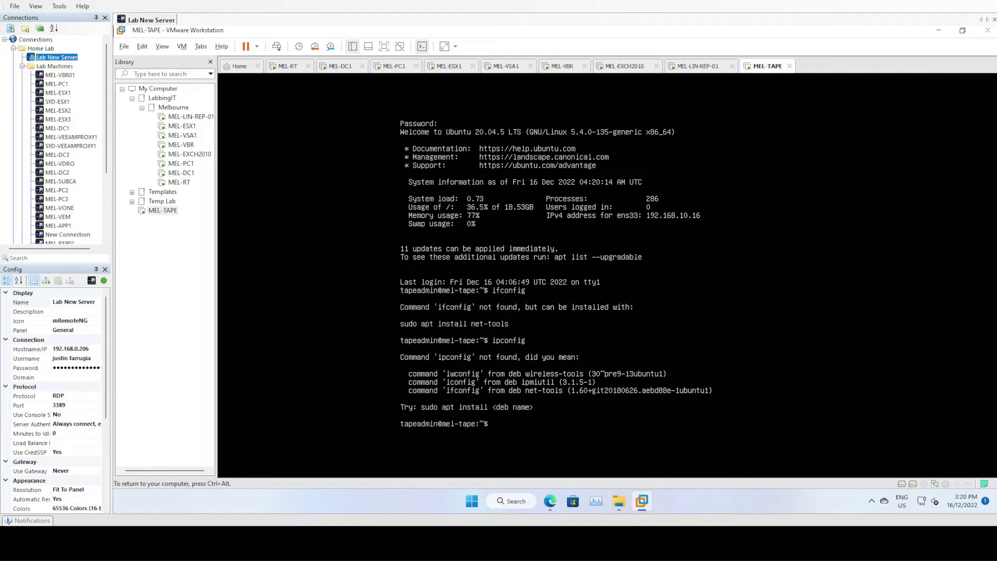
Switch back to MEL-PC1 and retry loading the mel-tape.jtairlines.internal page
key("ctrl+alt")
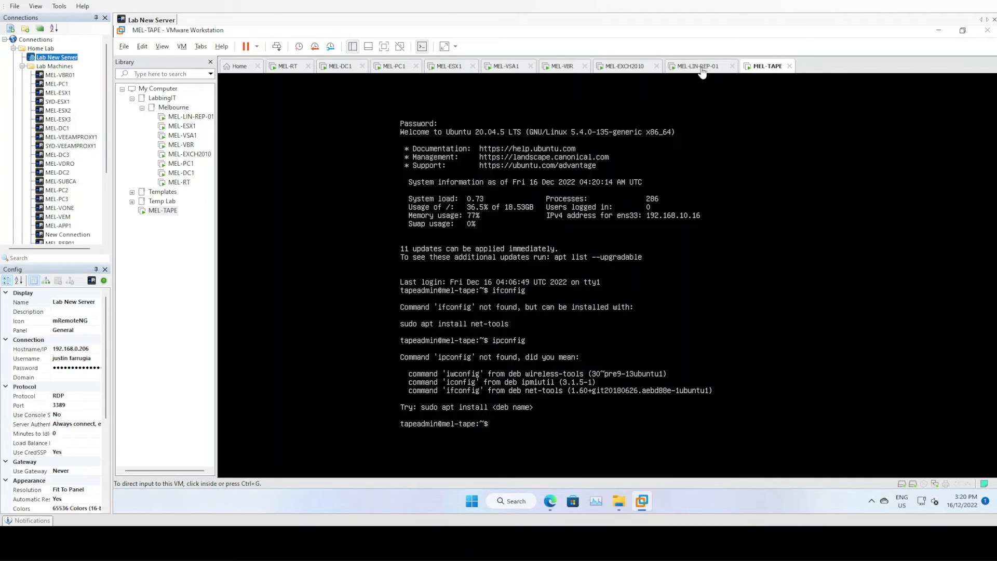
left_click(391, 72)
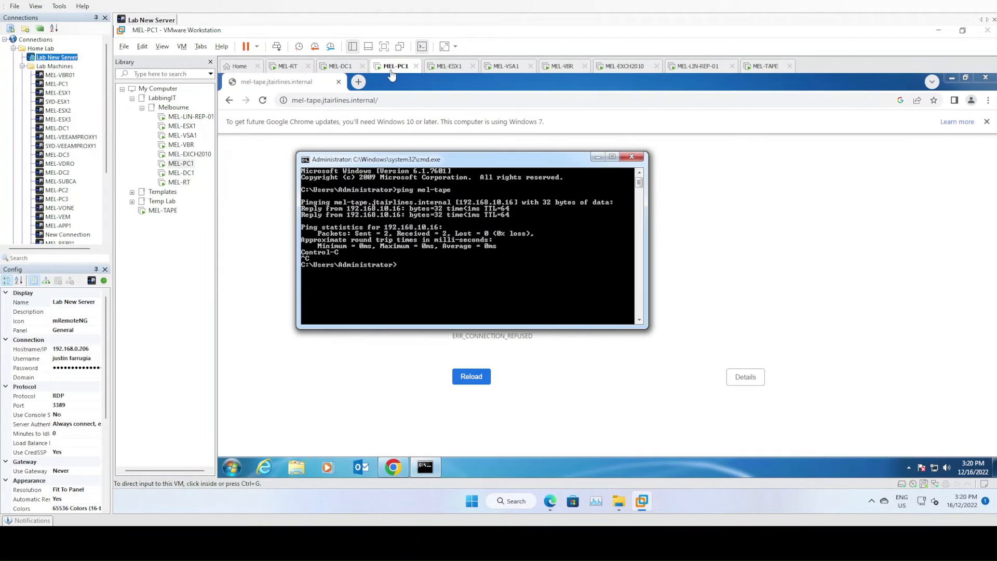
left_click(262, 100)
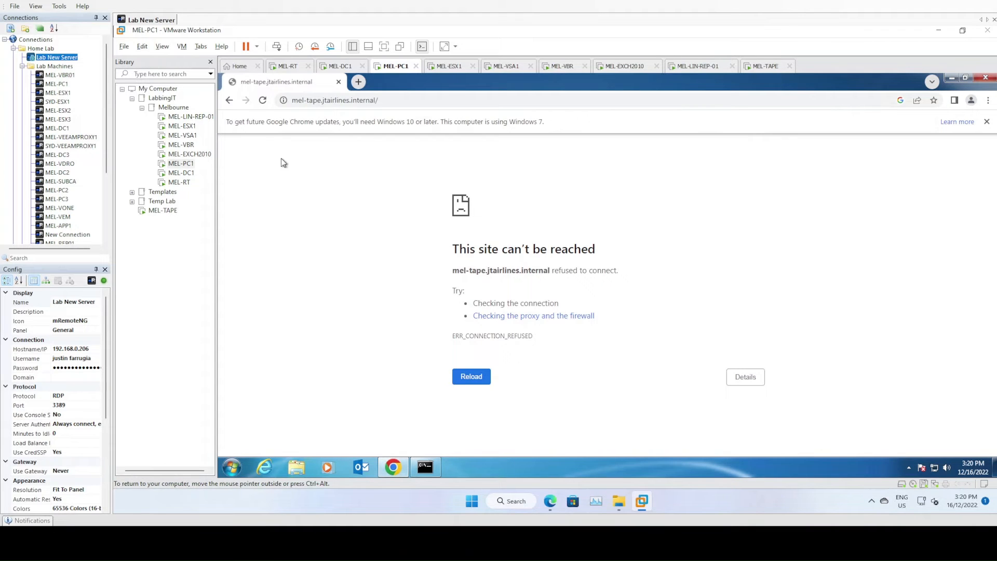
Load the QUADStor web interface by its IP address 192.168.10.16 and recheck the earlier ping output in the command prompt
left_click(262, 101)
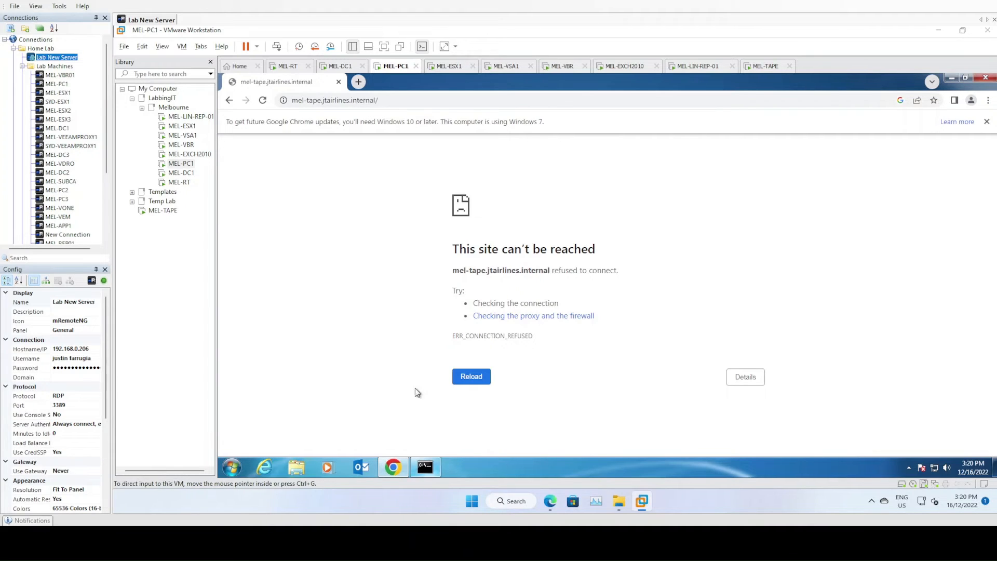
left_click(355, 103)
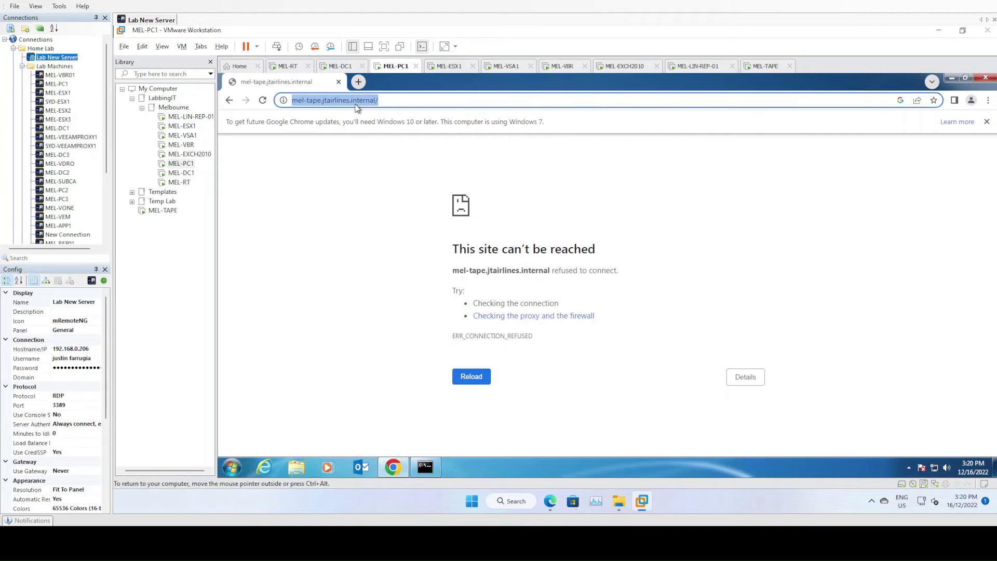
type("192.168.10.16")
key("Return")
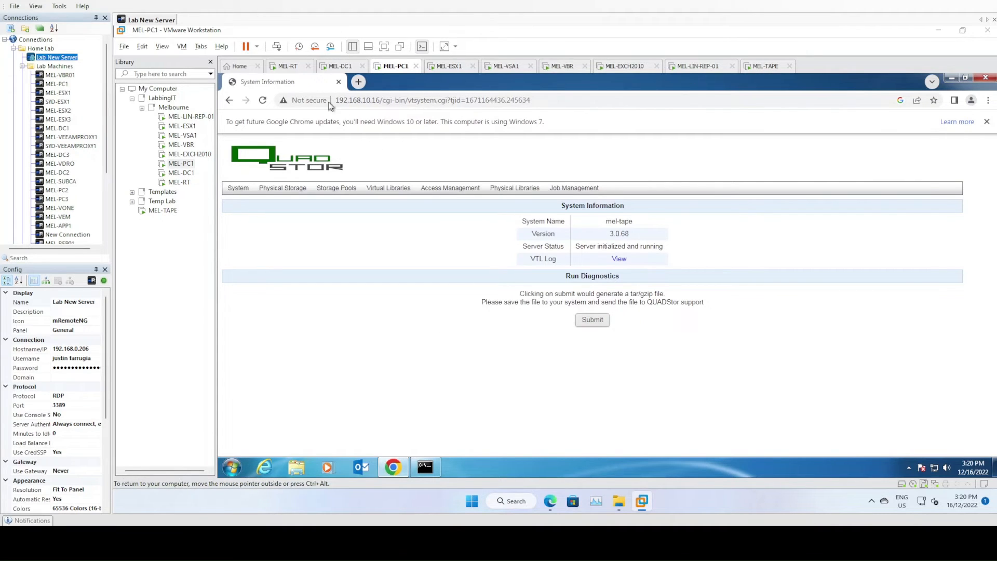
left_click(426, 464)
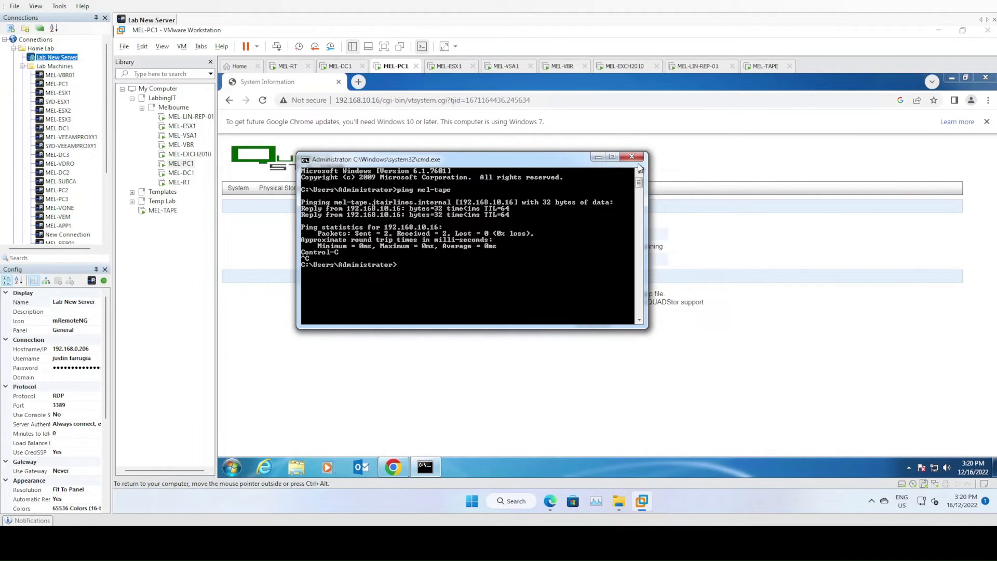
left_click(598, 157)
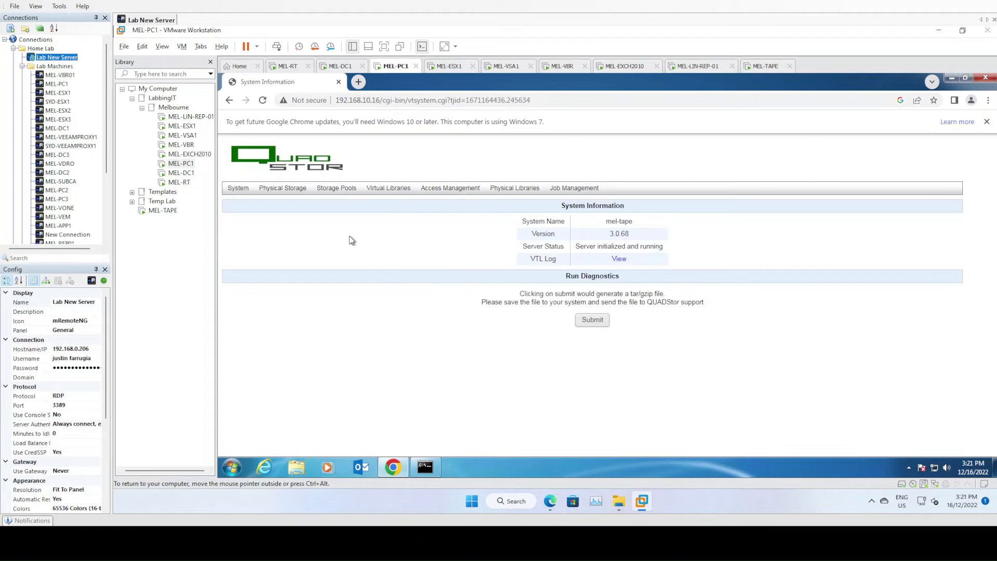
Add the 1000 GB physical disk /dev/sdb to the Default storage pool
left_click(273, 192)
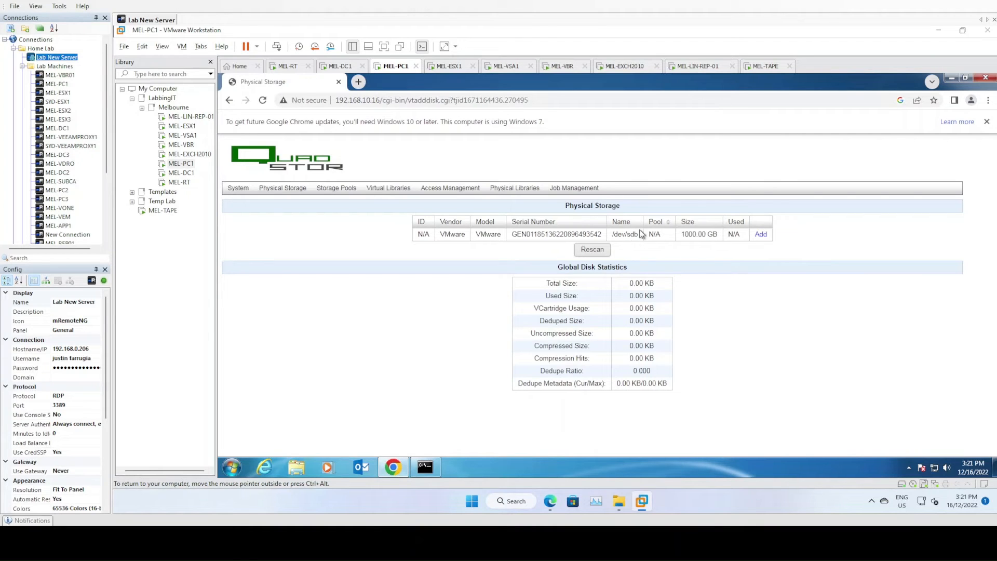
left_click_drag(610, 237, 724, 237)
left_click(690, 246)
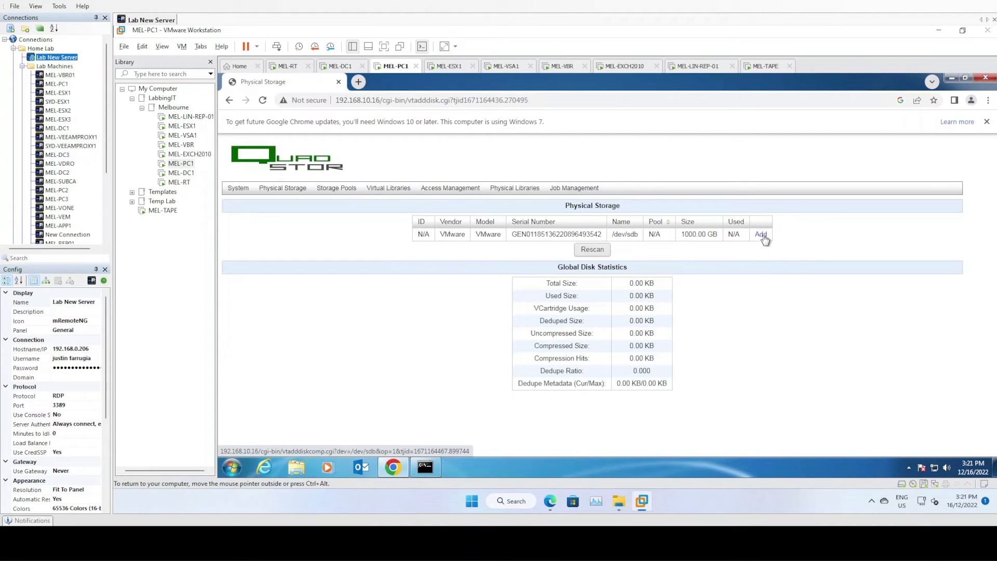
left_click(761, 234)
left_click(629, 226)
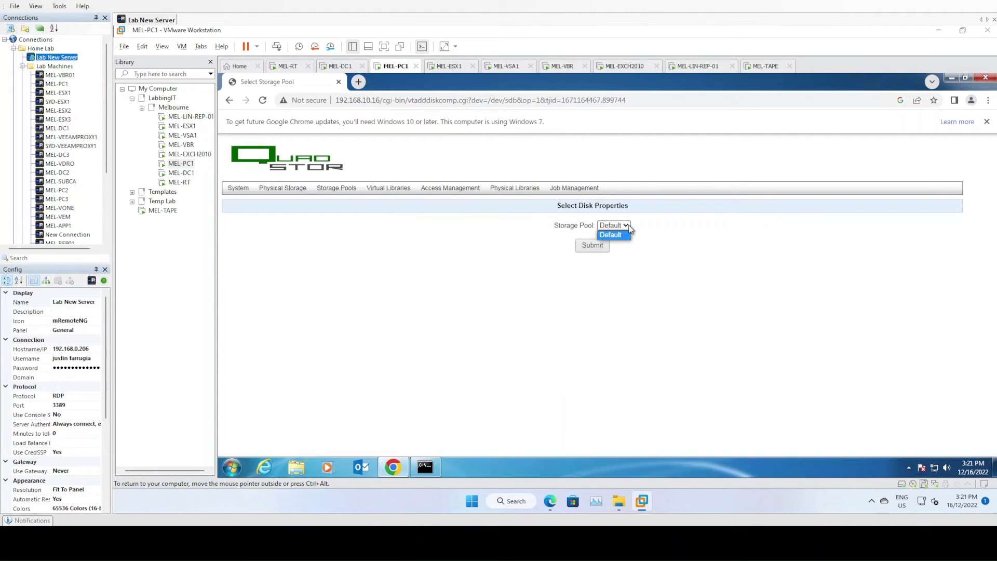
left_click(613, 237)
left_click(605, 252)
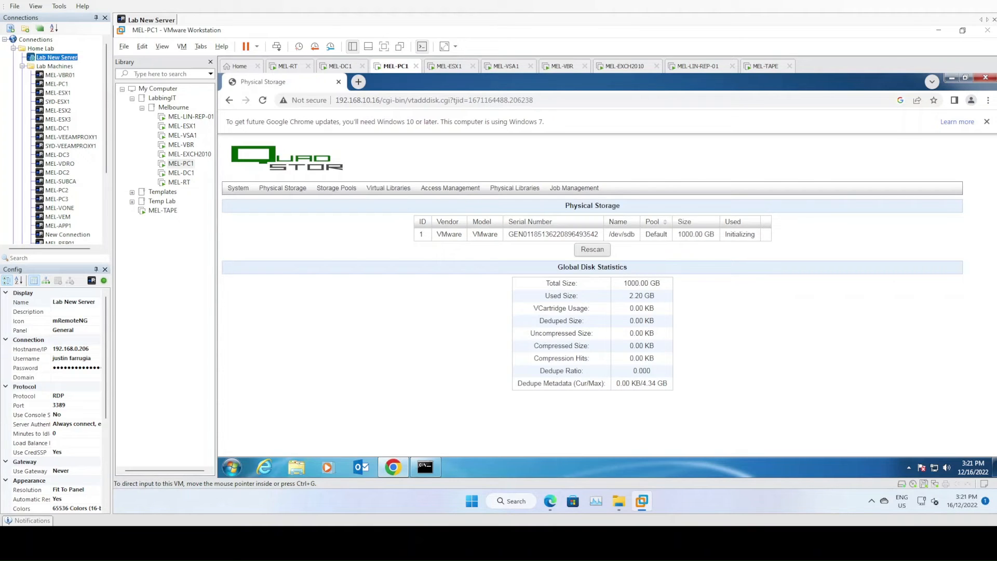
Try rescanning the physical storage and check the added disk's initialization status and the configured storage pools
left_click(591, 250)
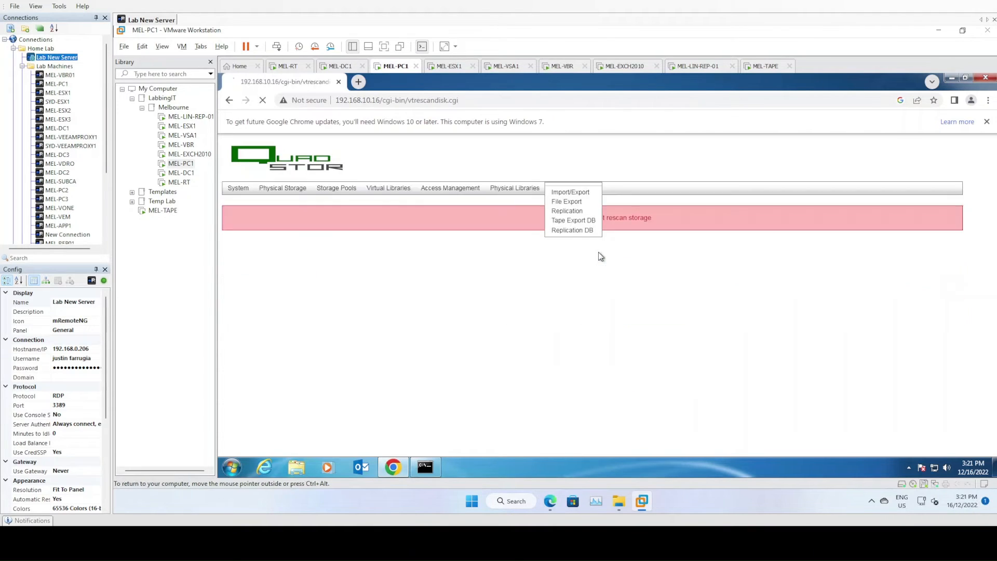
left_click(294, 191)
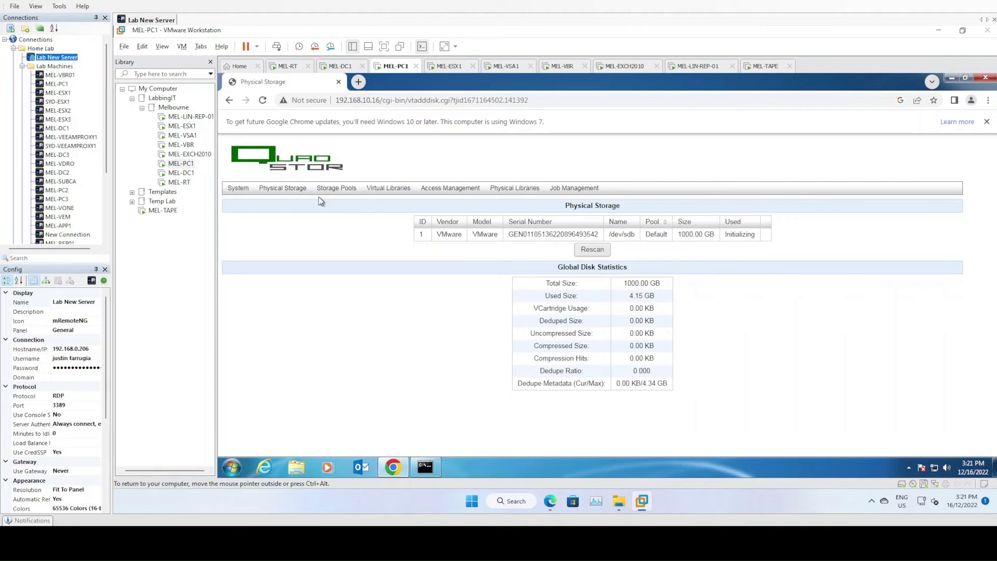
left_click(336, 188)
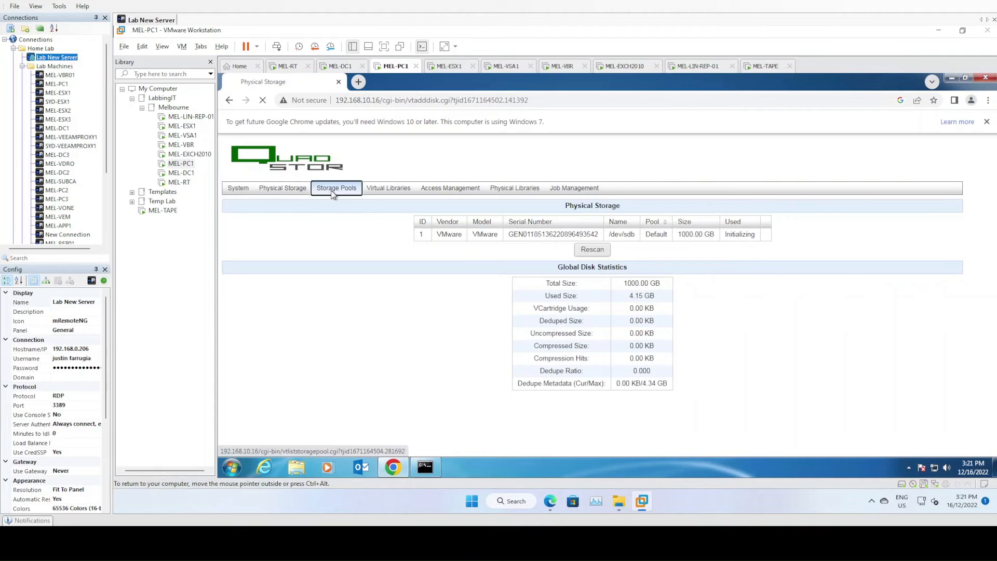
left_click(285, 188)
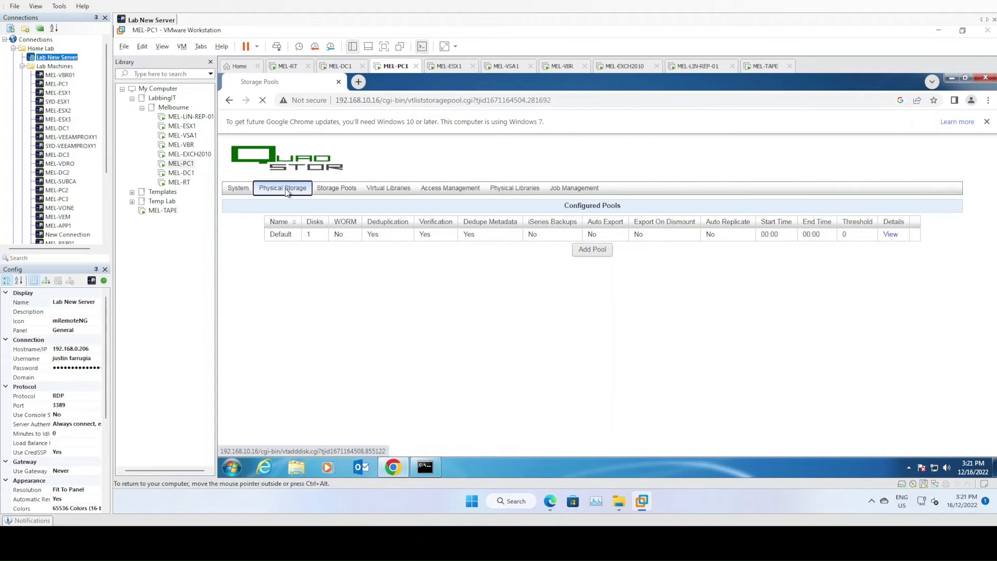
left_click(341, 188)
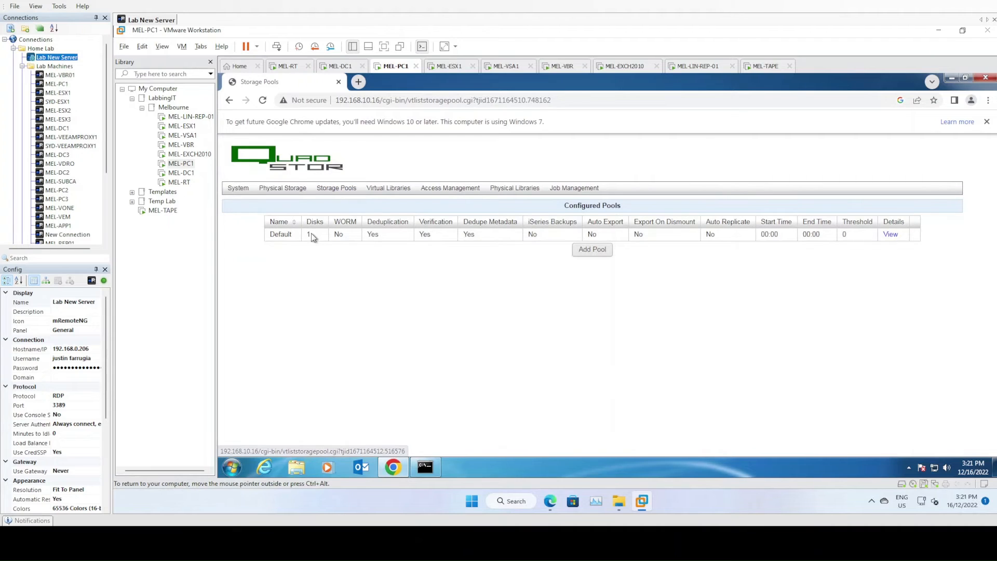
left_click(289, 190)
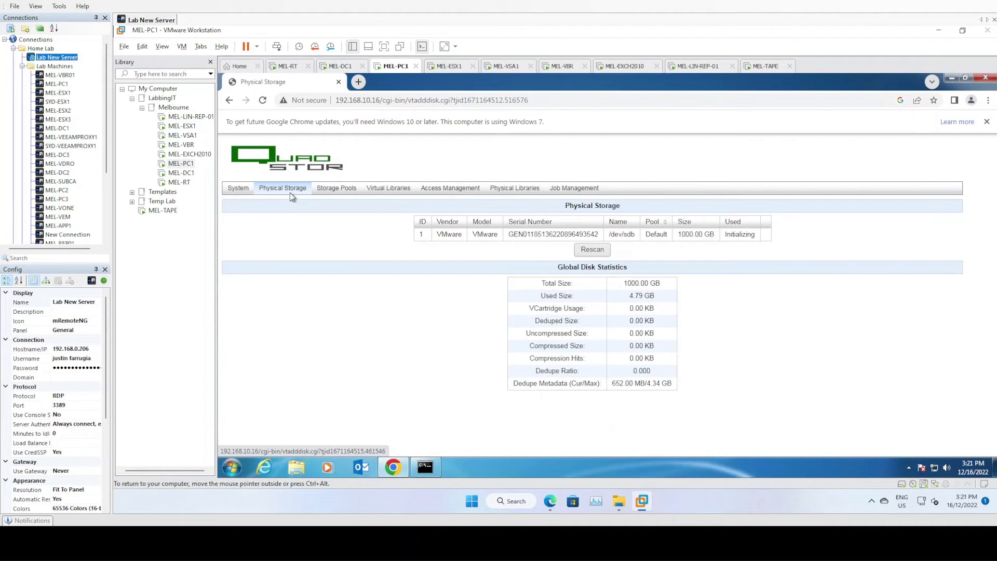
left_click(584, 250)
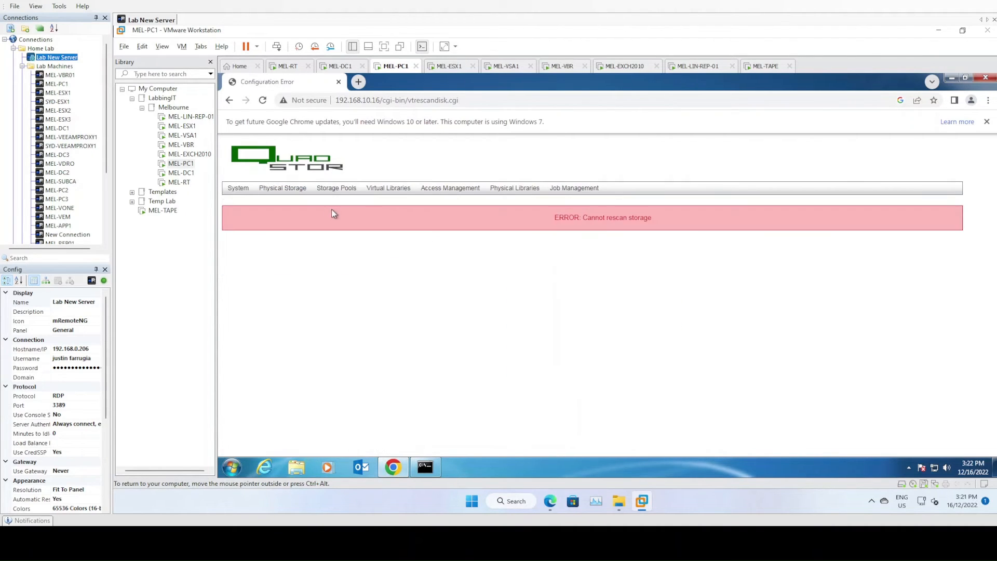
left_click(294, 190)
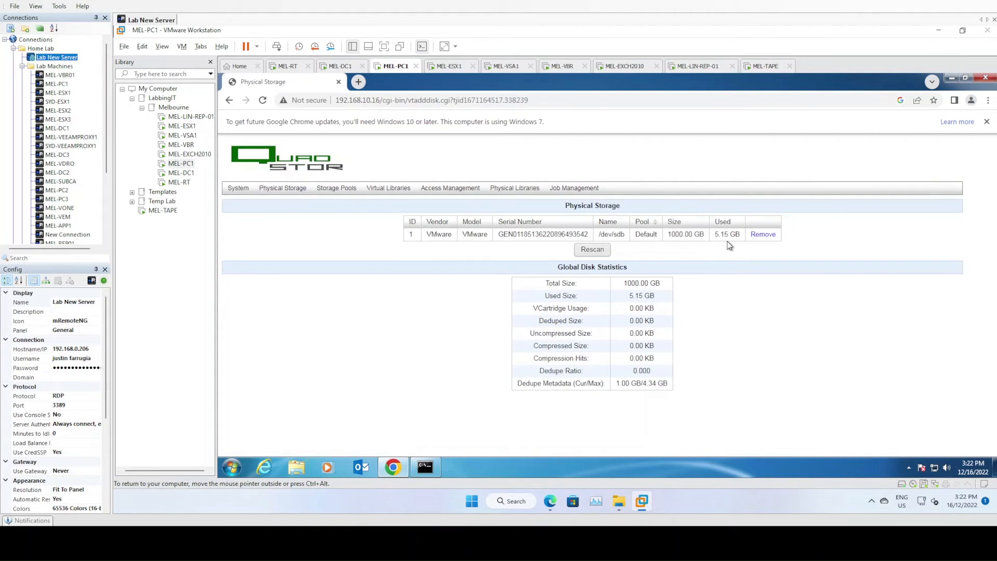
left_click(336, 190)
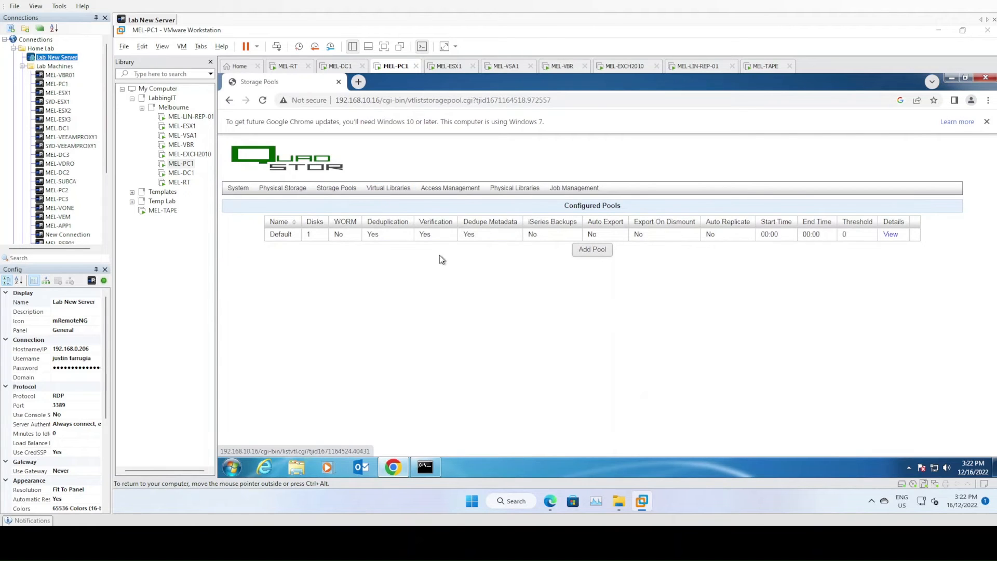
Start adding a virtual tape library and name it MelbourneVTL
left_click(391, 193)
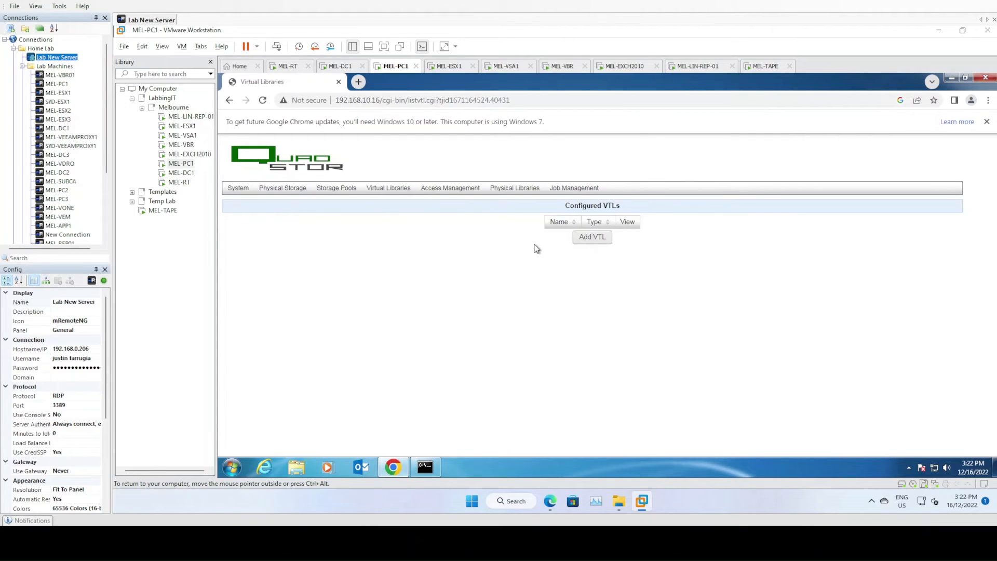
left_click(590, 243)
left_click(604, 227)
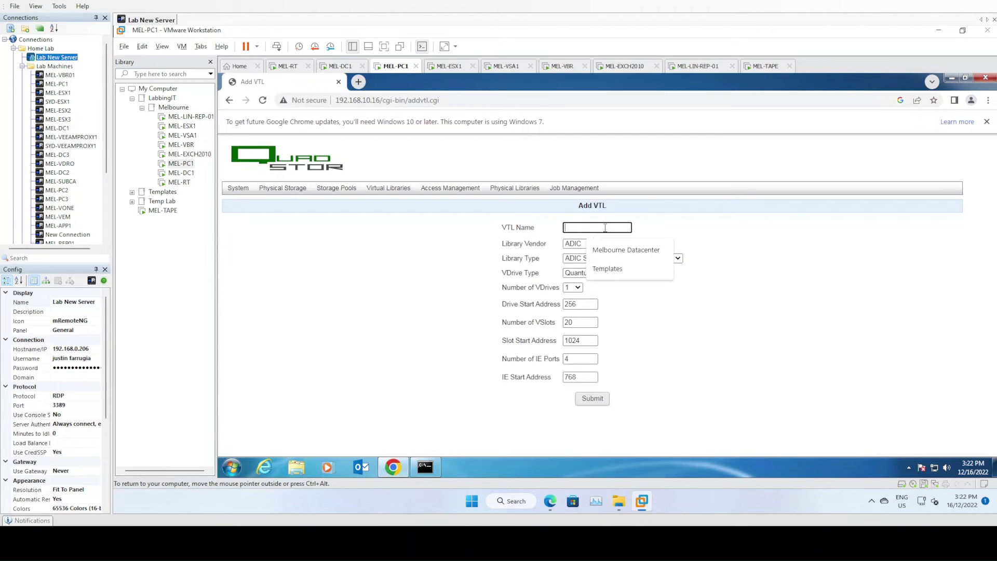
type("JT")
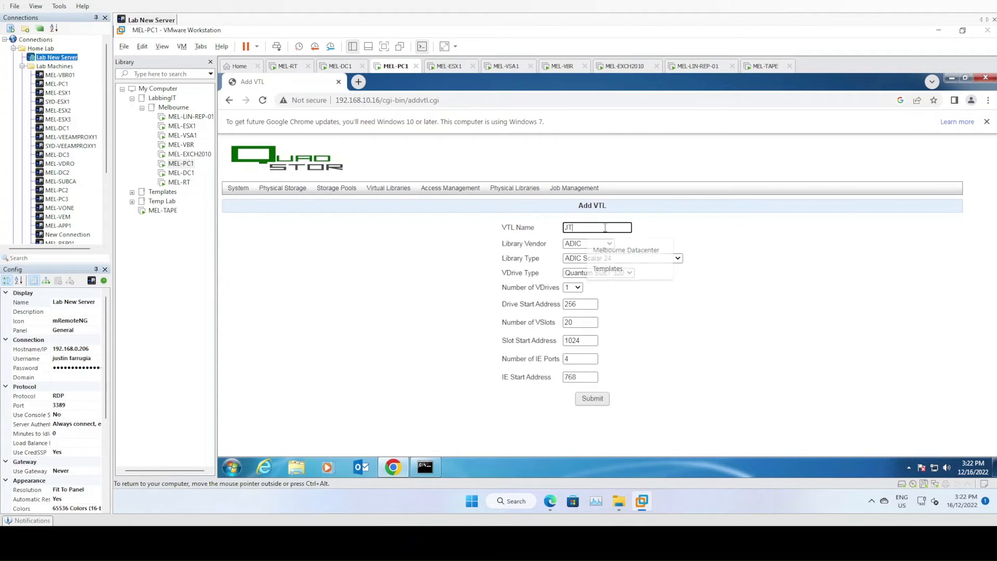
key("BackSpace")
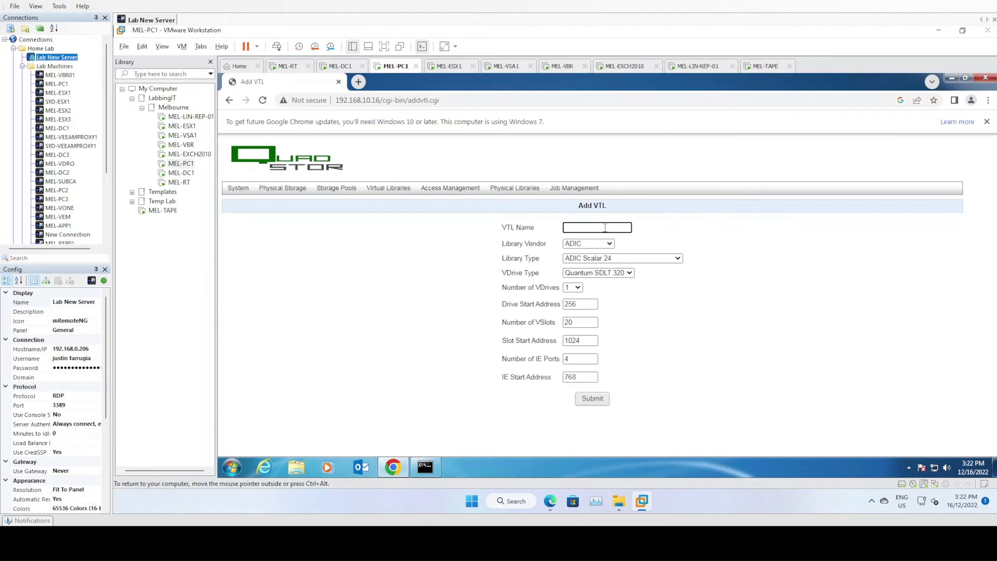
type("MelbourneV")
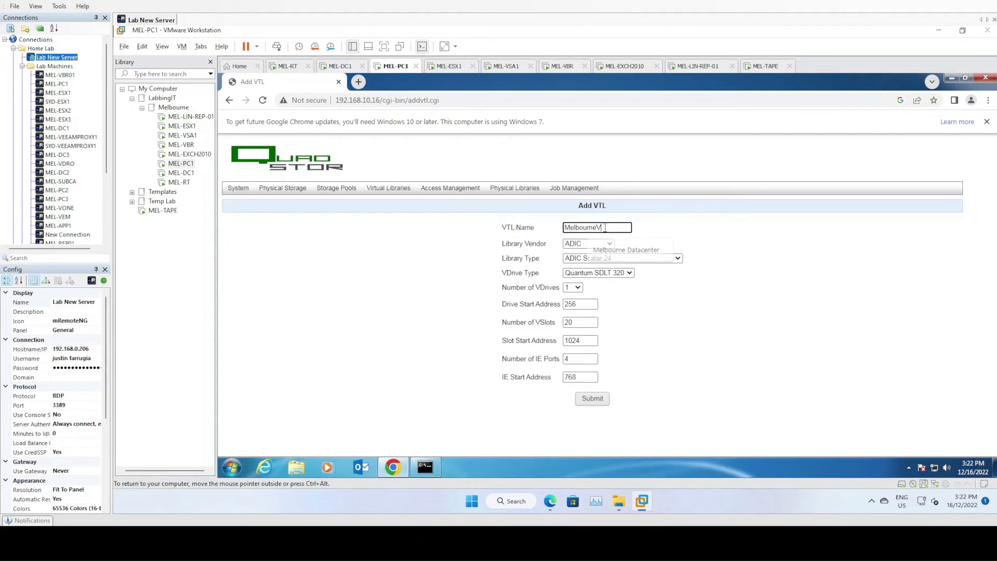
type("TL")
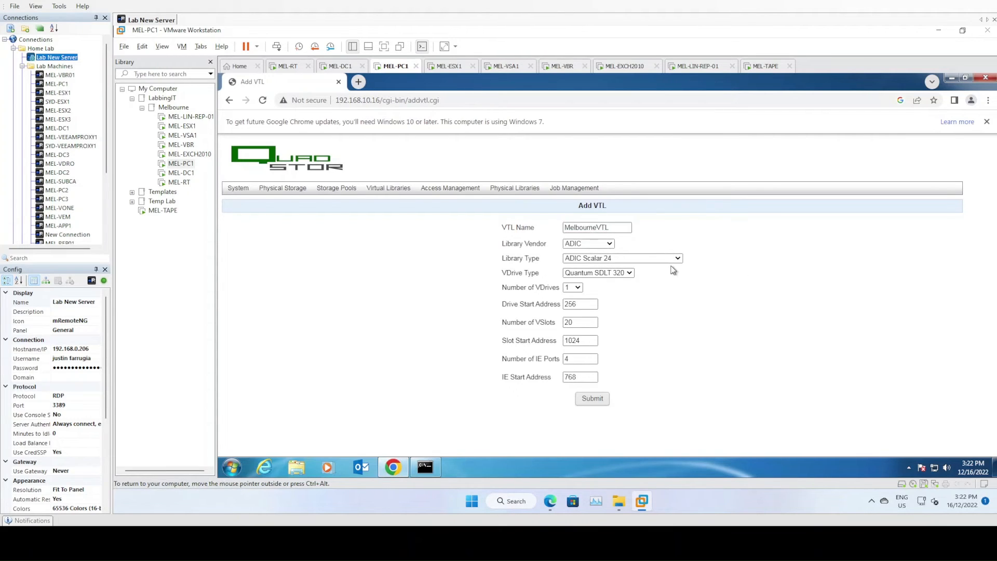
Set the library vendor to HP and the library type to HP StorageWorks MSL 2024/4048/8096
left_click(588, 245)
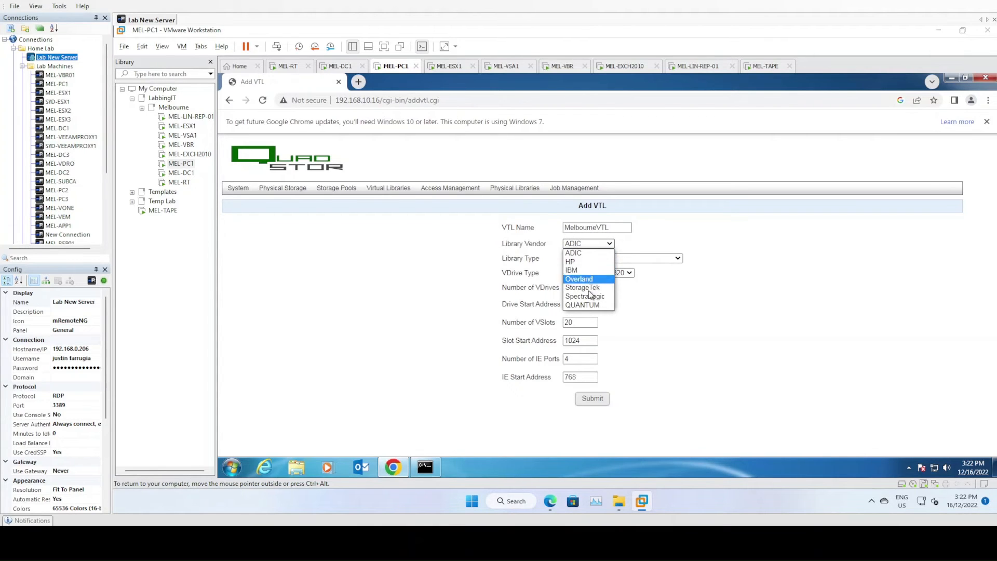
left_click(587, 263)
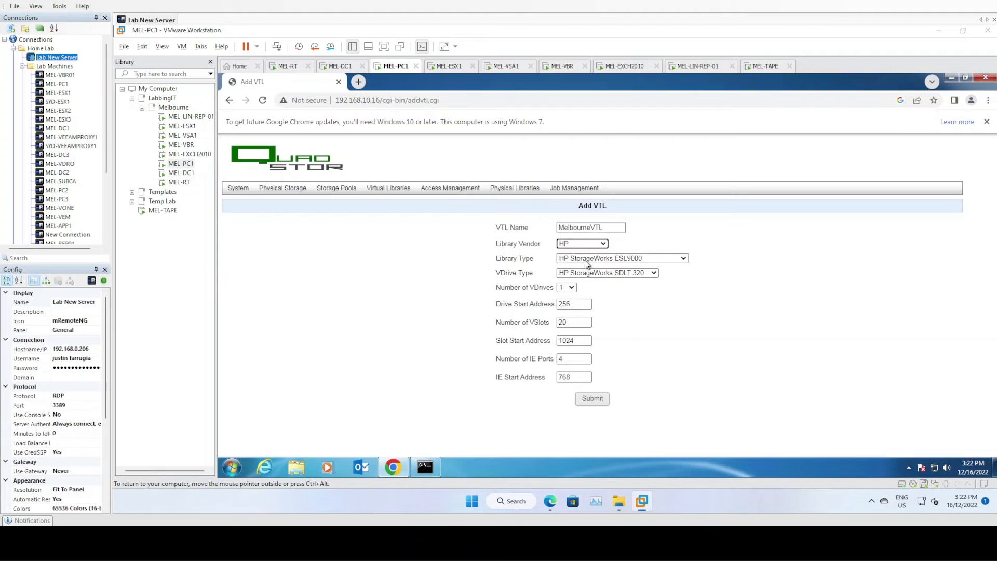
left_click(642, 260)
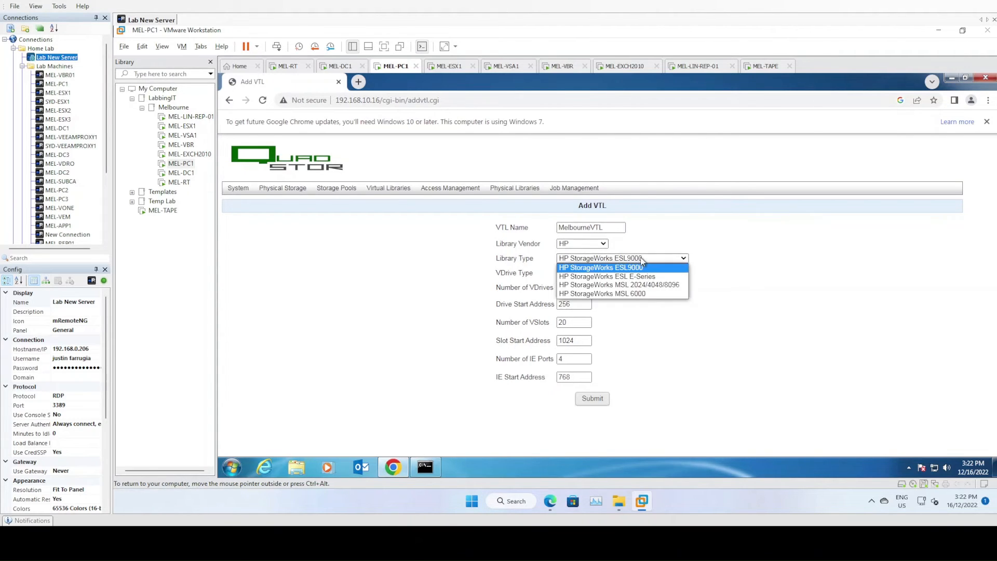
left_click(659, 286)
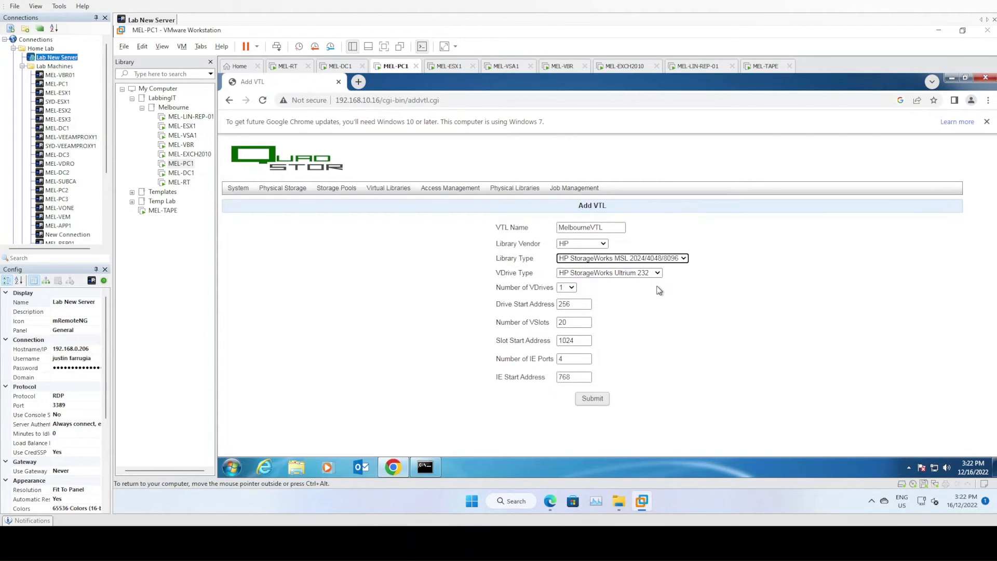
Review the available virtual drive types and choose HP StorageWorks Ultrium 232
left_click(637, 274)
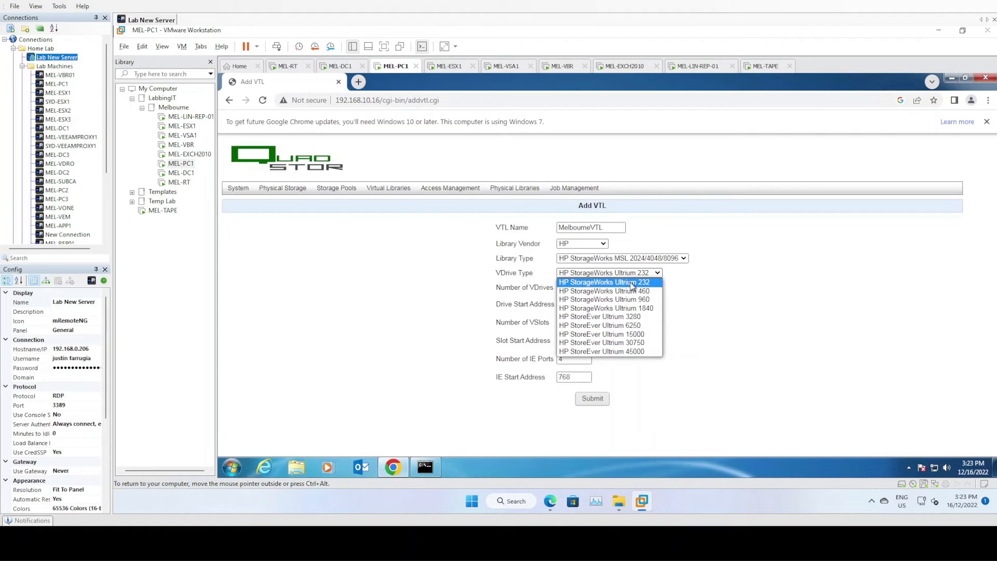
left_click(637, 283)
left_click(639, 274)
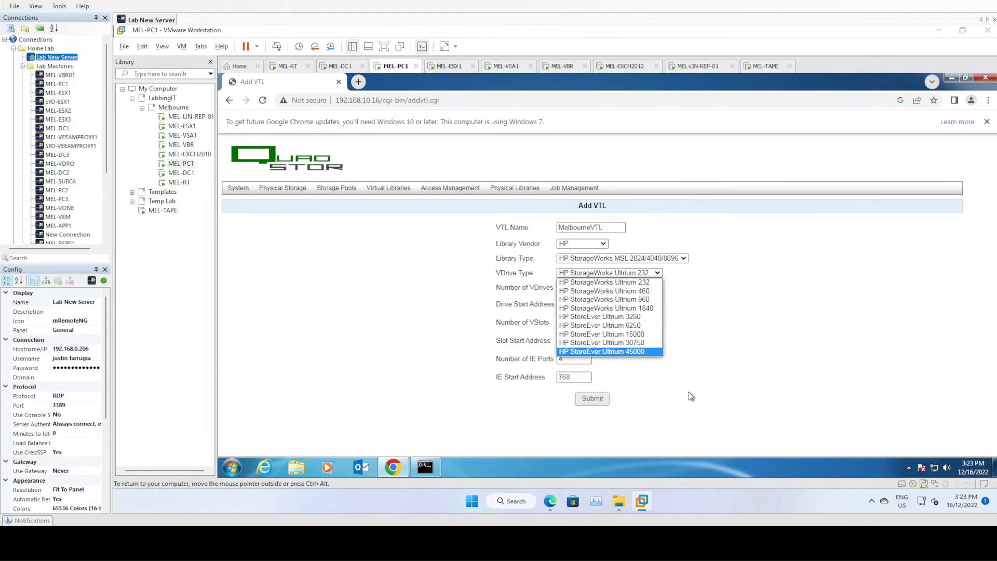
left_click(630, 282)
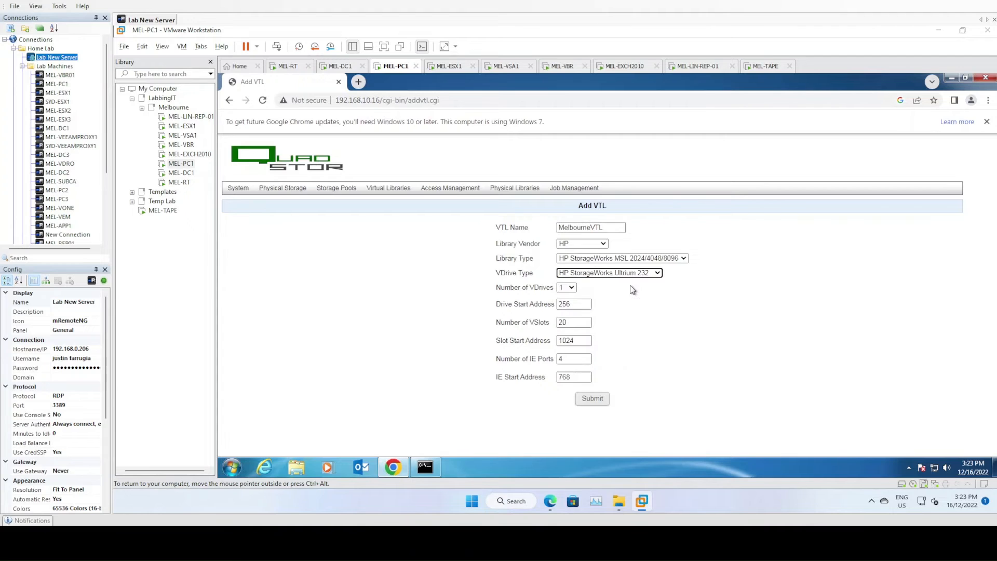
left_click(687, 330)
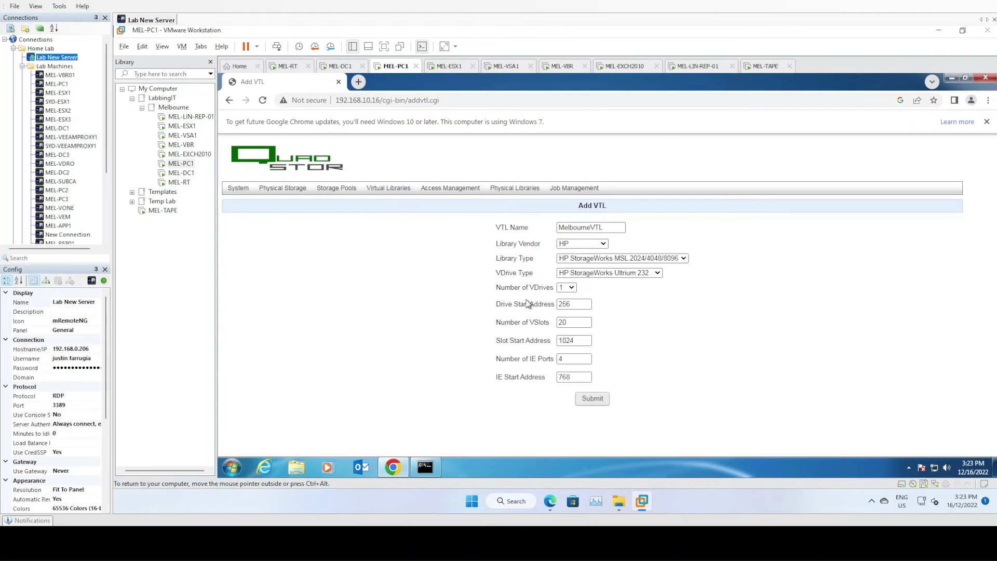
Set the number of virtual drives to 2 and create the MelbourneVTL library
left_click(574, 287)
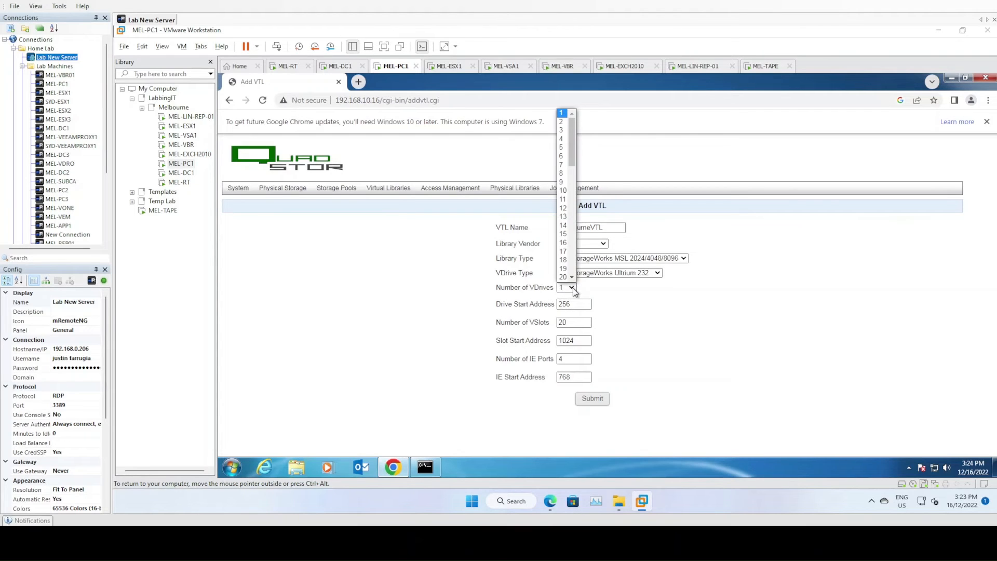
left_click(574, 288)
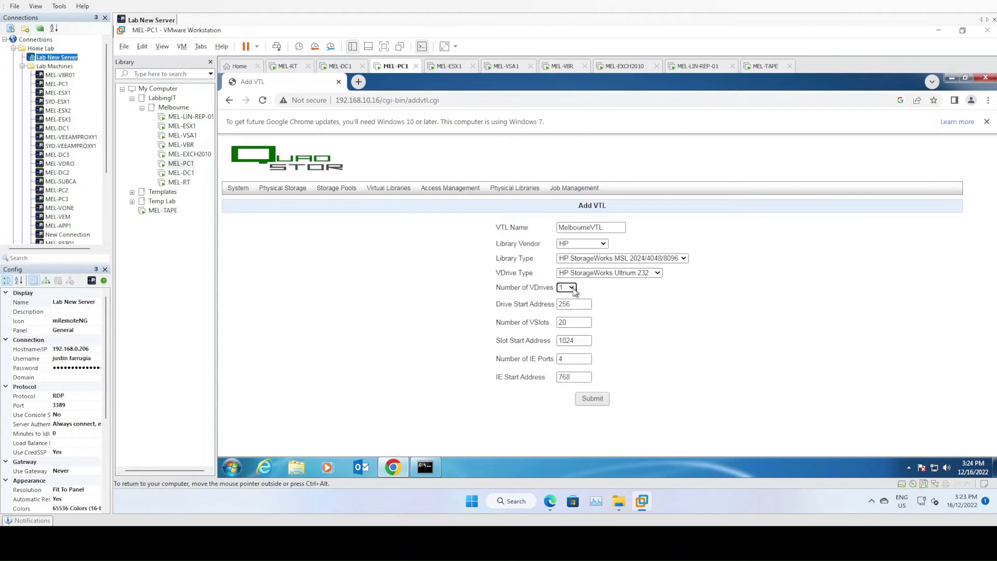
left_click(574, 287)
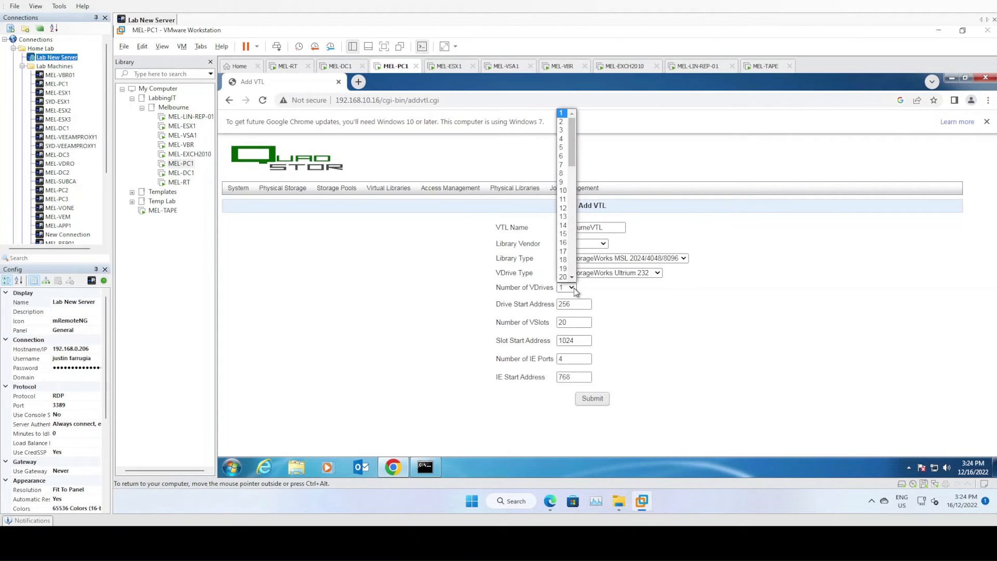
left_click(563, 124)
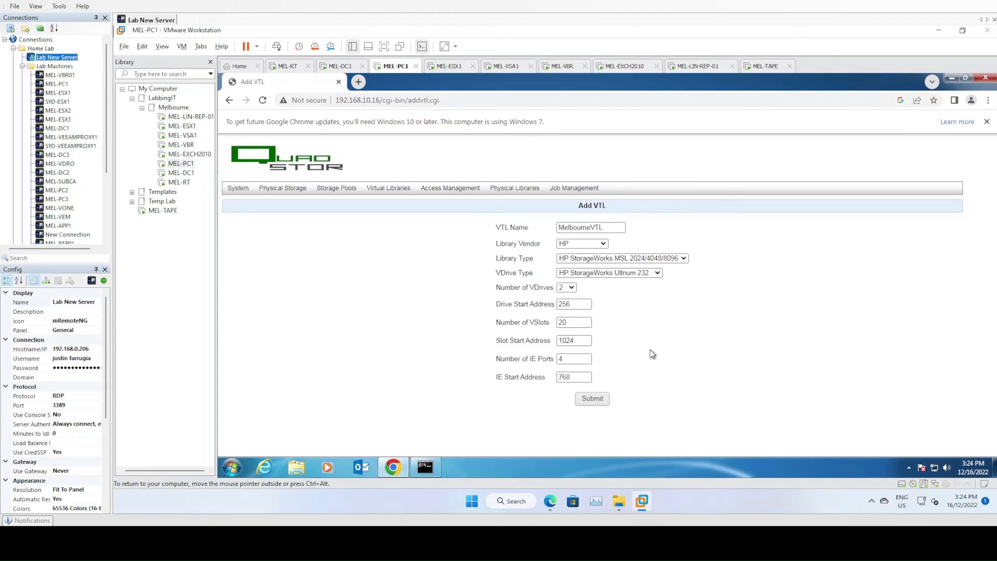
left_click(607, 399)
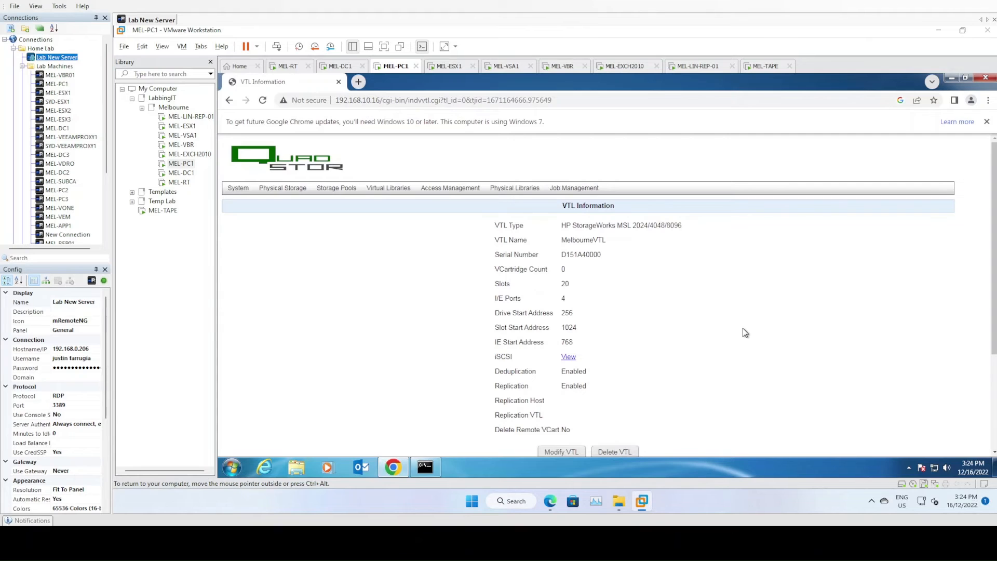
Review the new library's details and start adding 10 LTO 1 virtual cartridges from the Default storage pool
scroll(745, 332, "down", 1)
scroll(744, 332, "down", 3)
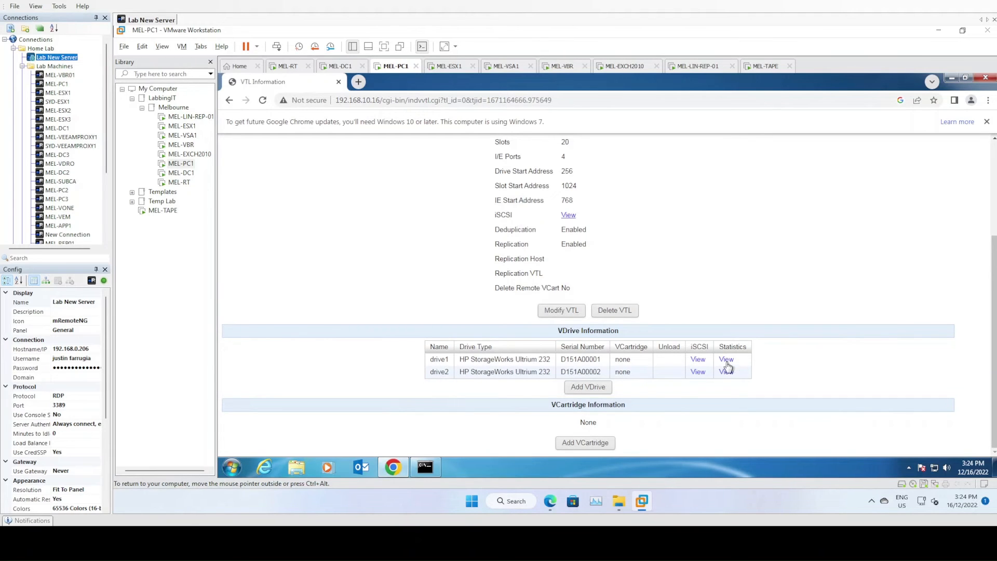
scroll(830, 272, "up", 3)
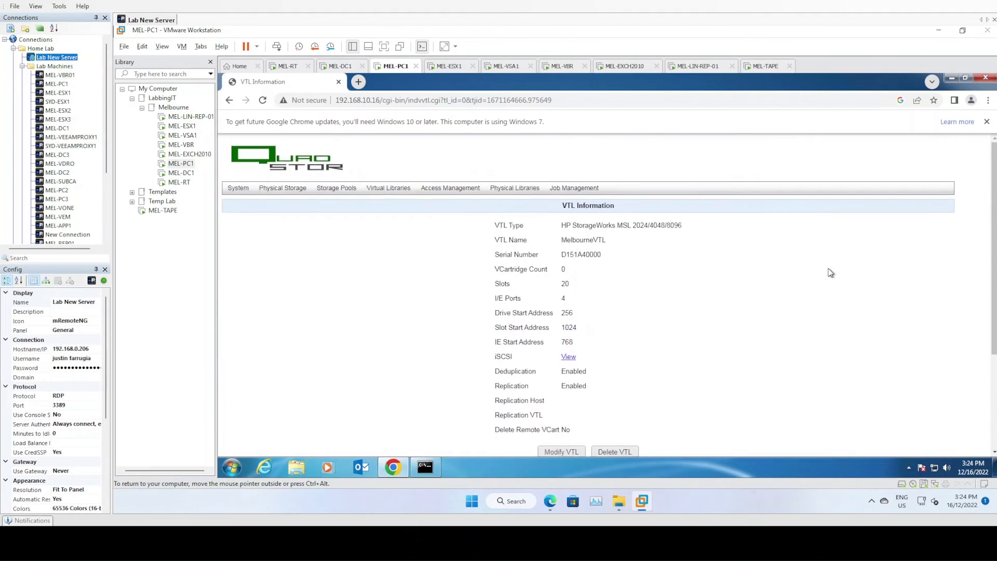
scroll(830, 273, "down", 3)
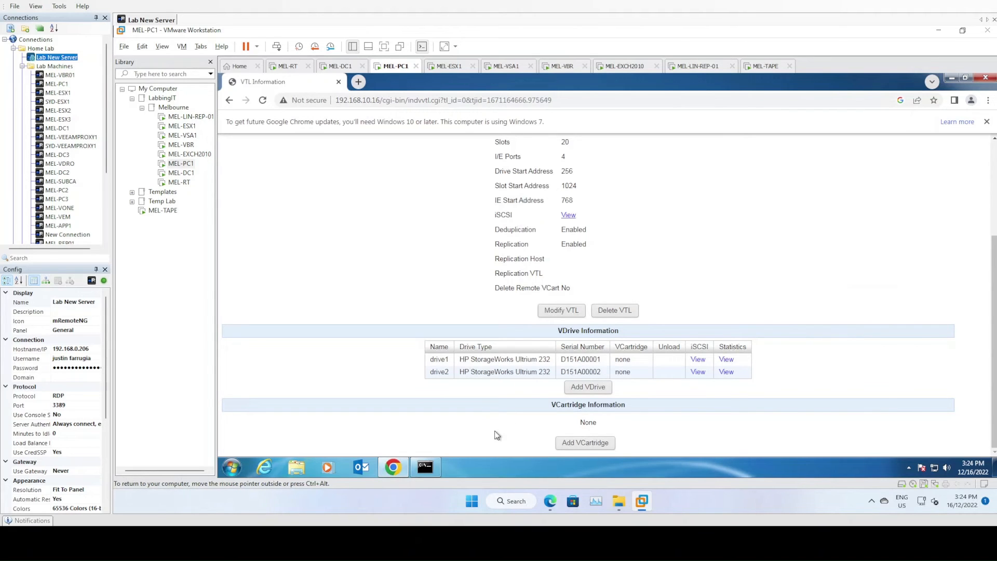
left_click(593, 444)
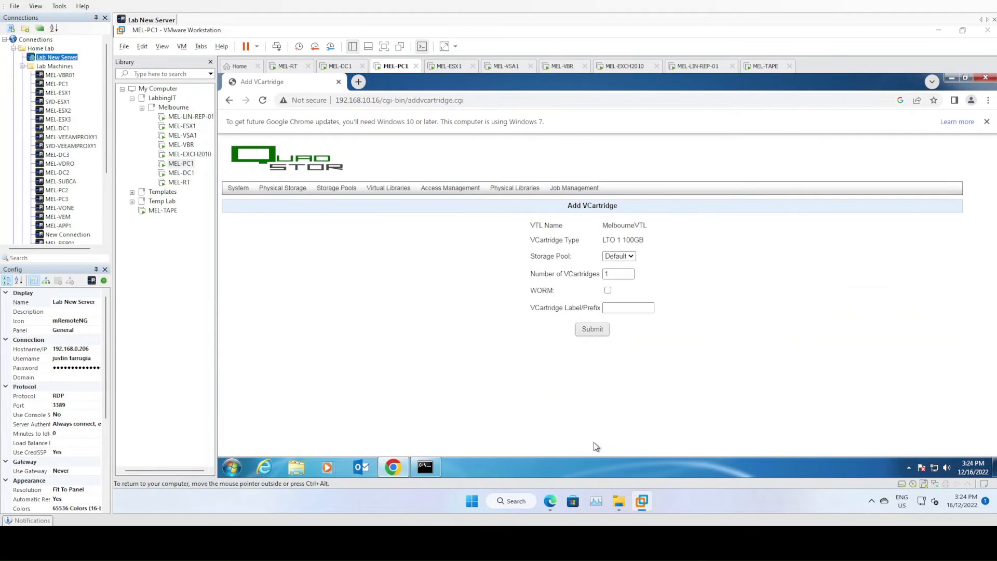
left_click(633, 256)
left_click(636, 260)
left_click_drag(626, 240, 656, 245)
left_click(605, 275)
double_click(605, 276)
type("10")
left_click(463, 286)
Label the cartridges with the prefix JTA000, create them, and check the library's cartridge list
left_click(619, 307)
type("JTA0001")
key("BackSpace")
left_click(646, 405)
left_click(587, 329)
scroll(681, 316, "down", 7)
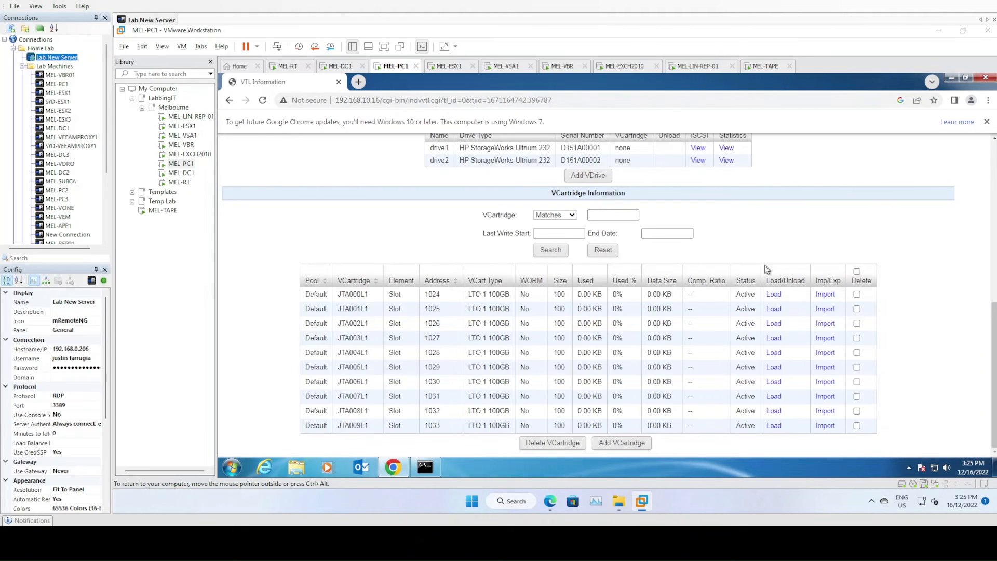
scroll(778, 280, "up", 2)
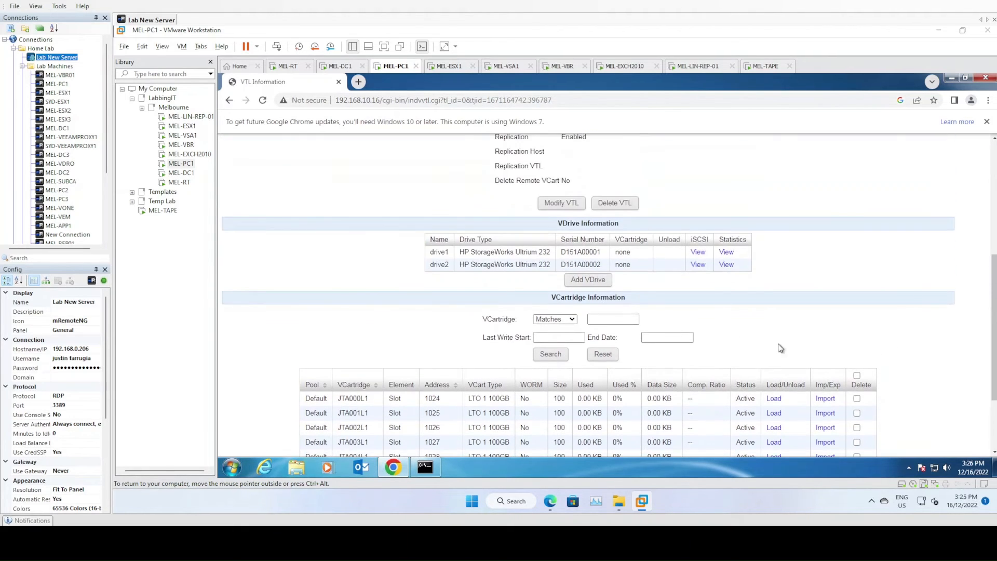
scroll(780, 348, "down", 2)
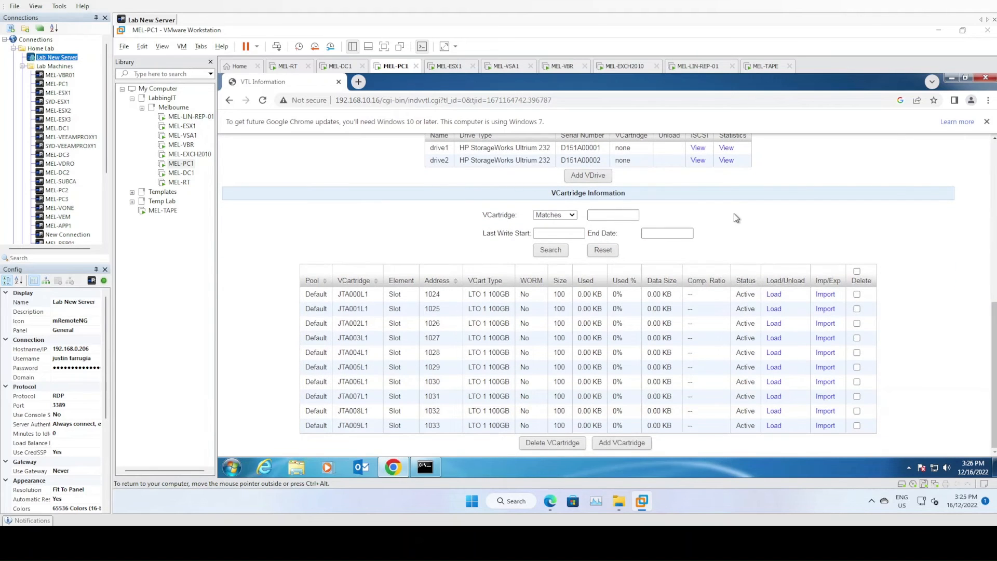
scroll(735, 238, "up", 7)
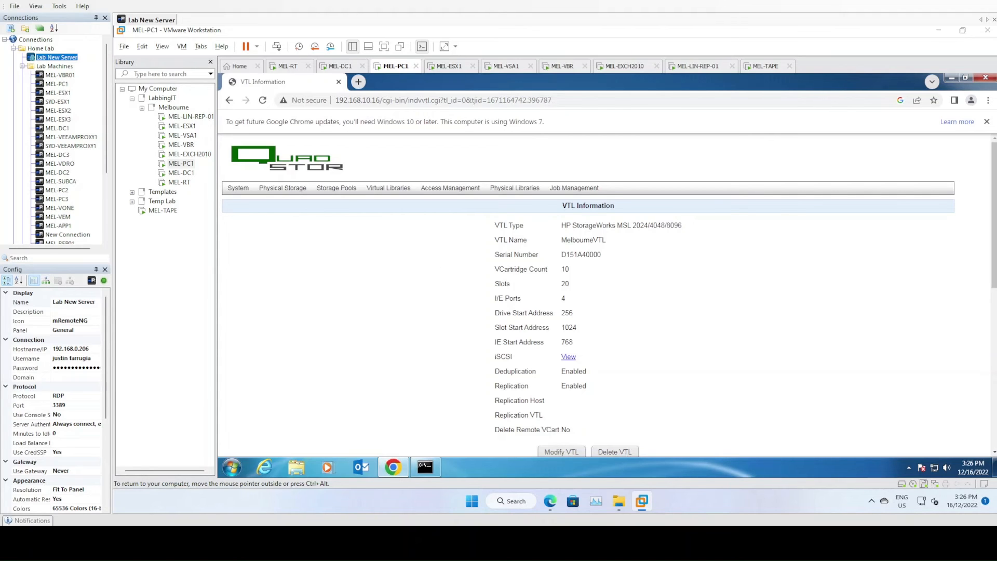
Switch to Veeam's Tape Infrastructure on MEL-VBR and open the iSCSI Initiator, starting the Microsoft iSCSI service
left_click(563, 66)
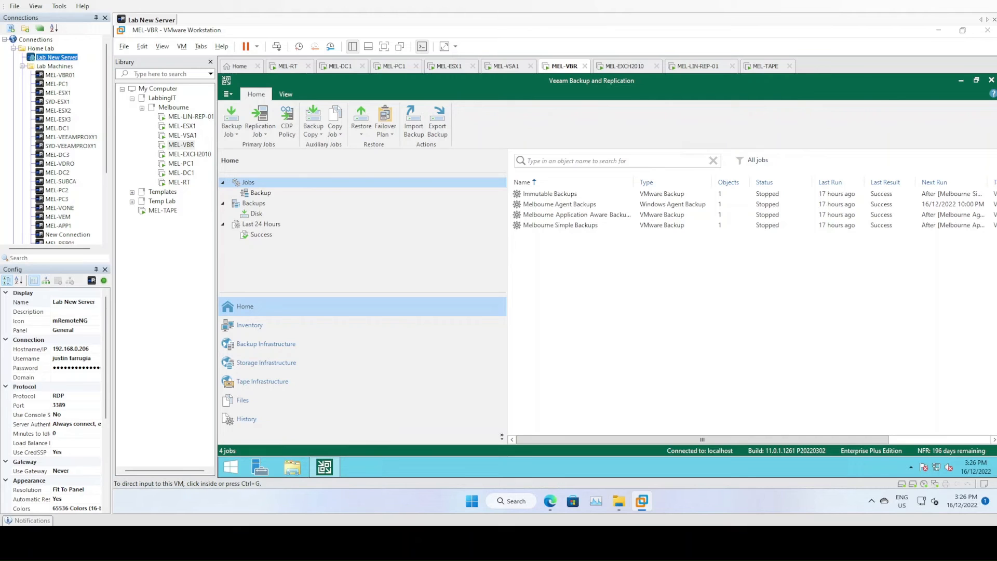
left_click(273, 387)
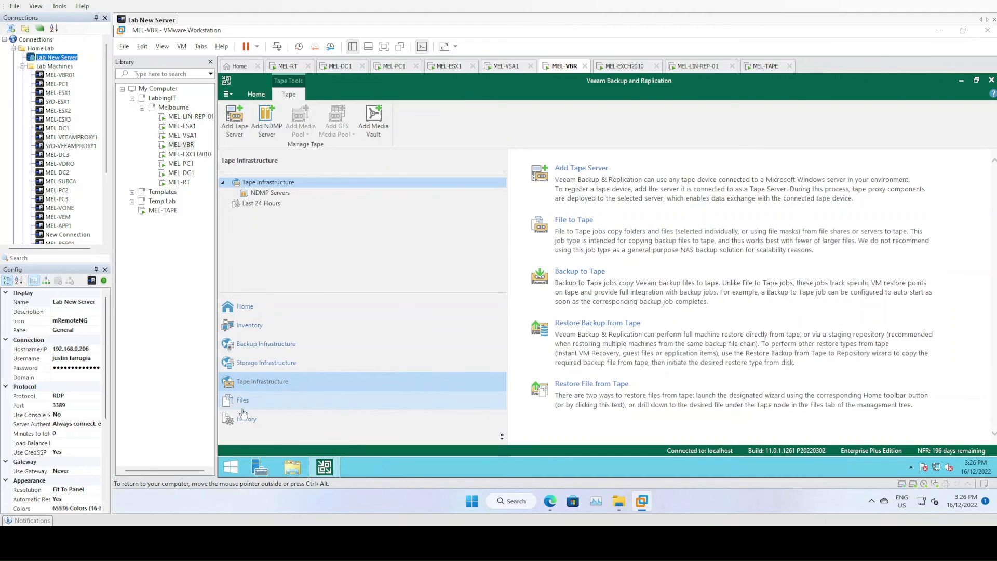
left_click(232, 470)
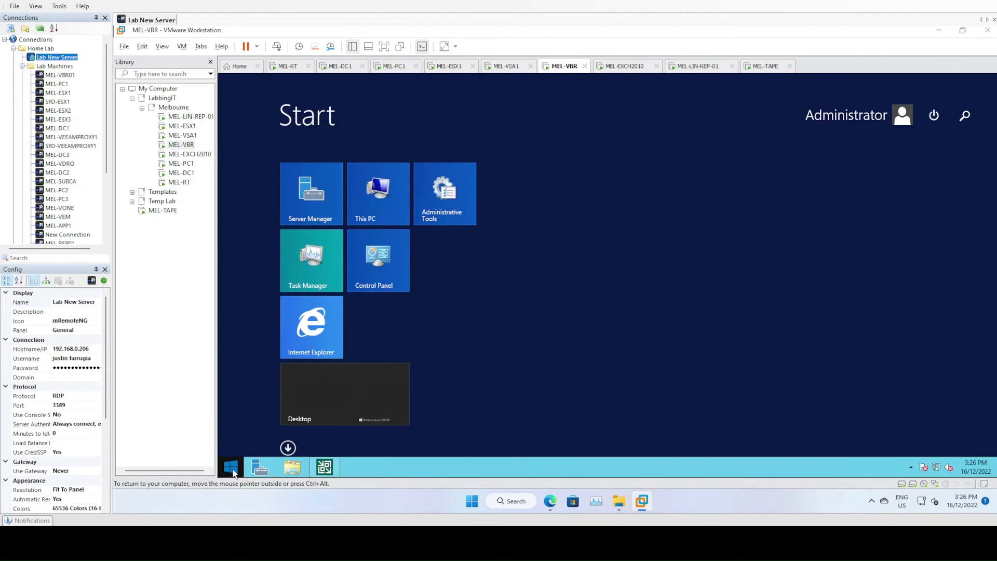
type("iscsi")
key("Return")
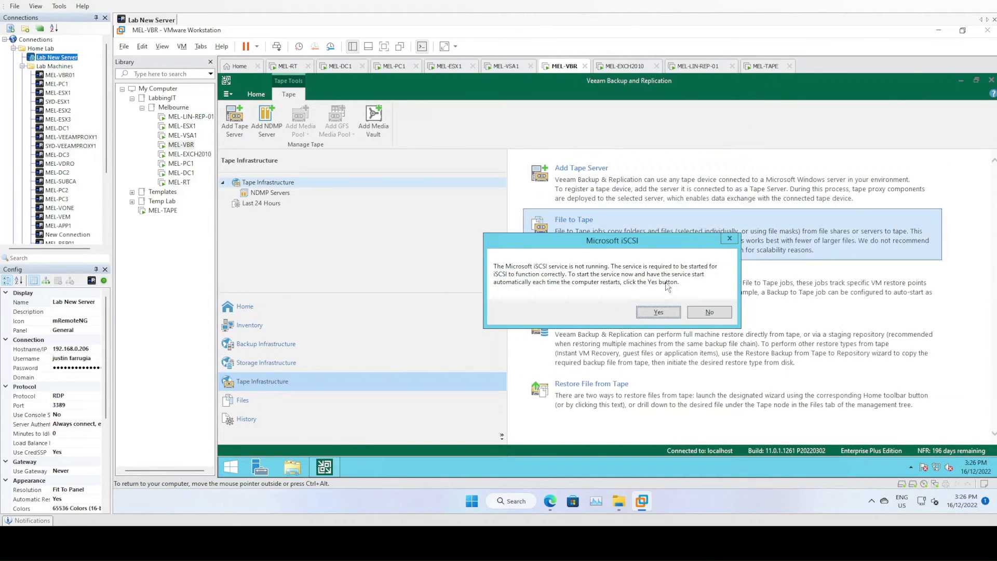
left_click(660, 312)
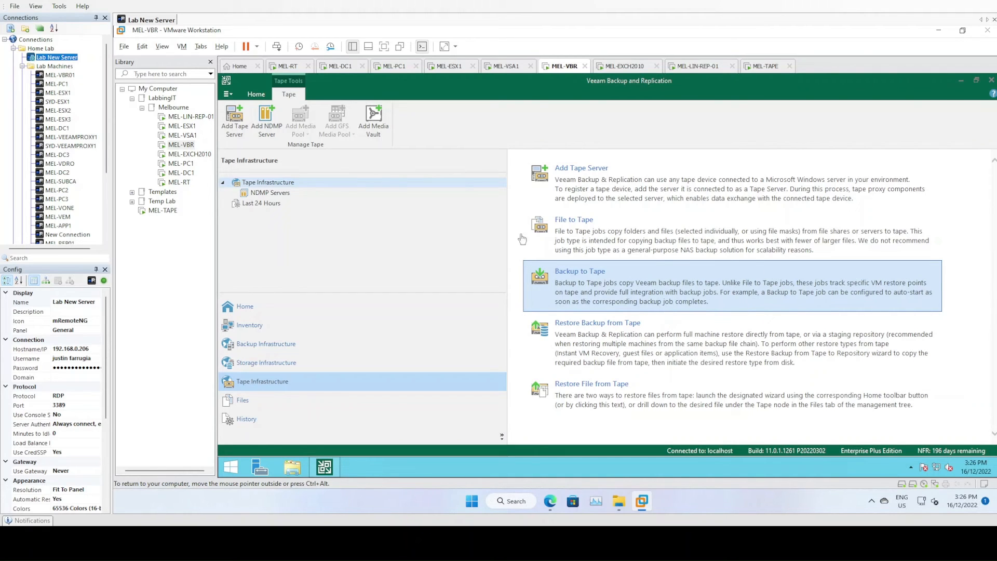
left_click_drag(428, 98, 445, 91)
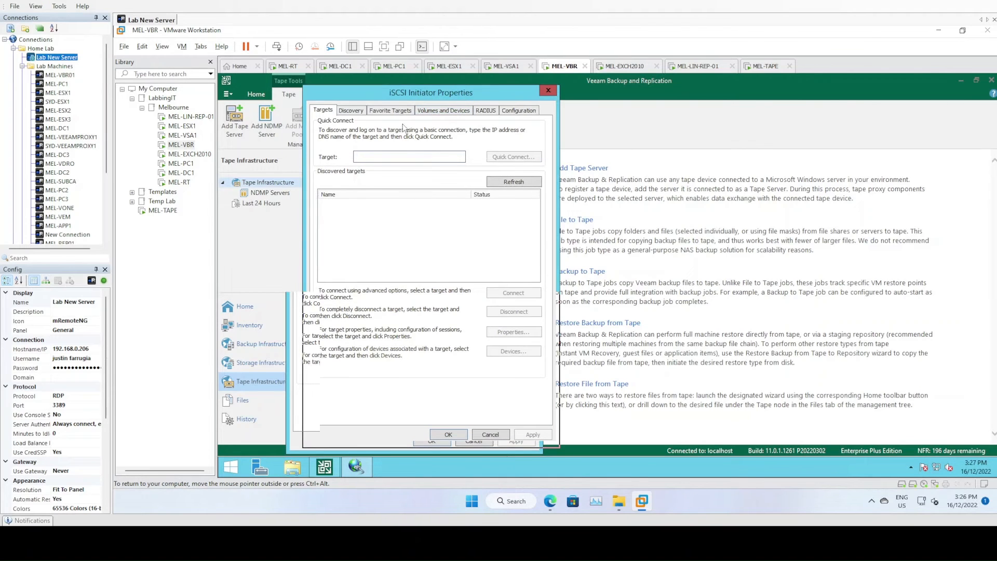
Enter 192.168.10.16 as the iSCSI target address
left_click(386, 157)
type("1")
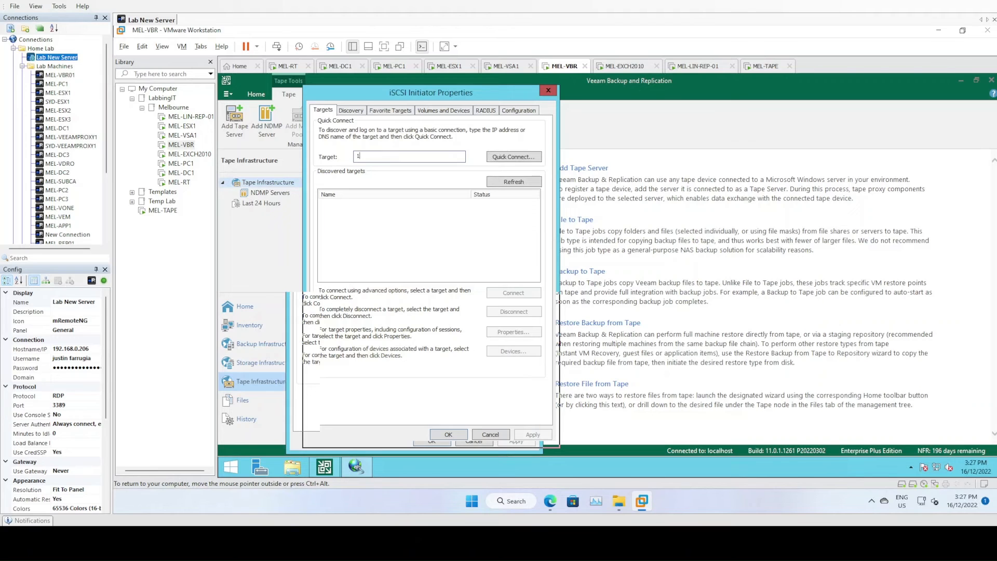
type("92.1685.10.16")
Open Device Manager on MEL-VBR and place it beside the iSCSI Initiator window
right_click(233, 465)
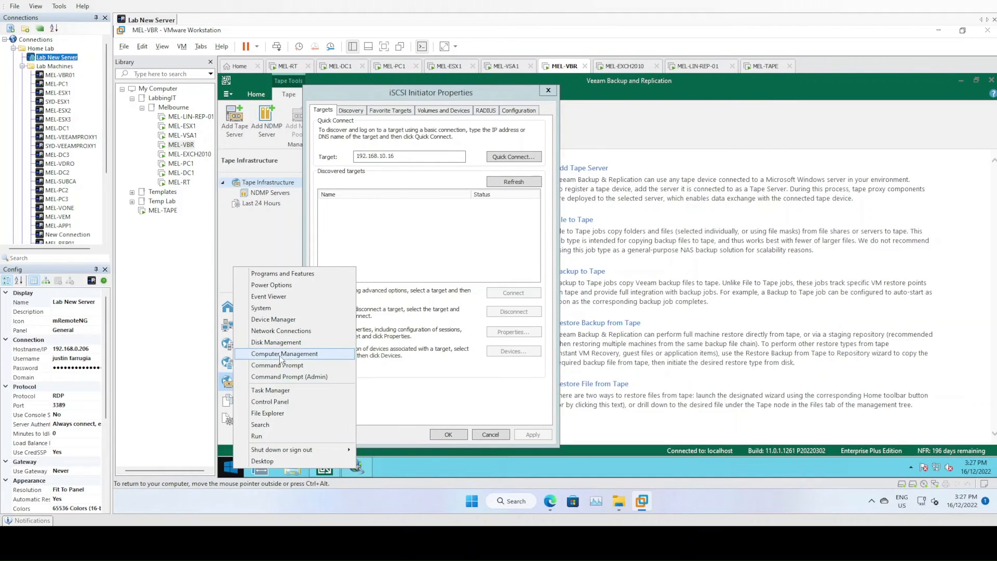
left_click(272, 322)
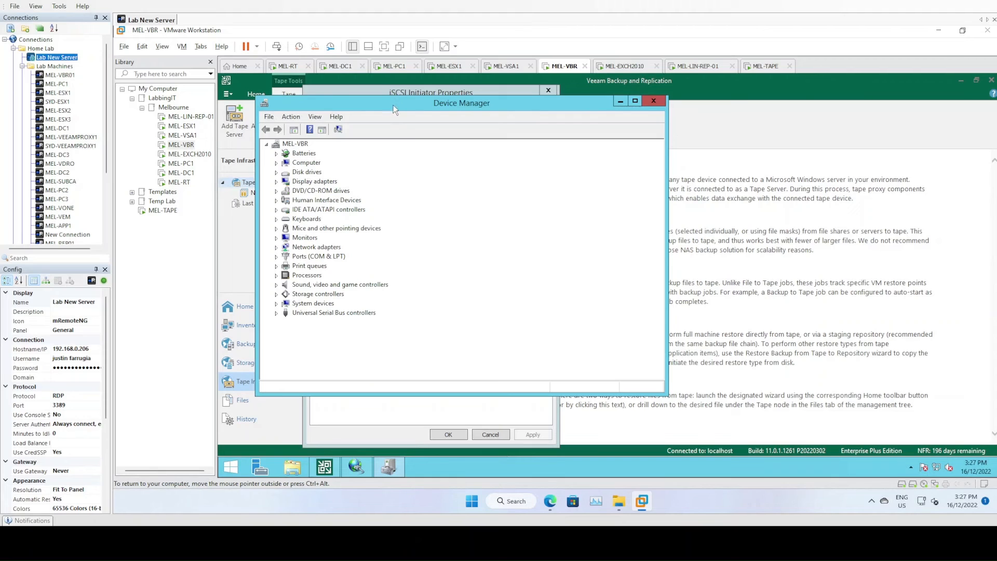
left_click_drag(393, 105, 746, 108)
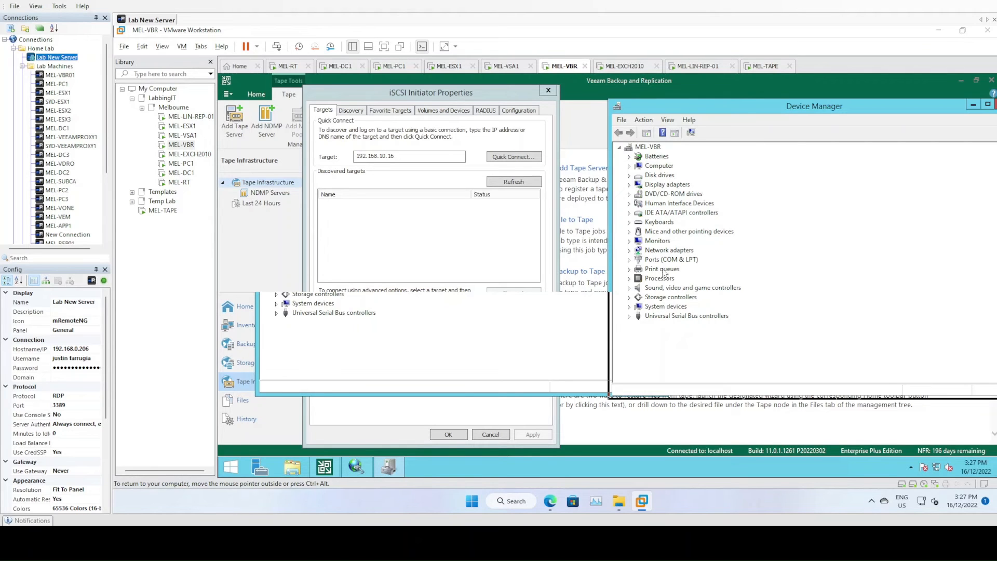
Quick-connect to the target server, log in to the MelbourneVTL autoloader, and inspect the medium changer devices in Device Manager
left_click(465, 93)
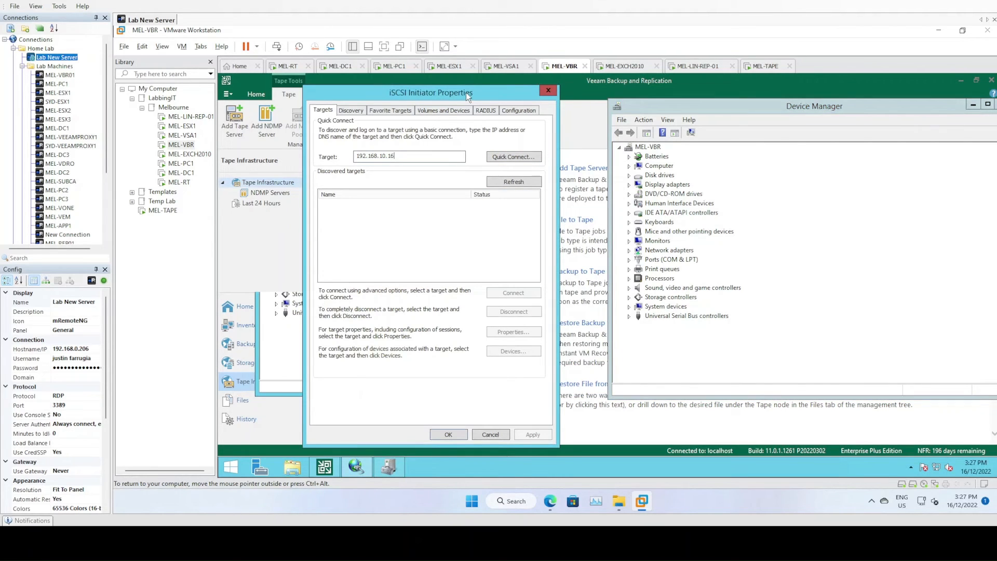
left_click(512, 158)
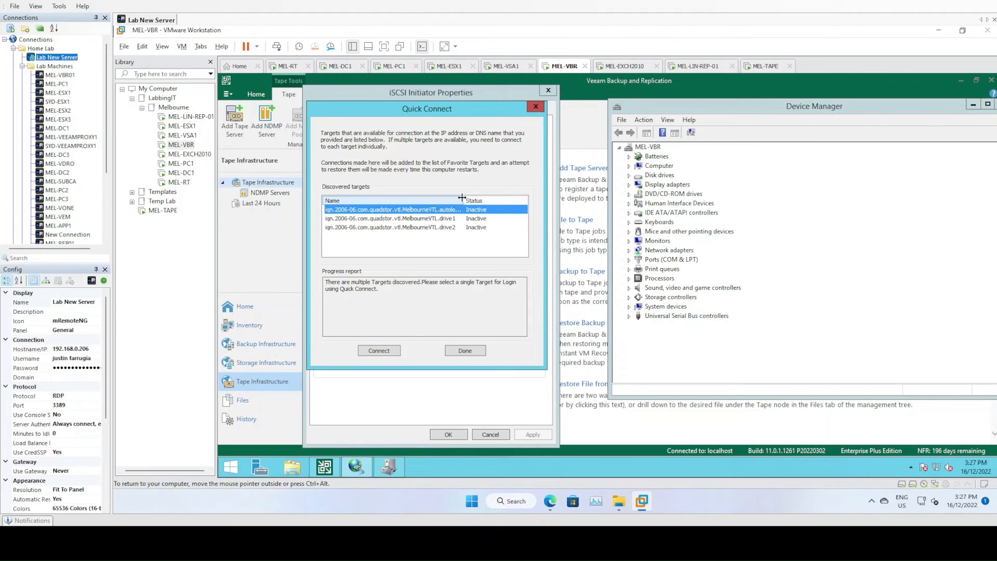
left_click(392, 350)
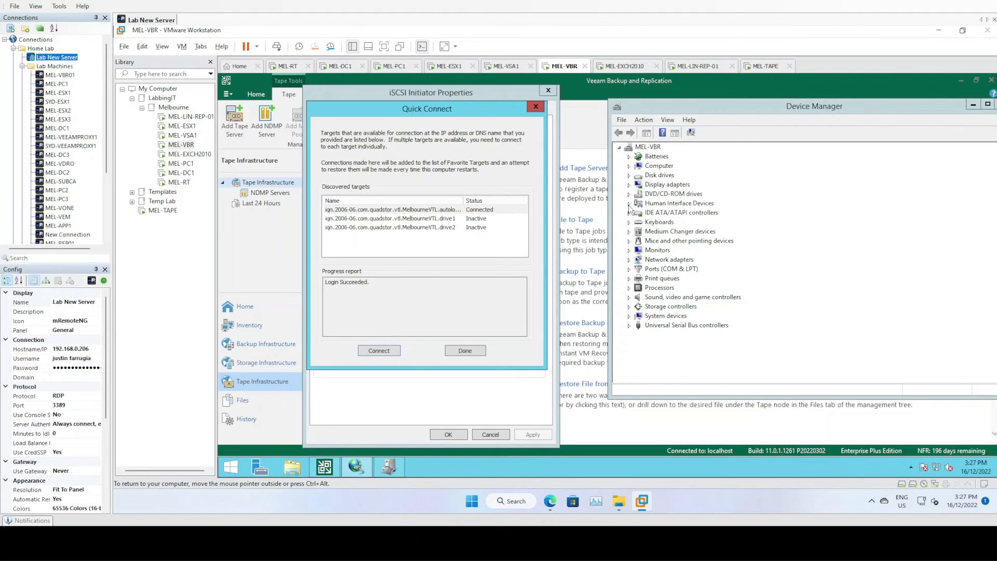
left_click(628, 231)
left_click(707, 234)
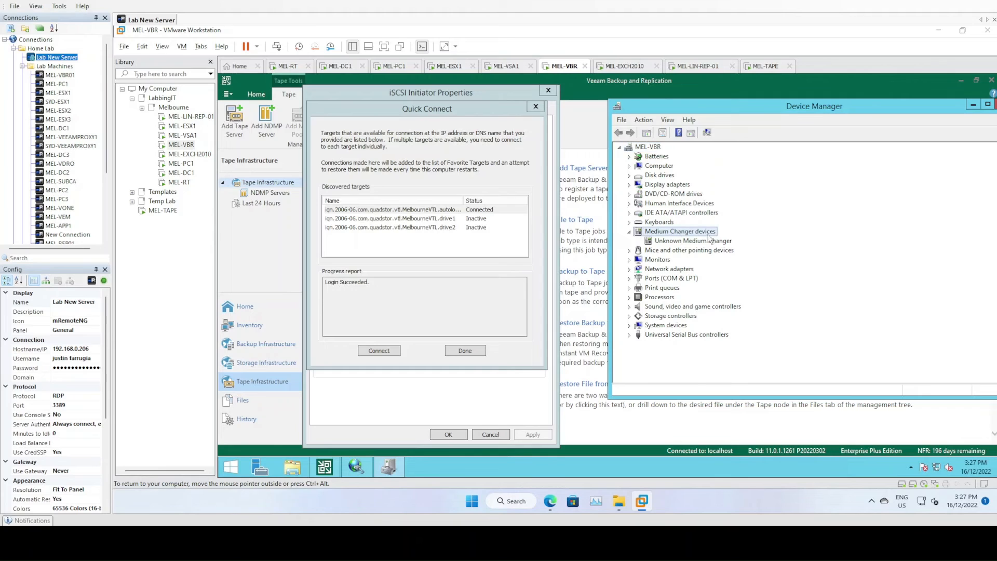
left_click(709, 244)
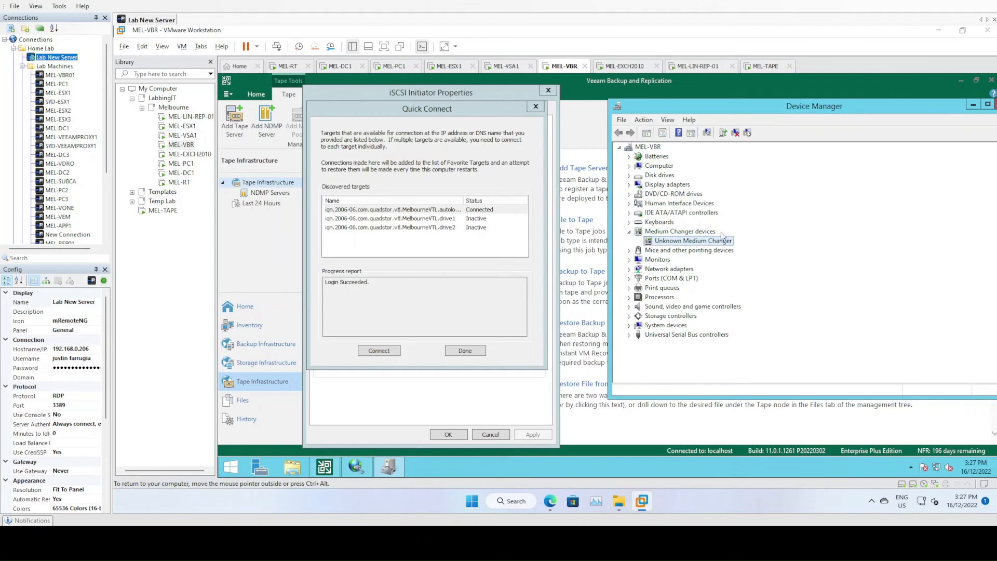
Connect the MelbourneVTL drive1 and drive2 targets and close the iSCSI Initiator
left_click(408, 219)
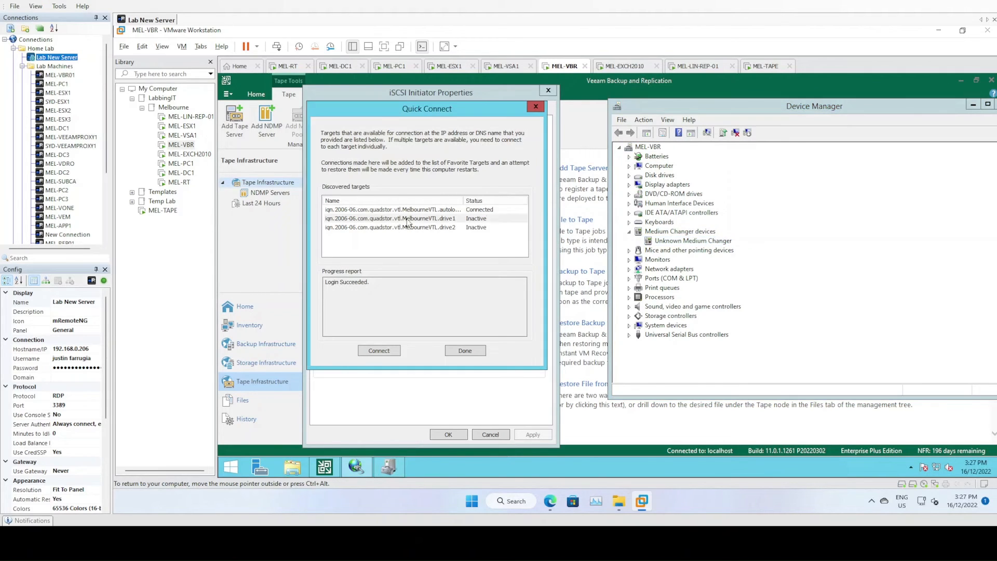
left_click(391, 350)
left_click(435, 229)
left_click(394, 349)
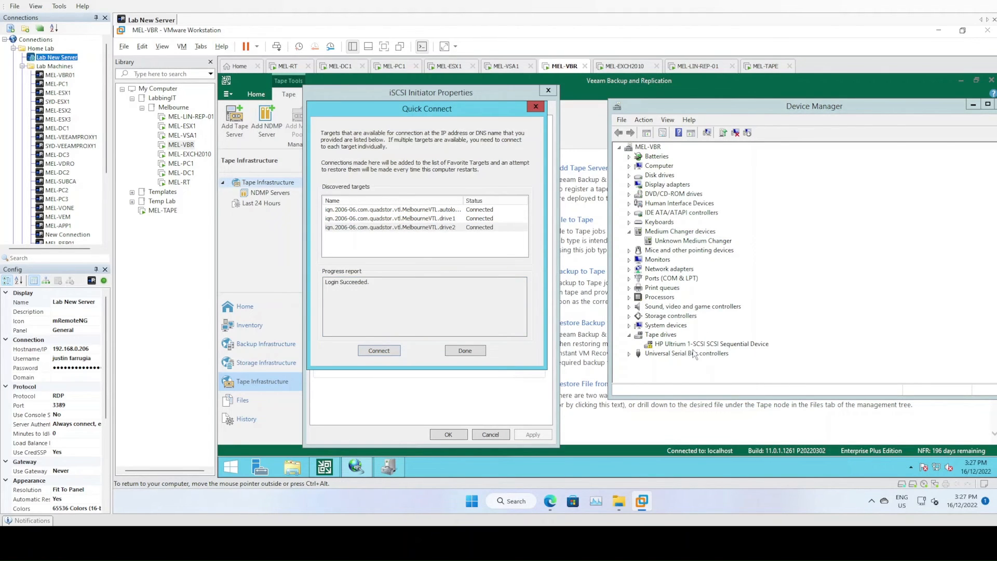
left_click(464, 351)
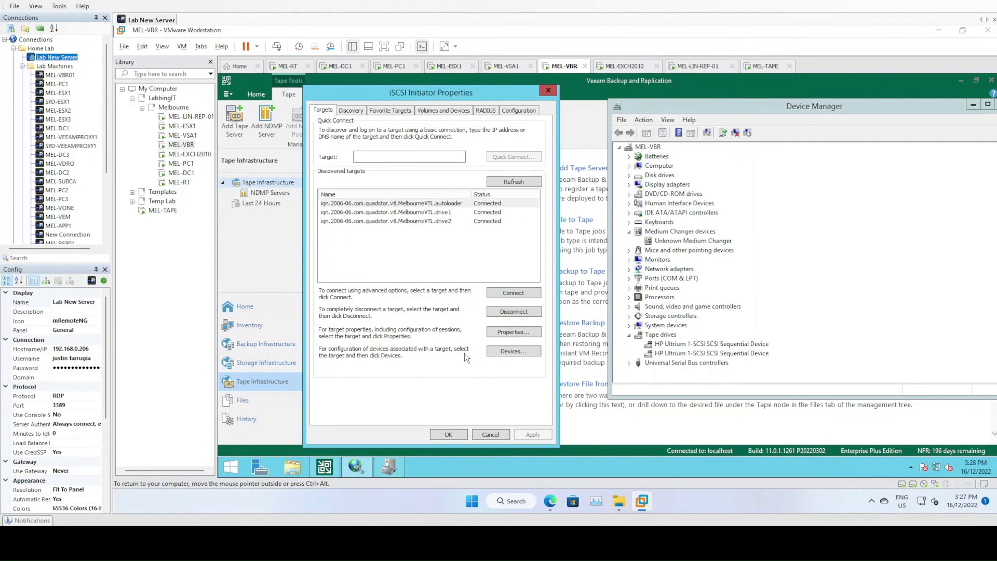
left_click(448, 434)
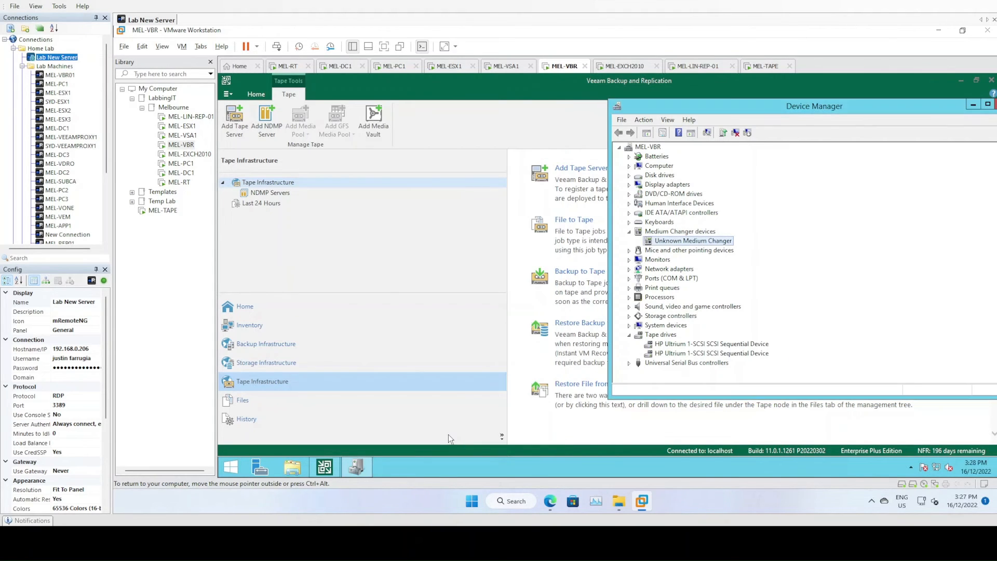
right_click(690, 245)
left_click(714, 251)
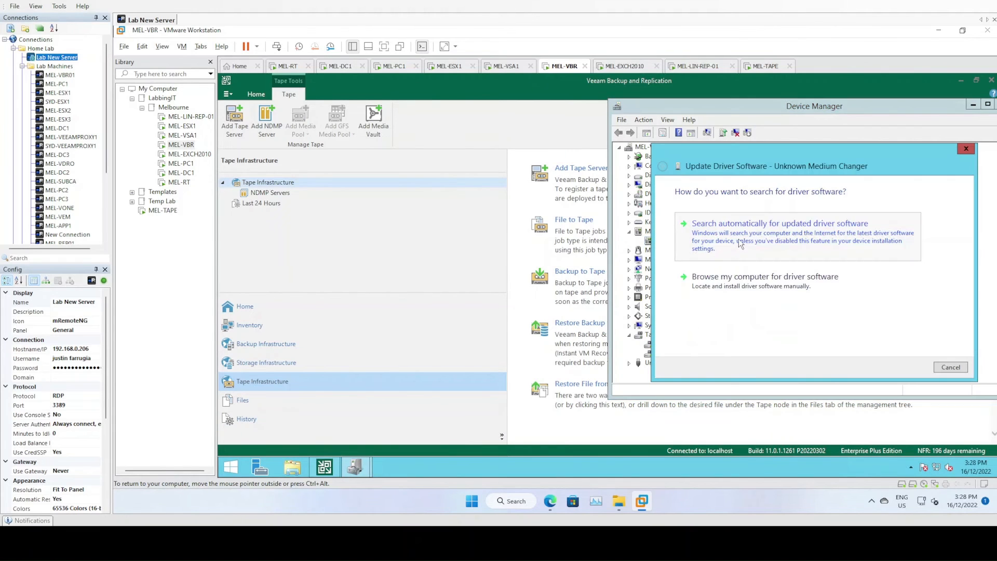
left_click(740, 243)
left_click(951, 367)
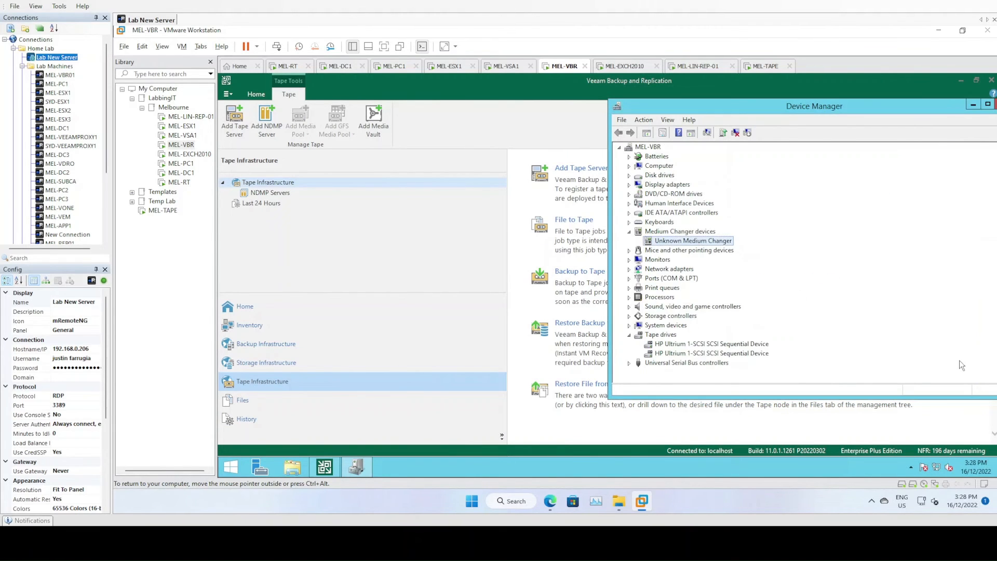
right_click(708, 247)
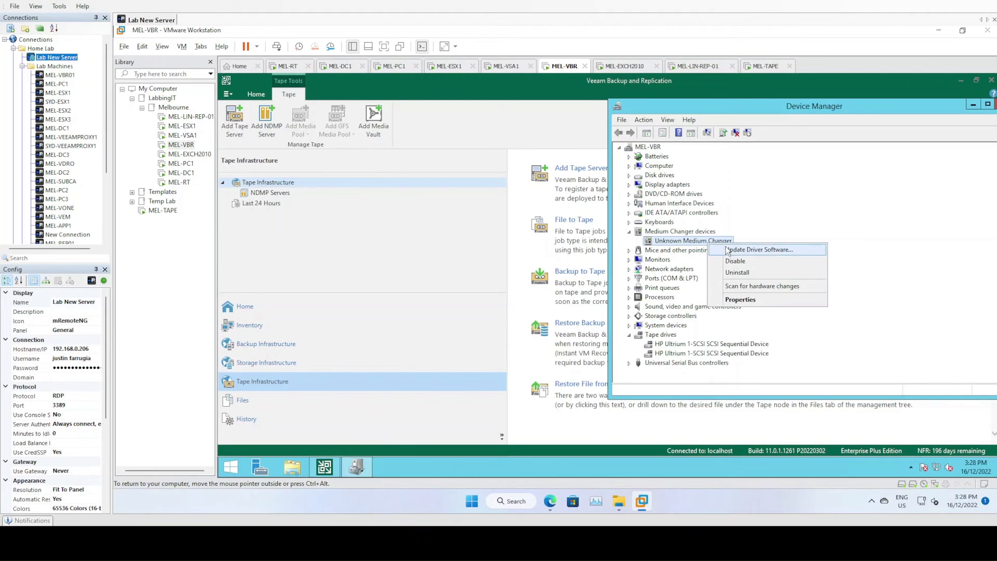
left_click(733, 246)
left_click(750, 283)
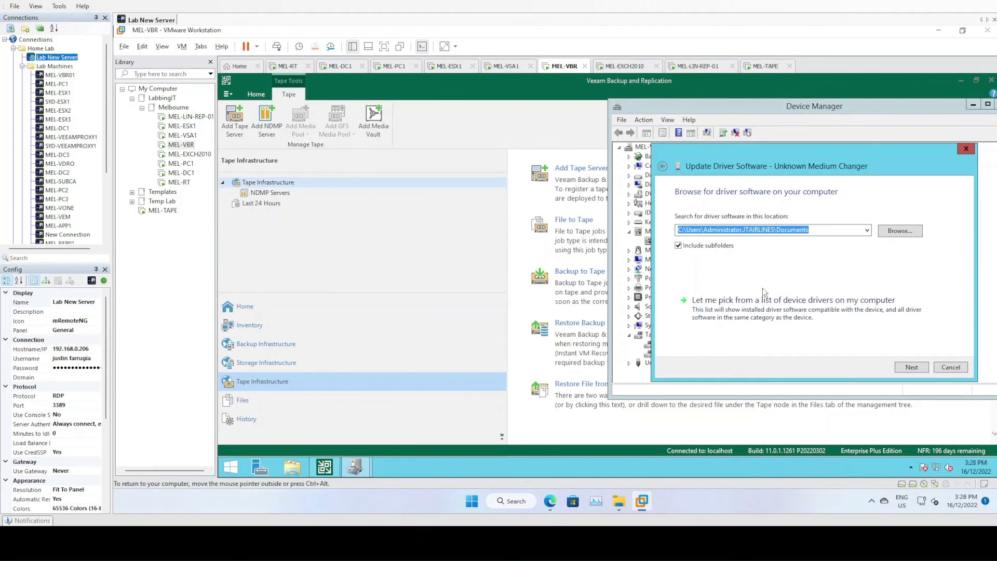
left_click(737, 301)
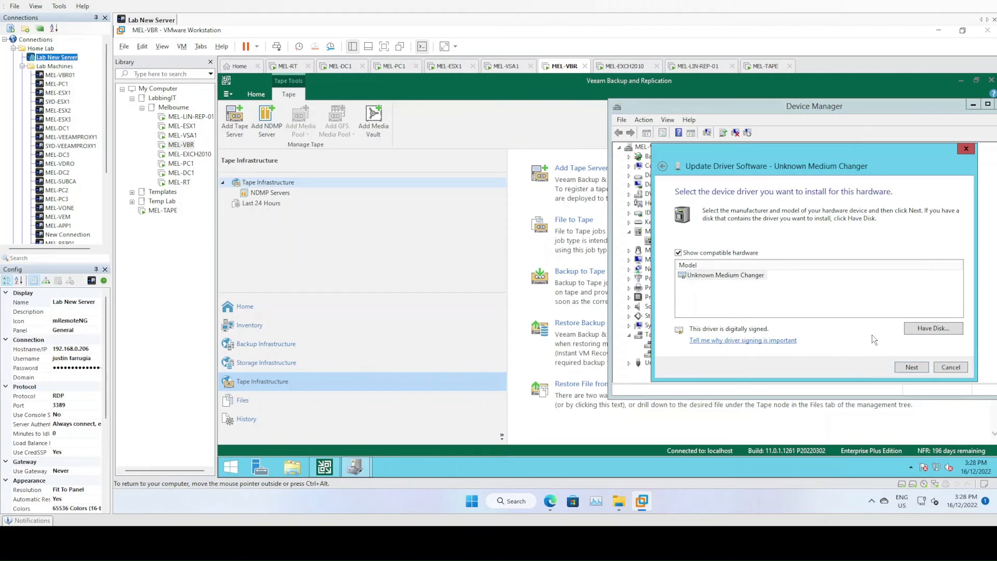
left_click(678, 253)
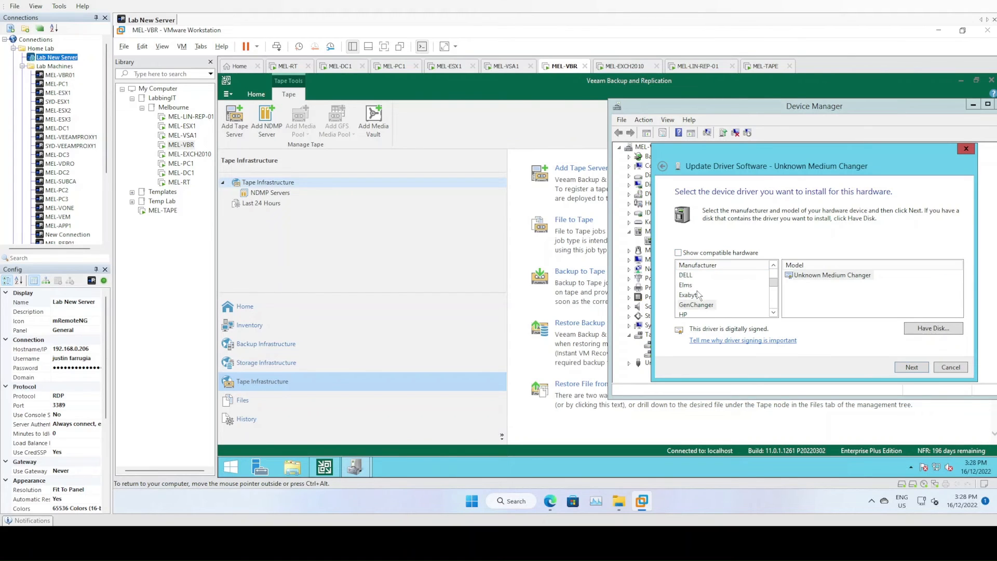
left_click(684, 314)
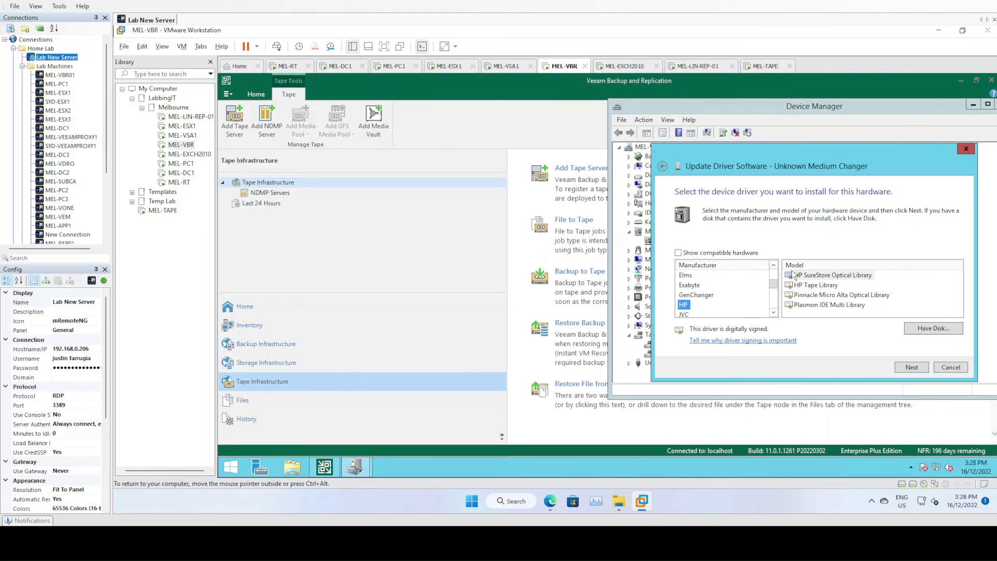
left_click(950, 366)
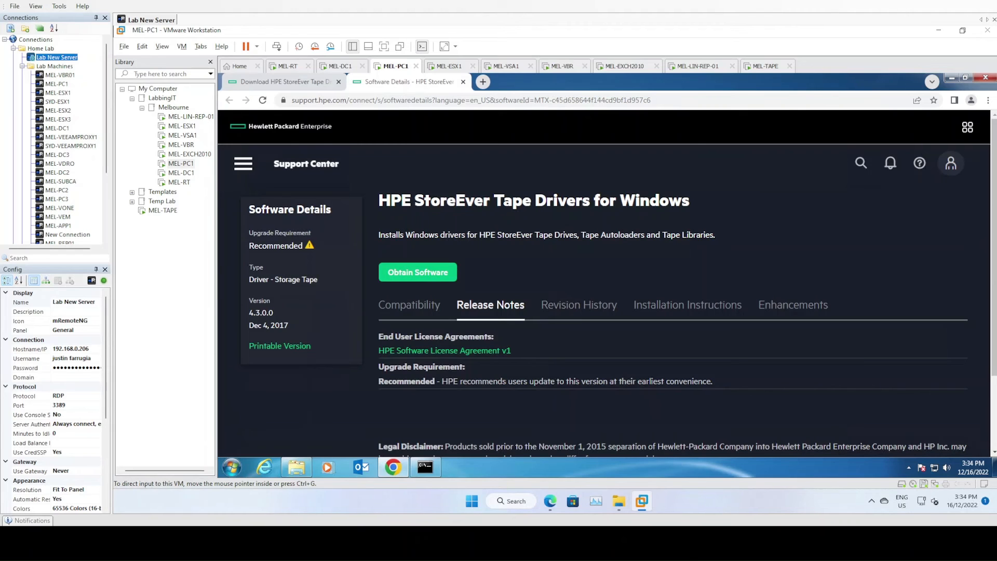
Switch to the MEL-VBR machine and open the driver properties of the Hewlett Packard Enterprise MSL G3 Series library in Device Manager
left_click(562, 67)
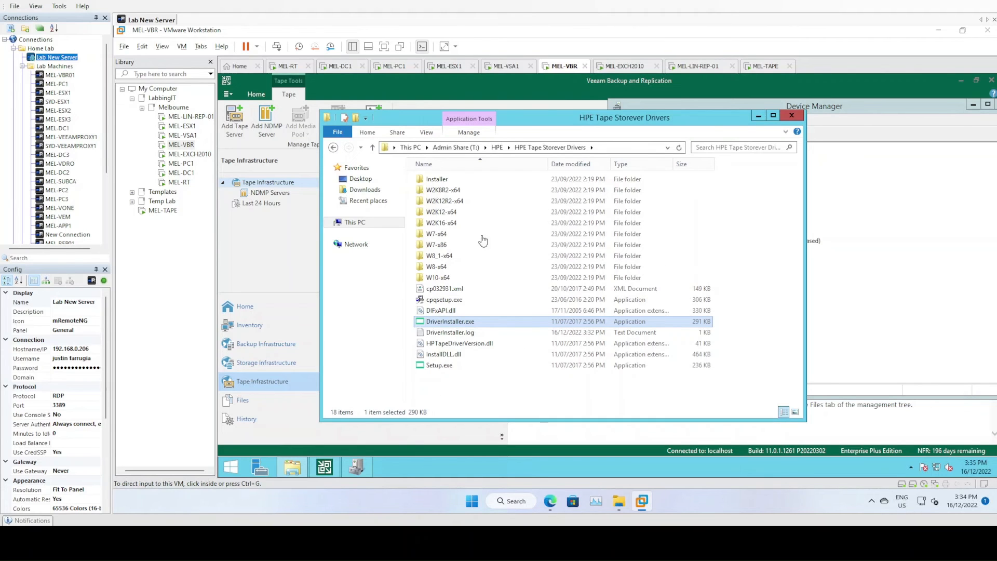
left_click(757, 116)
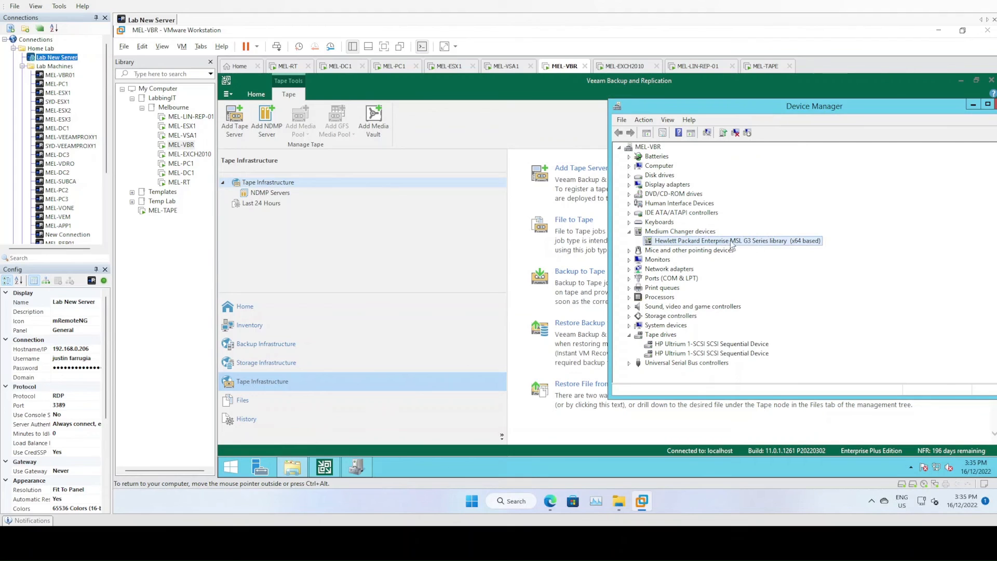
left_click(693, 242)
right_click(684, 243)
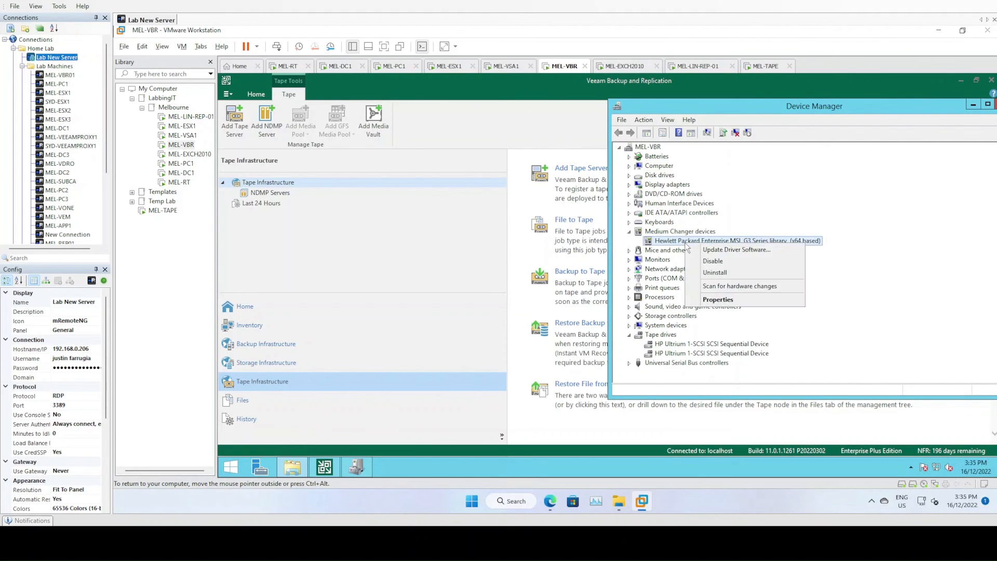
left_click(718, 300)
left_click(755, 155)
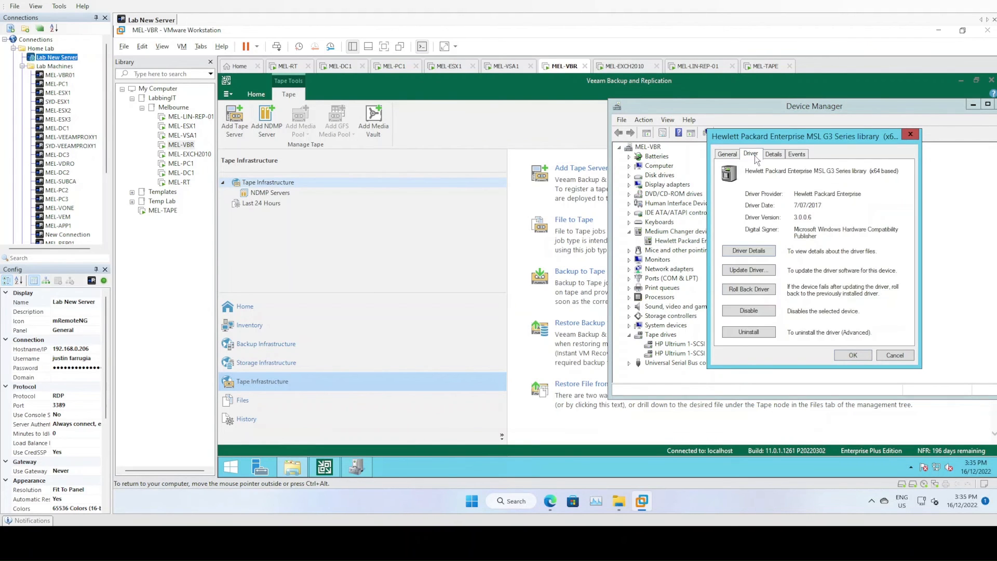
Run a driver update for the MSL G3 Series library from T:\HPE\HPE Tape Storever Drivers, including subfolders, and close Device Manager
left_click(755, 272)
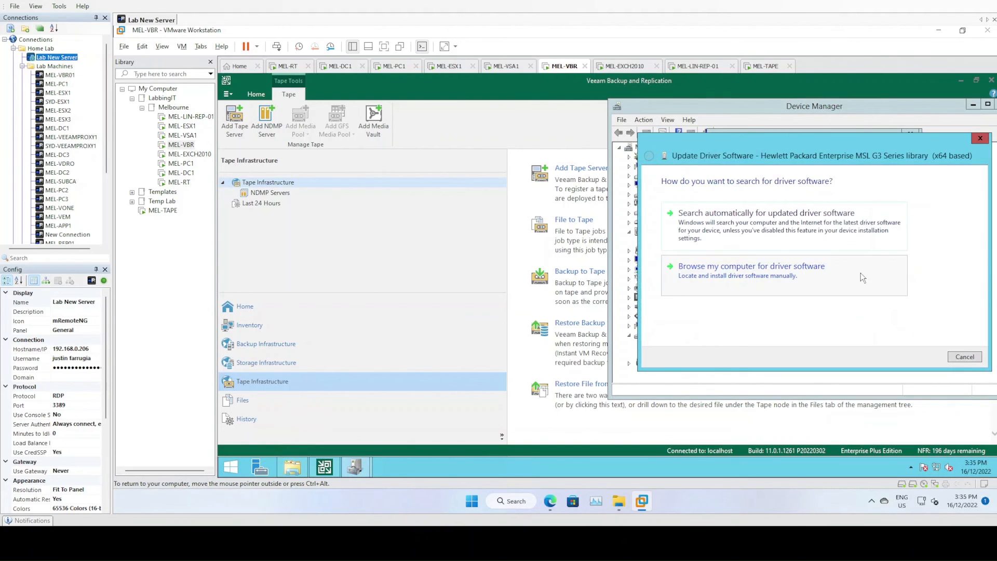
left_click(834, 276)
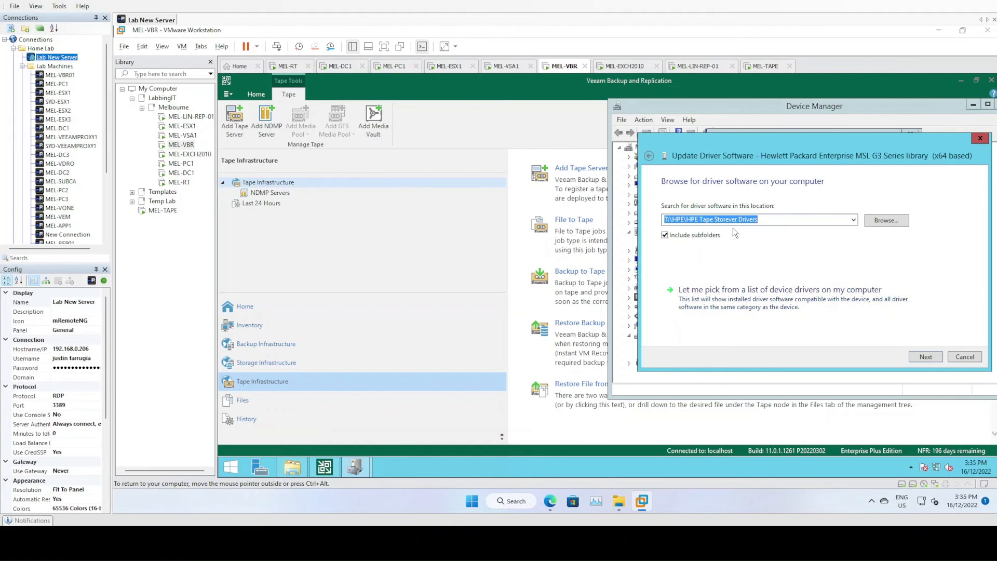
left_click(884, 223)
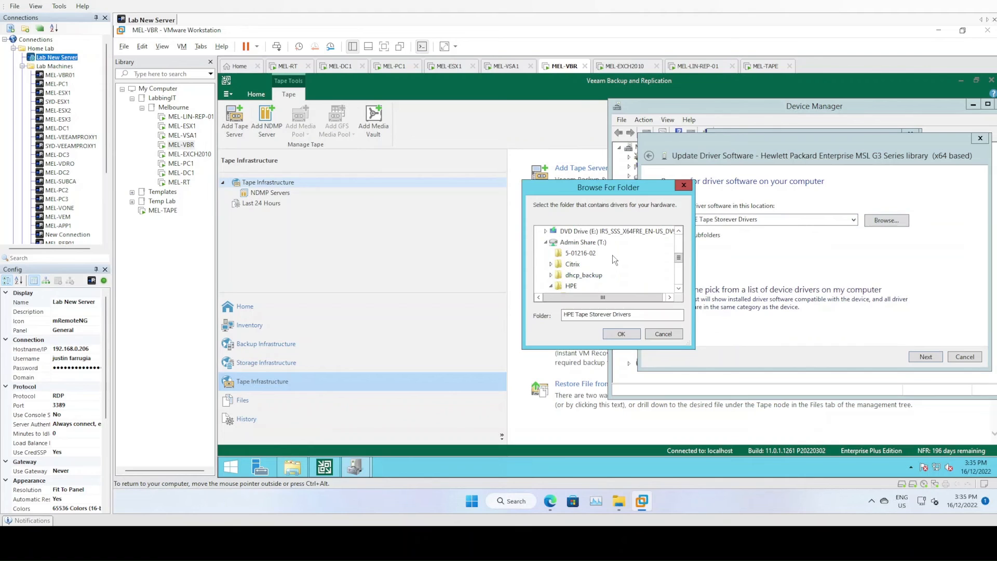
scroll(675, 259, "down", 3)
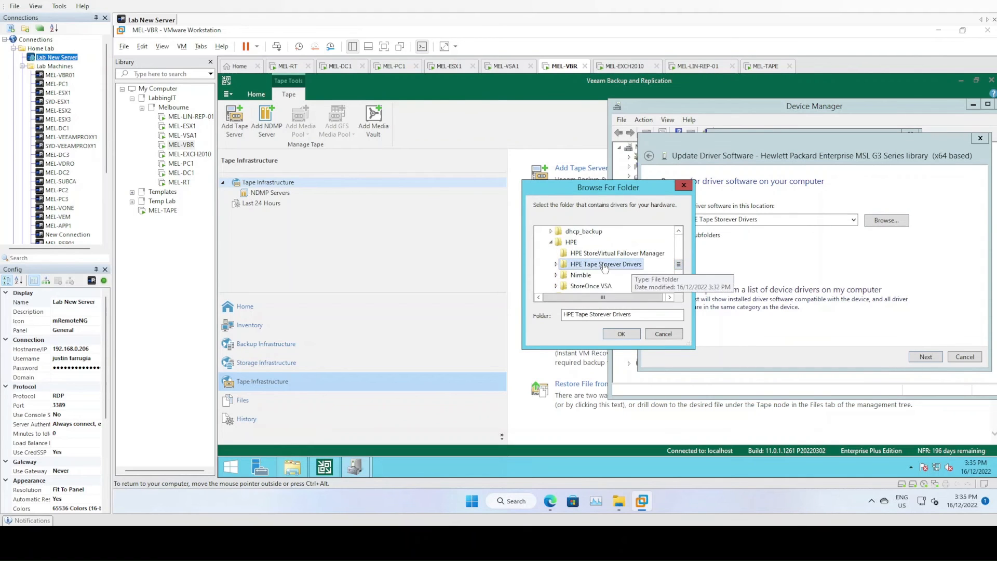
left_click(627, 335)
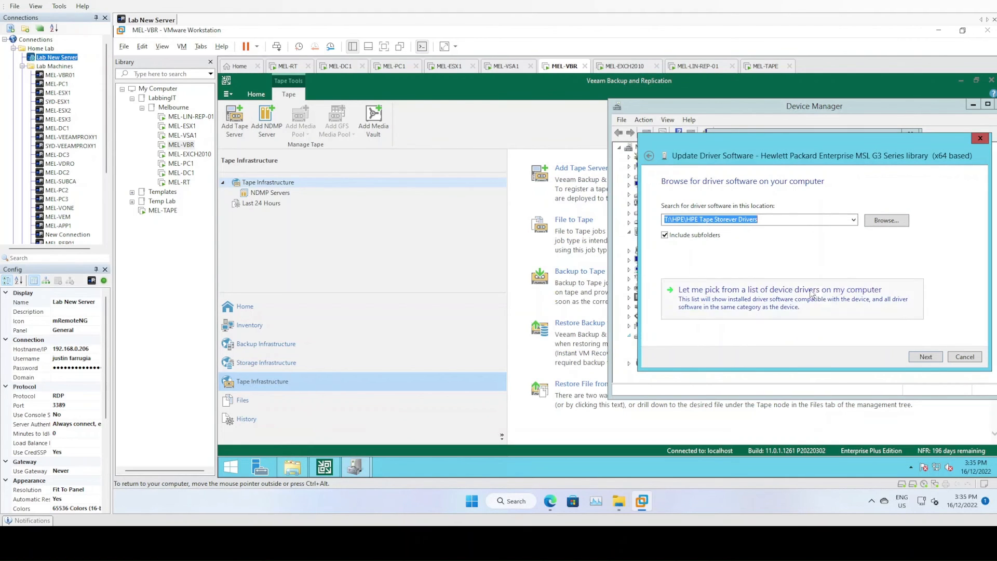
left_click(924, 357)
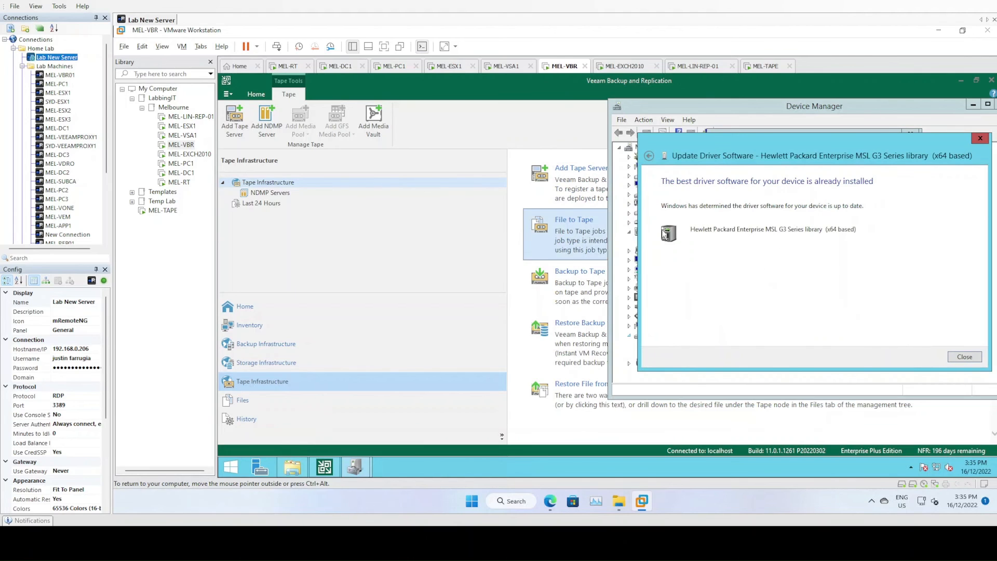
left_click(966, 356)
left_click(848, 355)
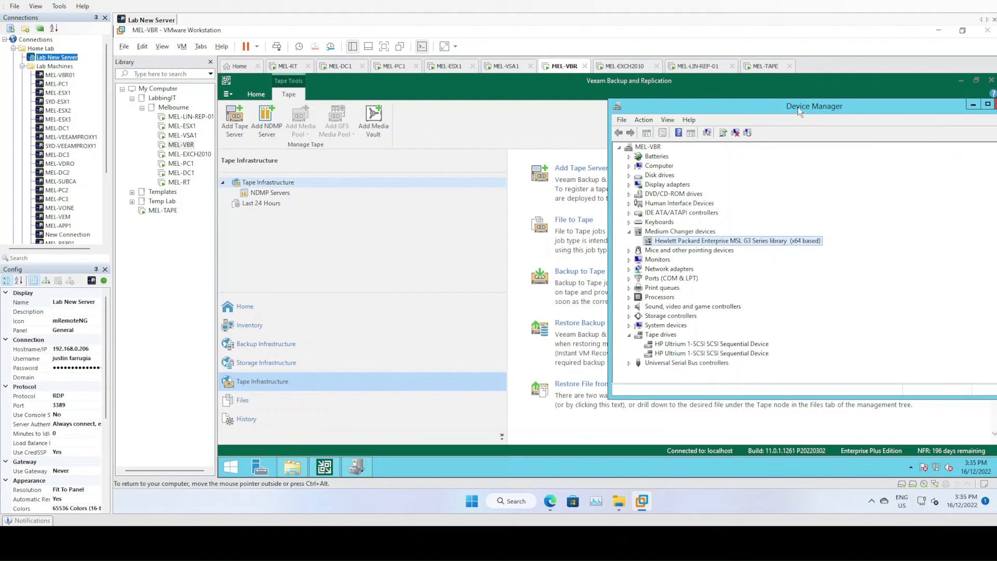
left_click_drag(797, 106, 945, 107)
left_click(945, 107)
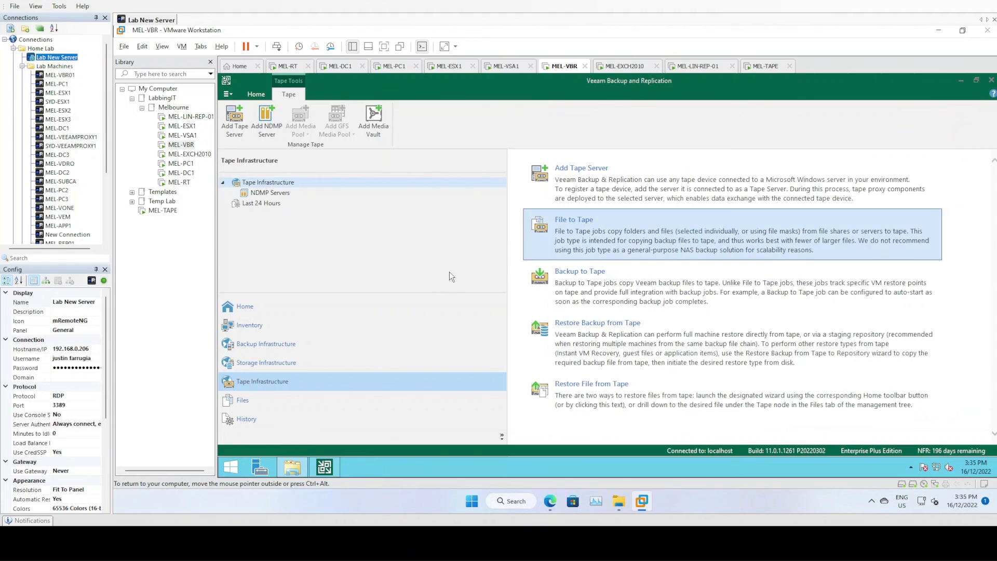
Add the MEL-VBR backup server as a tape server with the existing network traffic rules, without starting the tape libraries inventory
left_click(583, 183)
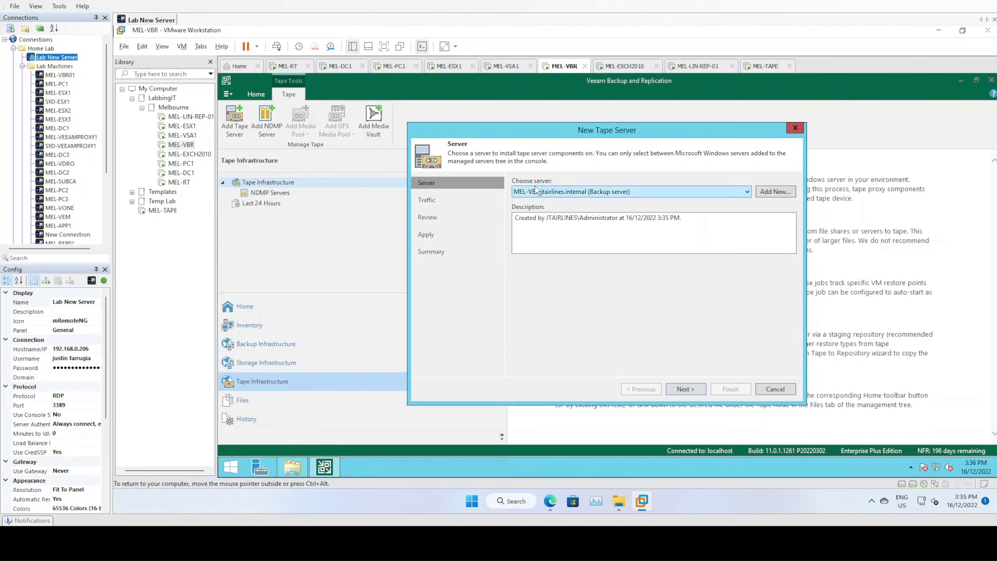
left_click(684, 390)
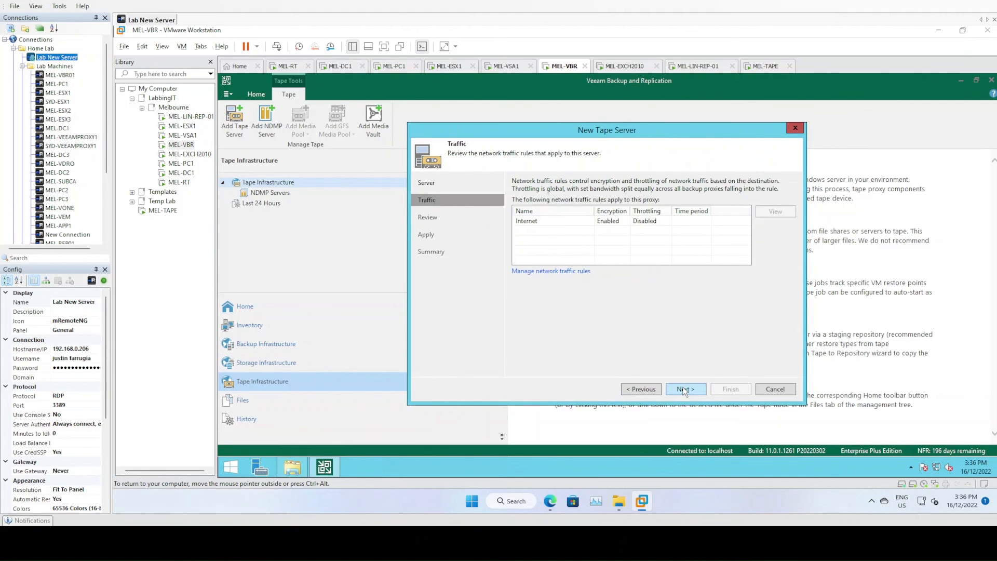
left_click(684, 389)
left_click(684, 390)
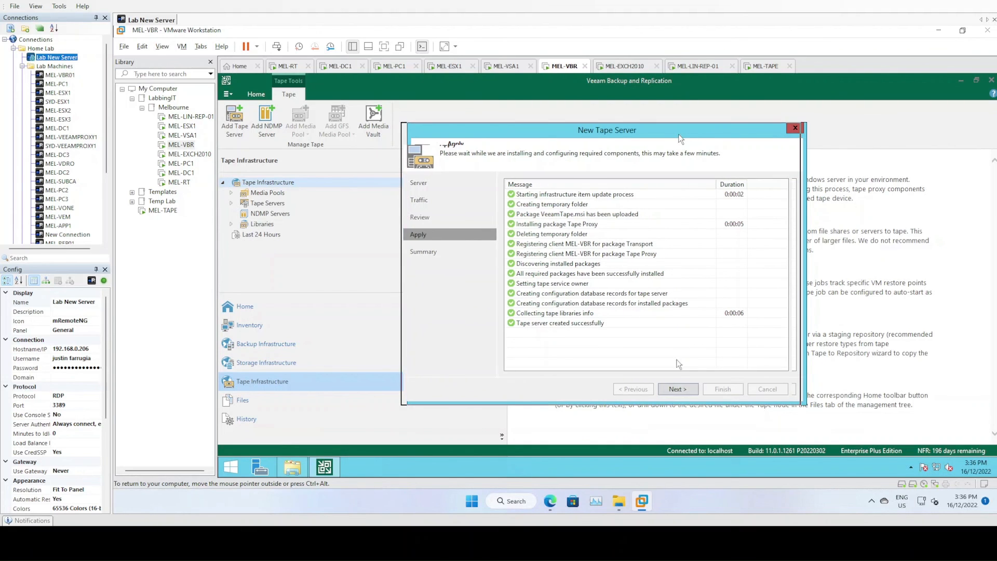
left_click(678, 390)
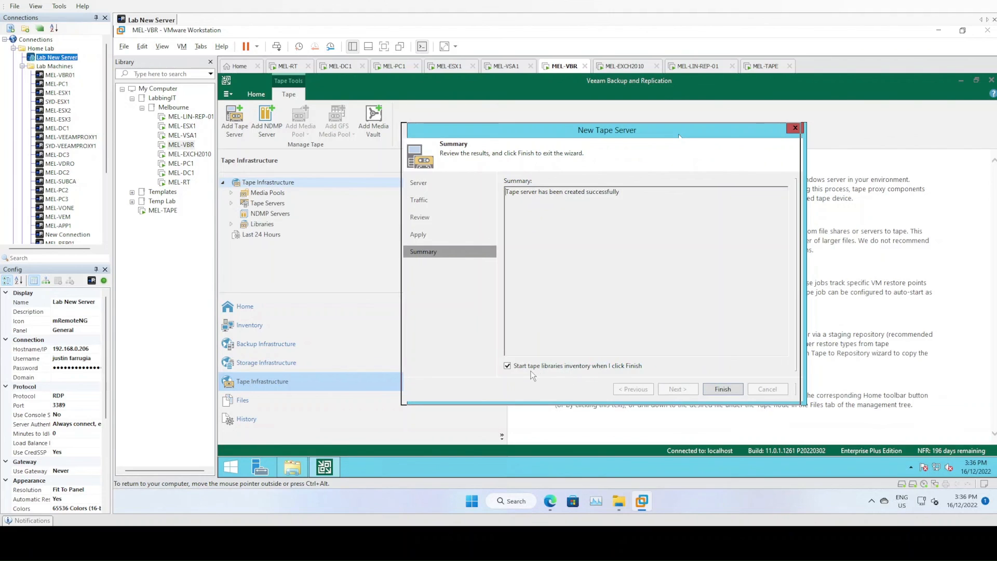
left_click(506, 366)
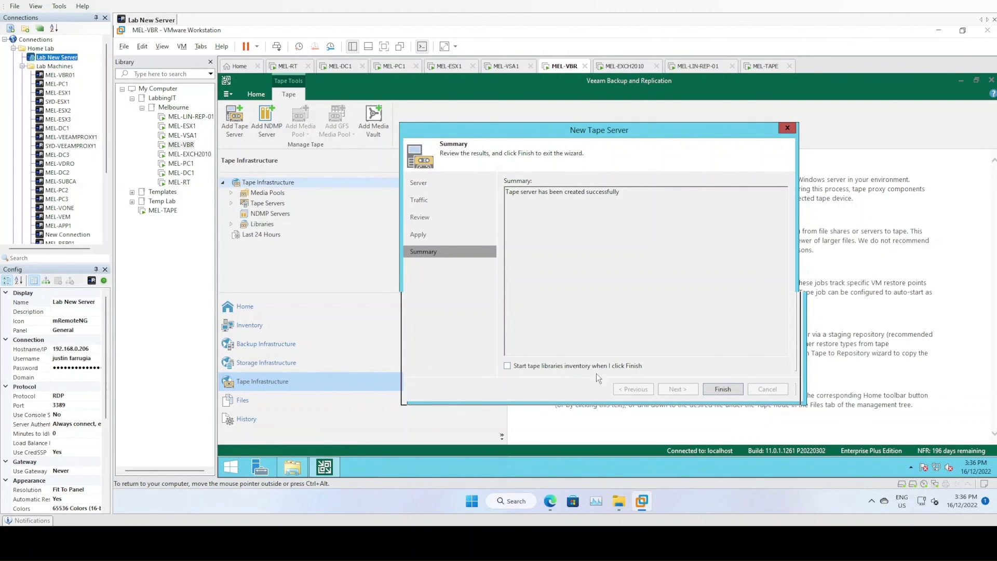
left_click(722, 389)
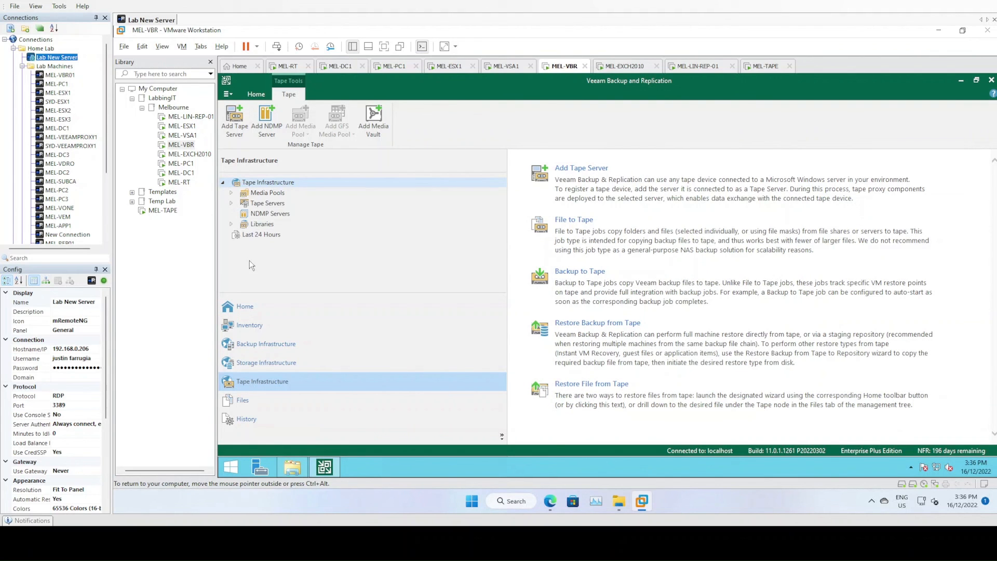
Examine the tapes in the Unrecognized media pool and the MEL-VBR entry under the tape servers
left_click(231, 193)
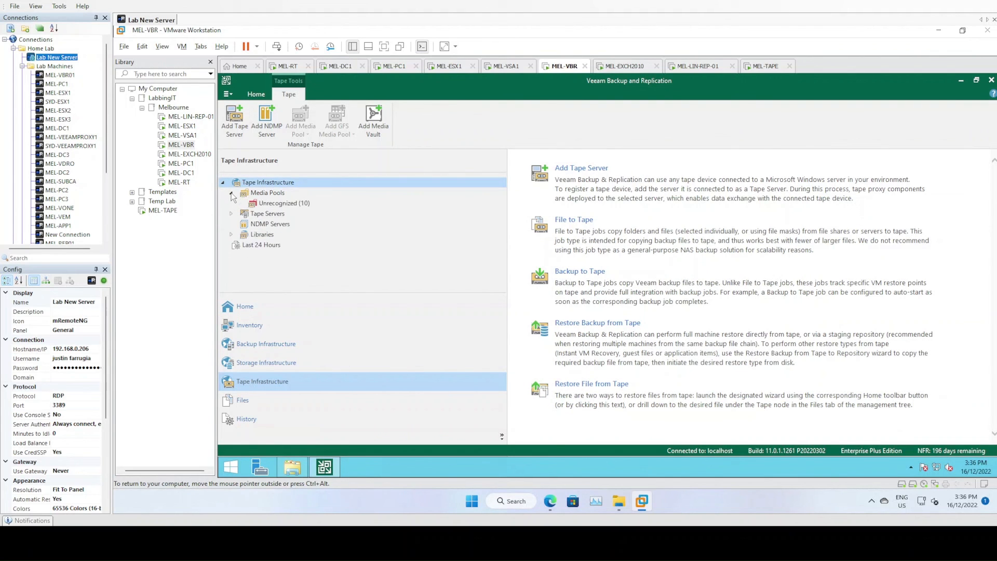
left_click(266, 194)
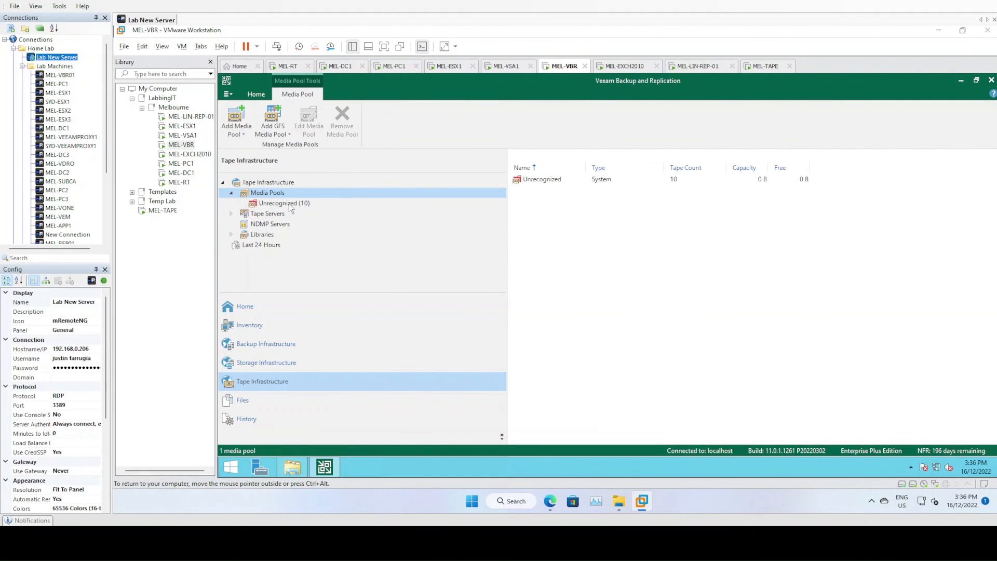
left_click(289, 203)
left_click(277, 195)
left_click(285, 204)
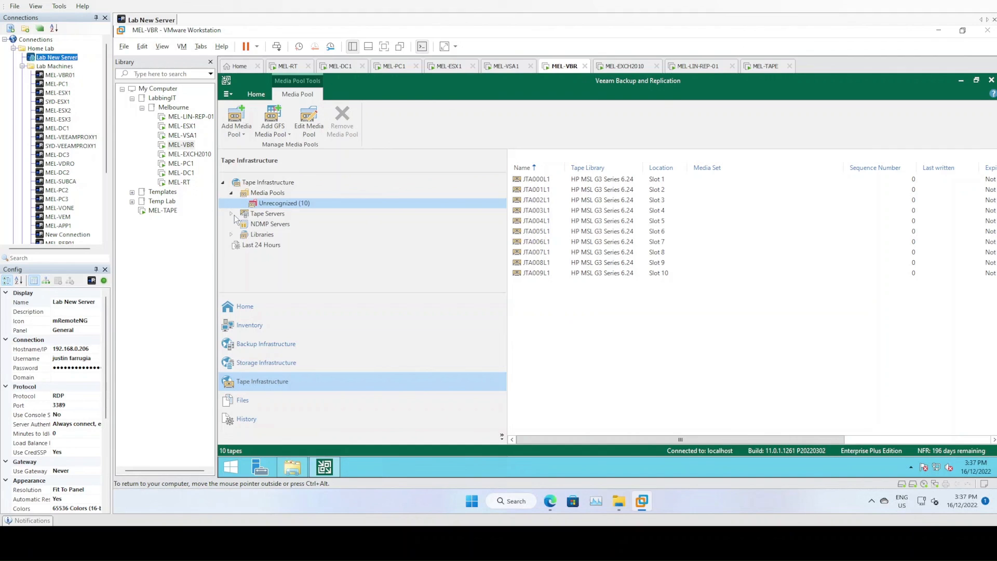
left_click(258, 216)
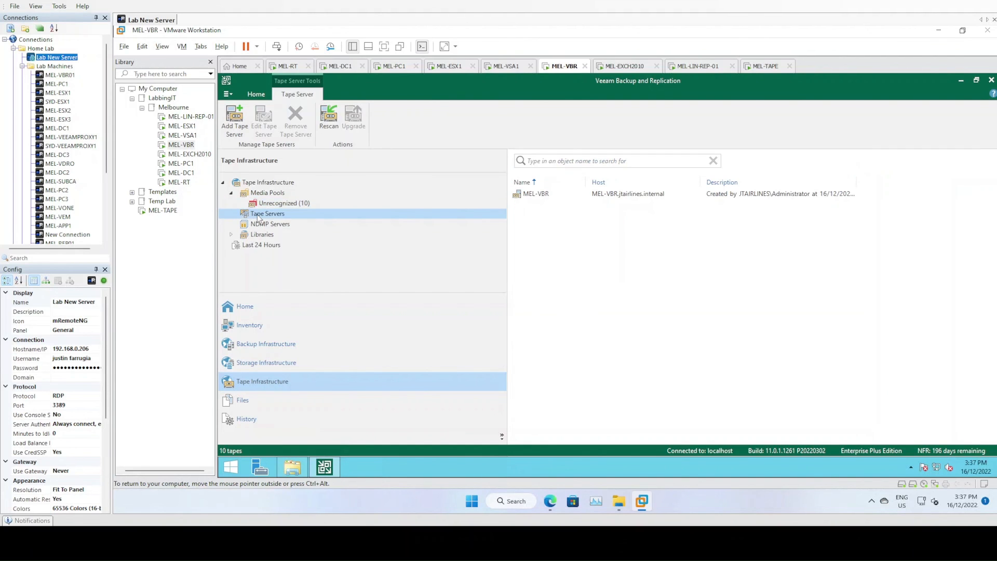
left_click(529, 198)
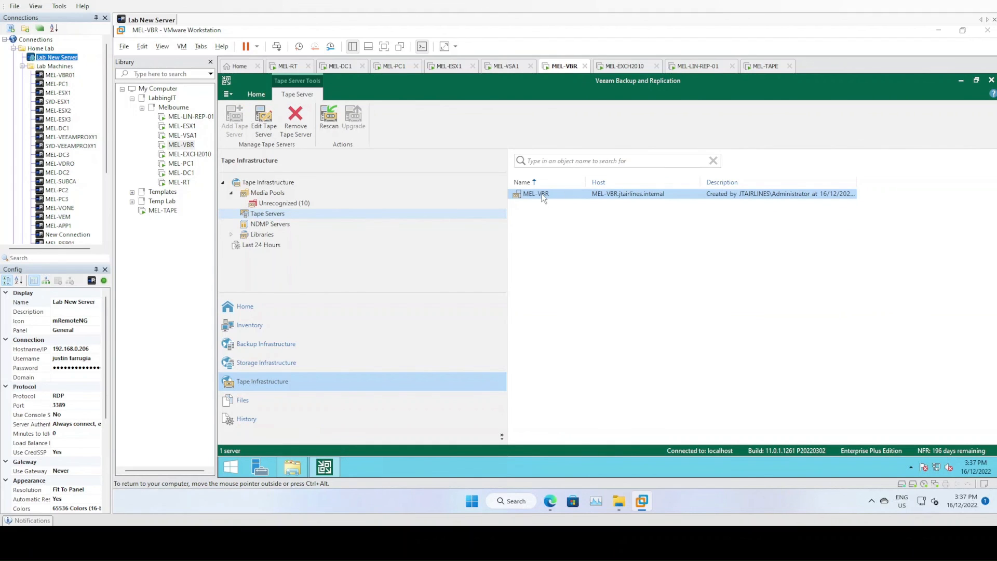
Expand the HP MSL G3 Series 6.24 library and examine its drives and media
left_click(231, 234)
left_click(239, 245)
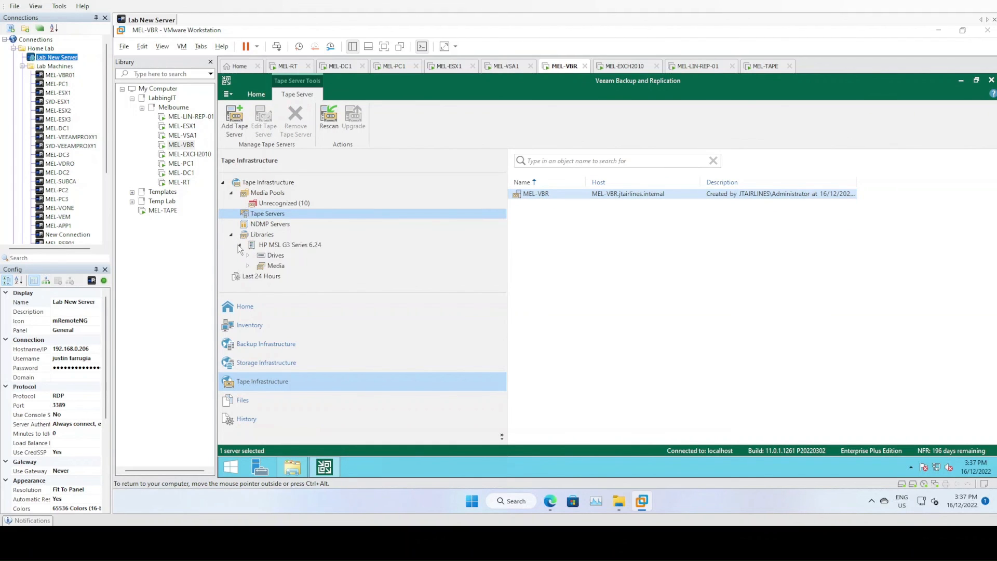
left_click(284, 246)
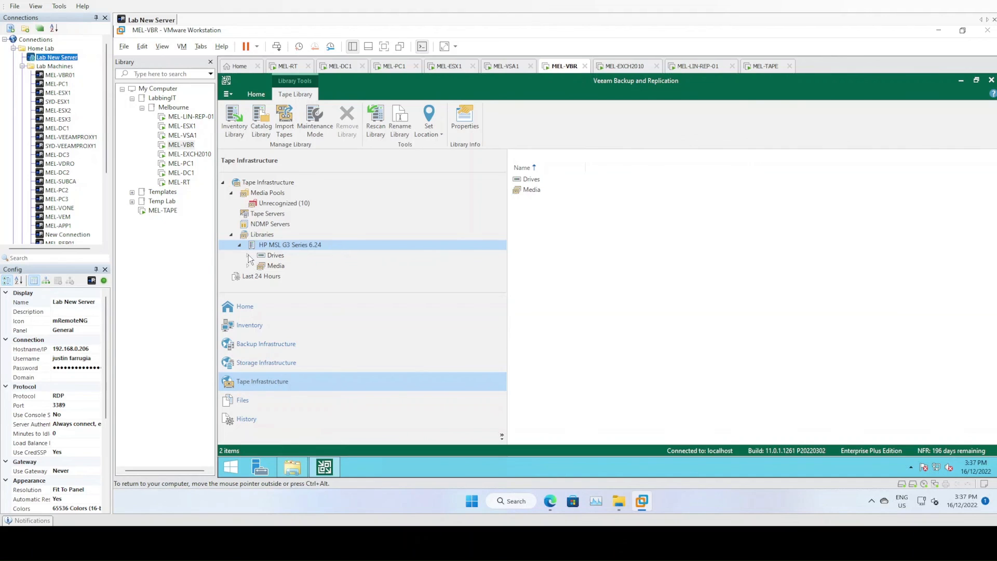
left_click(276, 256)
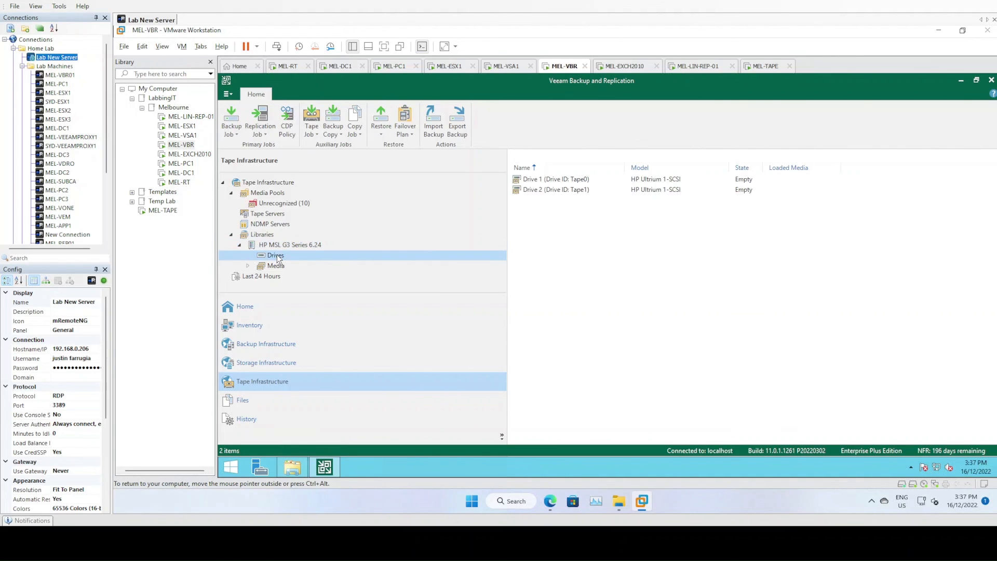
left_click(565, 195)
key("Up")
left_click(641, 287)
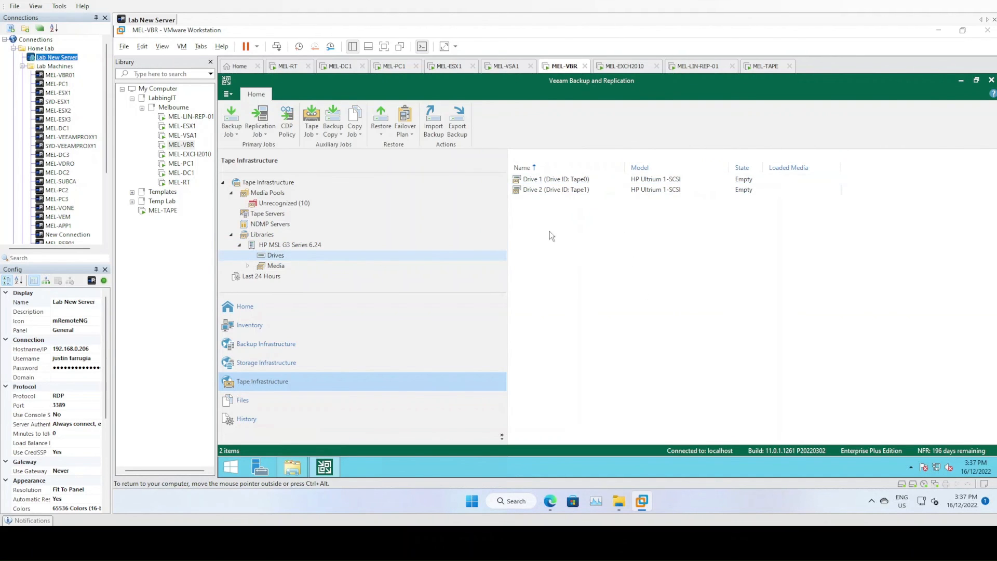
left_click(554, 190)
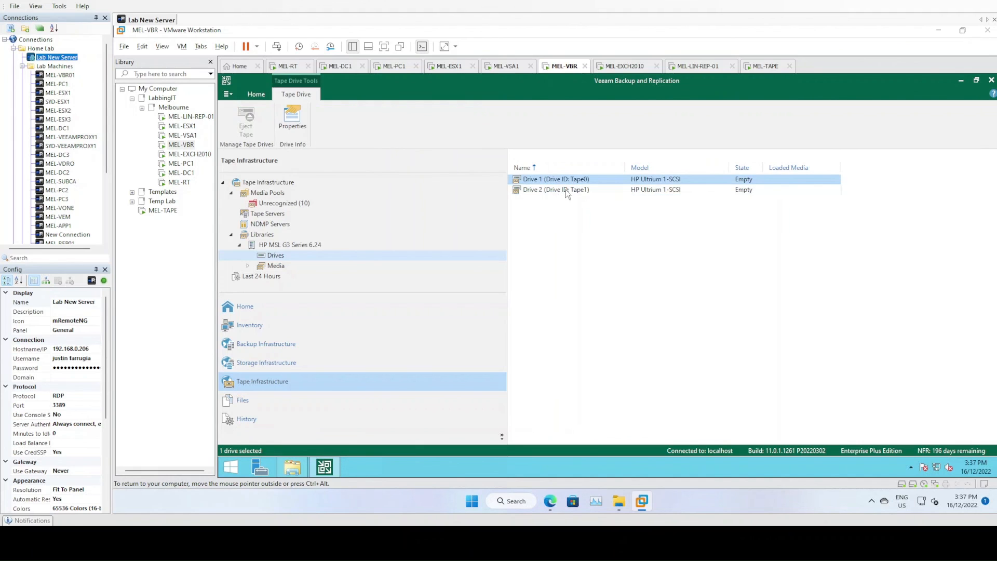
left_click(248, 266)
left_click(260, 269)
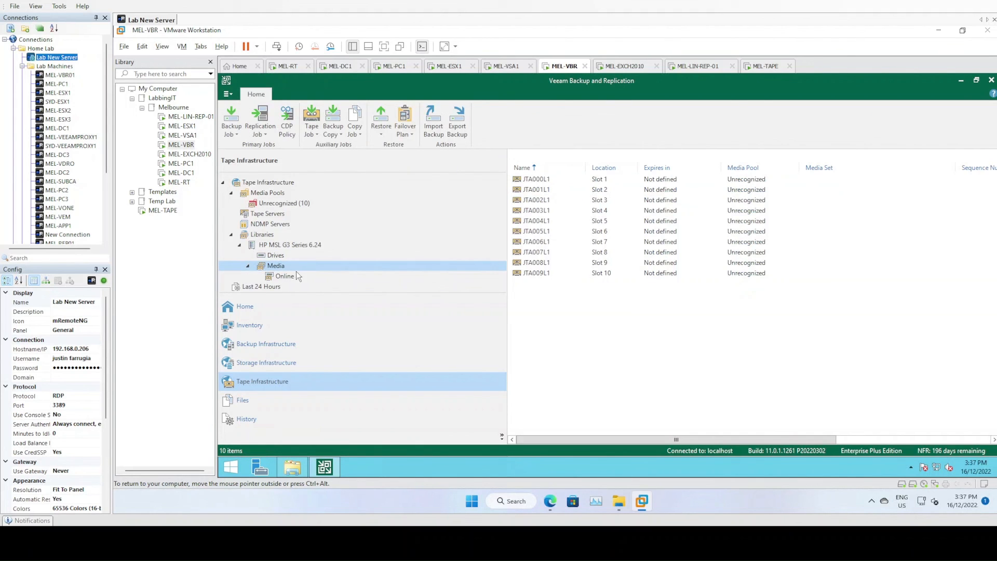
Examine the online tapes of the HP MSL G3 Series 6.24 library, including their slots and media pool
left_click(286, 276)
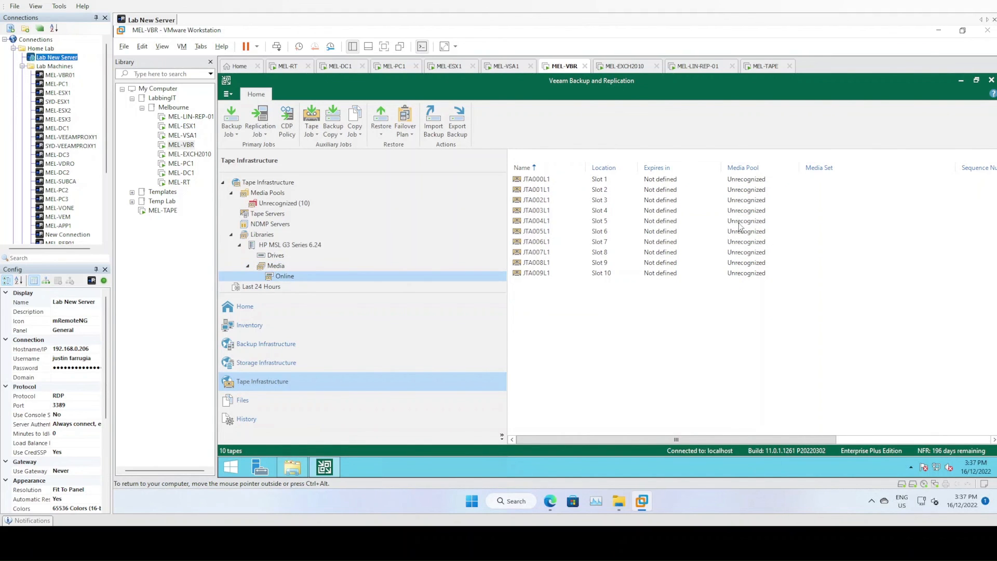
left_click(600, 262)
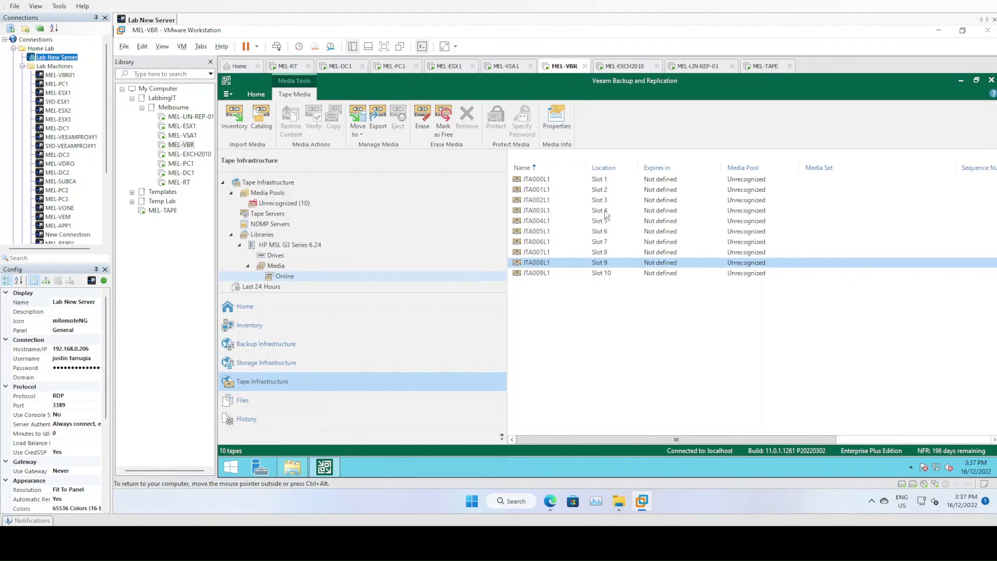
key("Down")
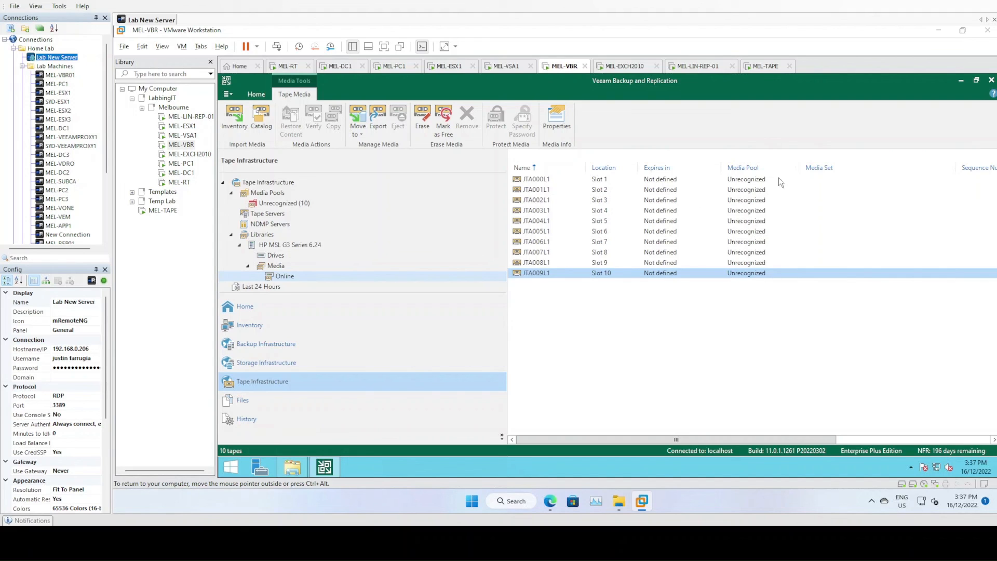
left_click(724, 322)
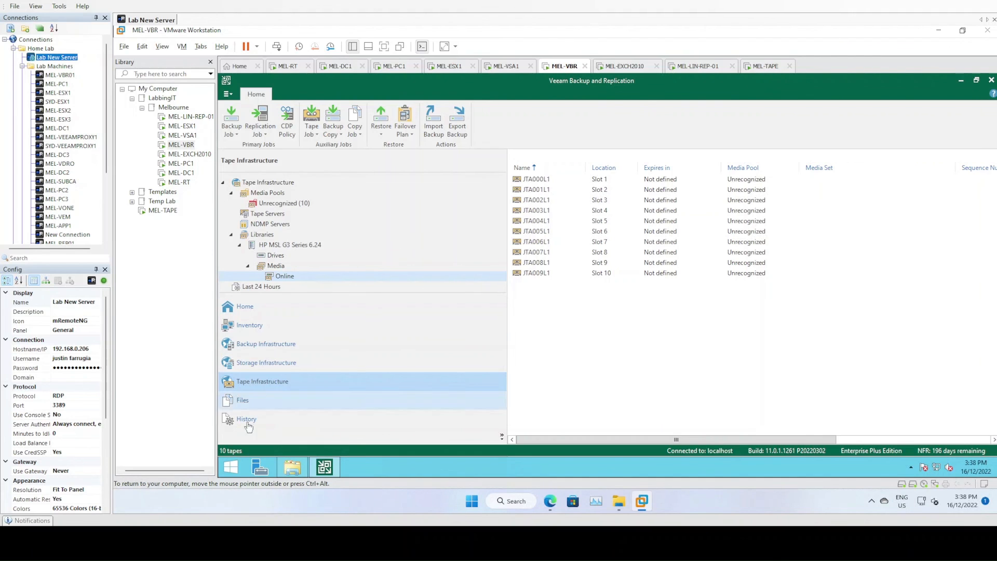
Check the medium changer and tape drive entries in Device Manager on MEL-VBR and close it
right_click(240, 458)
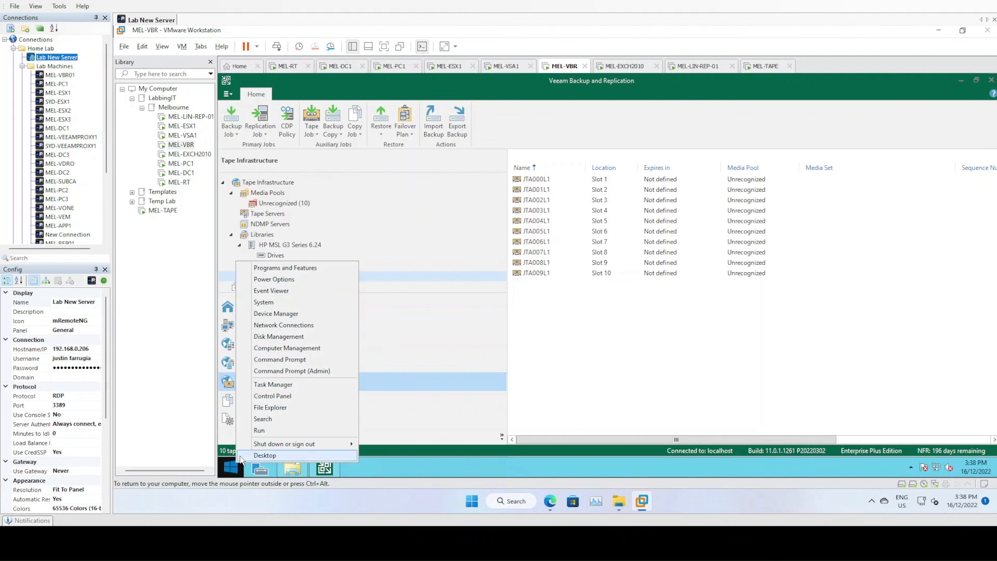
left_click(311, 313)
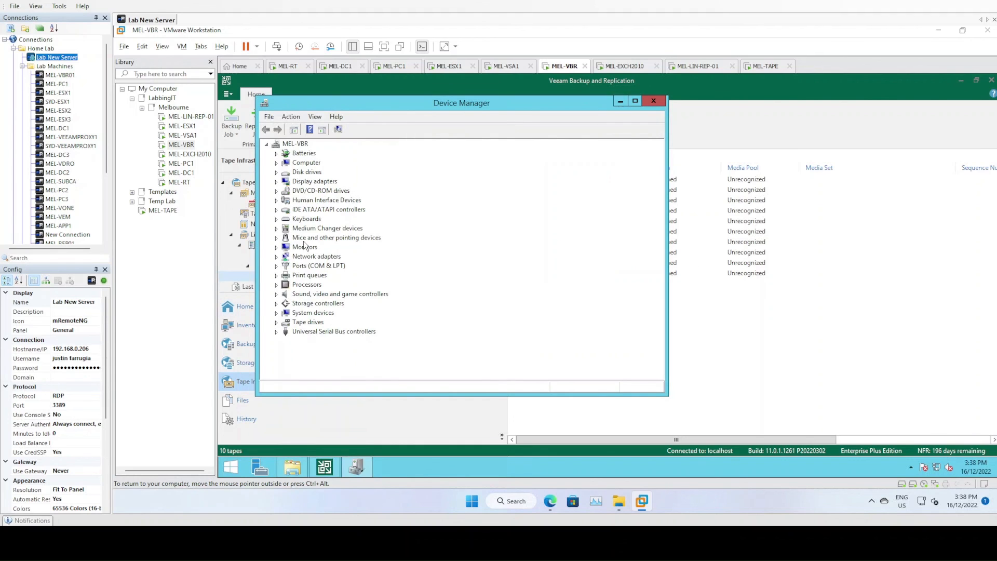
left_click(275, 228)
left_click(300, 237)
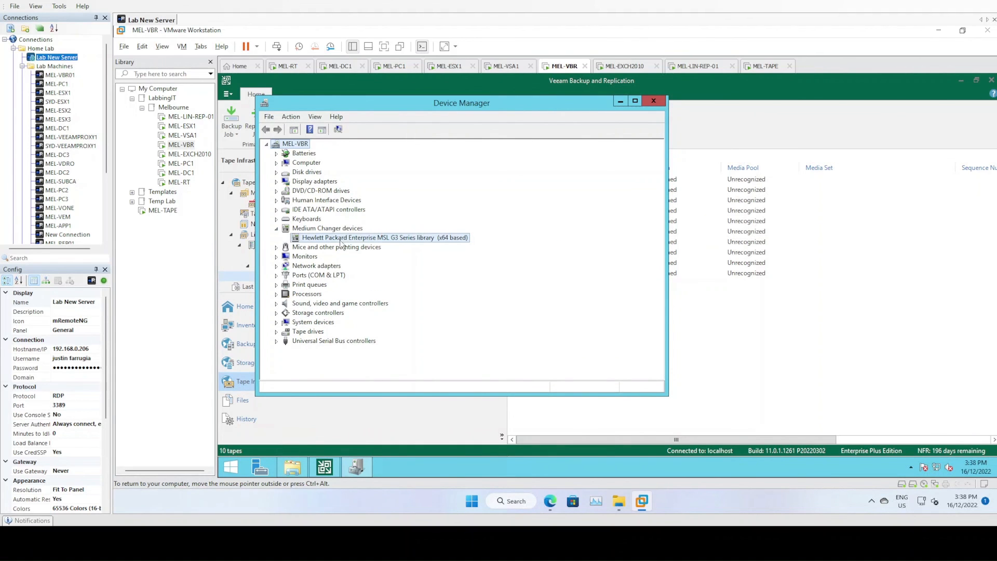
left_click(275, 331)
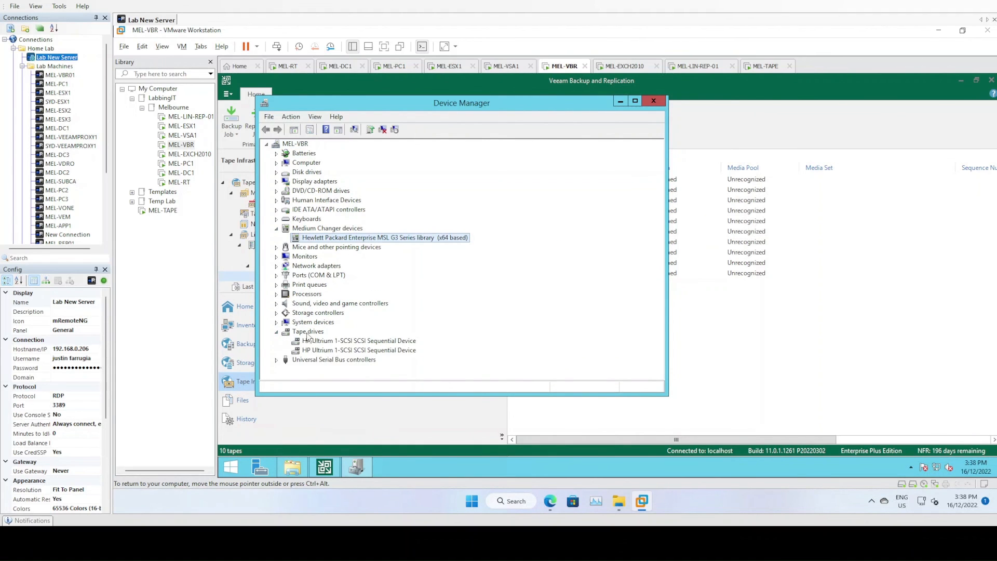
left_click(320, 341)
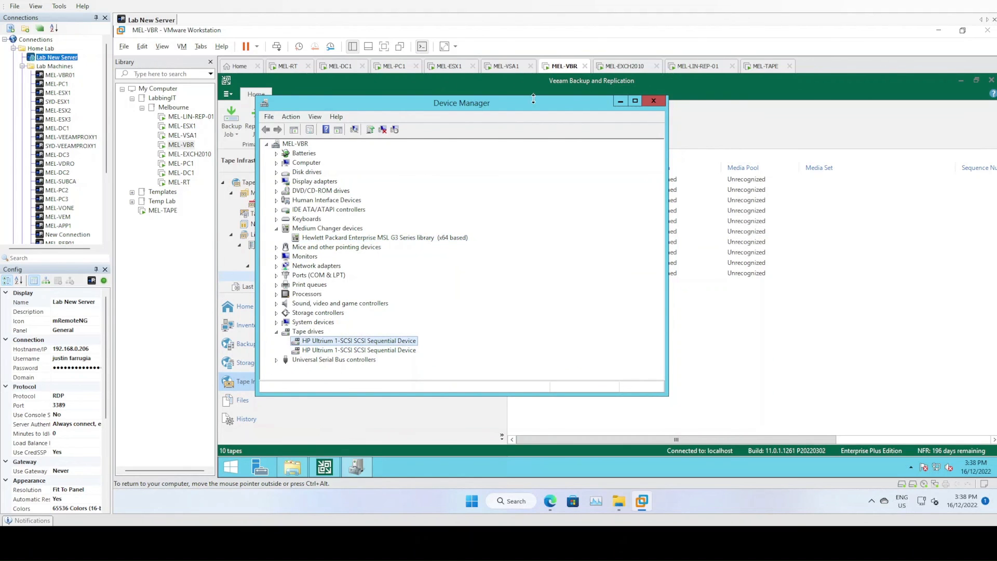
left_click(653, 101)
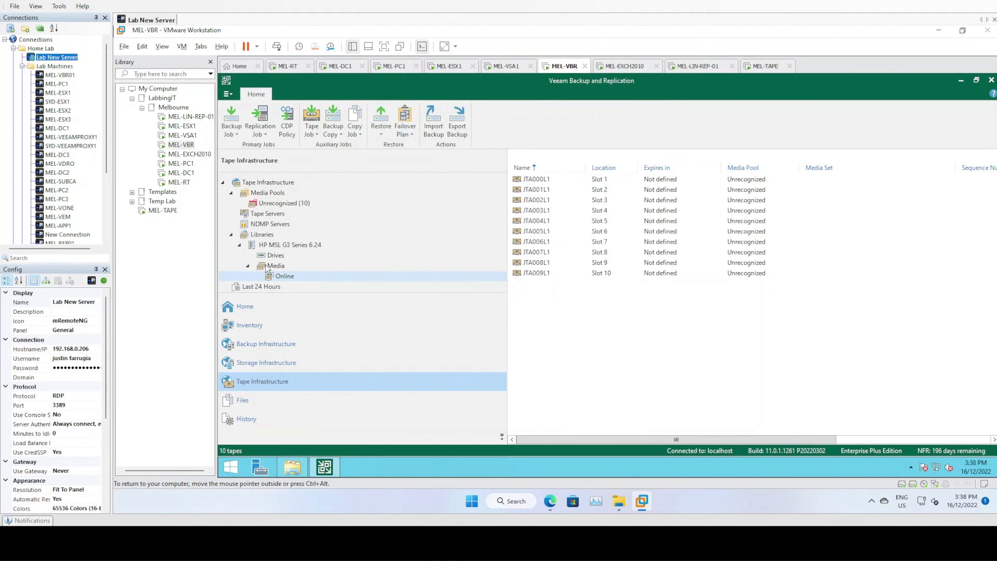
Review the tape infrastructure: the MEL-VBR tape server, the library's drives and online tapes, and the media pools
left_click(278, 215)
left_click(642, 195)
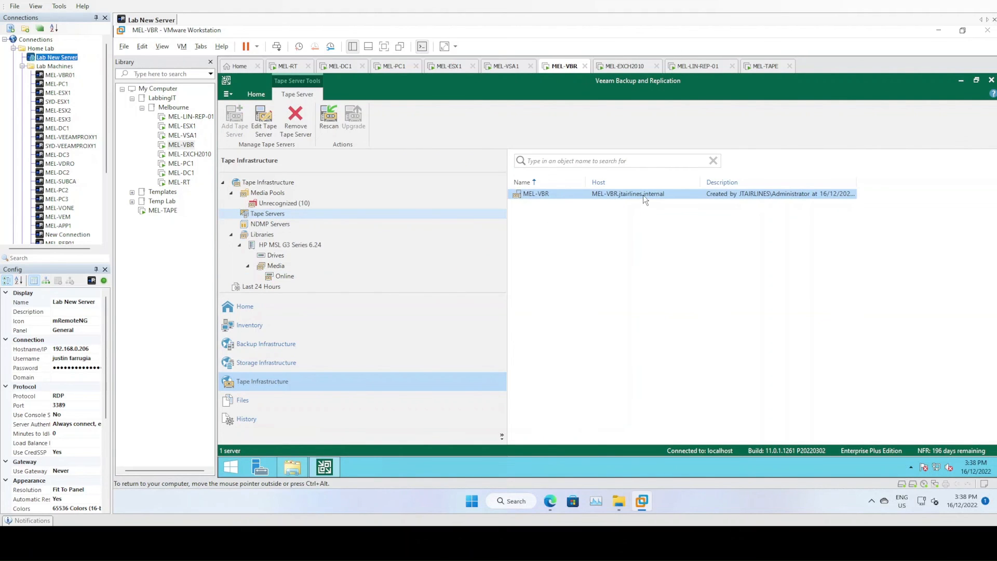
left_click(291, 255)
left_click(312, 266)
left_click(353, 277)
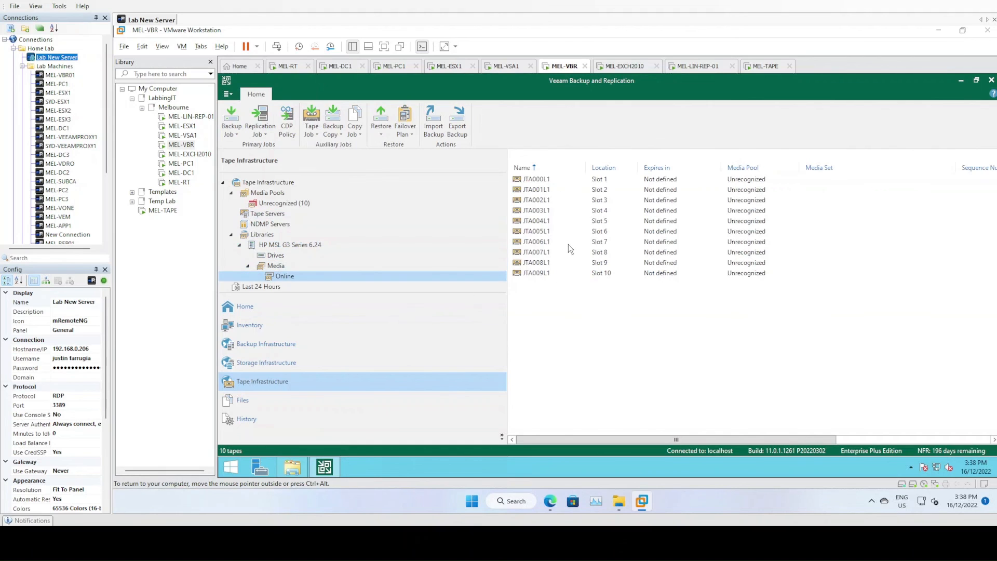
left_click(533, 235)
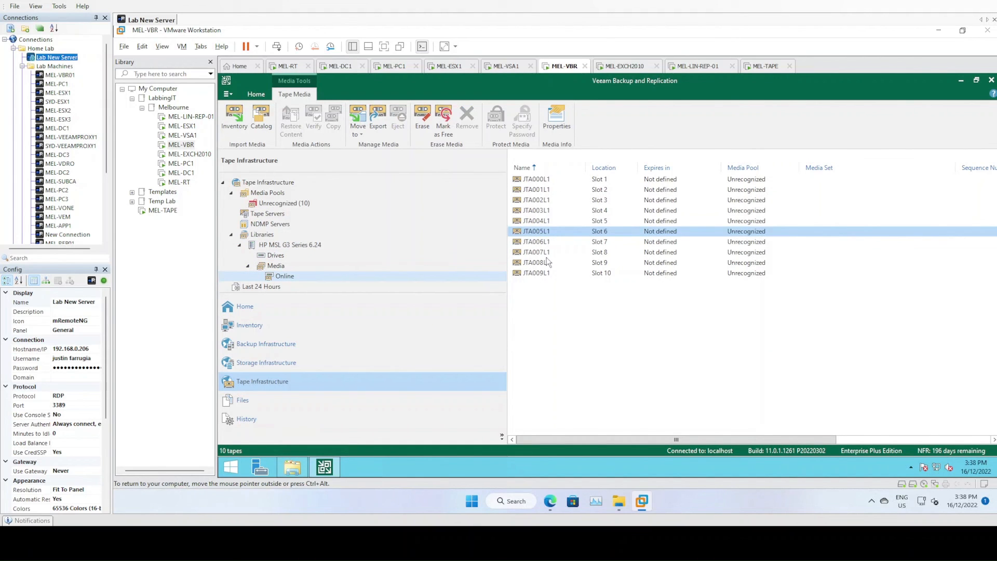
left_click(285, 204)
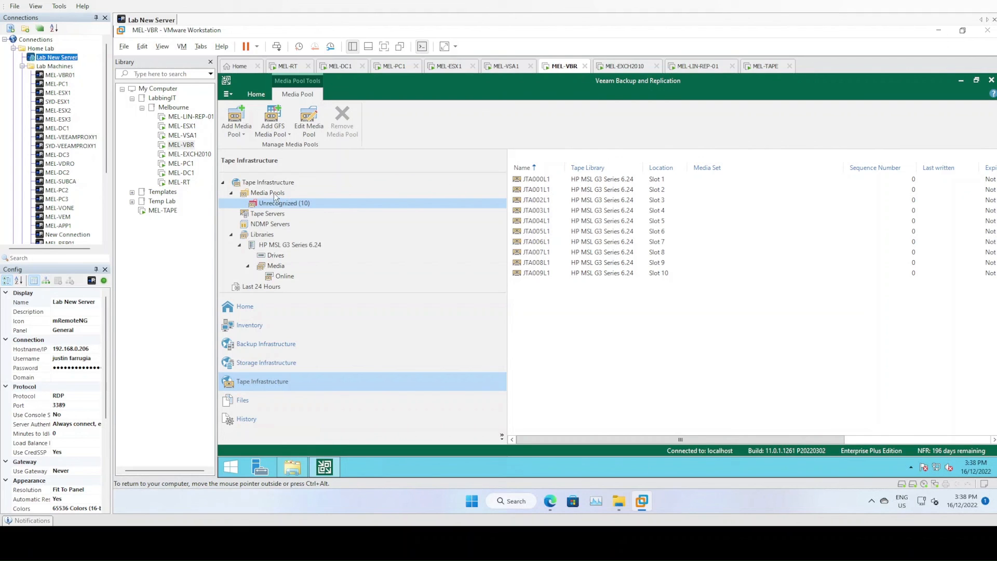
left_click(270, 192)
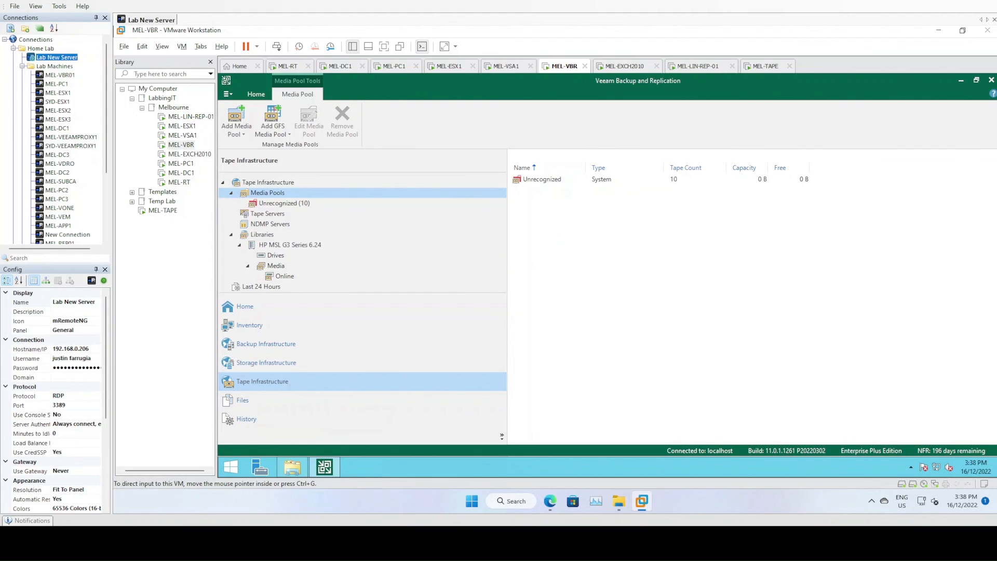